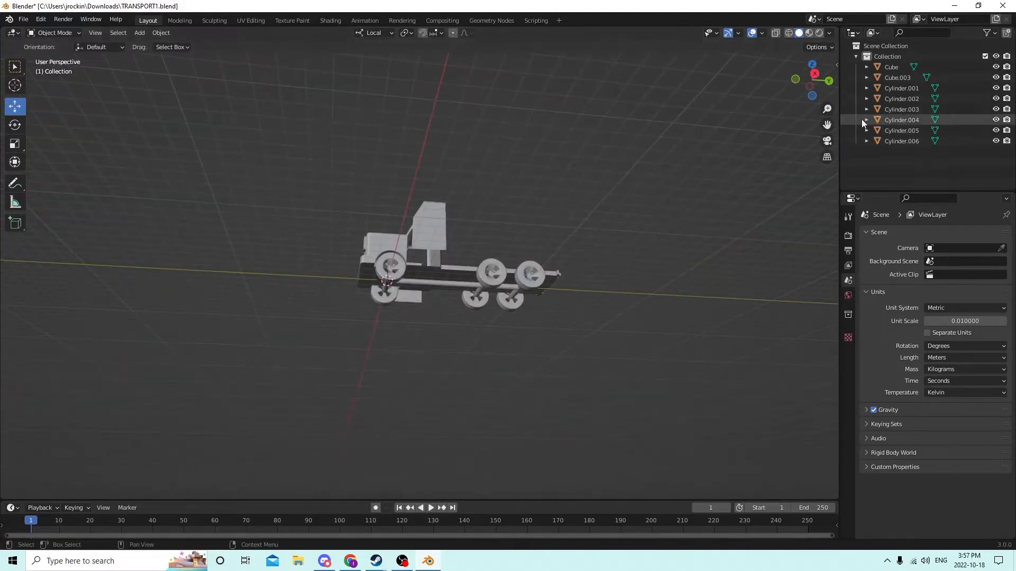
# In Edit Mode on the truck body, select the three wheel axles and the drive shafts connecting them
pyautogui.moveTo(827, 125); pyautogui.dragTo(761, 3)
pyautogui.moveTo(728, 229); pyautogui.dragTo(465, 161, button='middle')
pyautogui.click(451, 154)
pyautogui.press('Tab')
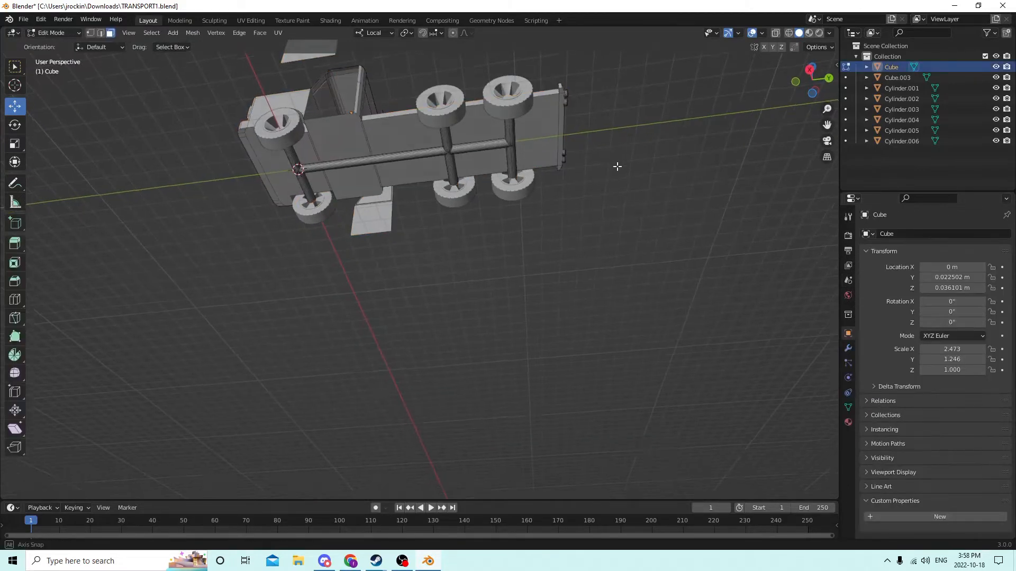
pyautogui.moveTo(617, 166); pyautogui.dragTo(573, 129, button='middle')
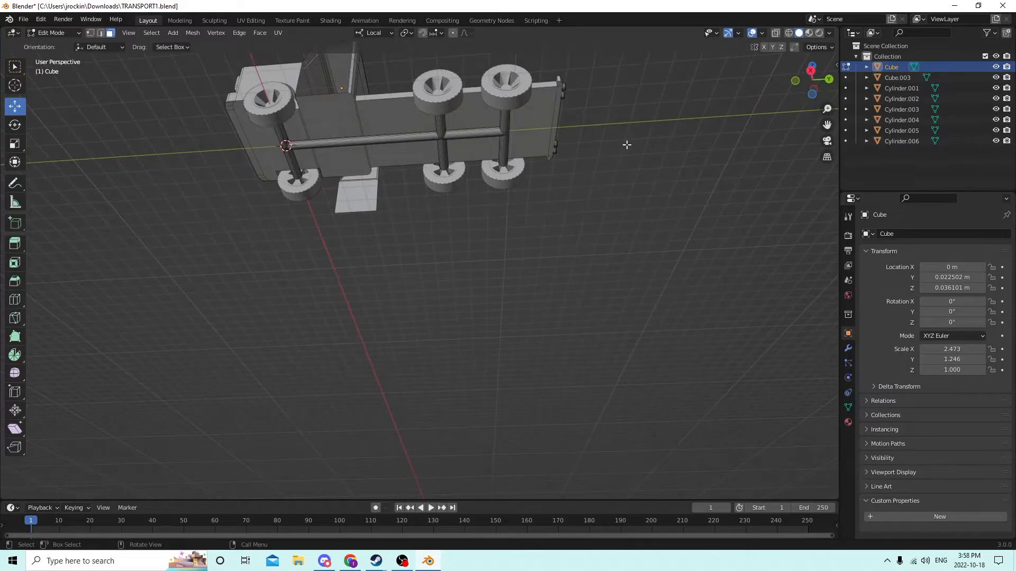
pyautogui.press('l')
pyautogui.press('l')
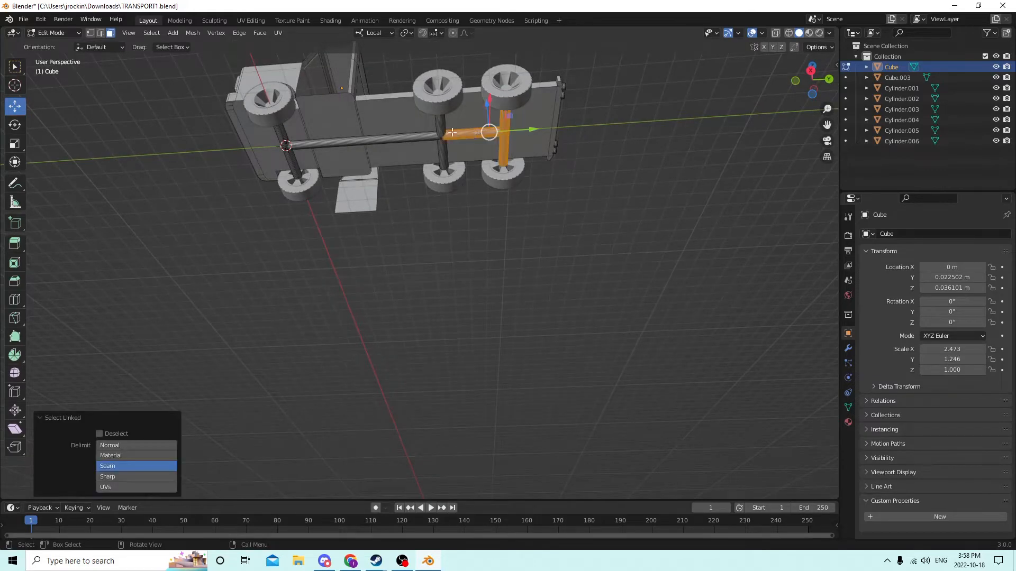
pyautogui.press('l')
pyautogui.press('l')
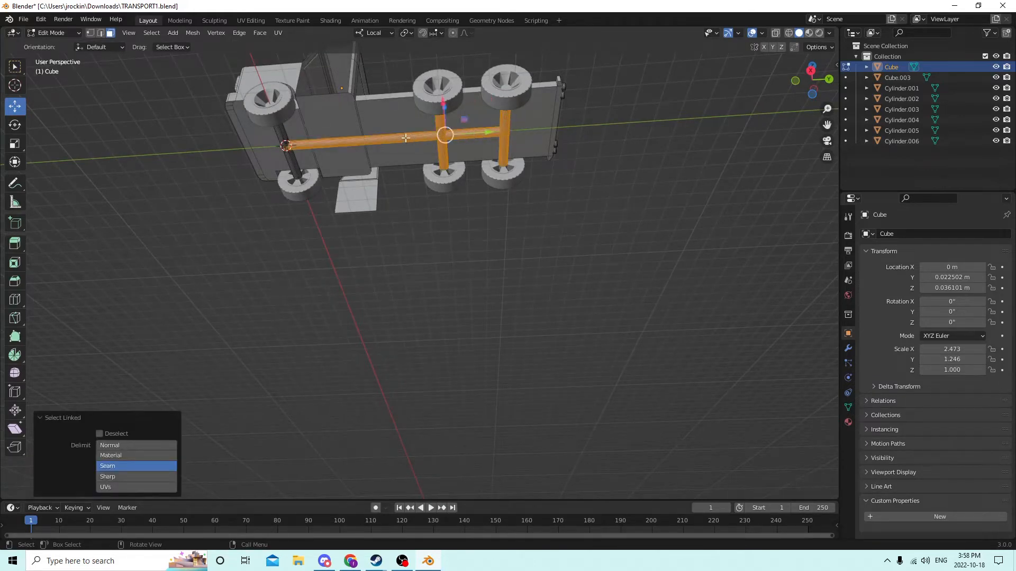
pyautogui.press('l')
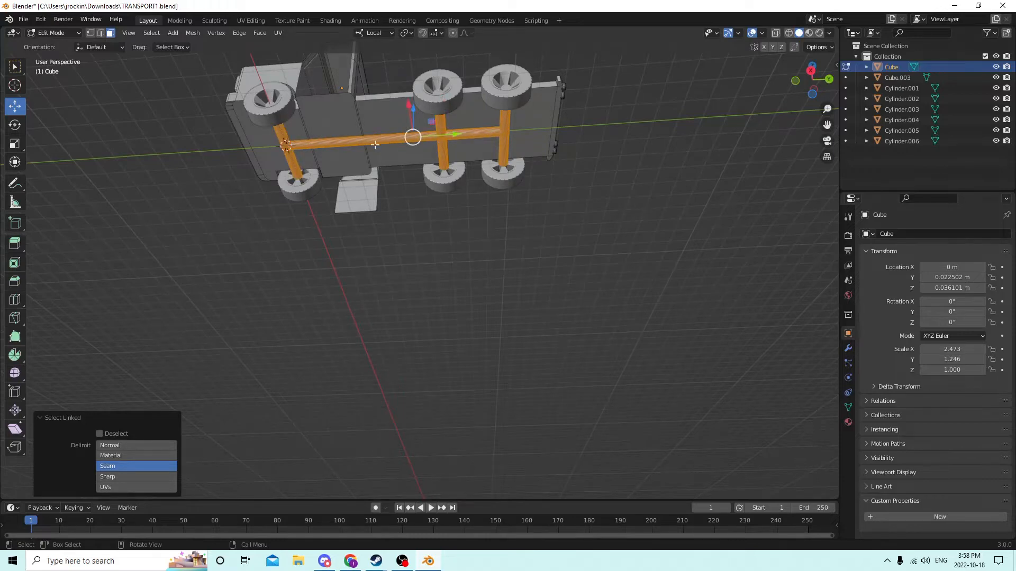
# Duplicate the selected axles and shafts and place the copy behind the truck along the Y axis
pyautogui.moveTo(682, 138); pyautogui.dragTo(682, 182, button='middle')
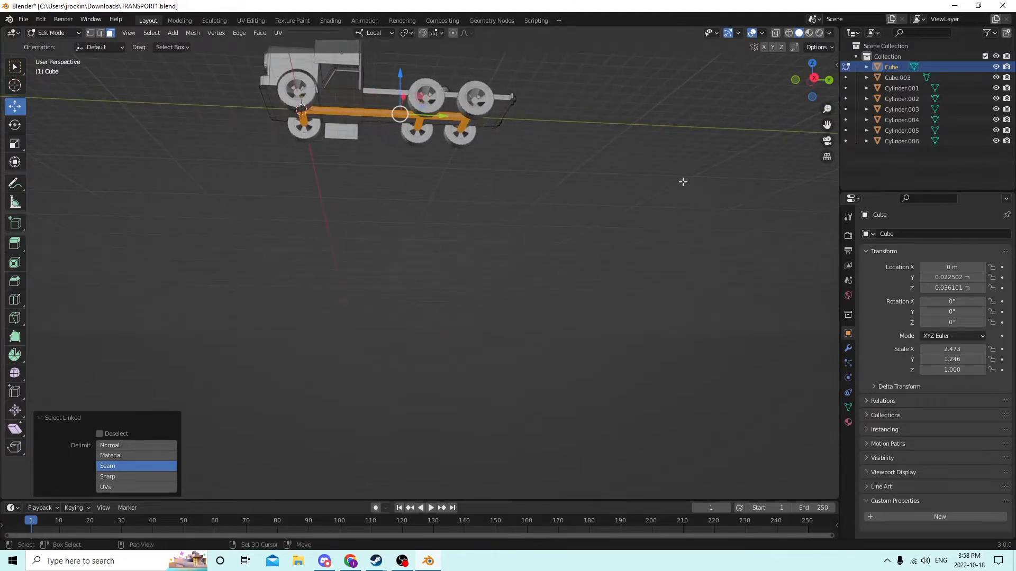
pyautogui.hotkey('shift', 'd')
pyautogui.press('Escape')
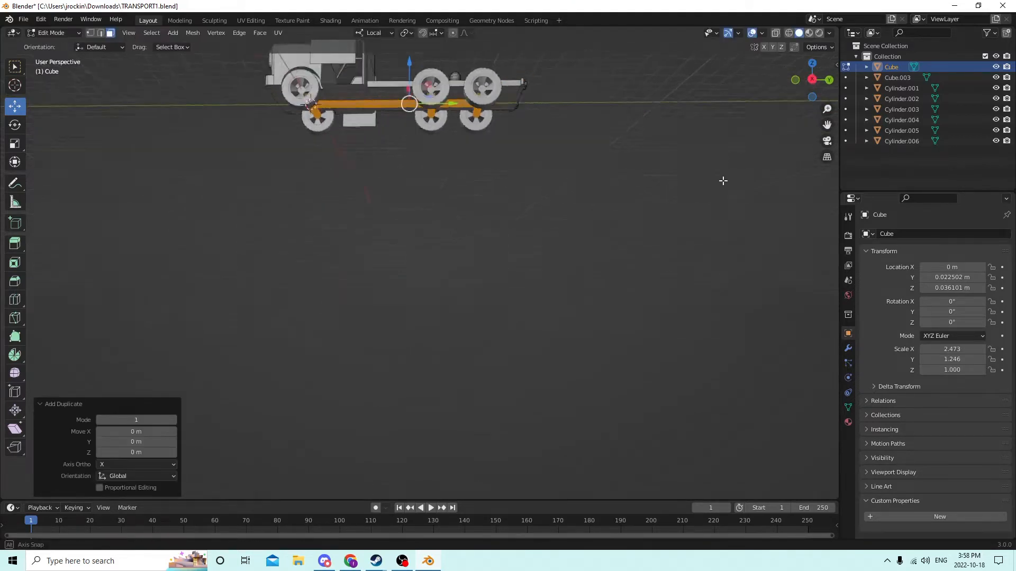
pyautogui.moveTo(721, 179); pyautogui.dragTo(733, 213, button='middle')
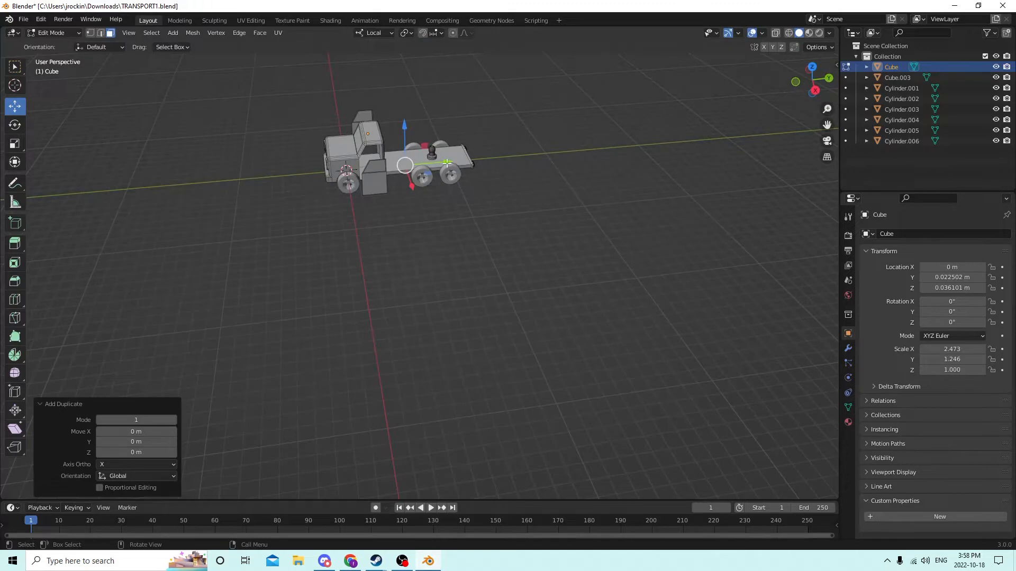
pyautogui.press('g')
pyautogui.click(590, 146)
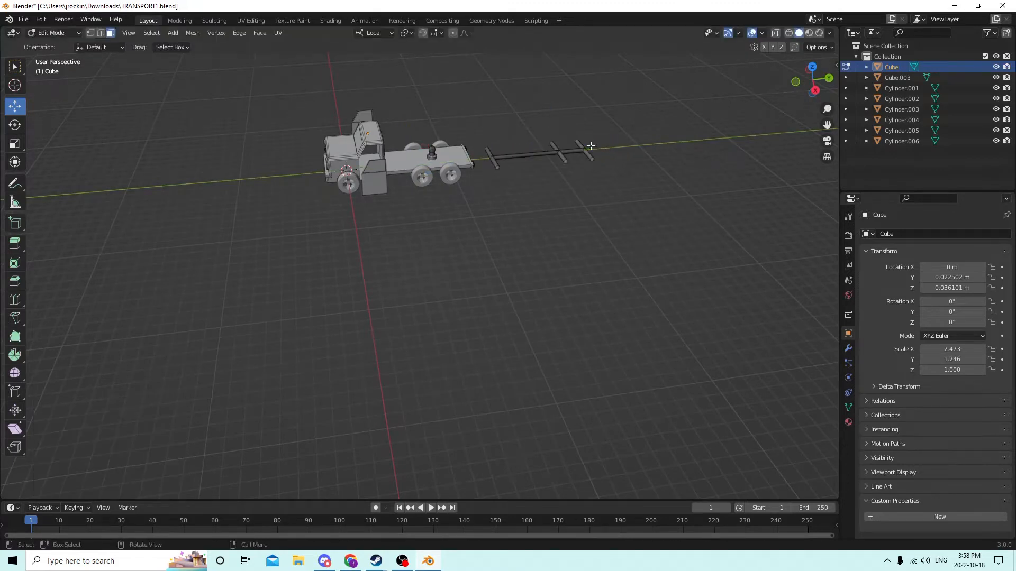
pyautogui.moveTo(581, 140); pyautogui.dragTo(546, 89, button='middle')
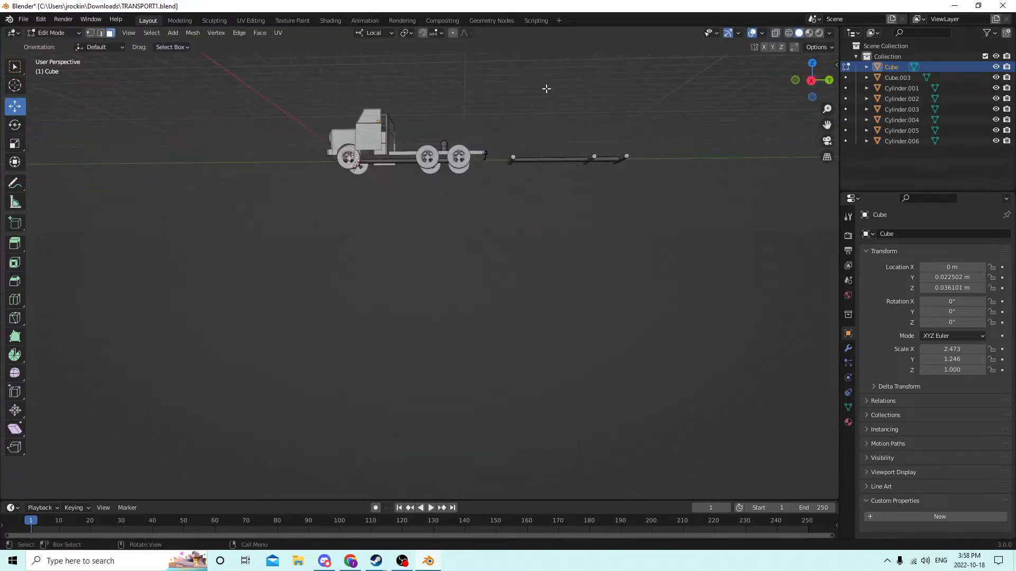
# Undo the deselection of the copied axle frame, separate it into its own object and return to Object Mode
pyautogui.click(43, 20)
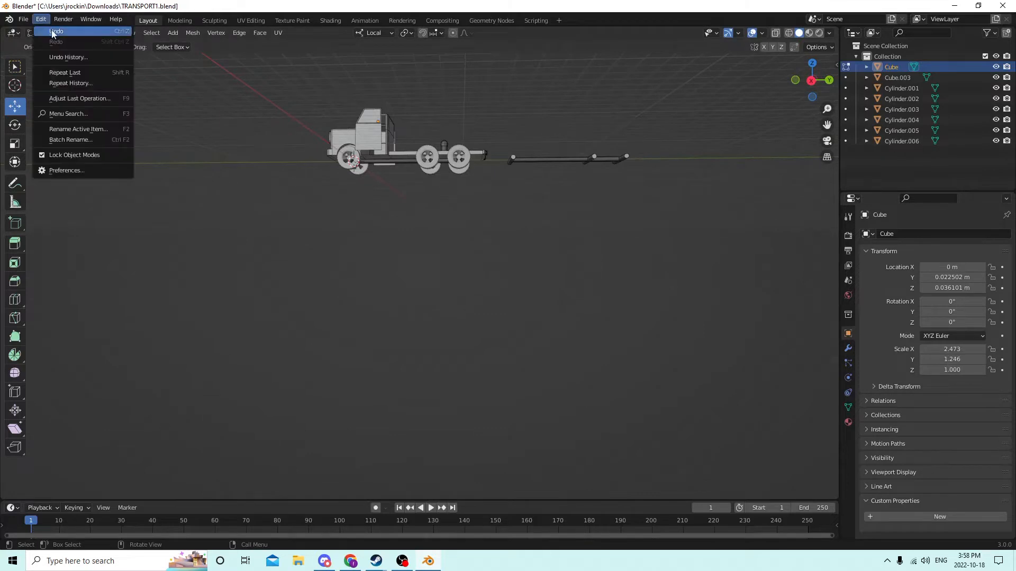
pyautogui.click(49, 30)
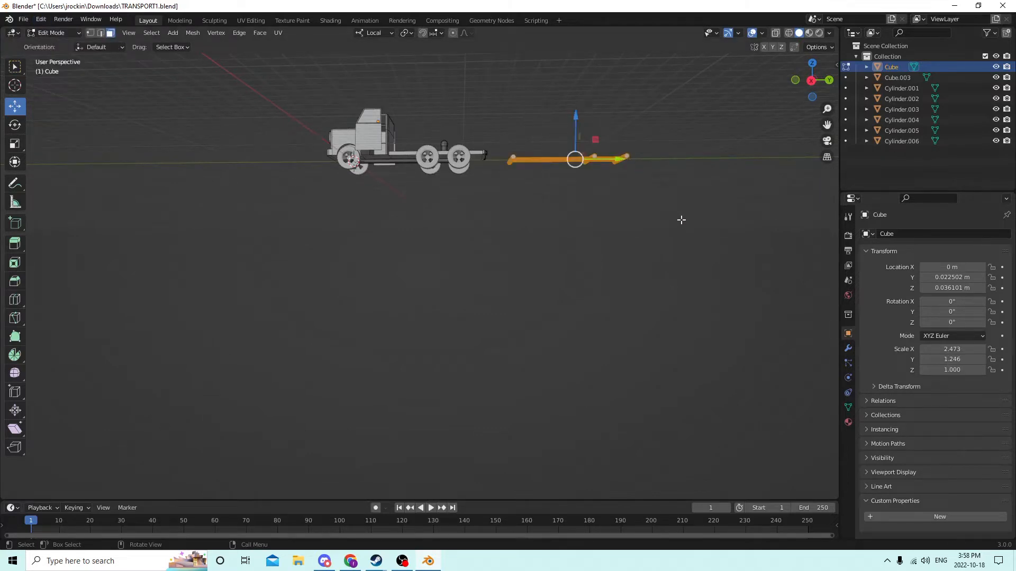
pyautogui.moveTo(681, 220); pyautogui.dragTo(662, 208, button='middle')
pyautogui.press('p')
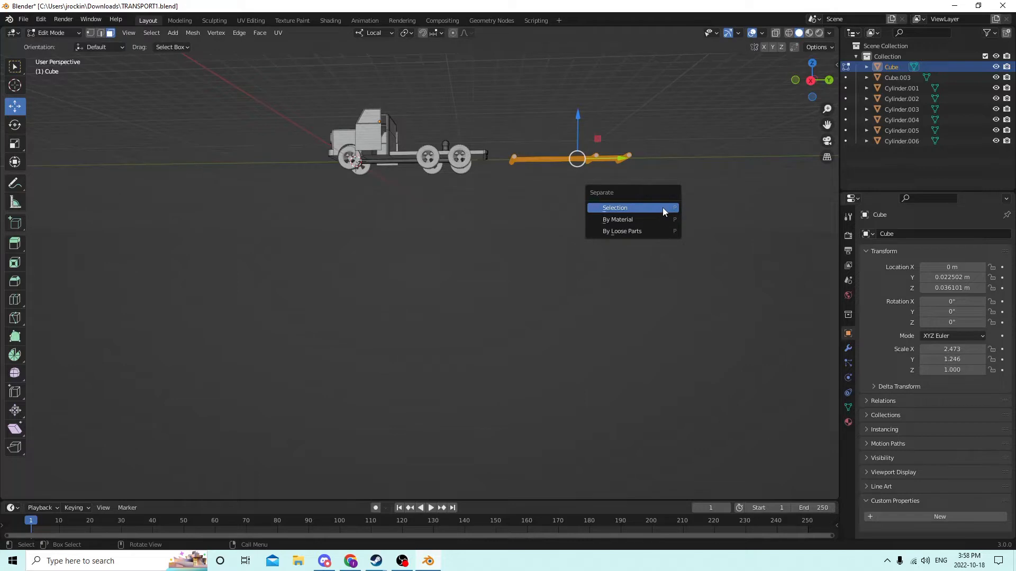
pyautogui.click(662, 207)
pyautogui.moveTo(661, 209)
pyautogui.mouseDown(button='middle')
pyautogui.moveTo(610, 229)
pyautogui.moveTo(681, 211)
pyautogui.mouseUp(button='middle')
pyautogui.press('Tab')
# Select the separated axle frame and rename it frametrailer
pyautogui.click(618, 227)
pyautogui.moveTo(618, 228); pyautogui.dragTo(568, 211, button='middle')
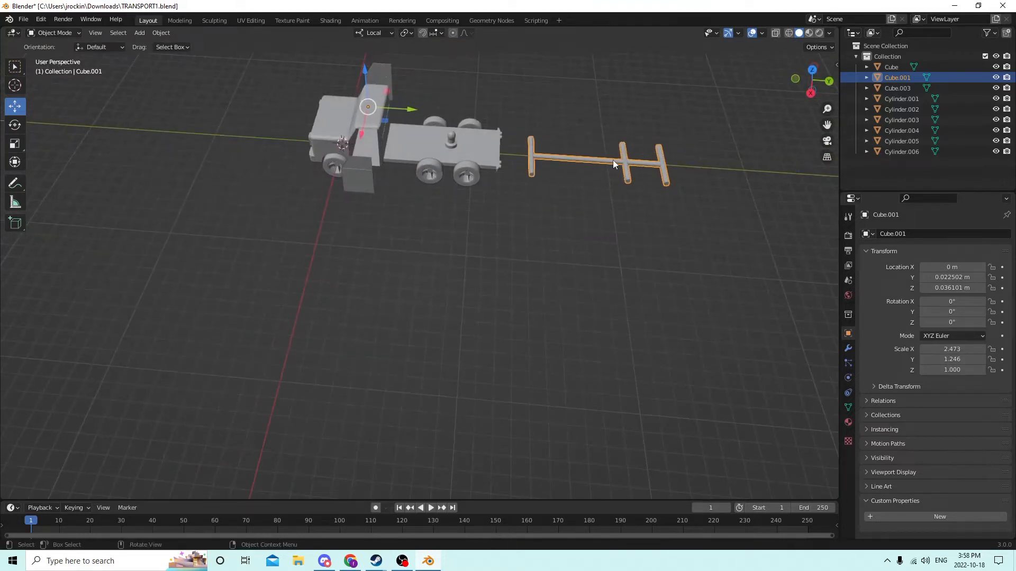
pyautogui.moveTo(612, 159); pyautogui.dragTo(614, 100, button='middle')
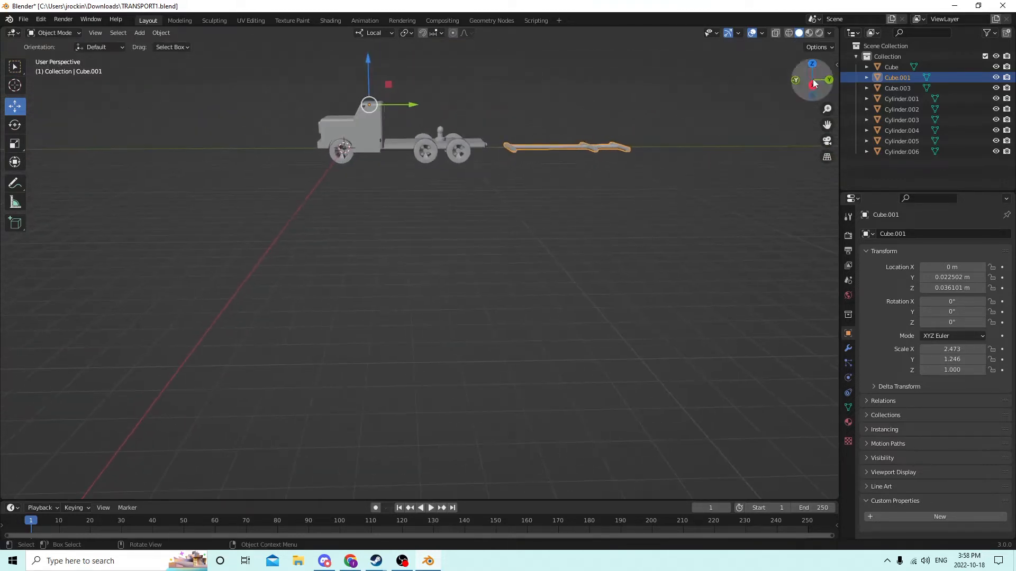
pyautogui.doubleClick(894, 76)
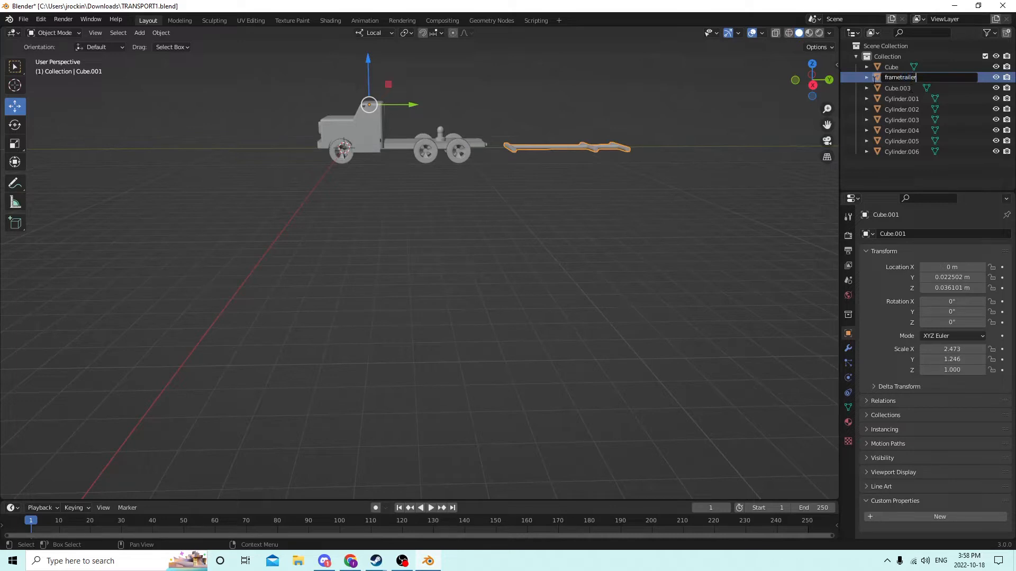
pyautogui.press('Return')
# Move the trailer frame about 0.032 m farther from the truck along its Y axis
pyautogui.moveTo(694, 125); pyautogui.dragTo(536, 134, button='middle')
pyautogui.scroll(3, 585, 197)
pyautogui.press('Tab')
pyautogui.press('Tab')
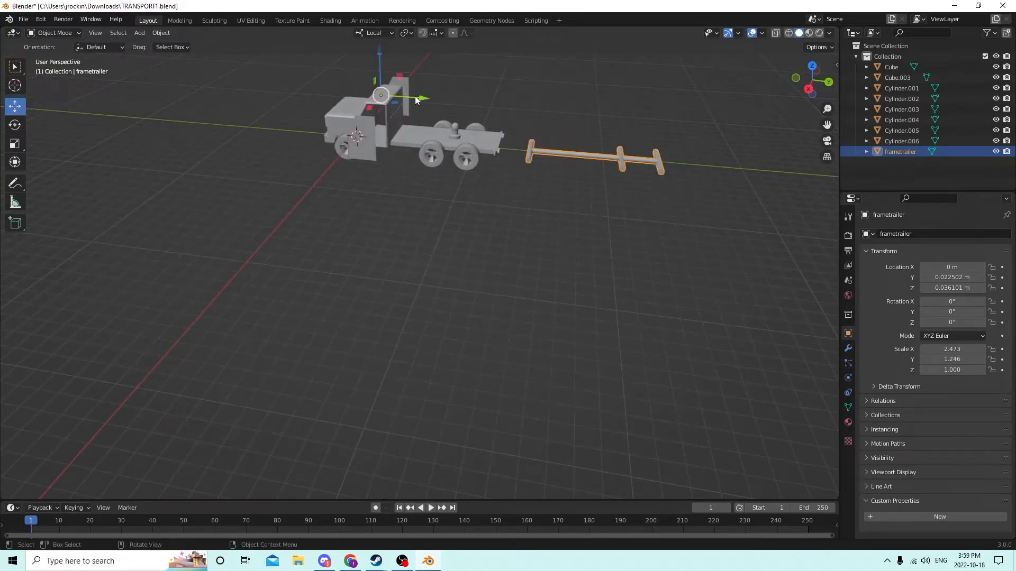
pyautogui.moveTo(417, 101); pyautogui.dragTo(459, 96)
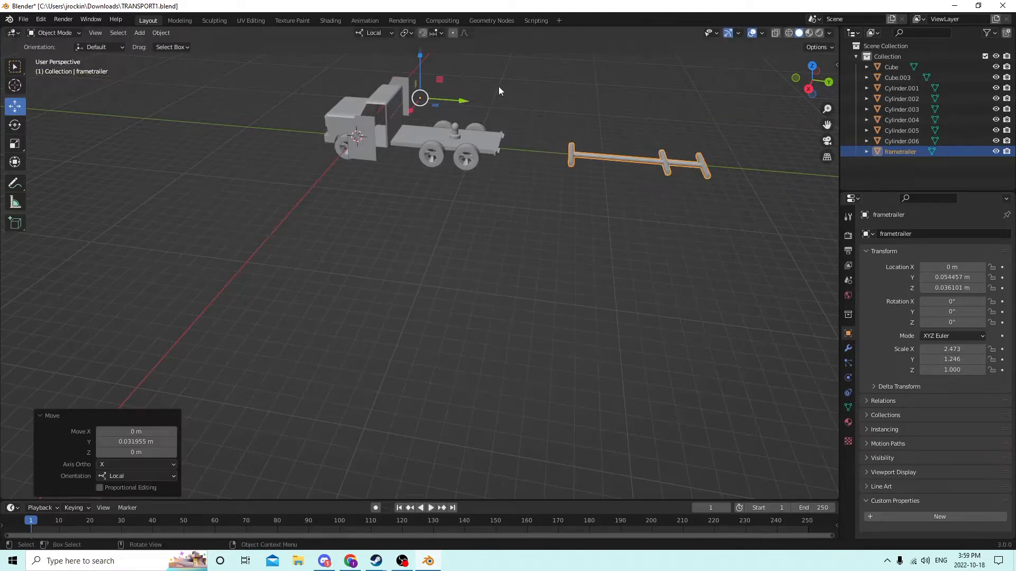
# Add a cube mesh and move it about 0.203 m along Y onto the trailer frame
pyautogui.moveTo(512, 98); pyautogui.dragTo(606, 122, button='middle')
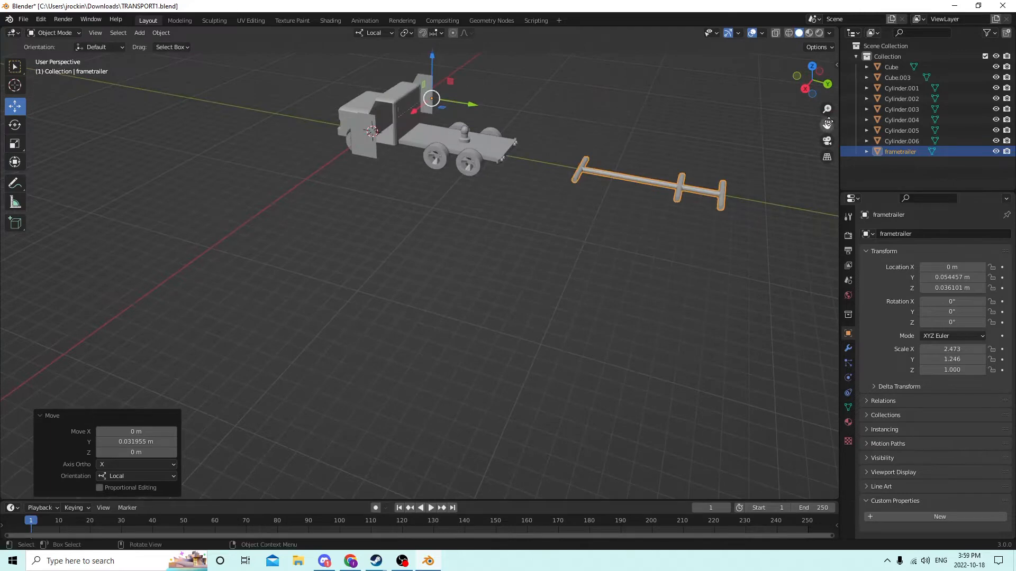
pyautogui.moveTo(827, 124); pyautogui.dragTo(622, 230)
pyautogui.scroll(5, 786, 128)
pyautogui.moveTo(786, 128); pyautogui.dragTo(813, 106, button='middle')
pyautogui.scroll(-3, 684, 99)
pyautogui.moveTo(685, 98); pyautogui.dragTo(667, 198, button='middle')
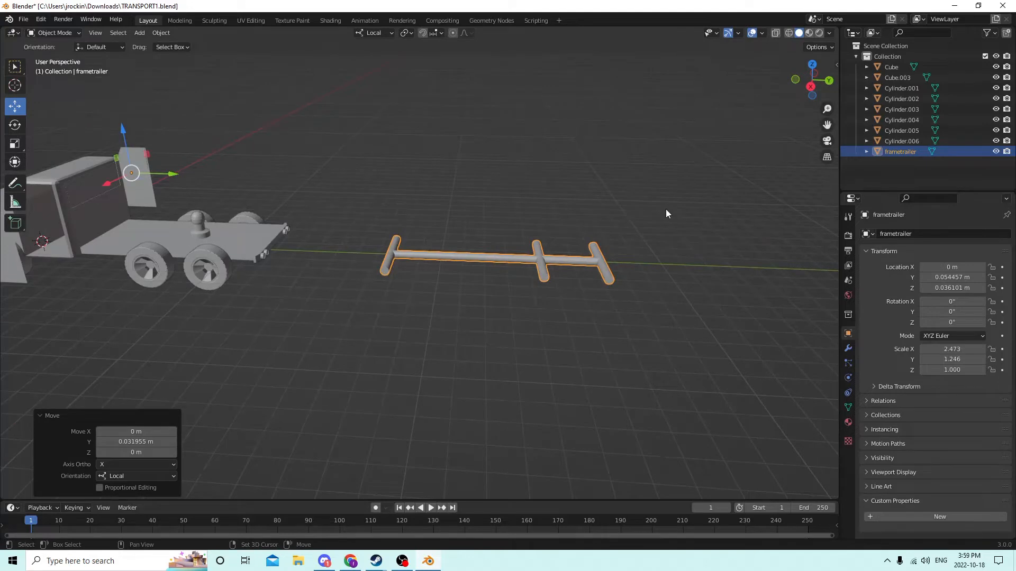
pyautogui.hotkey('shift', 'a')
pyautogui.moveTo(666, 210)
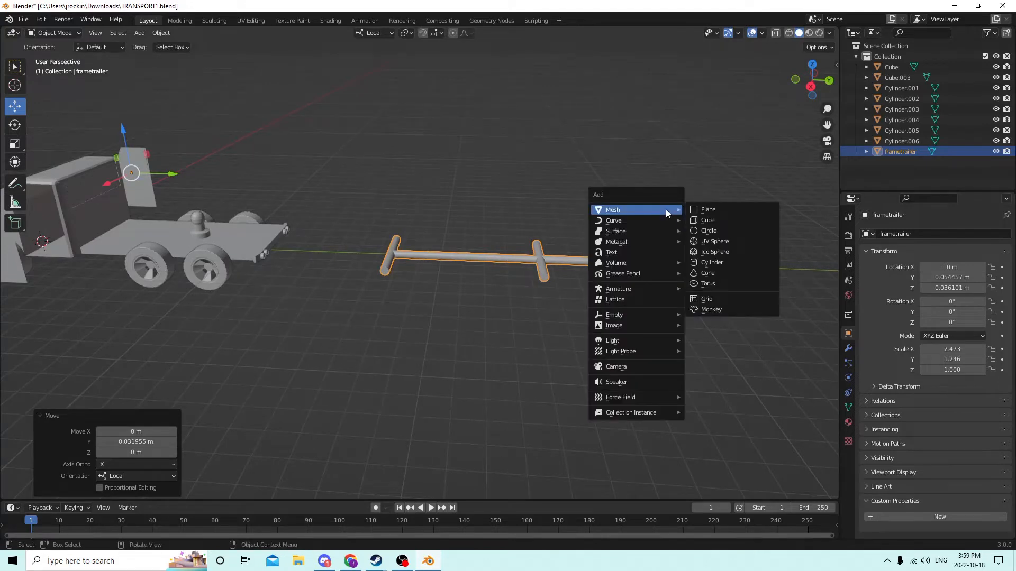
pyautogui.click(703, 221)
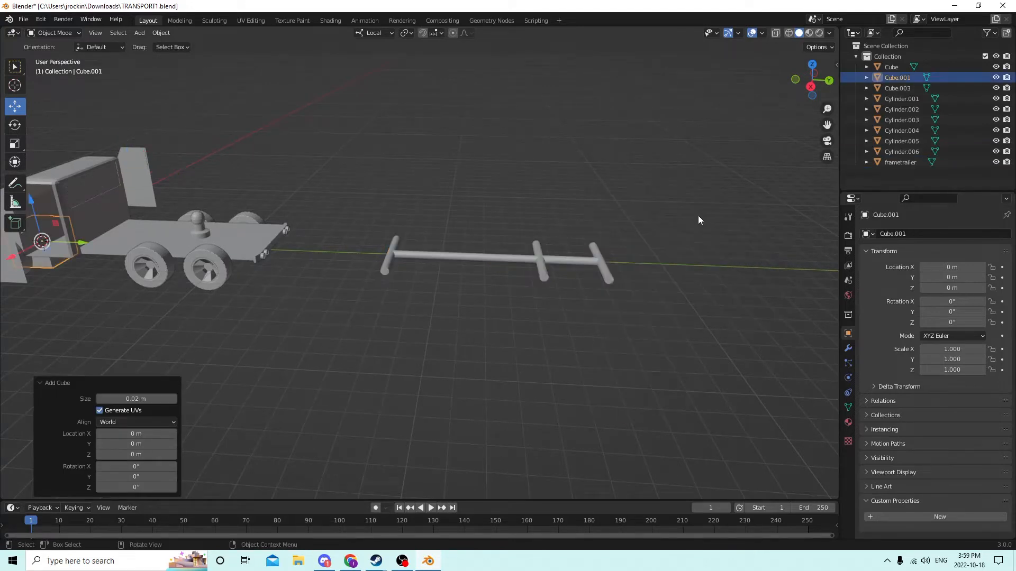
pyautogui.moveTo(595, 201); pyautogui.dragTo(398, 205, button='middle')
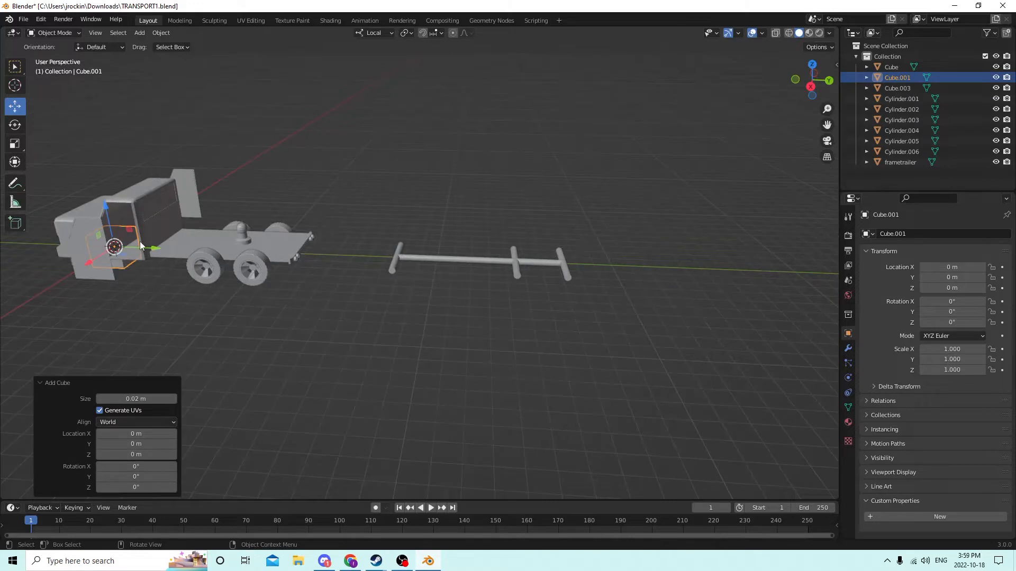
pyautogui.moveTo(152, 250); pyautogui.dragTo(481, 227)
# Scale the new cube uniformly by about 2.152 and raise it about 0.023 m above the trailer frame
pyautogui.moveTo(481, 227); pyautogui.dragTo(324, 205, button='middle')
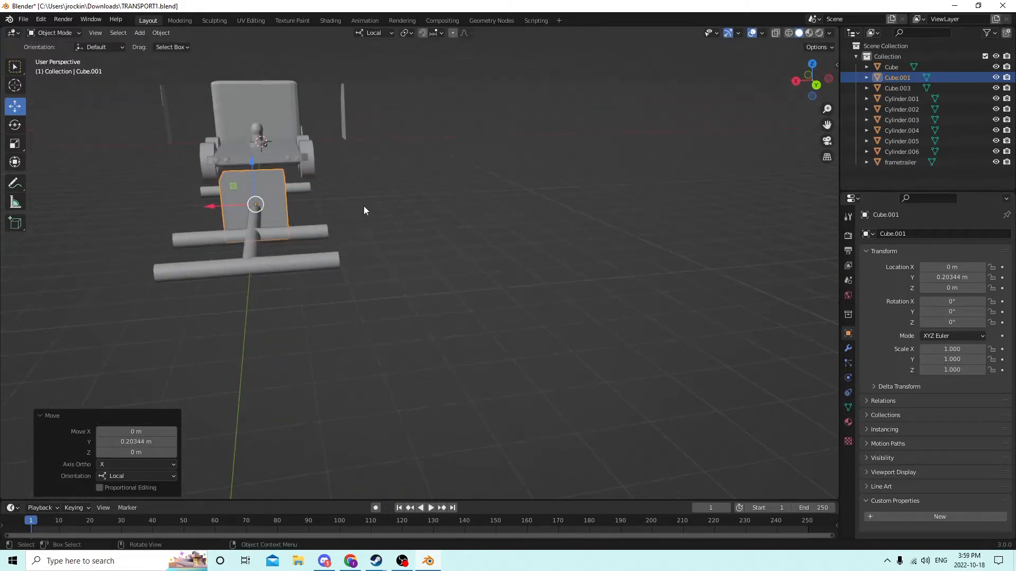
pyautogui.press('s')
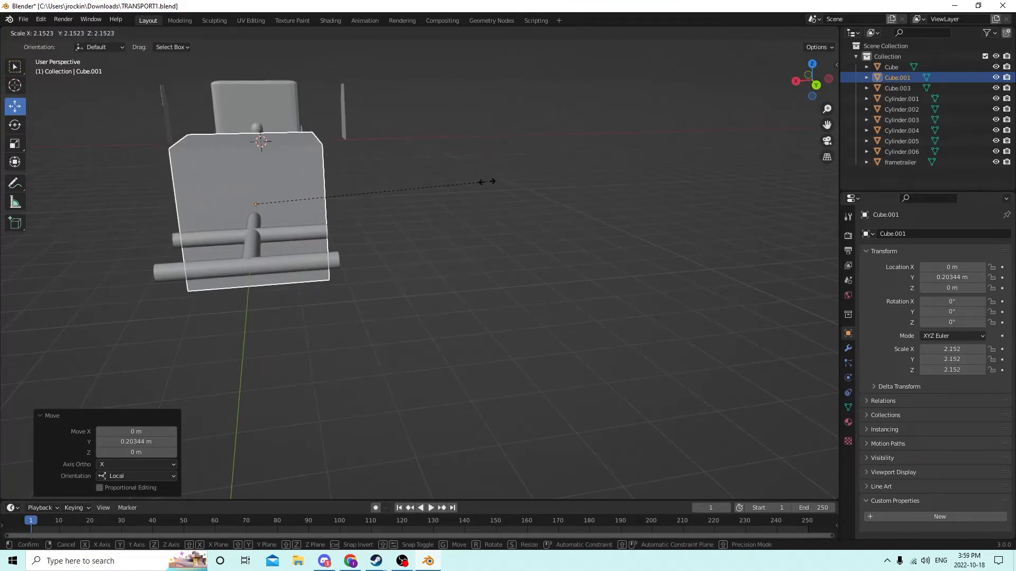
pyautogui.click(486, 182)
pyautogui.moveTo(411, 191); pyautogui.dragTo(385, 187, button='middle')
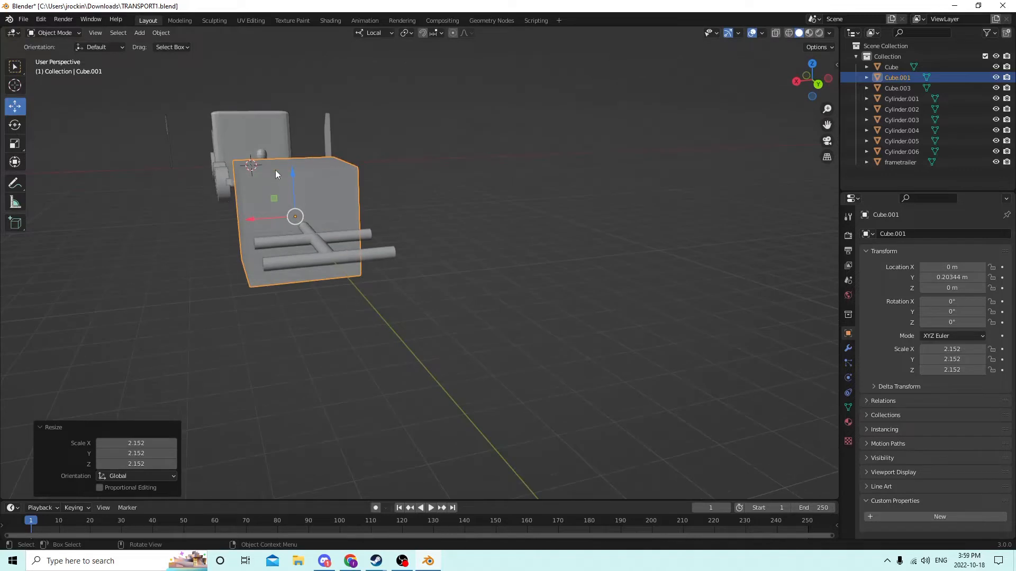
pyautogui.moveTo(290, 170); pyautogui.dragTo(290, 167)
pyautogui.moveTo(290, 167); pyautogui.dragTo(351, 157, button='middle')
# Stretch the cube along its Y axis by a factor of about 3.34 to form a long trailer box
pyautogui.click(12, 143)
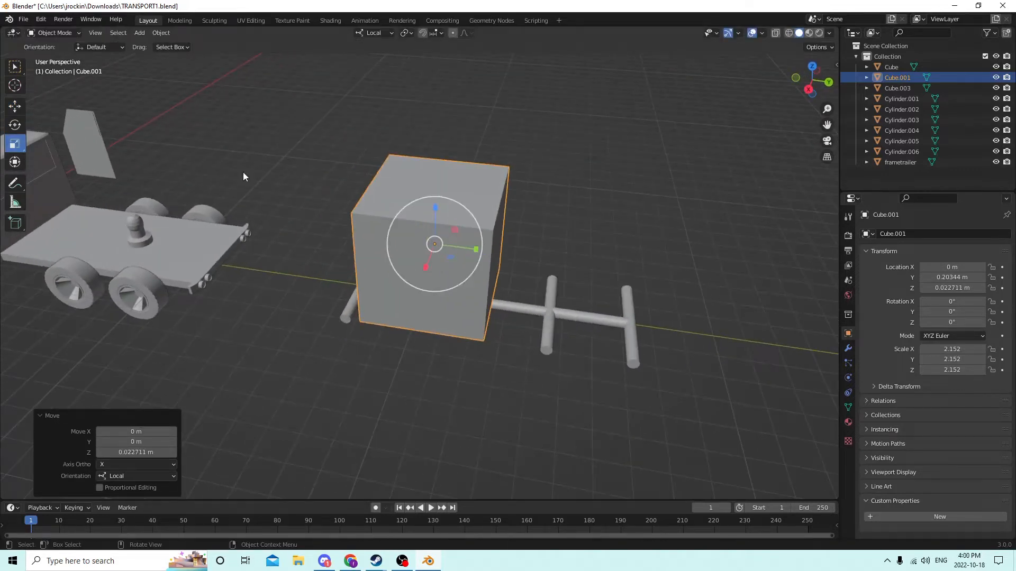
pyautogui.moveTo(470, 248); pyautogui.dragTo(577, 255)
pyautogui.moveTo(589, 233); pyautogui.dragTo(608, 206, button='middle')
# Shift the trailer box about 0.015 m along Y and raise it about 0.0013 m
pyautogui.click(14, 105)
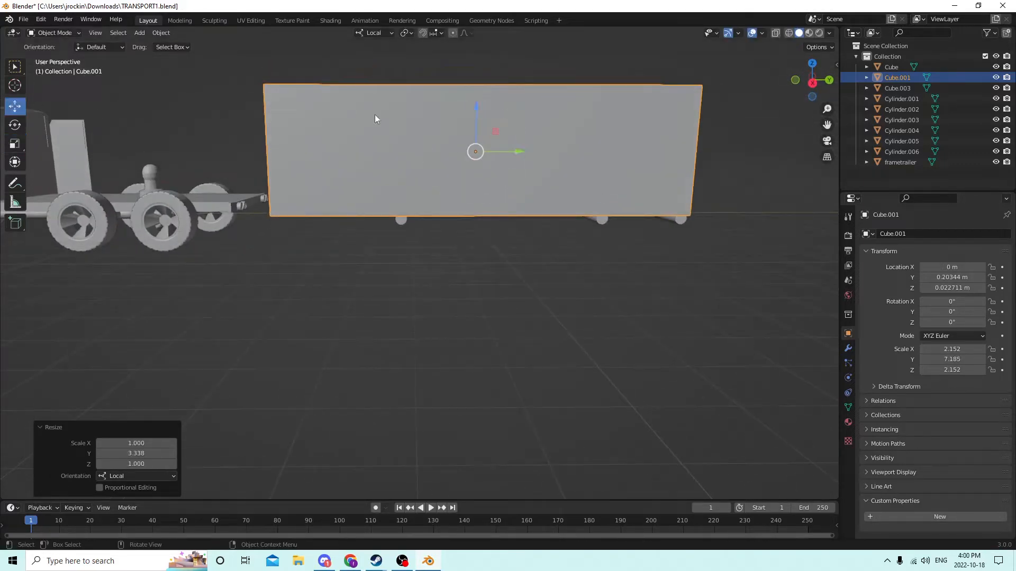
pyautogui.moveTo(517, 147); pyautogui.dragTo(560, 139)
pyautogui.moveTo(551, 131); pyautogui.dragTo(527, 120, button='middle')
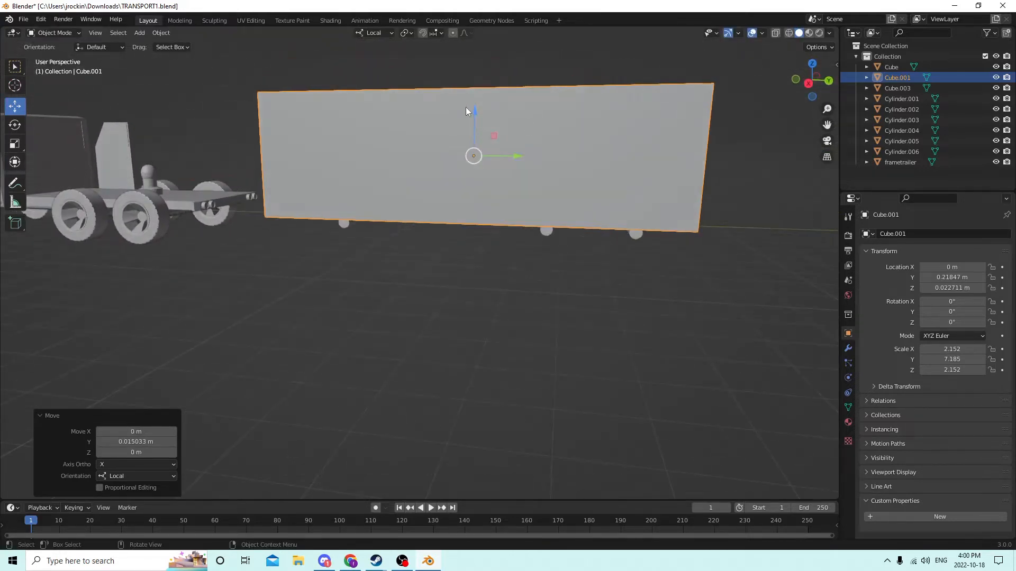
pyautogui.moveTo(475, 108); pyautogui.dragTo(475, 103)
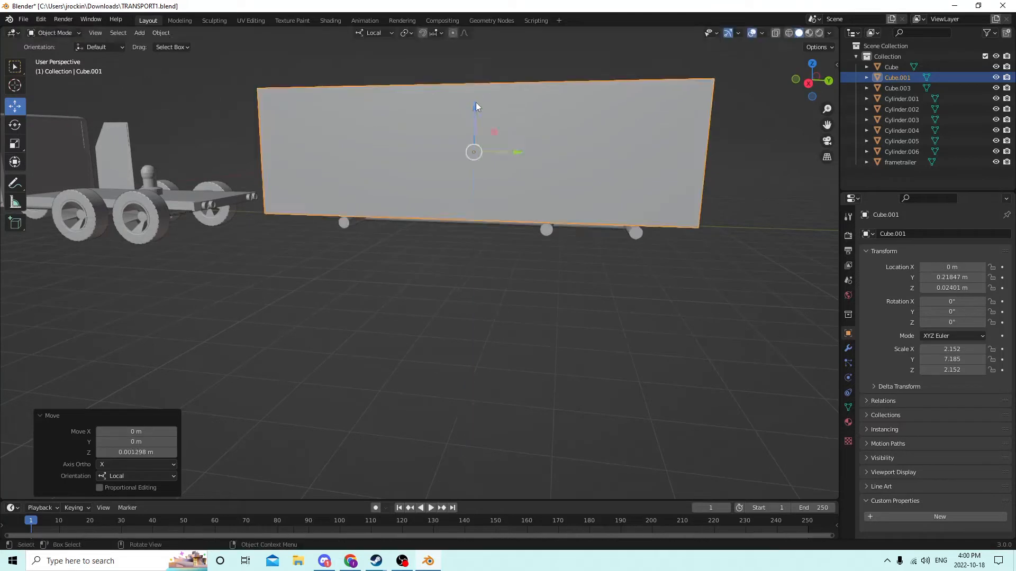
# Narrow the trailer box along X to a scale of about 2.016 to fit the axle width
pyautogui.moveTo(475, 102); pyautogui.dragTo(377, 148, button='middle')
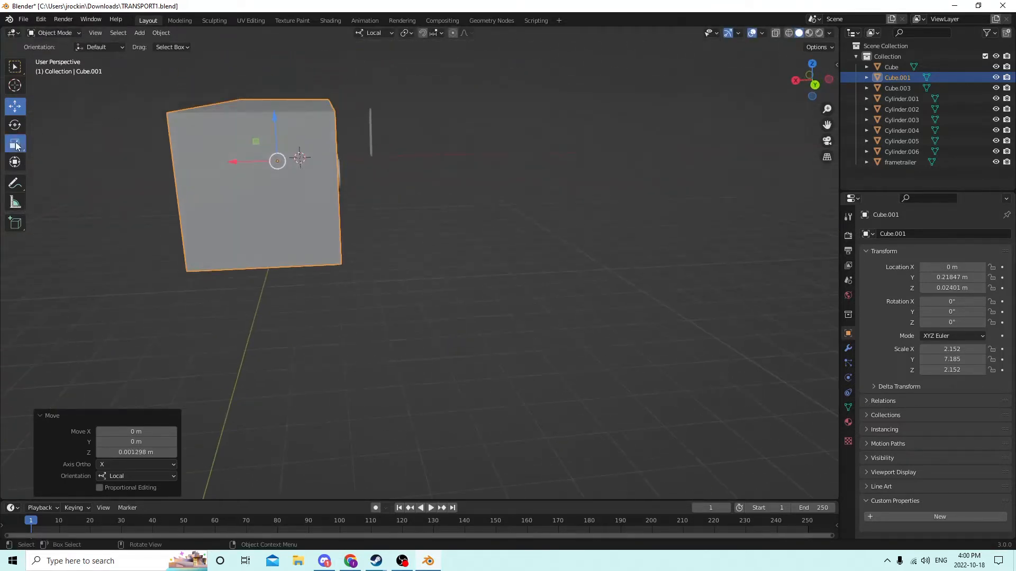
pyautogui.moveTo(234, 160); pyautogui.dragTo(236, 159)
pyautogui.moveTo(236, 159)
pyautogui.mouseDown(button='middle')
pyautogui.moveTo(242, 133)
pyautogui.moveTo(251, 138)
pyautogui.moveTo(237, 153)
pyautogui.mouseUp(button='middle')
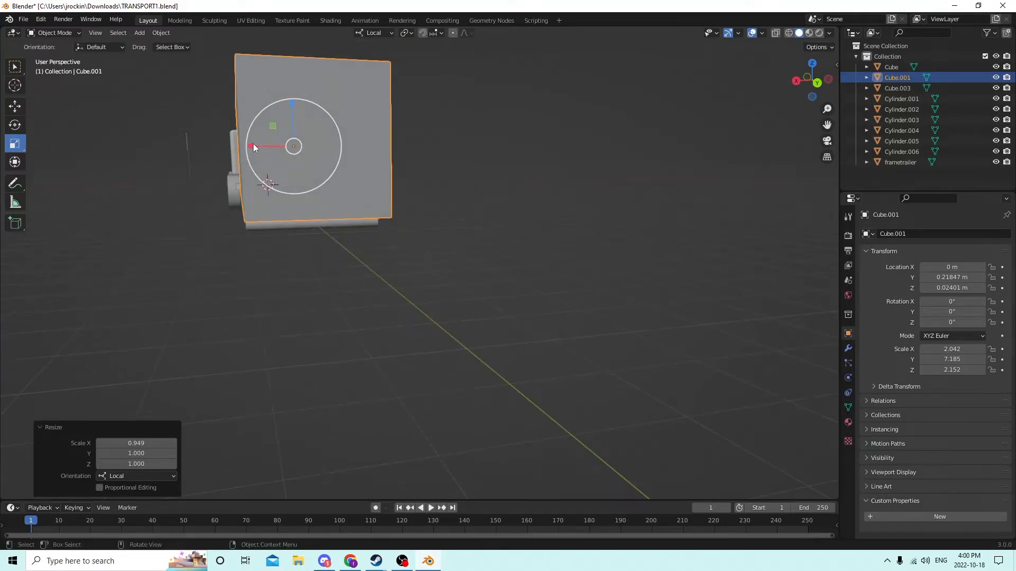
pyautogui.moveTo(253, 144); pyautogui.dragTo(251, 150)
pyautogui.moveTo(251, 150); pyautogui.dragTo(428, 135, button='middle')
# Try raising the trailer box and its frame together by about 0.0105 m along Z, and undo the move
pyautogui.scroll(-3, 354, 150)
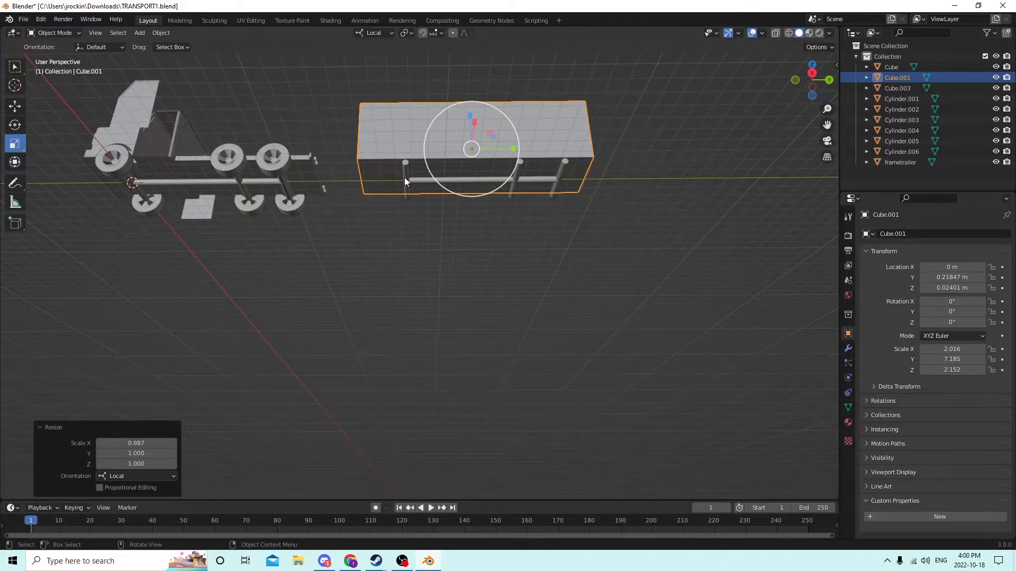
pyautogui.moveTo(372, 179); pyautogui.dragTo(370, 222, button='middle')
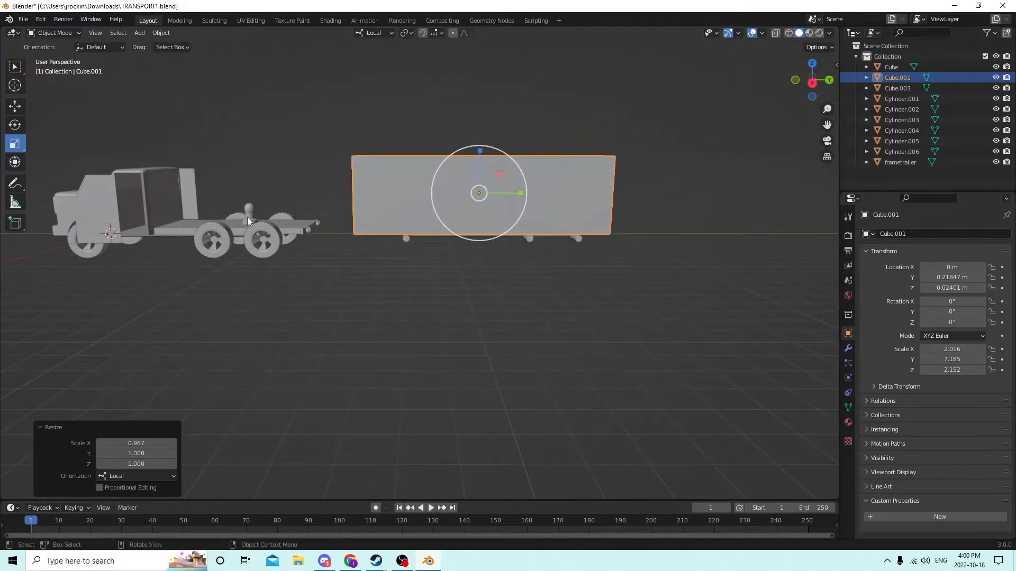
pyautogui.moveTo(246, 217)
pyautogui.mouseDown(button='middle')
pyautogui.moveTo(261, 205)
pyautogui.moveTo(227, 211)
pyautogui.moveTo(262, 213)
pyautogui.moveTo(248, 211)
pyautogui.mouseUp(button='middle')
pyautogui.click(22, 108)
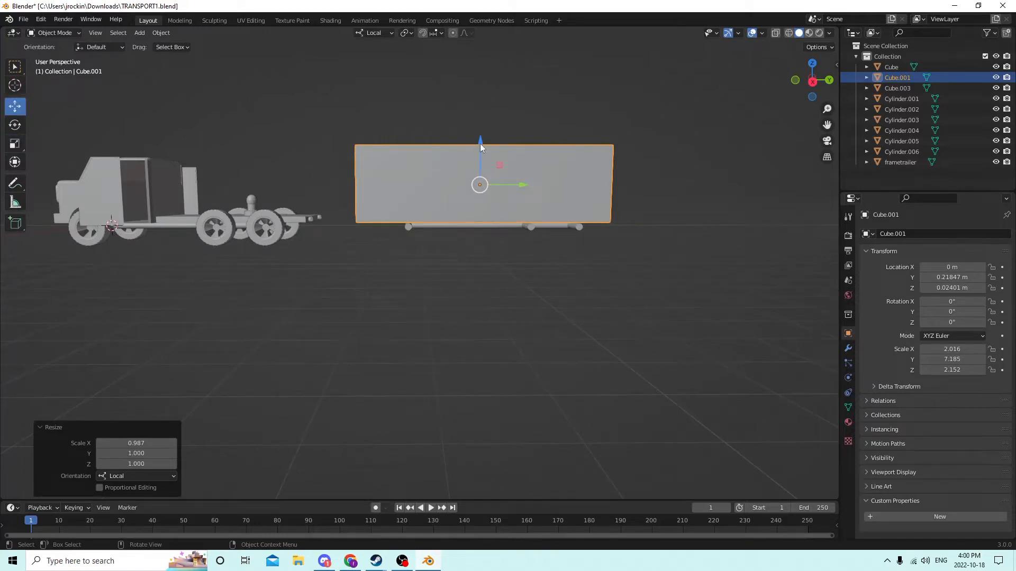
pyautogui.moveTo(479, 140); pyautogui.dragTo(474, 125)
pyautogui.rightClick(474, 126)
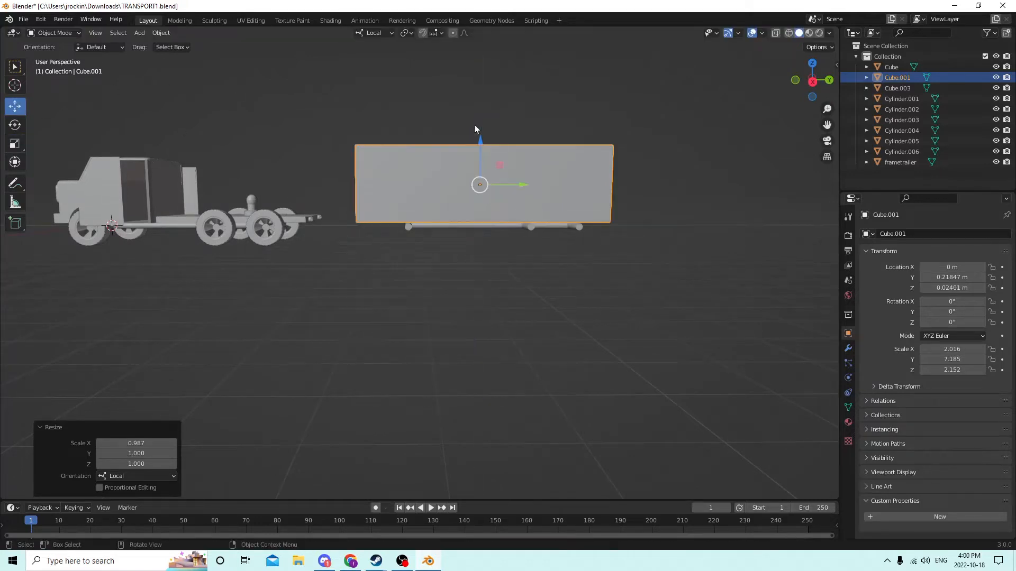
pyautogui.keyDown('shift'); pyautogui.click(489, 225); pyautogui.keyUp('shift')
pyautogui.moveTo(339, 131); pyautogui.dragTo(339, 111)
pyautogui.moveTo(338, 110)
pyautogui.mouseDown(button='middle')
pyautogui.moveTo(366, 173)
pyautogui.moveTo(260, 193)
pyautogui.moveTo(272, 132)
pyautogui.moveTo(236, 147)
pyautogui.moveTo(237, 122)
pyautogui.moveTo(312, 137)
pyautogui.moveTo(341, 126)
pyautogui.mouseUp(button='middle')
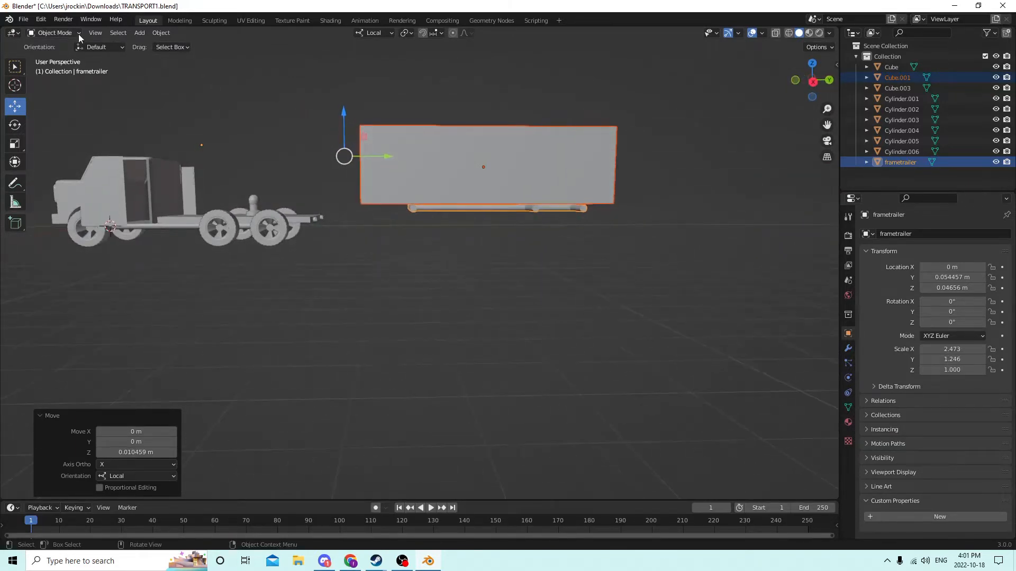
pyautogui.click(63, 19)
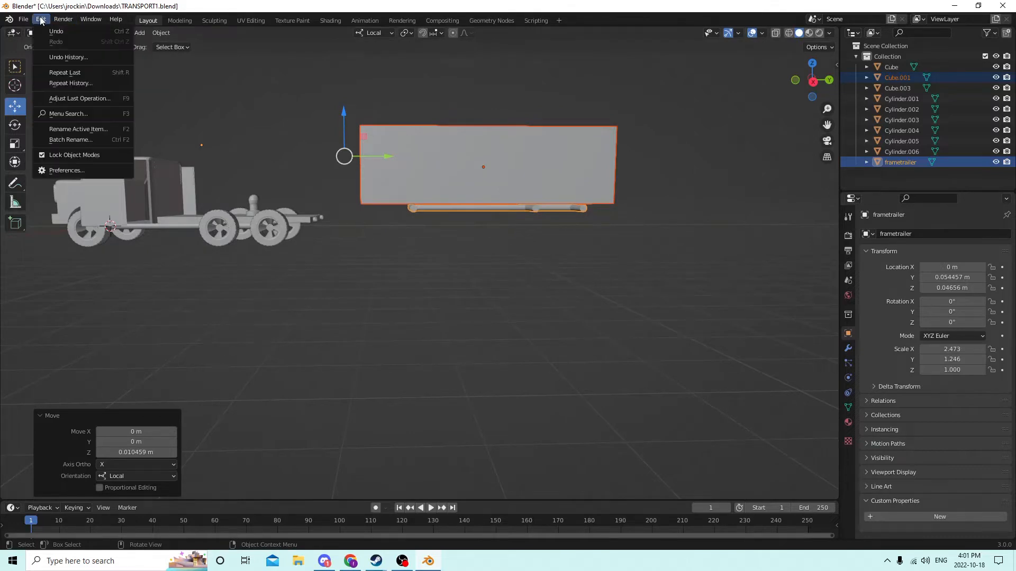
pyautogui.click(58, 31)
# Shift only the trailer frame about 0.0077 m along Y, away from the truck, beneath the box
pyautogui.moveTo(236, 116); pyautogui.dragTo(309, 134, button='middle')
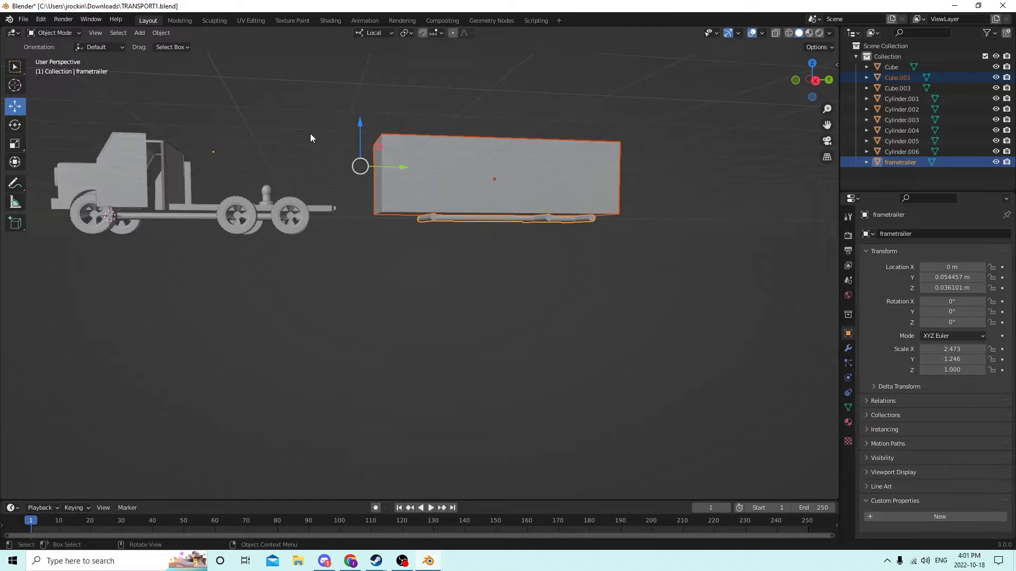
pyautogui.moveTo(310, 138); pyautogui.dragTo(445, 234, button='middle')
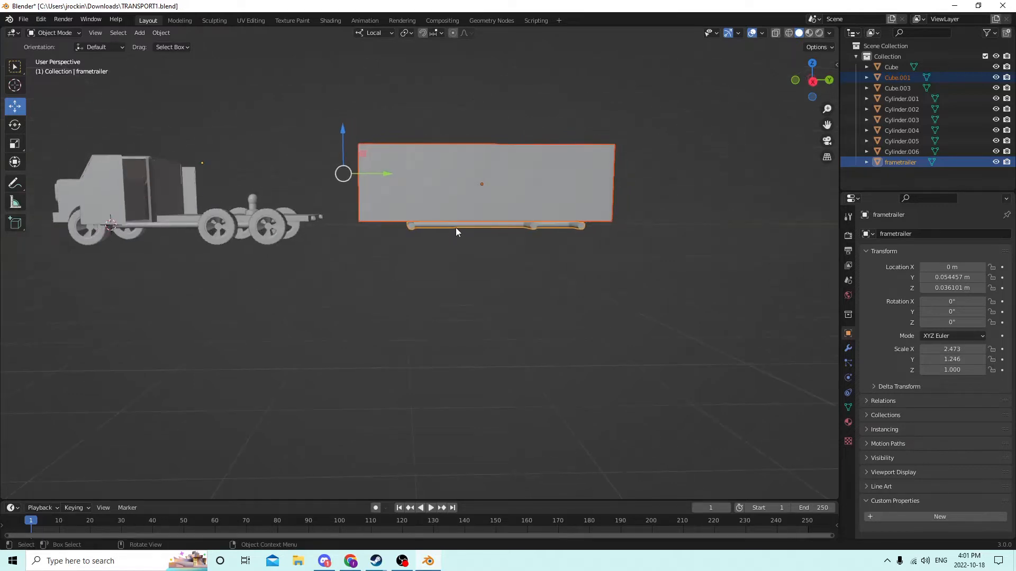
pyautogui.click(455, 227)
pyautogui.moveTo(246, 163); pyautogui.dragTo(258, 160)
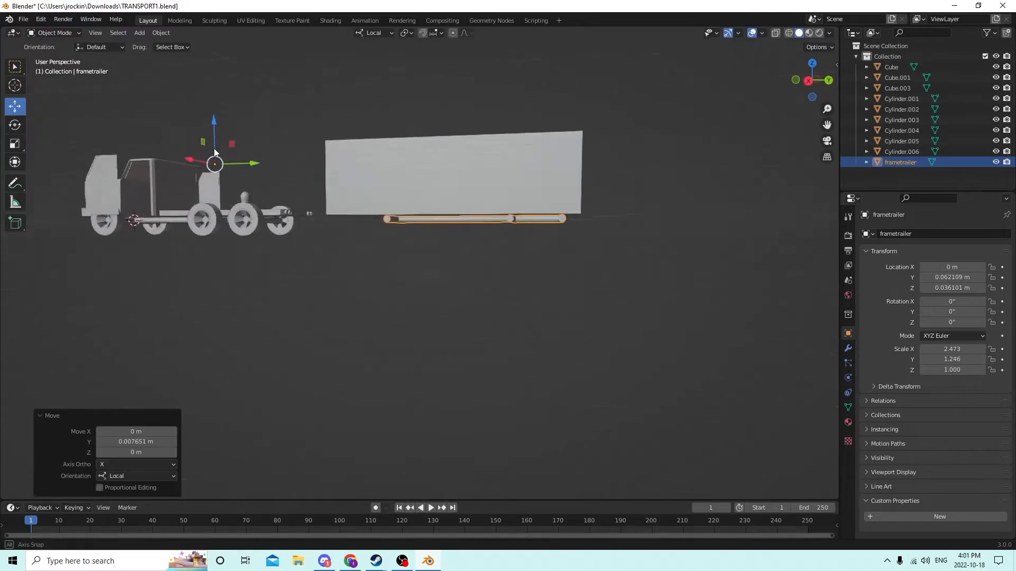
# Duplicate the trailer box and slide the copy about 0.0646 m along Y toward the truck
pyautogui.moveTo(213, 149); pyautogui.dragTo(252, 157, button='middle')
pyautogui.click(428, 203)
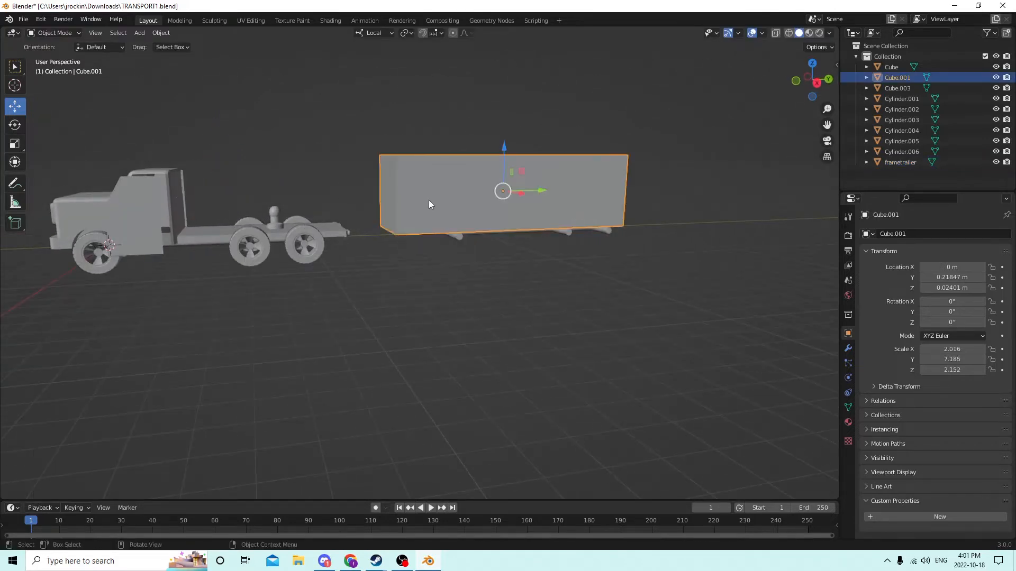
pyautogui.hotkey('shift', 'd')
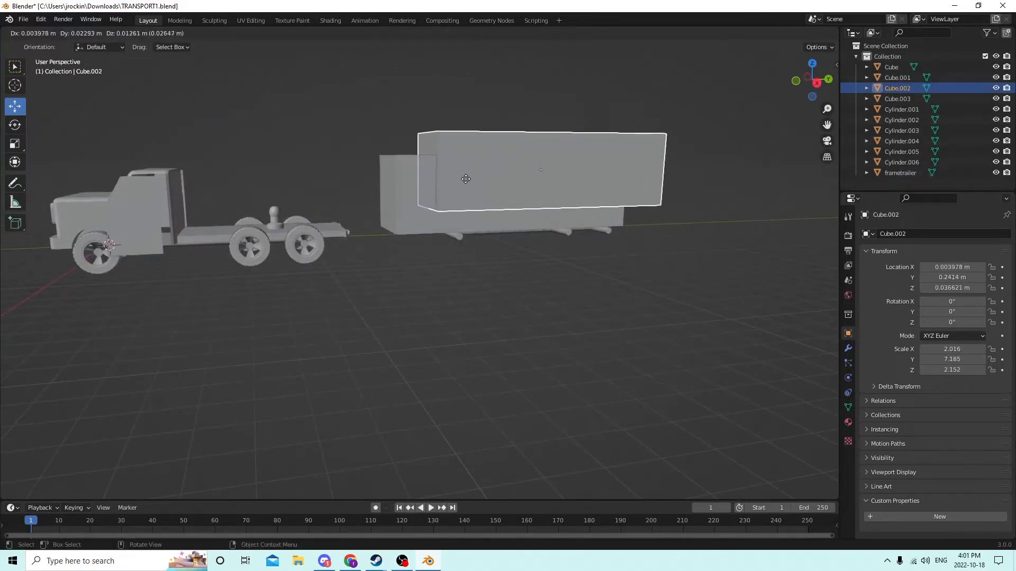
pyautogui.rightClick(461, 179)
pyautogui.moveTo(460, 180); pyautogui.dragTo(413, 197, button='middle')
pyautogui.moveTo(507, 210); pyautogui.dragTo(398, 198)
pyautogui.moveTo(397, 198); pyautogui.dragTo(435, 179, button='middle')
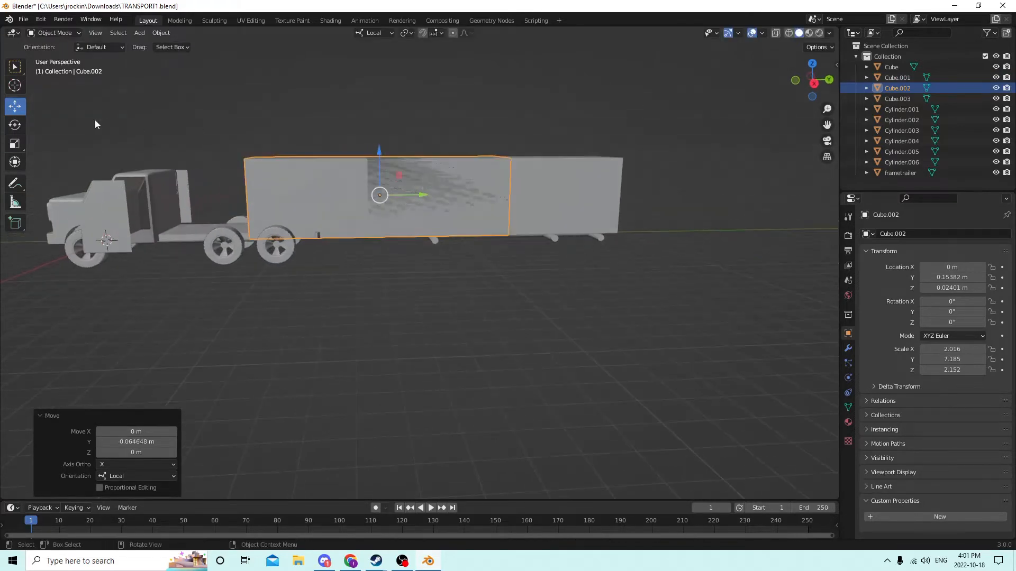
# Shrink the duplicated box by a factor of about 0.668 along Z and about 0.269 along Y
pyautogui.click(15, 143)
pyautogui.moveTo(315, 131); pyautogui.dragTo(325, 105, button='middle')
pyautogui.moveTo(374, 133); pyautogui.dragTo(375, 144)
pyautogui.moveTo(375, 144); pyautogui.dragTo(400, 201, button='middle')
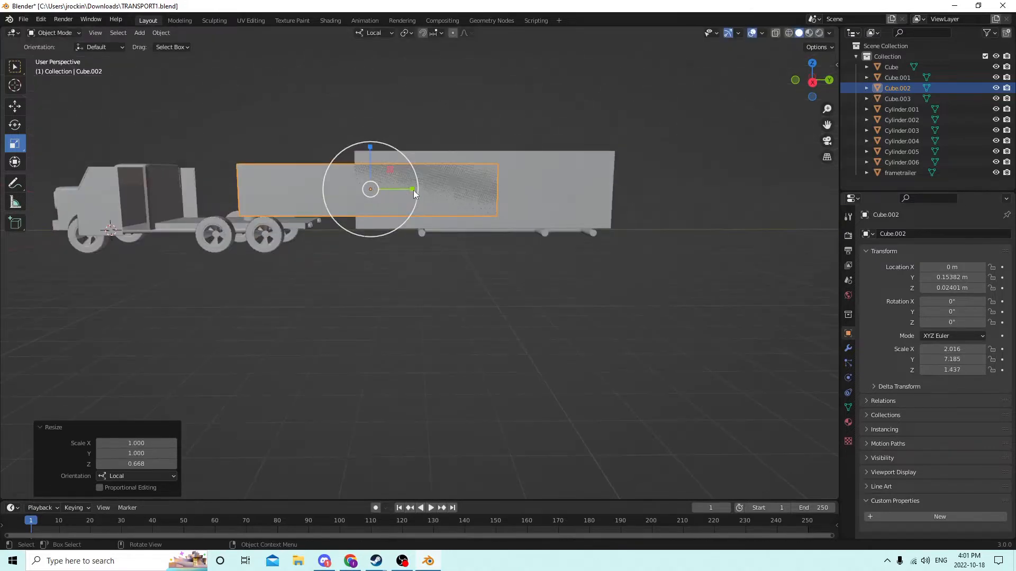
pyautogui.press('s')
pyautogui.press('y')
pyautogui.click(379, 192)
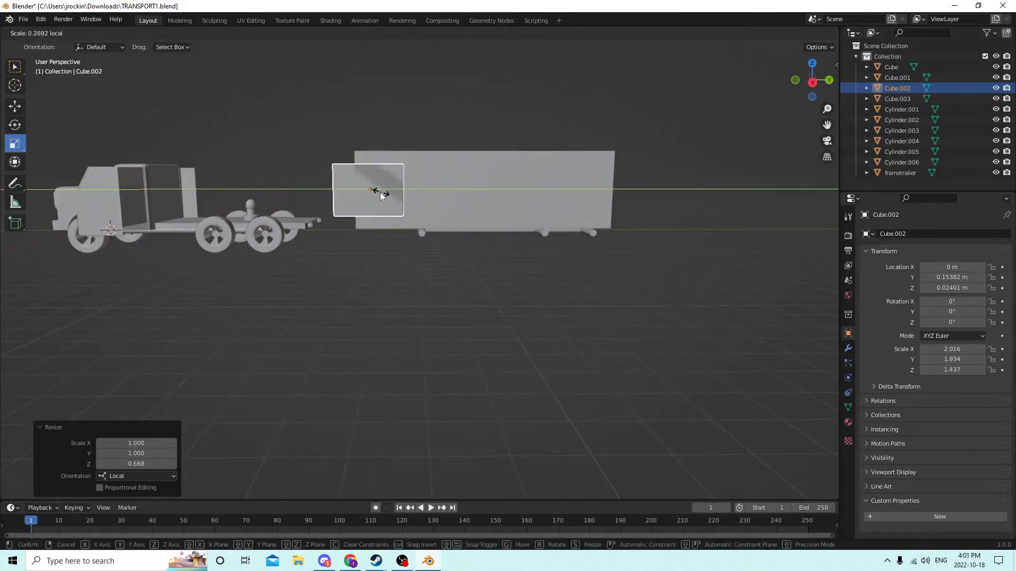
# Widen the duplicated box along X by a factor of about 1.054 so it extends past the trailer's sides
pyautogui.moveTo(381, 193); pyautogui.dragTo(442, 211, button='middle')
pyautogui.press('s')
pyautogui.press('x')
pyautogui.click(525, 255)
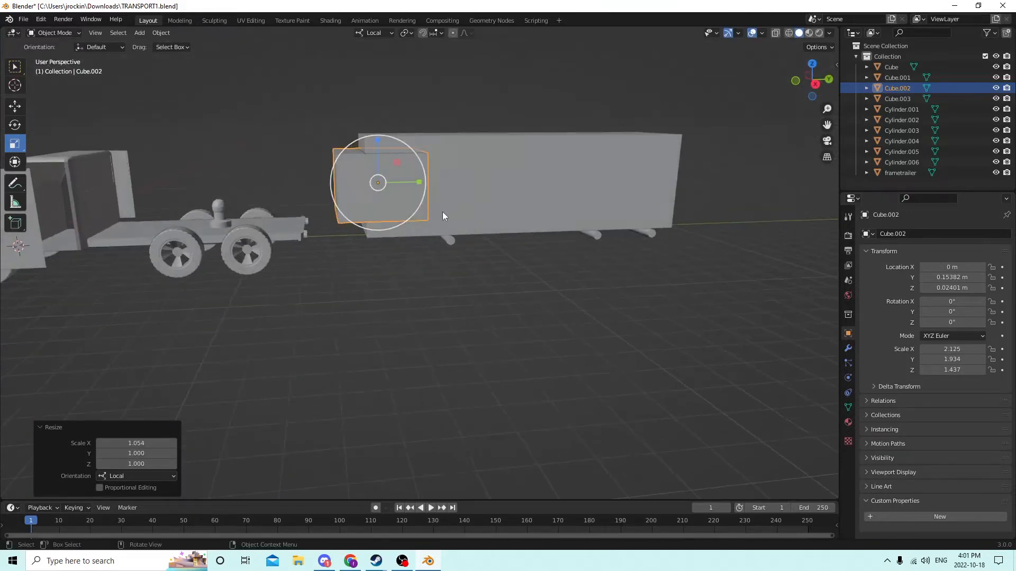
# Lower the small duplicated box about 0.0187 m along Z at the trailer's front end
pyautogui.click(15, 106)
pyautogui.moveTo(63, 104); pyautogui.dragTo(198, 112, button='middle')
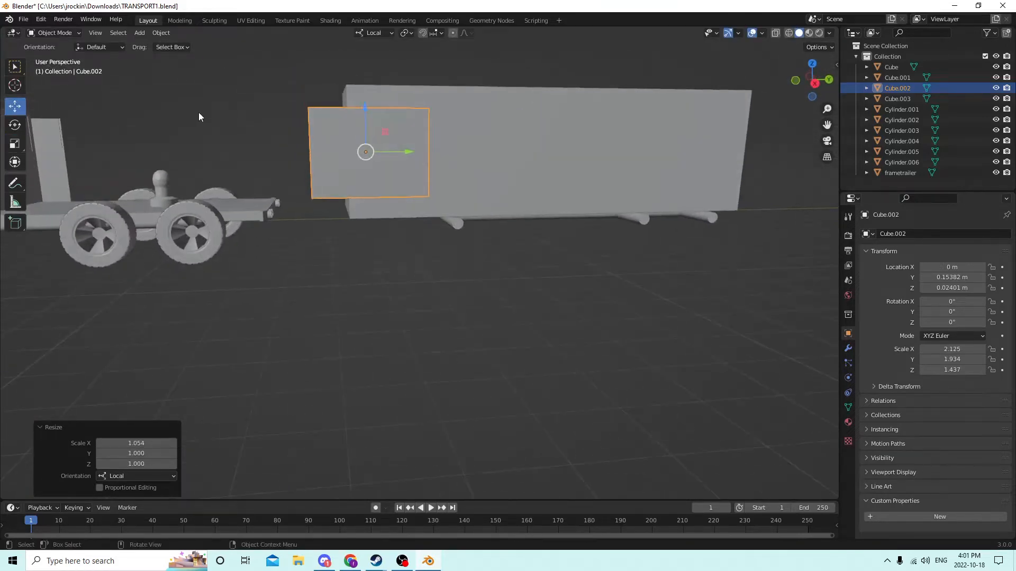
pyautogui.moveTo(367, 109); pyautogui.dragTo(368, 160)
pyautogui.moveTo(368, 160)
pyautogui.mouseDown(button='middle')
pyautogui.moveTo(344, 162)
pyautogui.moveTo(361, 164)
pyautogui.mouseUp(button='middle')
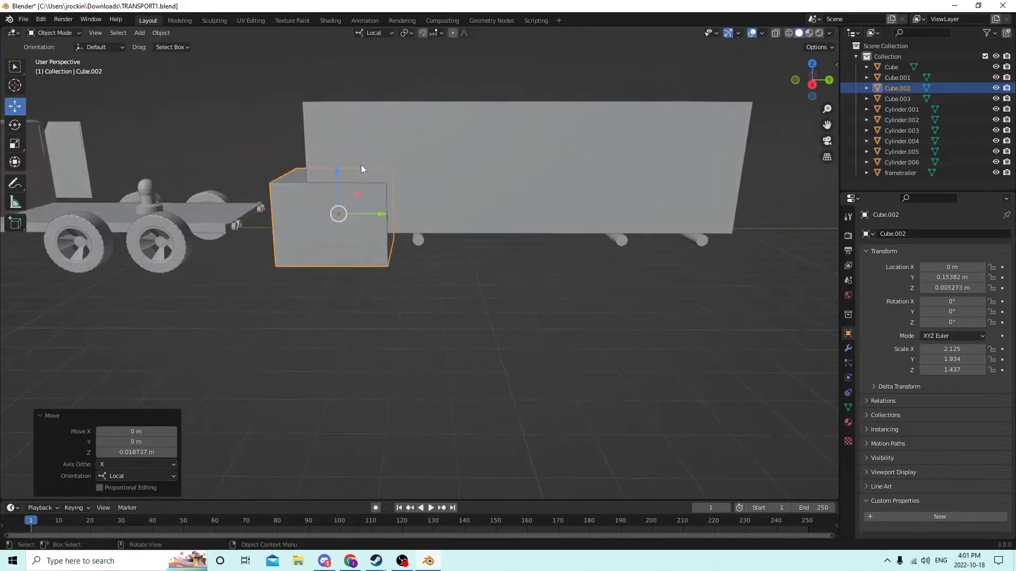
# Shift the small box about 0.0045 m along Y toward the trailer and lower it about 0.0063 m more
pyautogui.moveTo(377, 218); pyautogui.dragTo(395, 216)
pyautogui.moveTo(395, 215)
pyautogui.mouseDown(button='middle')
pyautogui.moveTo(389, 193)
pyautogui.moveTo(402, 200)
pyautogui.mouseUp(button='middle')
pyautogui.moveTo(370, 139); pyautogui.dragTo(373, 153)
pyautogui.moveTo(373, 153); pyautogui.dragTo(355, 167, button='middle')
# Shift the trailer frame about 0.0042 m along Y, away from the small box
pyautogui.moveTo(427, 168); pyautogui.dragTo(431, 142, button='middle')
pyautogui.click(505, 193)
pyautogui.moveTo(146, 110); pyautogui.dragTo(148, 108)
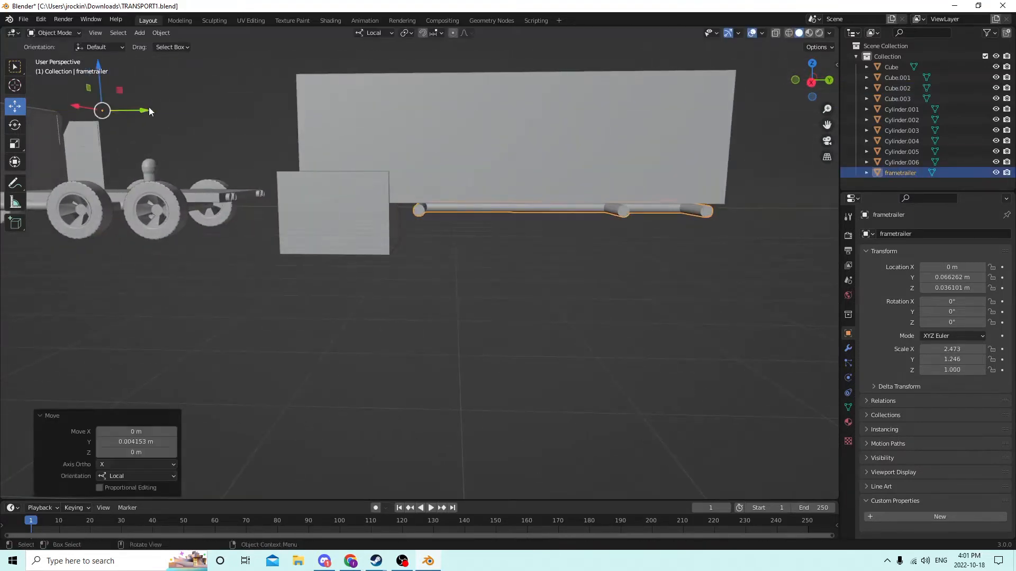
# Shift the small box about 0.0054 m along Y, up to the front end of the trailer frame
pyautogui.moveTo(149, 109); pyautogui.dragTo(166, 113, button='middle')
pyautogui.click(366, 223)
pyautogui.moveTo(366, 224); pyautogui.dragTo(417, 225, button='middle')
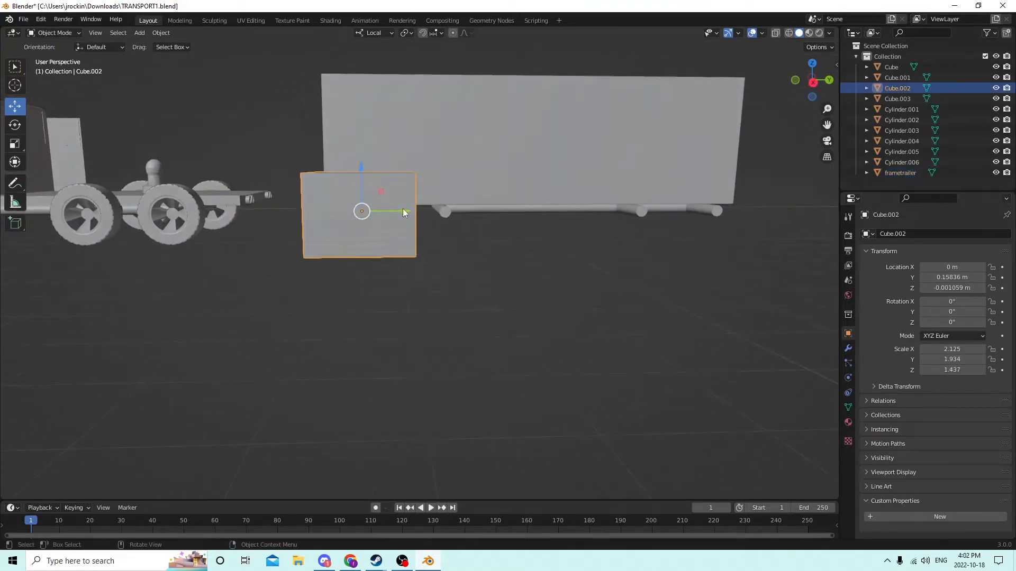
pyautogui.moveTo(403, 211); pyautogui.dragTo(419, 211)
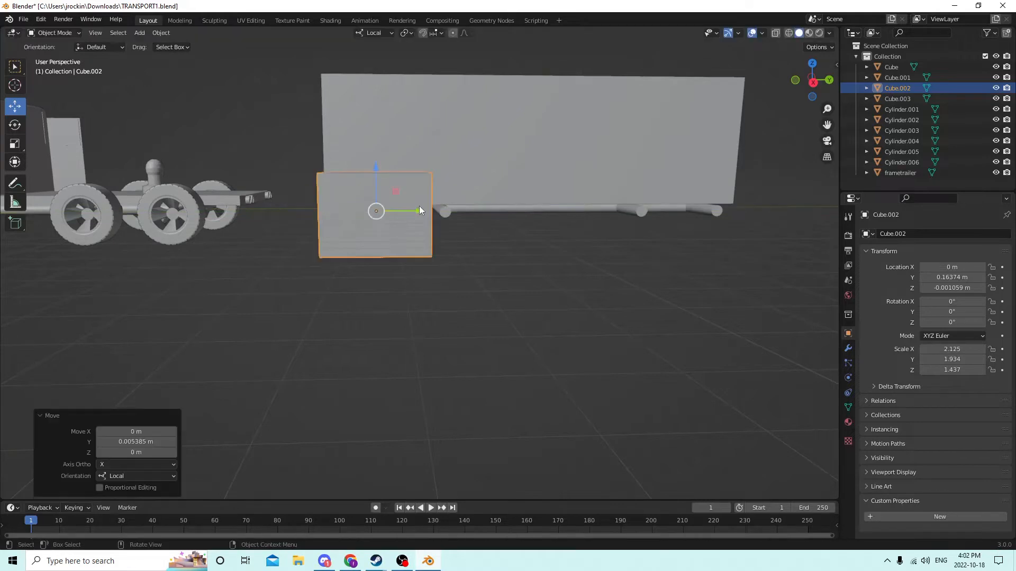
# Raise the small box about 0.0008 m and add the large trailer box to the selection as the active object
pyautogui.moveTo(419, 211)
pyautogui.mouseDown(button='middle')
pyautogui.moveTo(419, 192)
pyautogui.moveTo(430, 203)
pyautogui.moveTo(421, 210)
pyautogui.moveTo(427, 202)
pyautogui.mouseUp(button='middle')
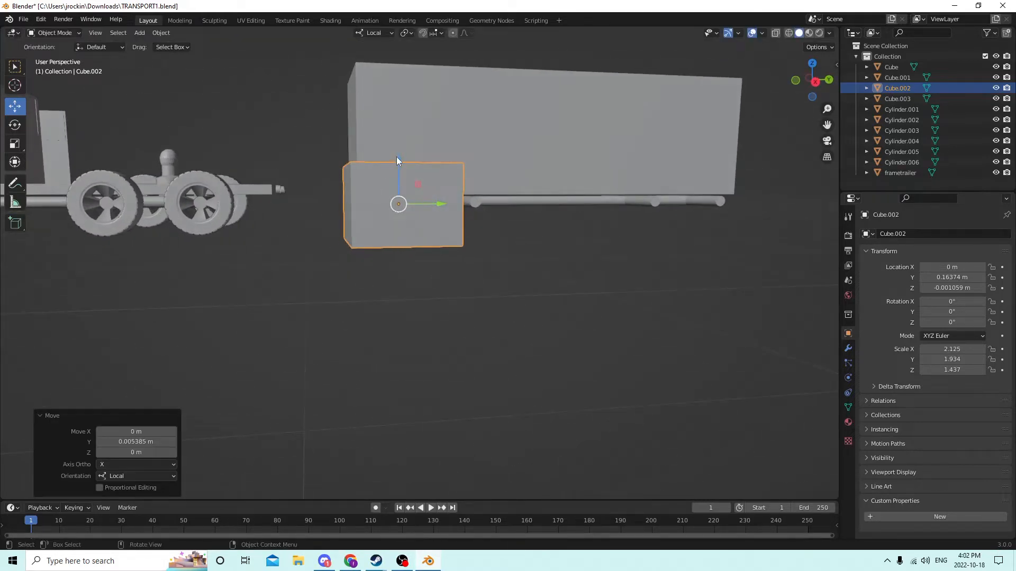
pyautogui.moveTo(398, 159); pyautogui.dragTo(387, 161)
pyautogui.moveTo(387, 161)
pyautogui.mouseDown(button='middle')
pyautogui.moveTo(375, 169)
pyautogui.moveTo(389, 155)
pyautogui.mouseUp(button='middle')
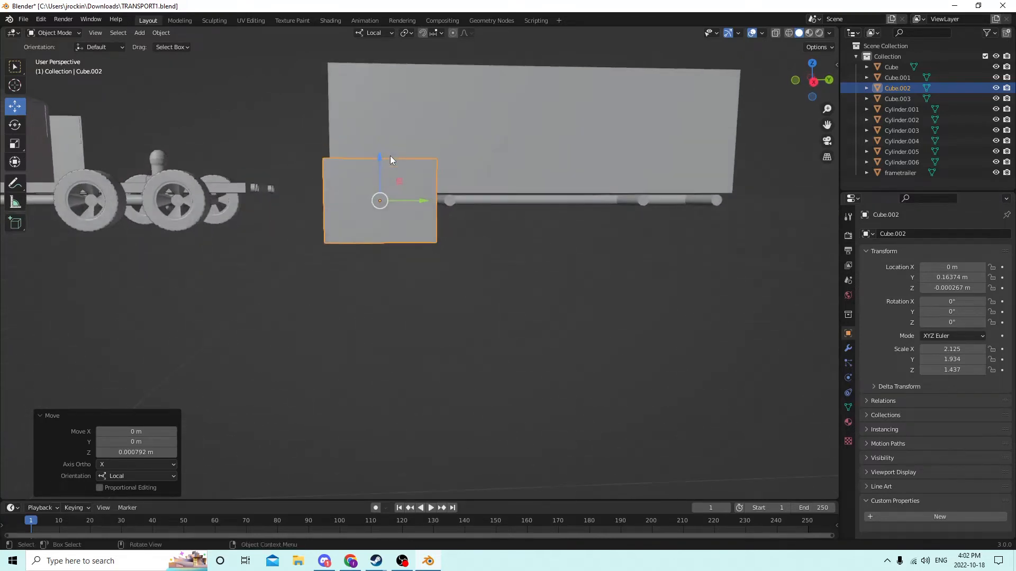
pyautogui.keyDown('shift'); pyautogui.click(440, 132); pyautogui.keyUp('shift')
pyautogui.moveTo(441, 132); pyautogui.dragTo(430, 165, button='middle')
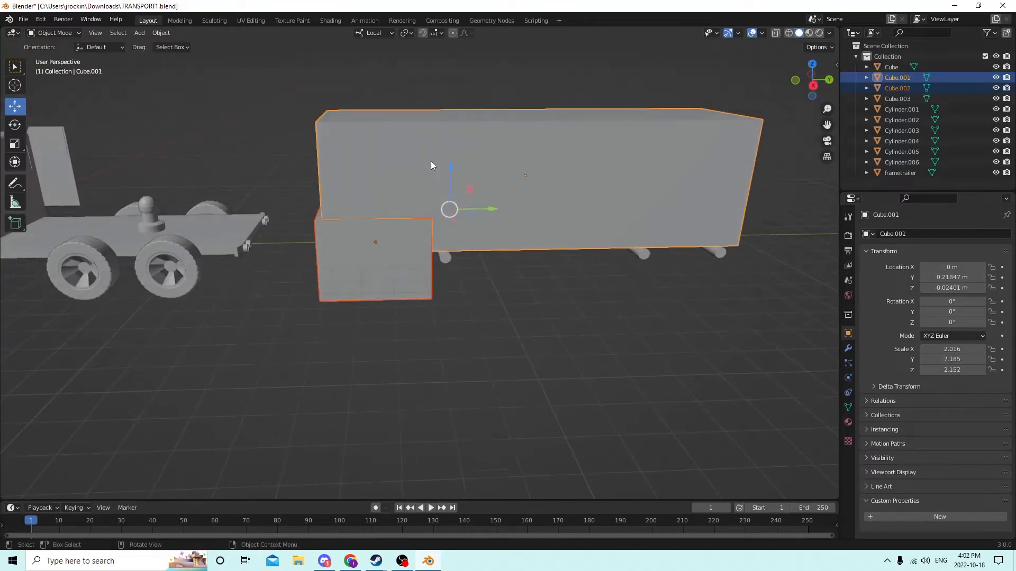
# Try a Bool Tool brush Difference that subtracts the small box from the trailer box, and undo it
pyautogui.click(161, 32)
pyautogui.moveTo(190, 384)
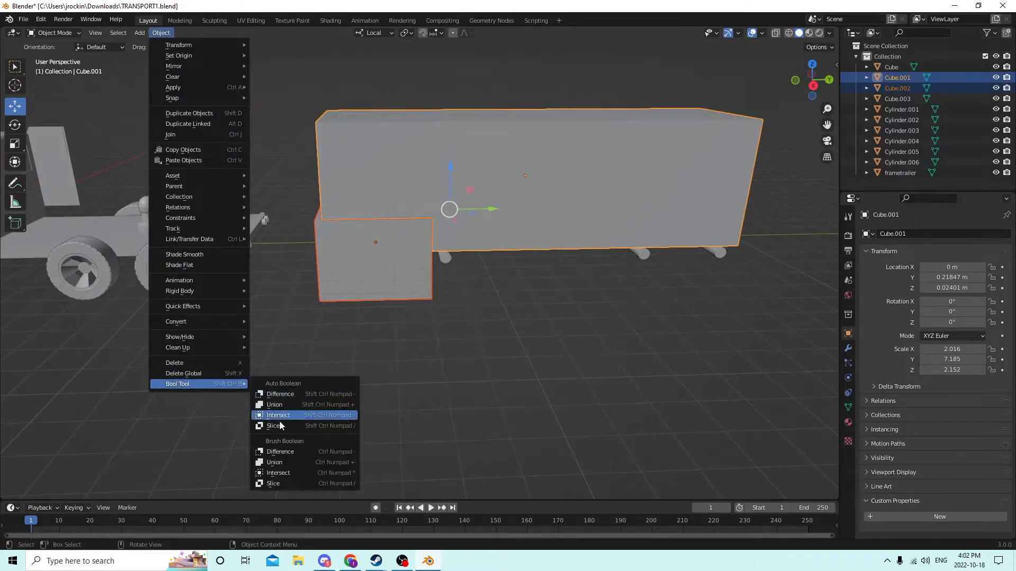
pyautogui.click(276, 452)
pyautogui.moveTo(312, 346); pyautogui.dragTo(313, 346, button='middle')
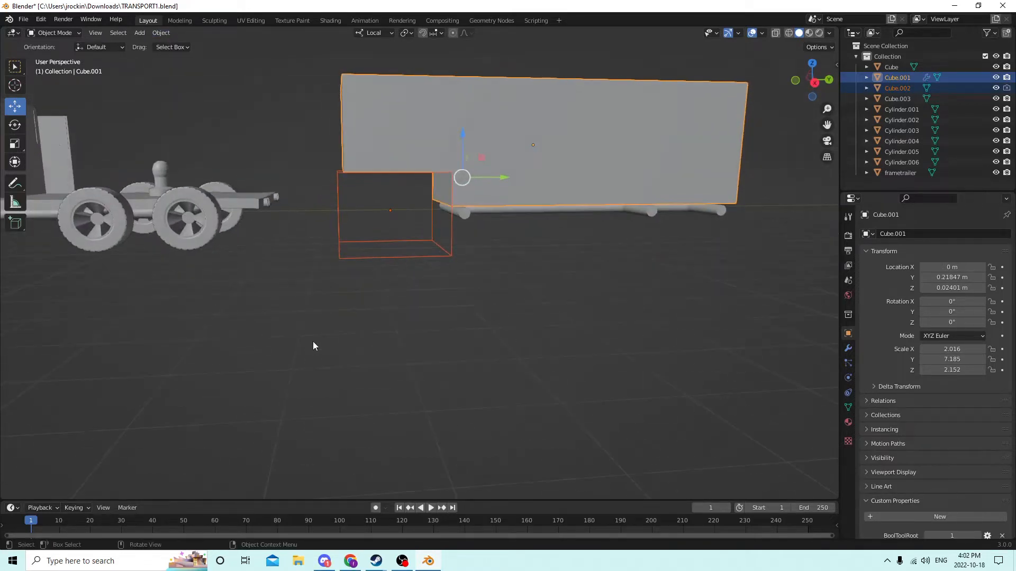
pyautogui.moveTo(704, 290); pyautogui.dragTo(482, 250, button='middle')
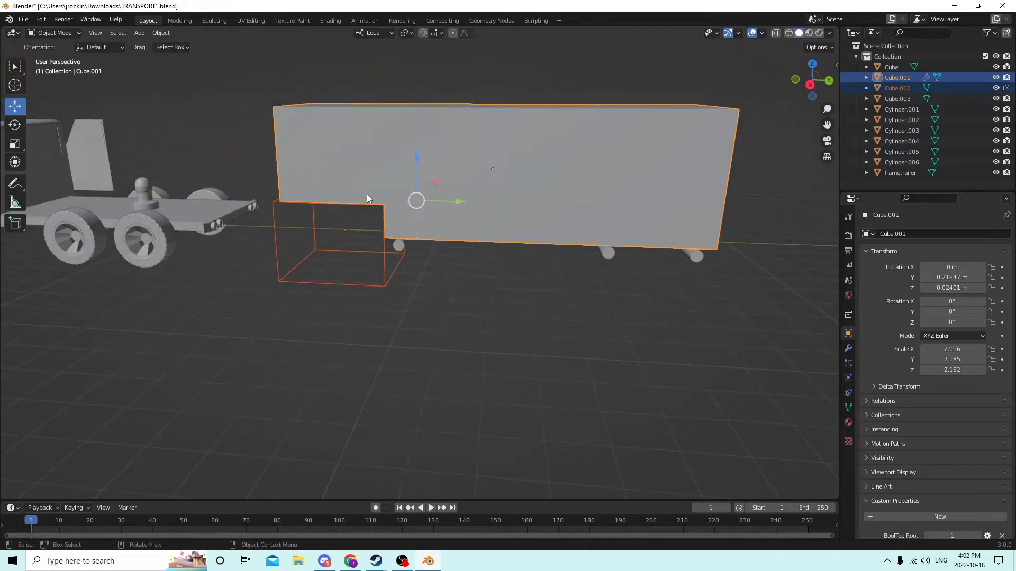
pyautogui.click(38, 22)
pyautogui.click(50, 30)
# Cut the small box out of the trailer box's lower front with the Bool Tool auto Difference
pyautogui.scroll(2, 249, 112)
pyautogui.moveTo(250, 113); pyautogui.dragTo(264, 105, button='middle')
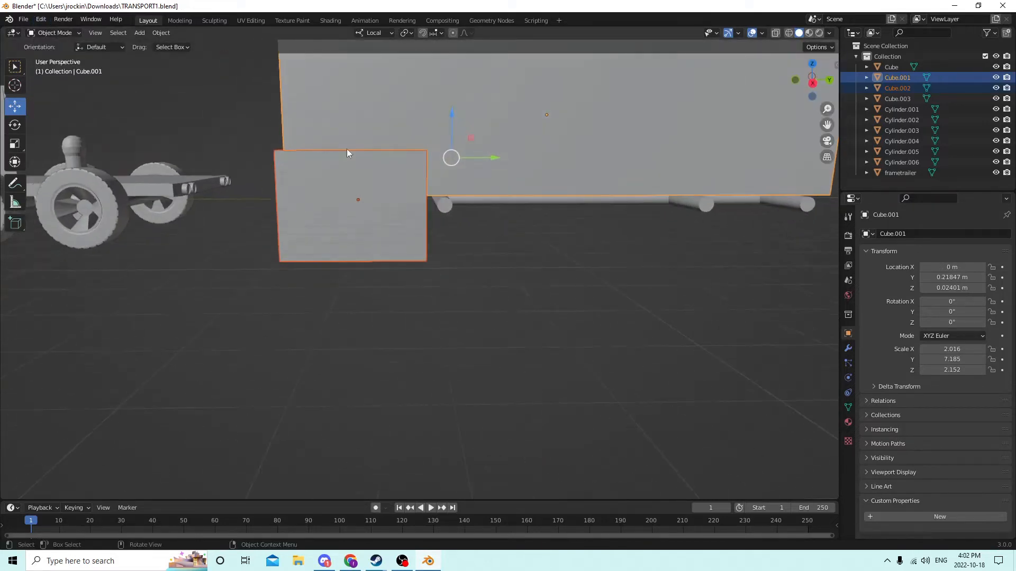
pyautogui.click(161, 33)
pyautogui.moveTo(189, 383)
pyautogui.click(270, 398)
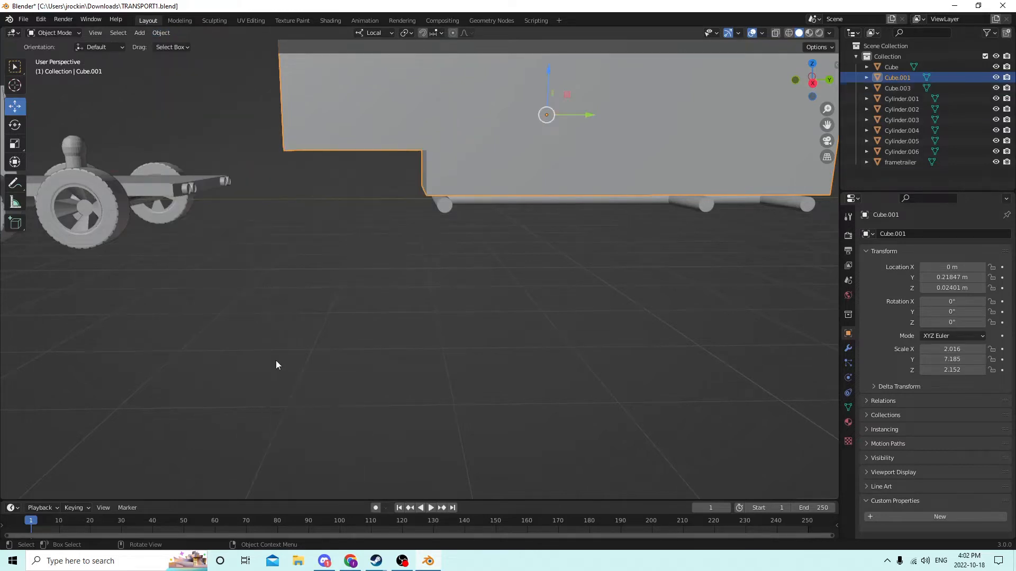
pyautogui.moveTo(275, 360); pyautogui.dragTo(236, 253, button='middle')
pyautogui.scroll(-3, 294, 268)
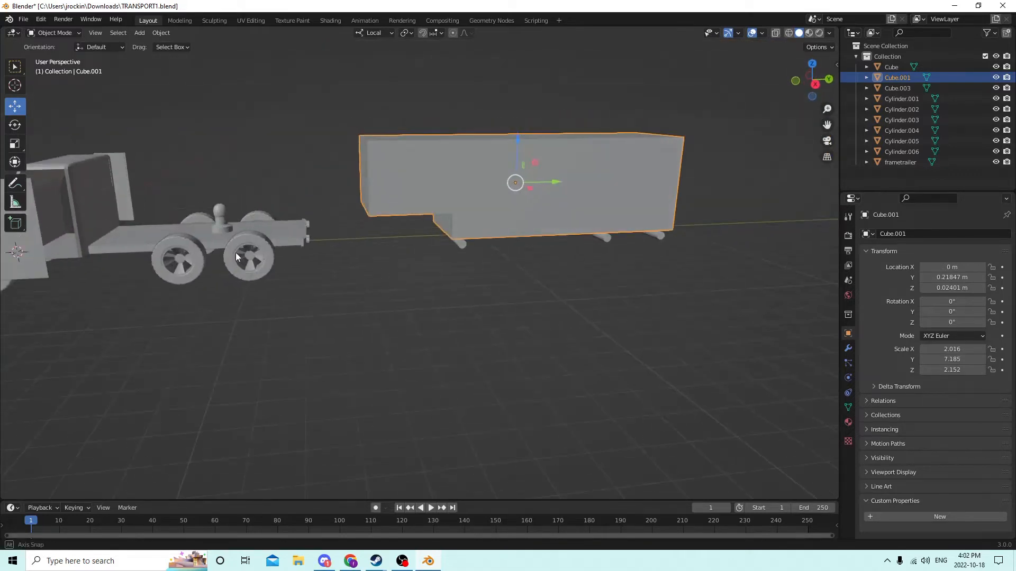
# Try moving the notched trailer box and frame together about 0.0621 m along Y onto the truck, and undo the move
pyautogui.moveTo(491, 195); pyautogui.dragTo(452, 193, button='middle')
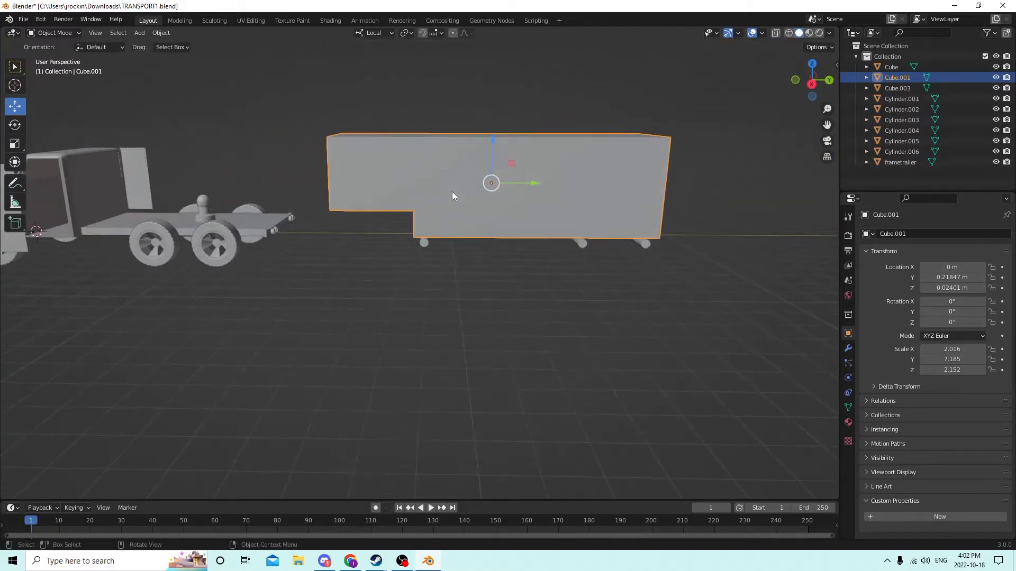
pyautogui.keyDown('shift'); pyautogui.click(422, 242); pyautogui.keyUp('shift')
pyautogui.moveTo(423, 243); pyautogui.dragTo(297, 191, button='middle')
pyautogui.press('g')
pyautogui.press('y')
pyautogui.press('y')
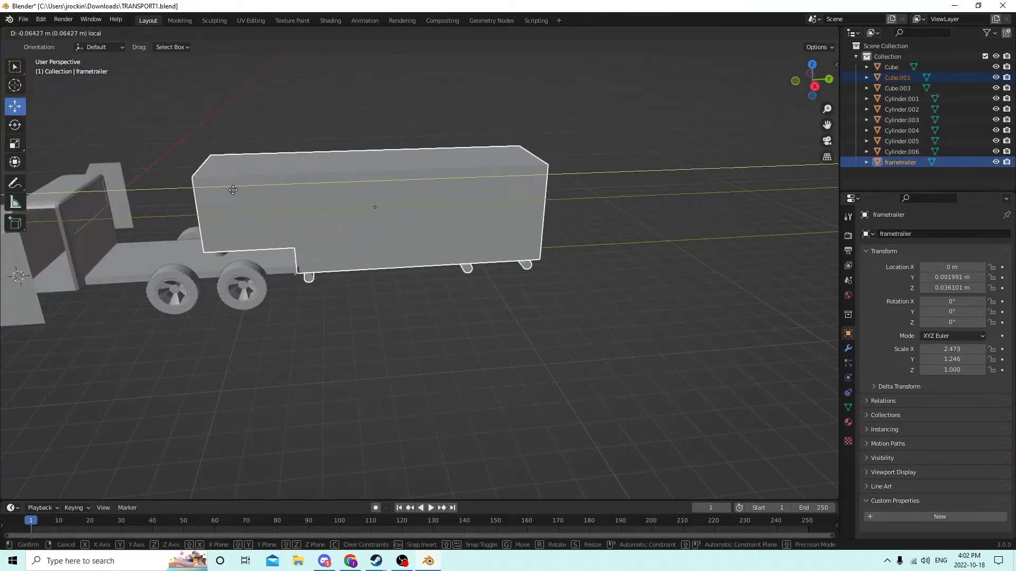
pyautogui.click(238, 195)
pyautogui.moveTo(238, 194); pyautogui.dragTo(222, 154, button='middle')
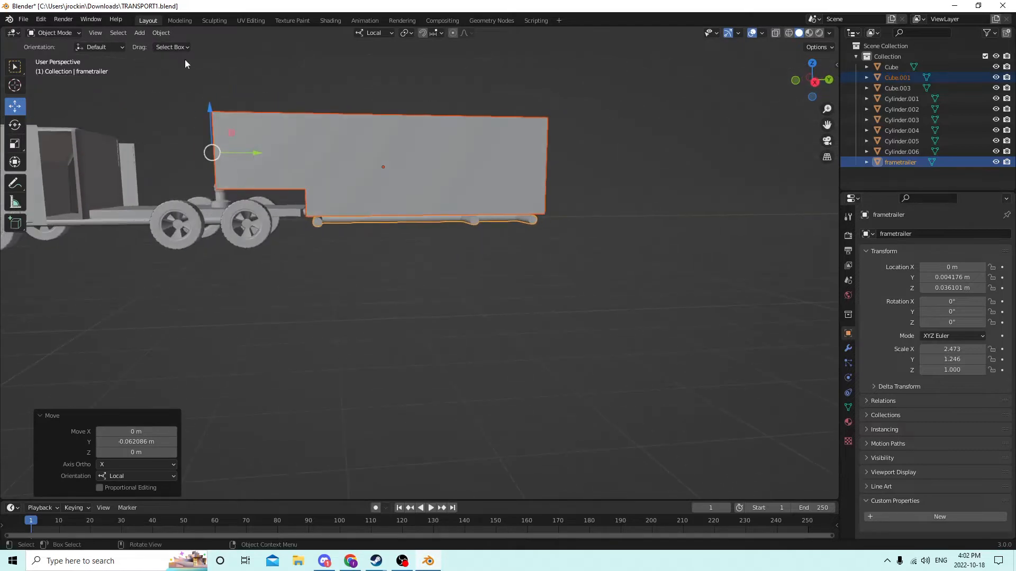
pyautogui.click(41, 19)
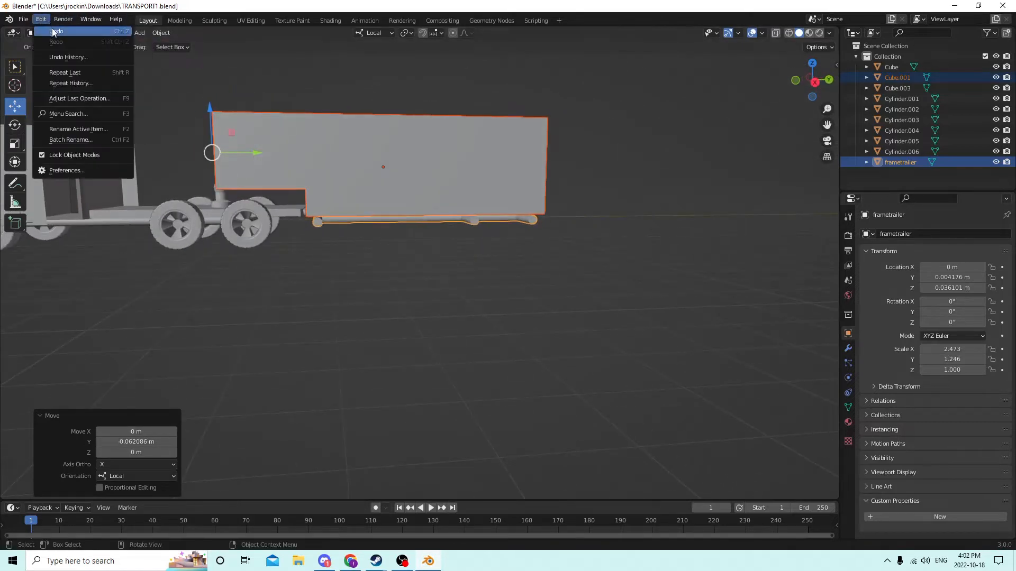
pyautogui.click(59, 31)
# Stretch only the notched trailer box along its Y axis by a factor of about 1.136
pyautogui.click(541, 171)
pyautogui.moveTo(540, 170); pyautogui.dragTo(530, 193, button='middle')
pyautogui.click(15, 144)
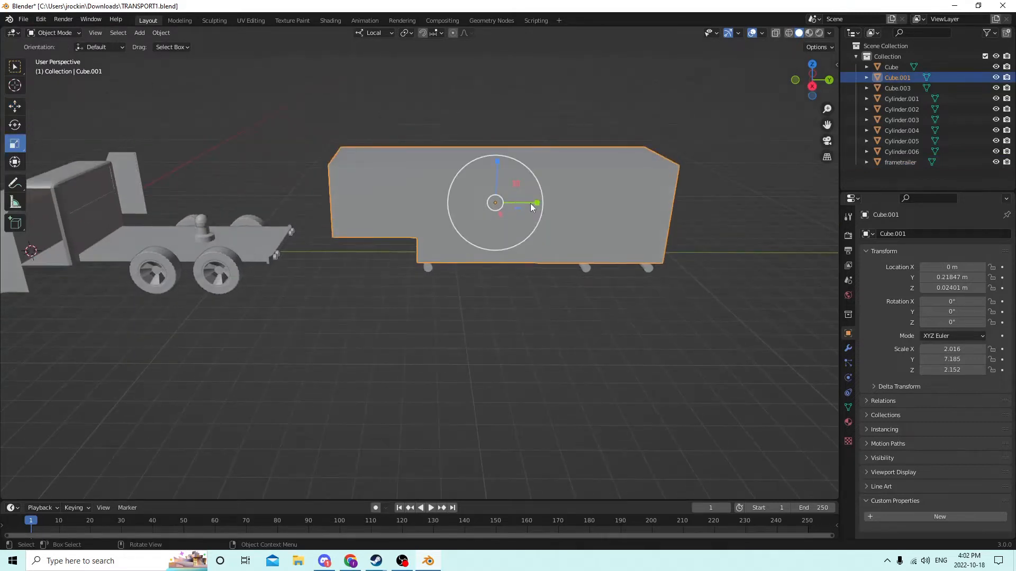
pyautogui.moveTo(536, 203); pyautogui.dragTo(545, 200)
pyautogui.moveTo(523, 196); pyautogui.dragTo(512, 170, button='middle')
# Move the trailer box about 0.0066 m along Y toward the truck and test its fit over the hitch together with the frame
pyautogui.click(15, 106)
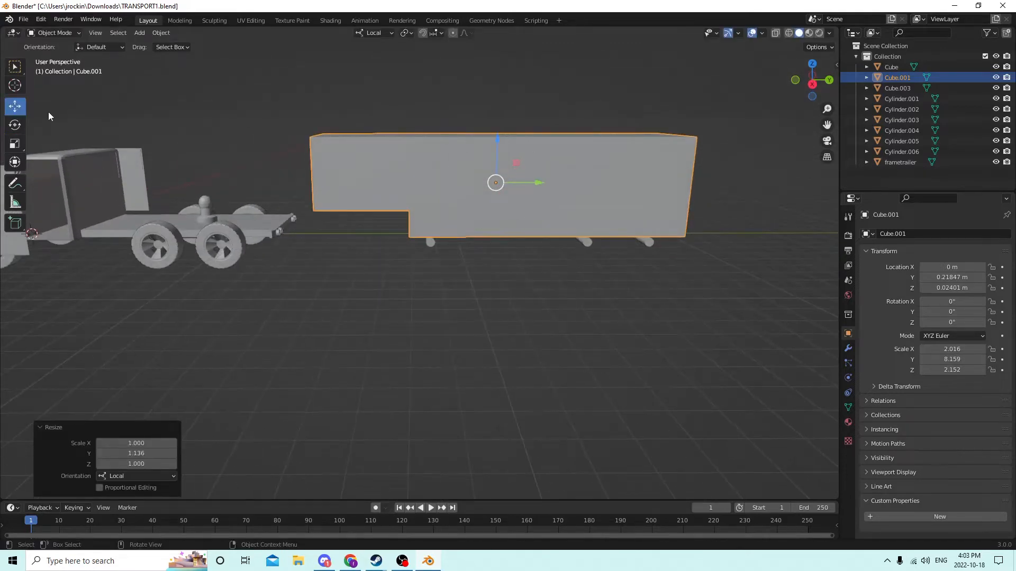
pyautogui.moveTo(527, 178); pyautogui.dragTo(523, 182)
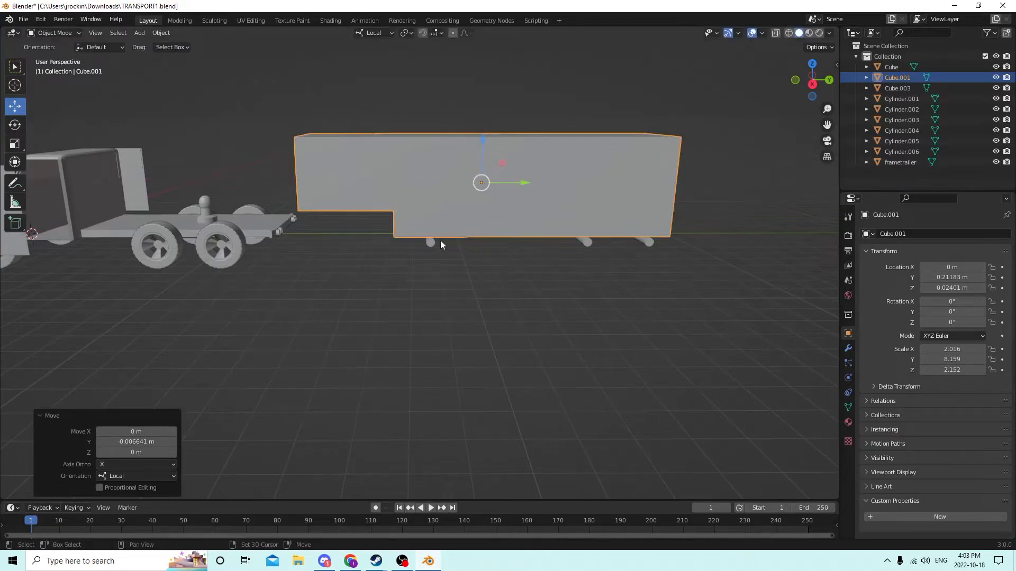
pyautogui.keyDown('shift'); pyautogui.click(491, 196); pyautogui.keyUp('shift')
pyautogui.moveTo(363, 169); pyautogui.dragTo(266, 155)
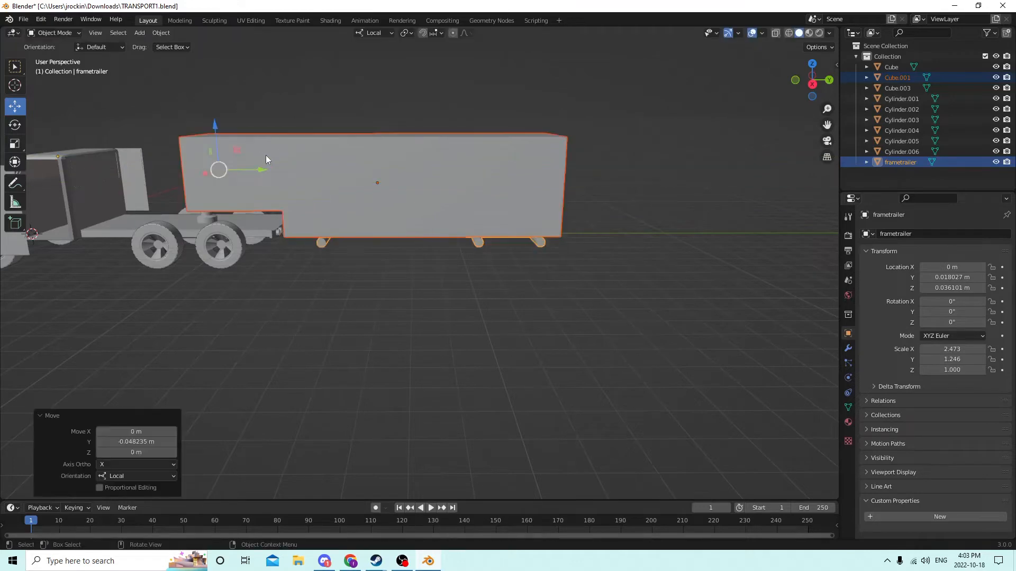
pyautogui.moveTo(266, 154); pyautogui.dragTo(385, 168, button='middle')
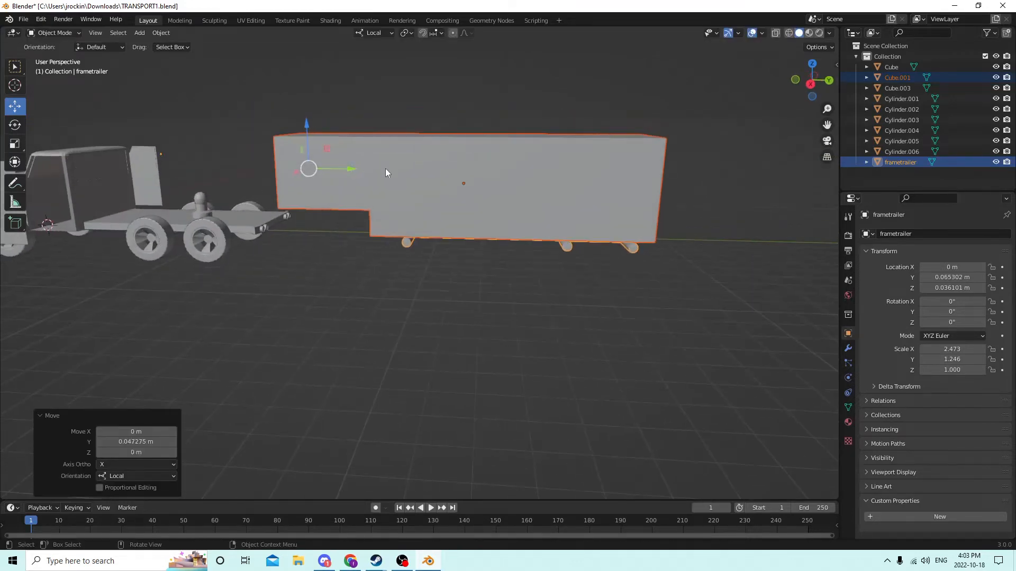
# Stretch only the notched trailer box along its Y axis by a factor of about 1.084
pyautogui.click(440, 189)
pyautogui.moveTo(440, 186); pyautogui.dragTo(305, 136, button='middle')
pyautogui.click(15, 142)
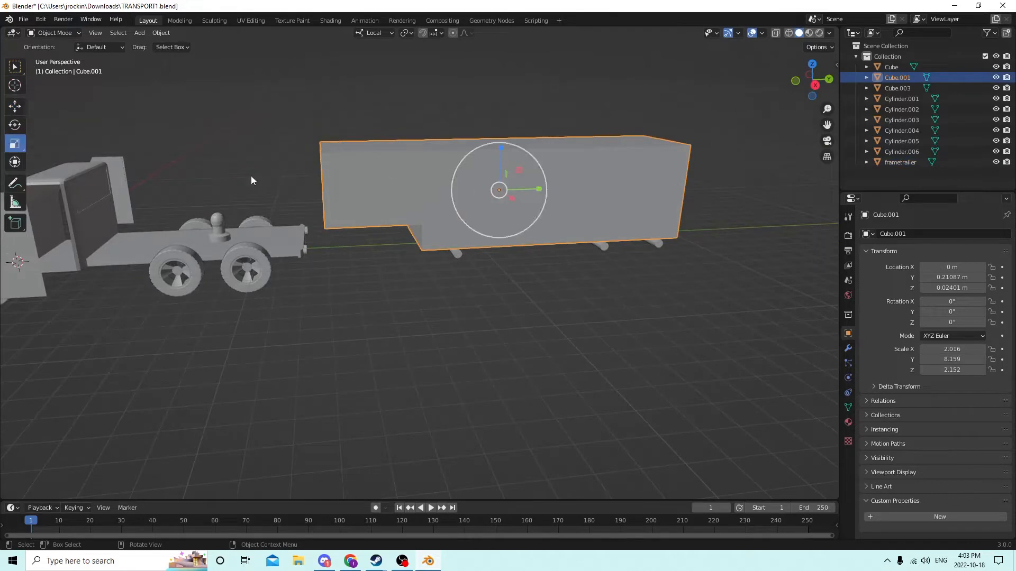
pyautogui.moveTo(541, 186); pyautogui.dragTo(537, 186)
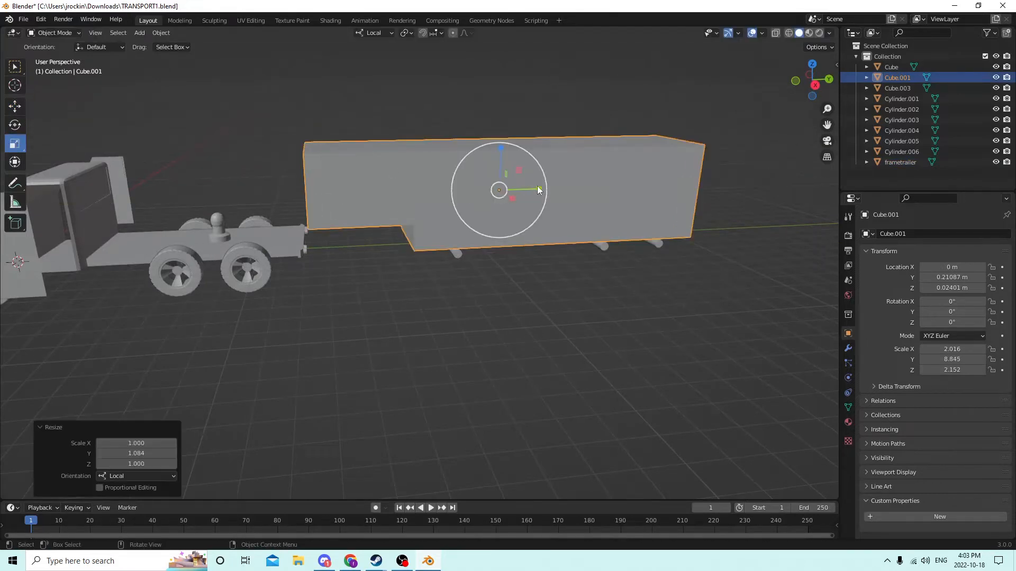
pyautogui.moveTo(538, 186); pyautogui.dragTo(402, 169, button='middle')
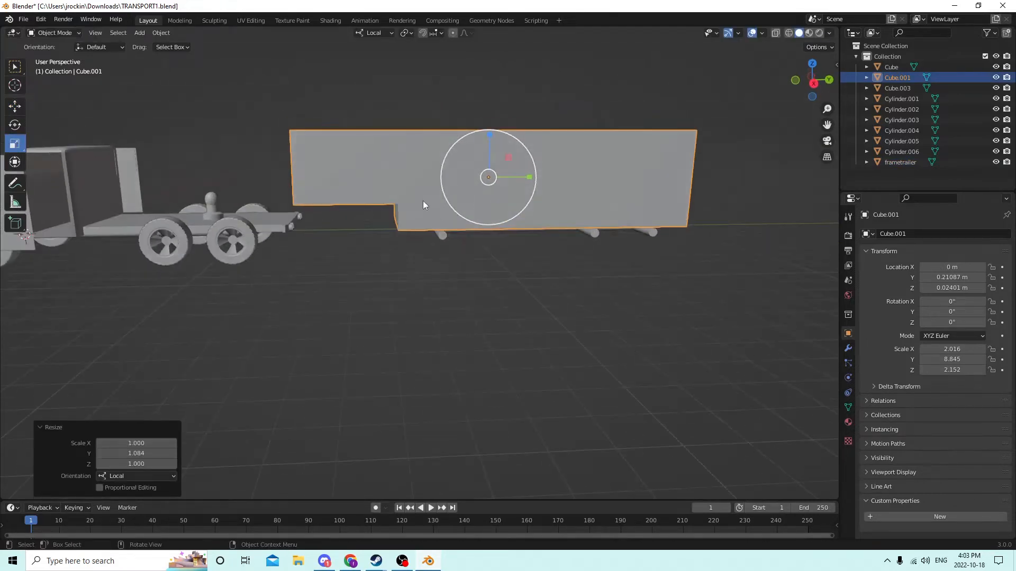
# Test the lengthened box and frame over the hitch by moving them about 0.0444 m along Y, and pull them back about 0.059 m
pyautogui.moveTo(424, 205); pyautogui.dragTo(446, 218, button='middle')
pyautogui.click(447, 216)
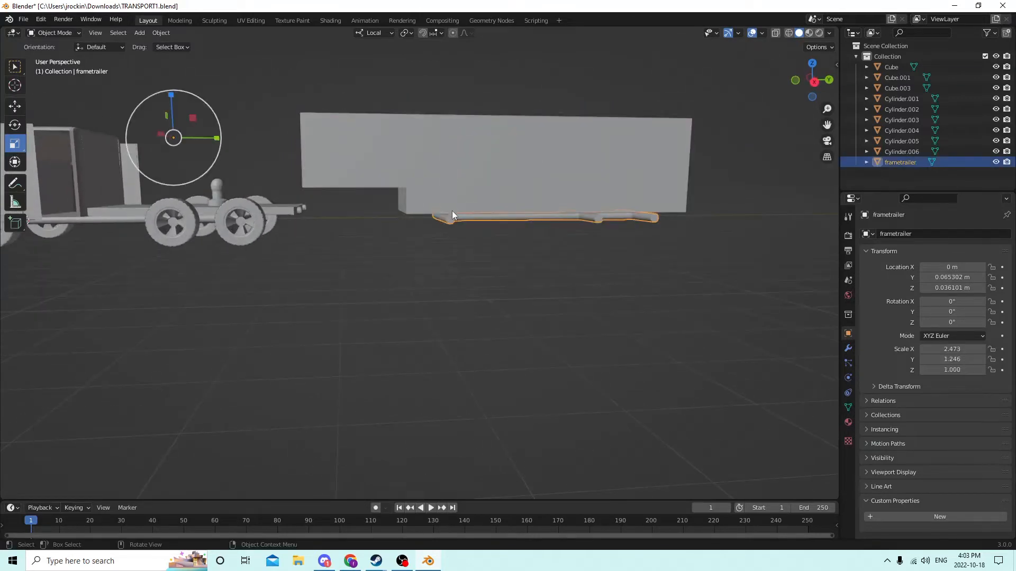
pyautogui.keyDown('shift'); pyautogui.click(439, 183); pyautogui.keyUp('shift')
pyautogui.moveTo(439, 183); pyautogui.dragTo(370, 150, button='middle')
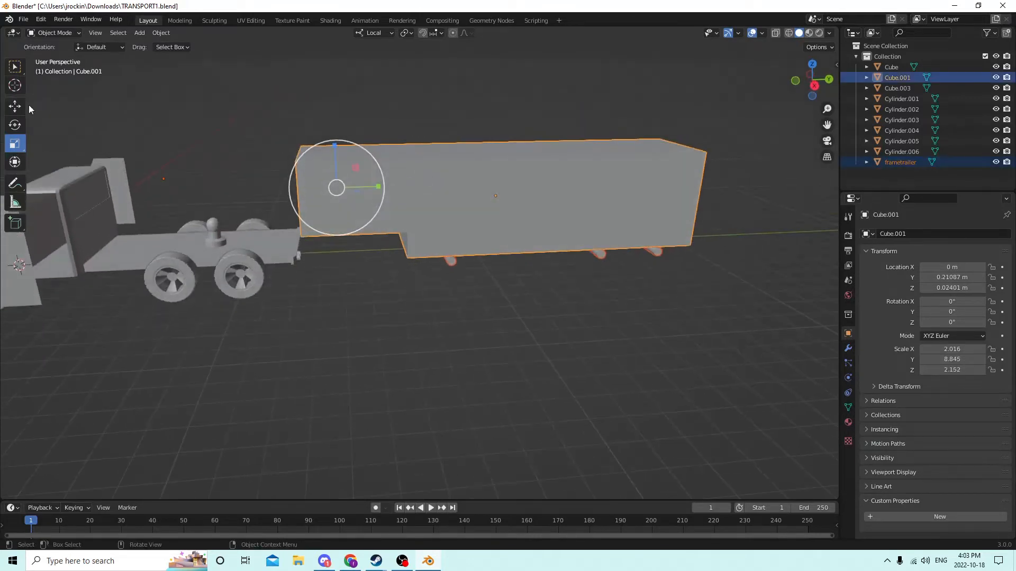
pyautogui.click(15, 106)
pyautogui.moveTo(378, 189); pyautogui.dragTo(272, 182)
pyautogui.moveTo(272, 182)
pyautogui.mouseDown(button='middle')
pyautogui.moveTo(274, 161)
pyautogui.moveTo(290, 154)
pyautogui.moveTo(273, 158)
pyautogui.moveTo(304, 161)
pyautogui.moveTo(280, 160)
pyautogui.moveTo(275, 170)
pyautogui.mouseUp(button='middle')
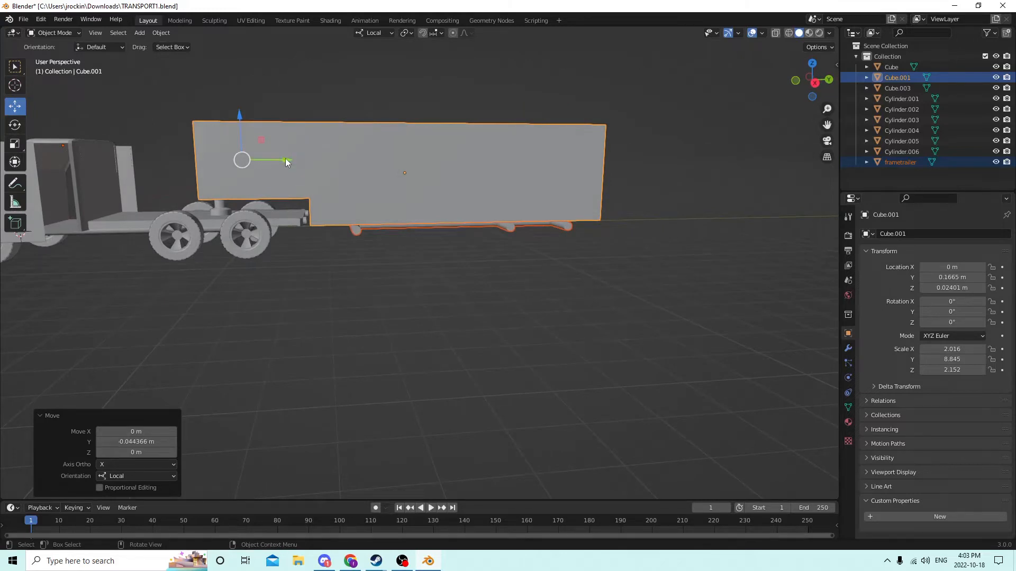
pyautogui.moveTo(286, 160); pyautogui.dragTo(410, 156)
pyautogui.moveTo(410, 156); pyautogui.dragTo(417, 177, button='middle')
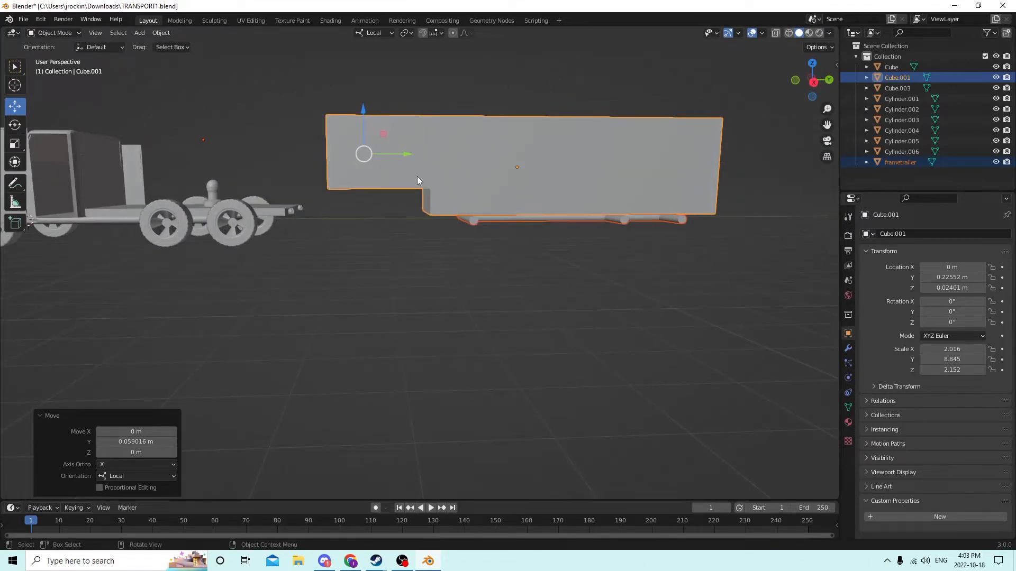
# Duplicate the notched trailer box in place and shift the copy about 0.0029 m along Y toward the trailer's rear
pyautogui.moveTo(461, 185); pyautogui.dragTo(420, 185, button='middle')
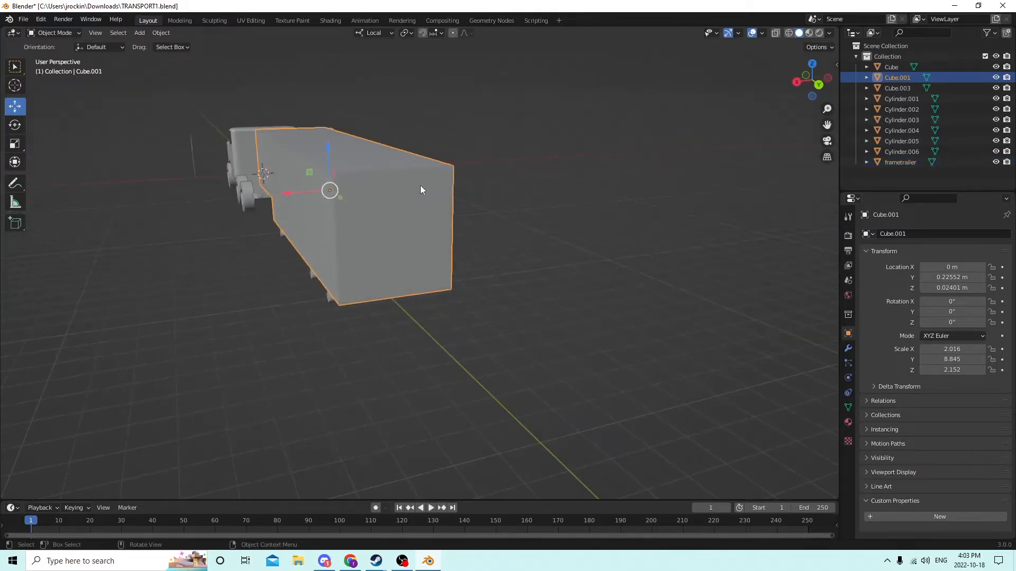
pyautogui.hotkey('shift', 'd')
pyautogui.rightClick(538, 183)
pyautogui.moveTo(537, 182); pyautogui.dragTo(571, 198, button='middle')
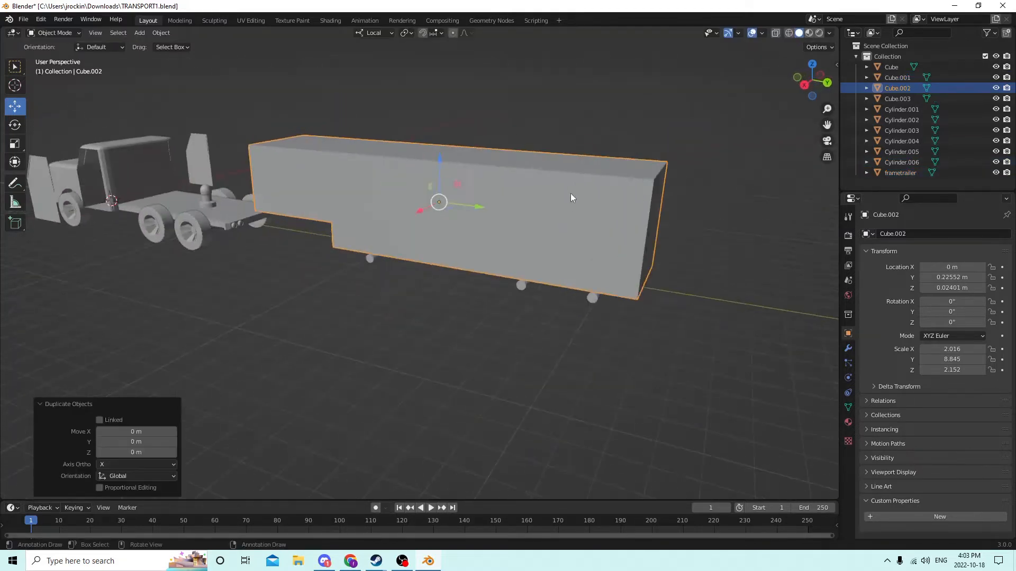
pyautogui.moveTo(485, 203); pyautogui.dragTo(483, 205)
# Shrink the copied box uniformly to a scale of about 1.922, 8.433 and 2.052 so it sits inside the original
pyautogui.press('s')
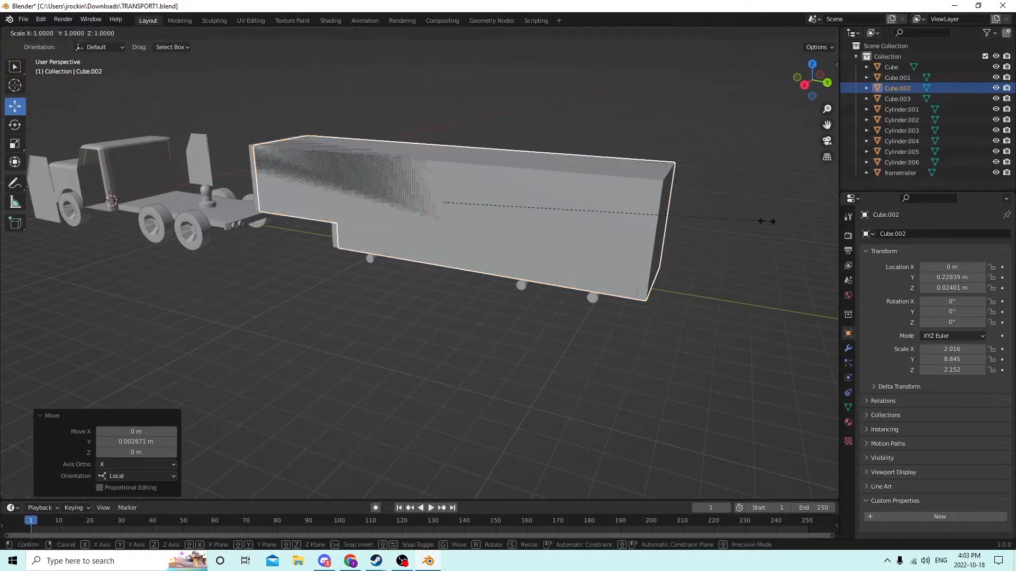
pyautogui.click(757, 221)
pyautogui.moveTo(757, 221); pyautogui.dragTo(637, 221, button='middle')
pyautogui.scroll(2, 670, 214)
pyautogui.press('s')
pyautogui.click(583, 214)
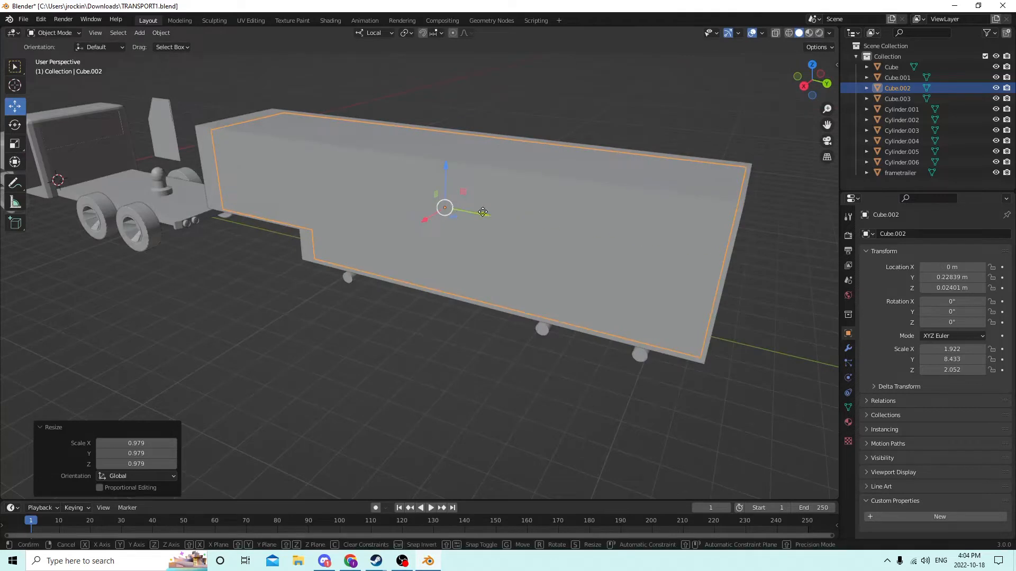
# Slide the shrunken inner box about 0.0017 m along Y toward the open rear end of the trailer
pyautogui.moveTo(479, 212); pyautogui.dragTo(483, 212)
pyautogui.scroll(2, 466, 209)
pyautogui.moveTo(467, 208)
pyautogui.mouseDown(button='middle')
pyautogui.moveTo(428, 196)
pyautogui.moveTo(473, 215)
pyautogui.mouseUp(button='middle')
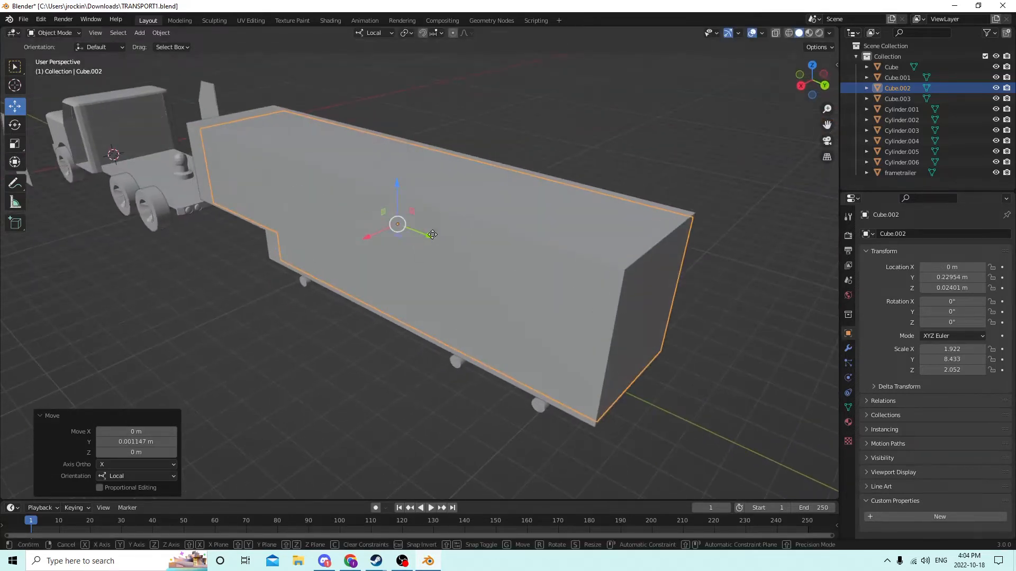
pyautogui.moveTo(430, 236); pyautogui.dragTo(433, 235)
pyautogui.moveTo(433, 235); pyautogui.dragTo(469, 201, button='middle')
# Stretch the inner box along its Y axis by a factor of about 1.083 so it sticks out of the trailer's rear
pyautogui.click(14, 144)
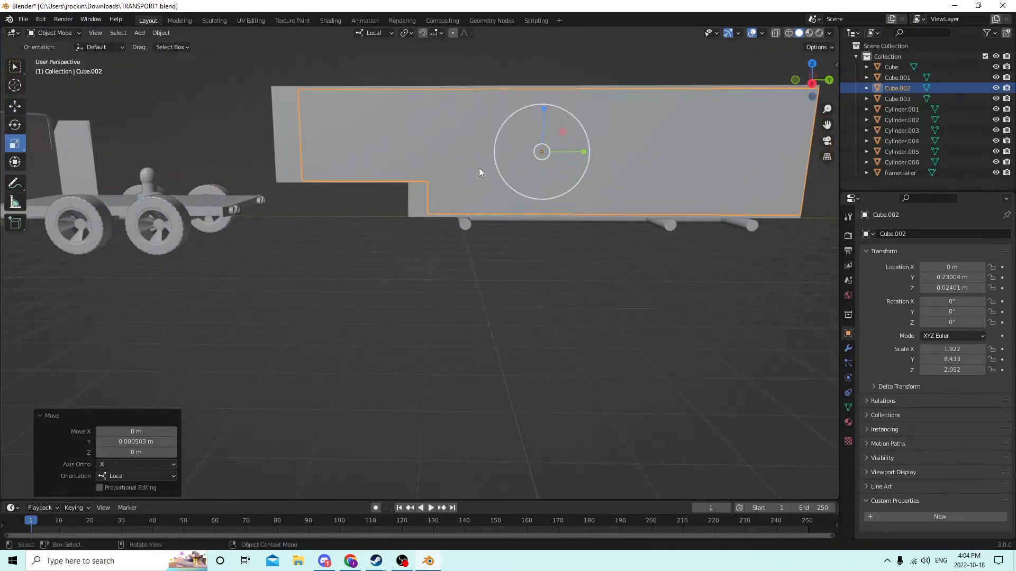
pyautogui.moveTo(584, 152); pyautogui.dragTo(590, 148)
pyautogui.moveTo(552, 144); pyautogui.dragTo(581, 182, button='middle')
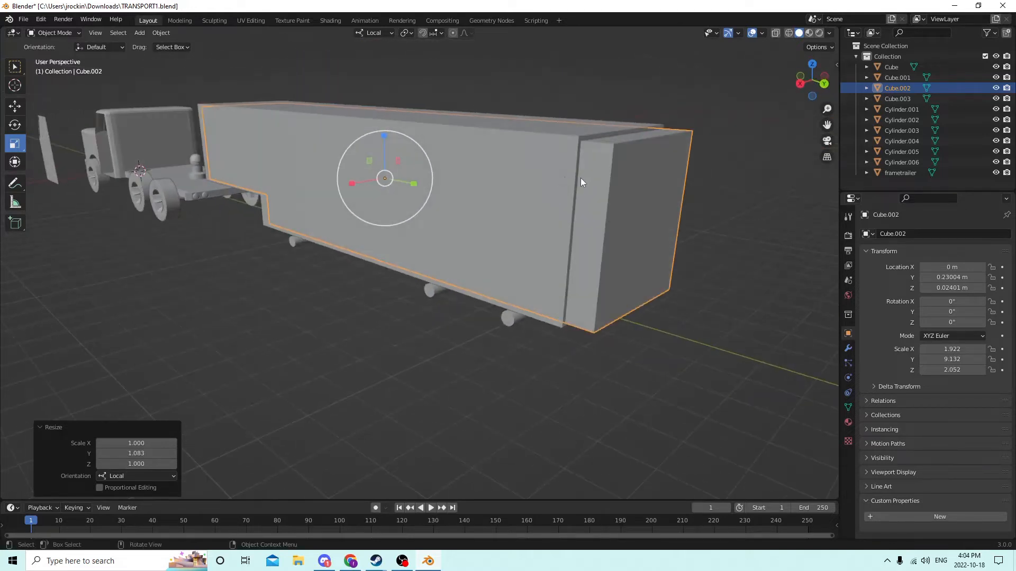
# Try hollowing the trailer box by subtracting the inner box with the Bool Tool auto Difference, and inspect the open rear
pyautogui.click(601, 188)
pyautogui.click(602, 192)
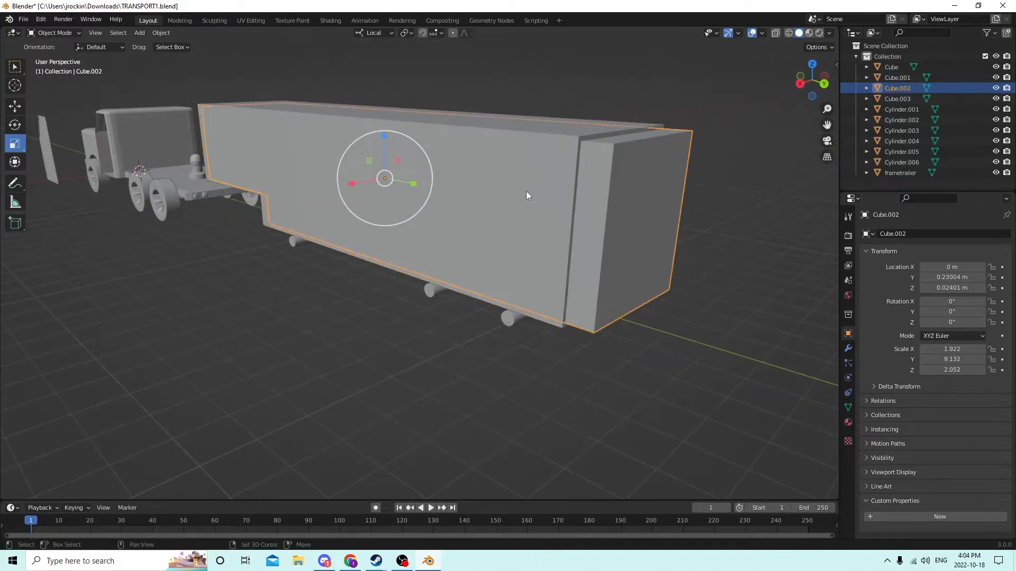
pyautogui.click(603, 209)
pyautogui.keyDown('shift'); pyautogui.click(489, 215); pyautogui.keyUp('shift')
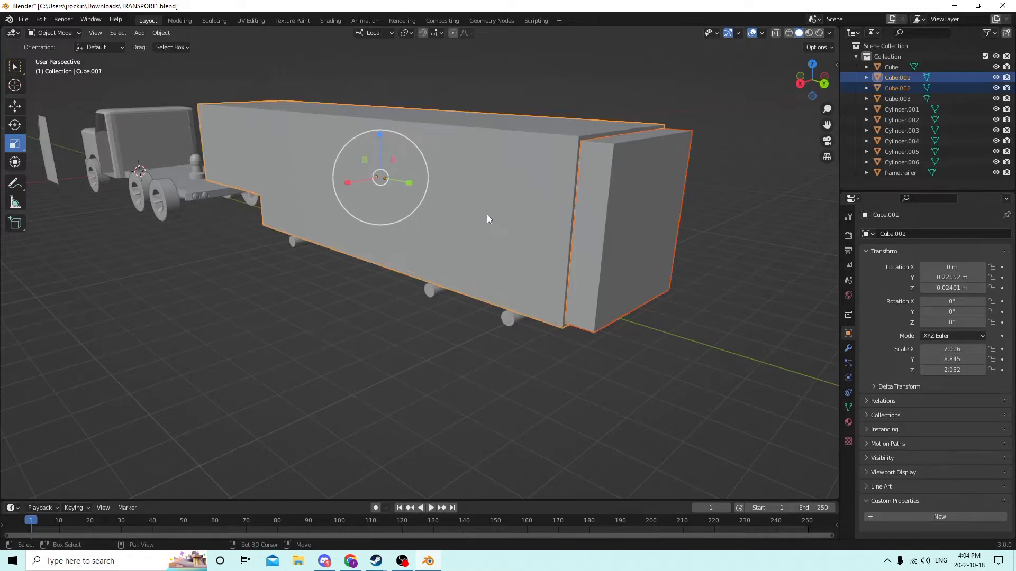
pyautogui.click(157, 35)
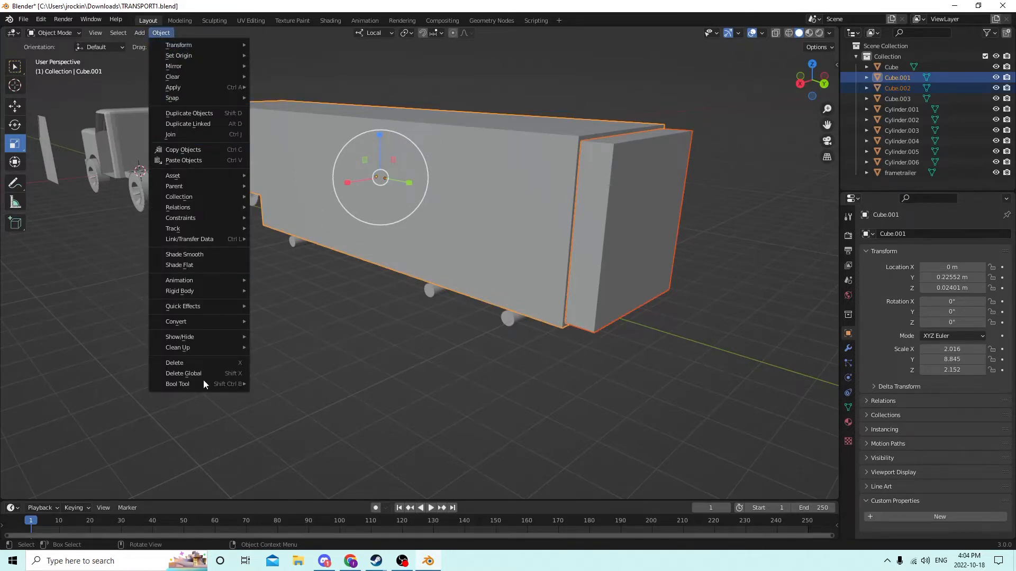
pyautogui.moveTo(204, 388)
pyautogui.click(293, 392)
pyautogui.moveTo(344, 186); pyautogui.dragTo(300, 172, button='middle')
pyautogui.click(542, 146)
pyautogui.moveTo(543, 146)
pyautogui.mouseDown(button='middle')
pyautogui.moveTo(555, 133)
pyautogui.moveTo(505, 135)
pyautogui.moveTo(555, 141)
pyautogui.mouseUp(button='middle')
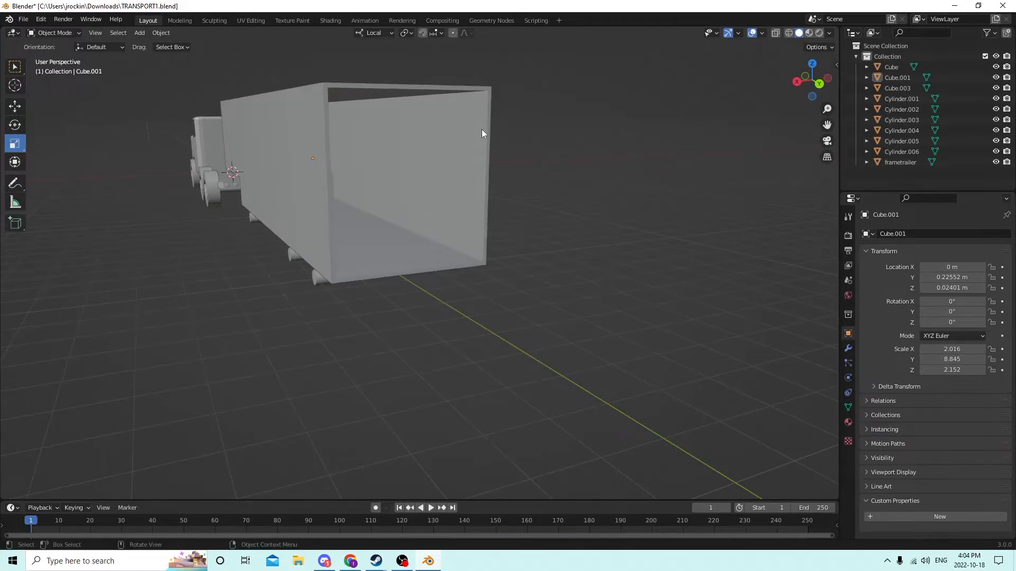
pyautogui.moveTo(482, 129); pyautogui.dragTo(468, 159, button='middle')
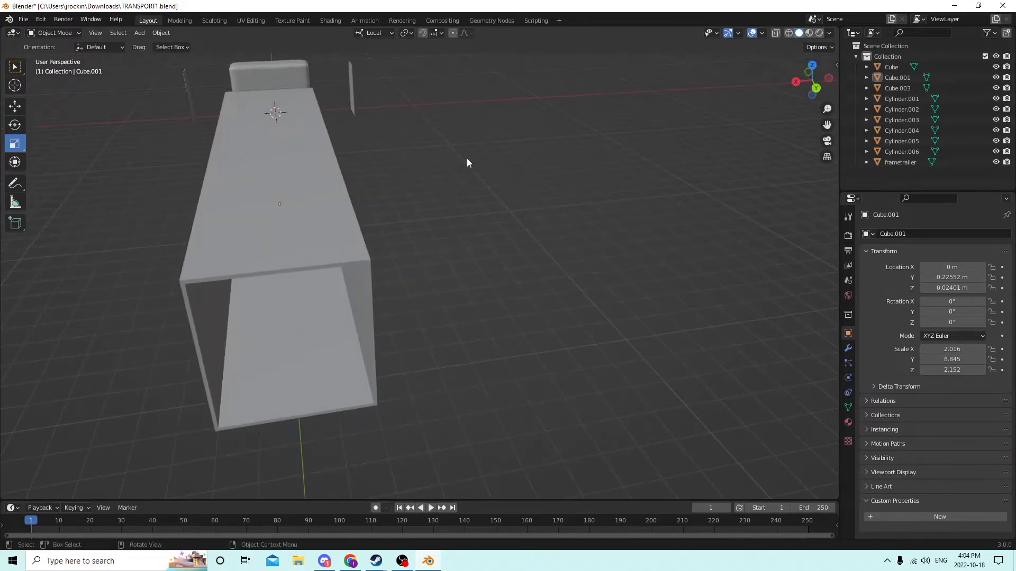
# Undo the hollowing Difference to restore the inner box inside the trailer box
pyautogui.click(41, 19)
pyautogui.click(50, 30)
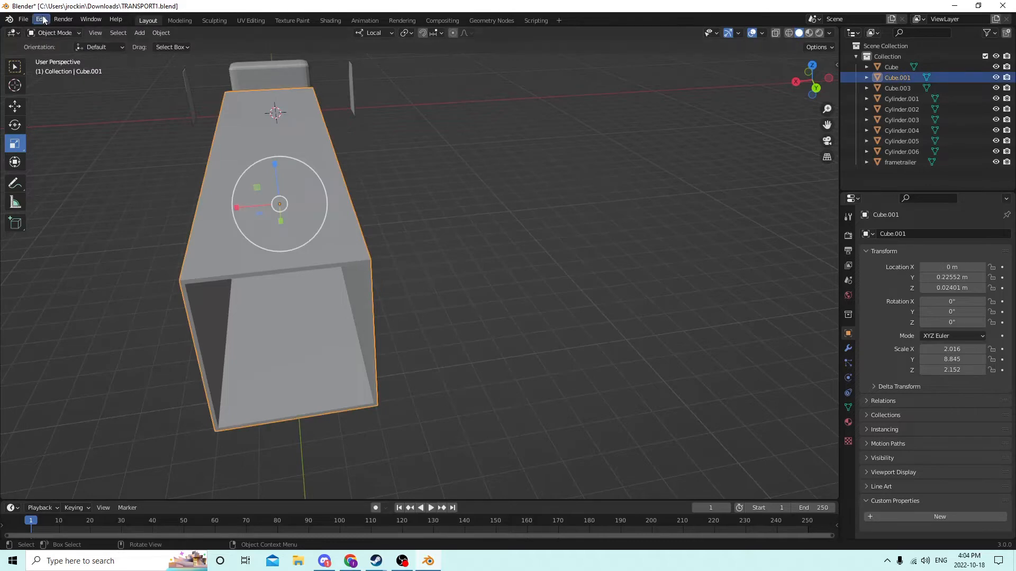
pyautogui.click(42, 19)
pyautogui.click(50, 31)
pyautogui.scroll(-1, 320, 128)
pyautogui.moveTo(545, 191); pyautogui.dragTo(601, 180, button='middle')
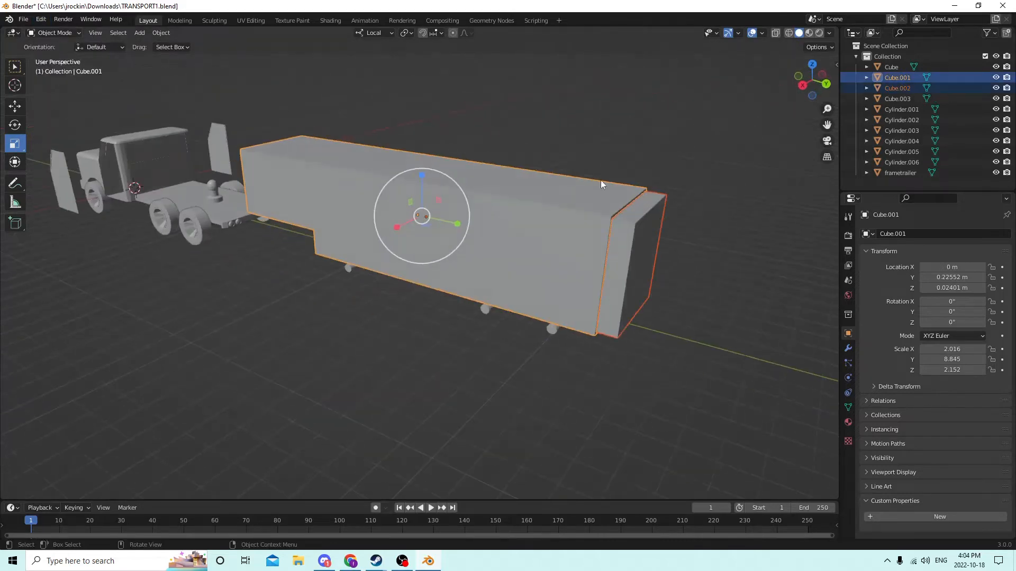
# Duplicate the protruding inner box in place and delete that copy
pyautogui.click(646, 240)
pyautogui.hotkey('shift', 'd')
pyautogui.press('Escape')
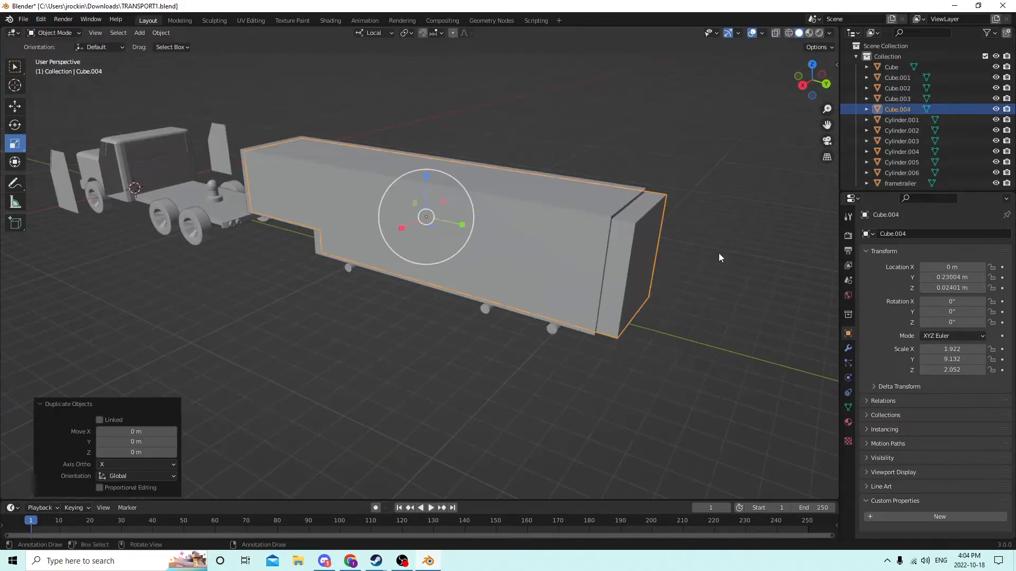
pyautogui.moveTo(719, 253); pyautogui.dragTo(691, 243, button='middle')
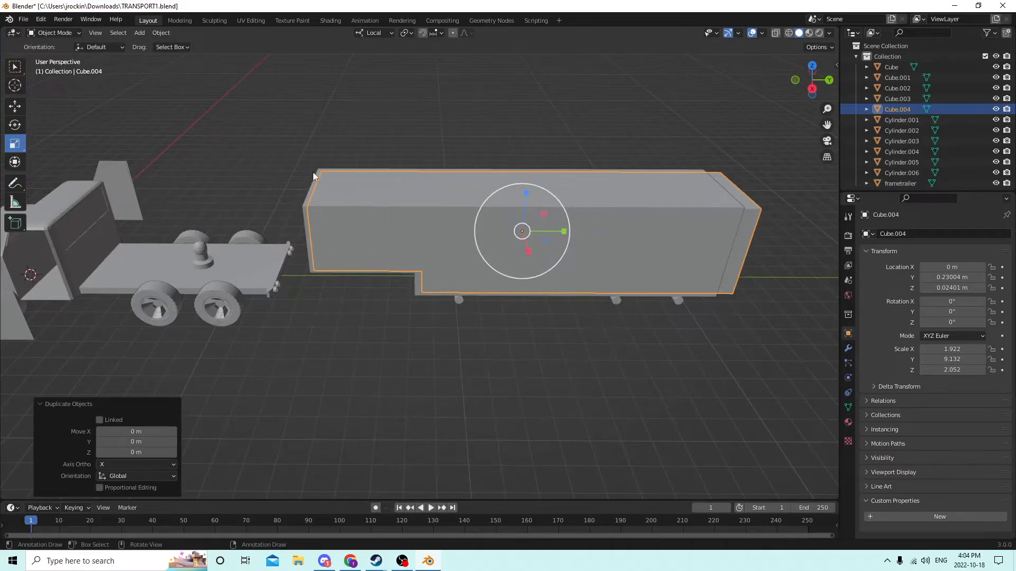
pyautogui.moveTo(316, 171); pyautogui.dragTo(491, 216, button='middle')
pyautogui.press('Delete')
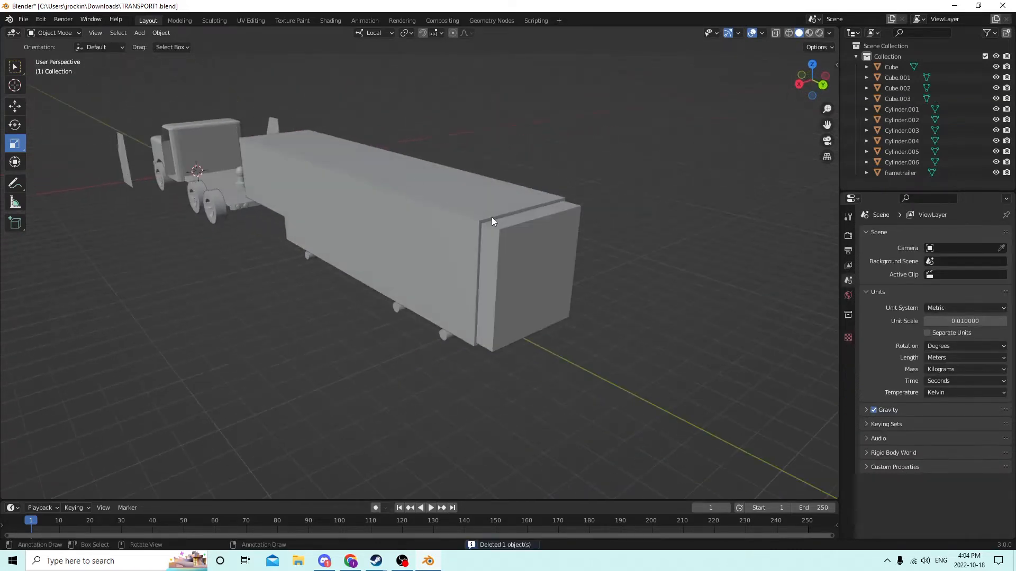
# Hollow out the trailer box by subtracting the protruding inner box with the Bool Tool auto Difference
pyautogui.click(519, 259)
pyautogui.keyDown('shift'); pyautogui.click(471, 245); pyautogui.keyUp('shift')
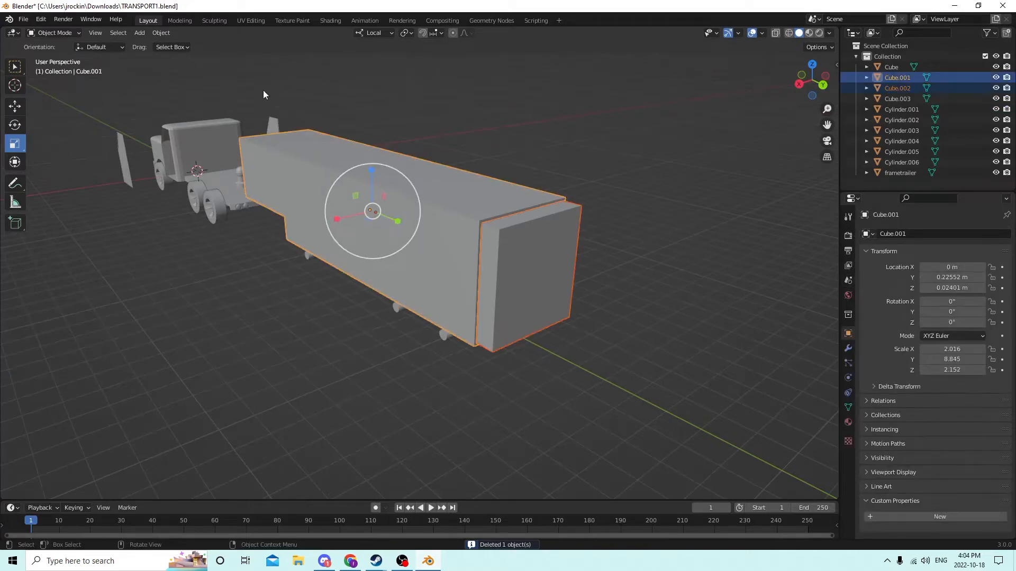
pyautogui.click(161, 32)
pyautogui.moveTo(185, 385)
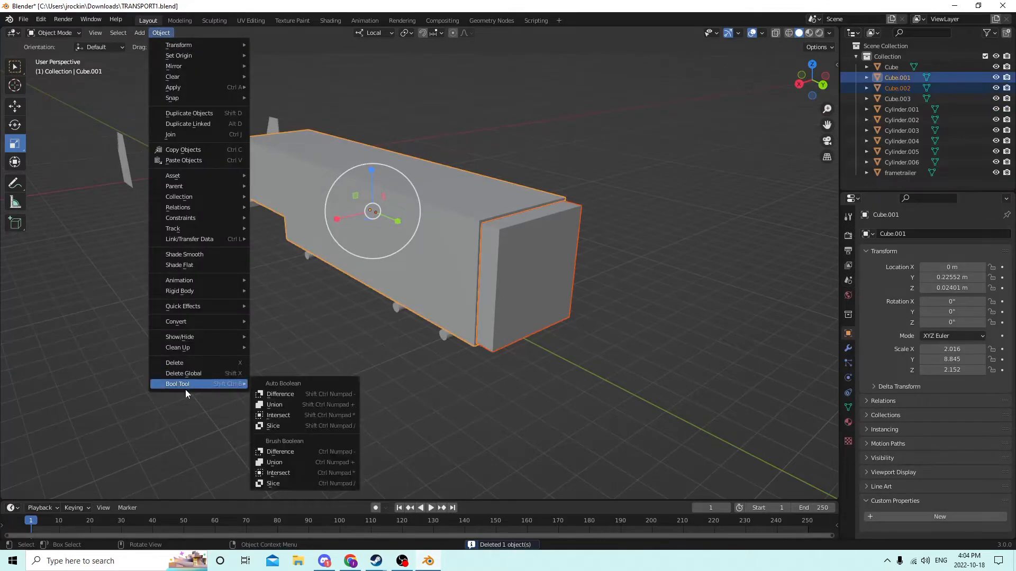
pyautogui.click(263, 394)
pyautogui.moveTo(269, 387); pyautogui.dragTo(243, 268, button='middle')
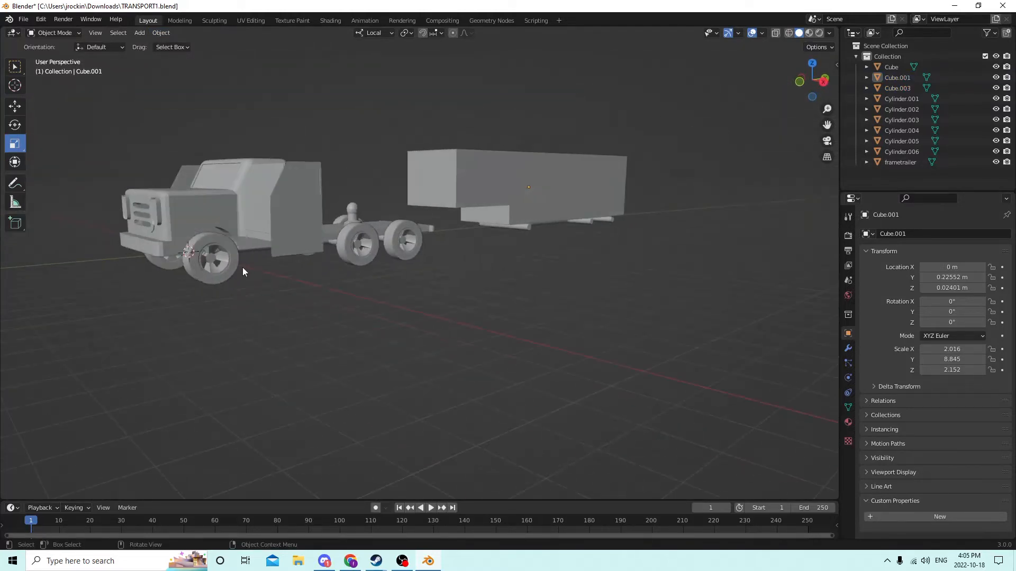
# Duplicate the front wheel and both rear wheels on one side of the truck in place
pyautogui.click(214, 265)
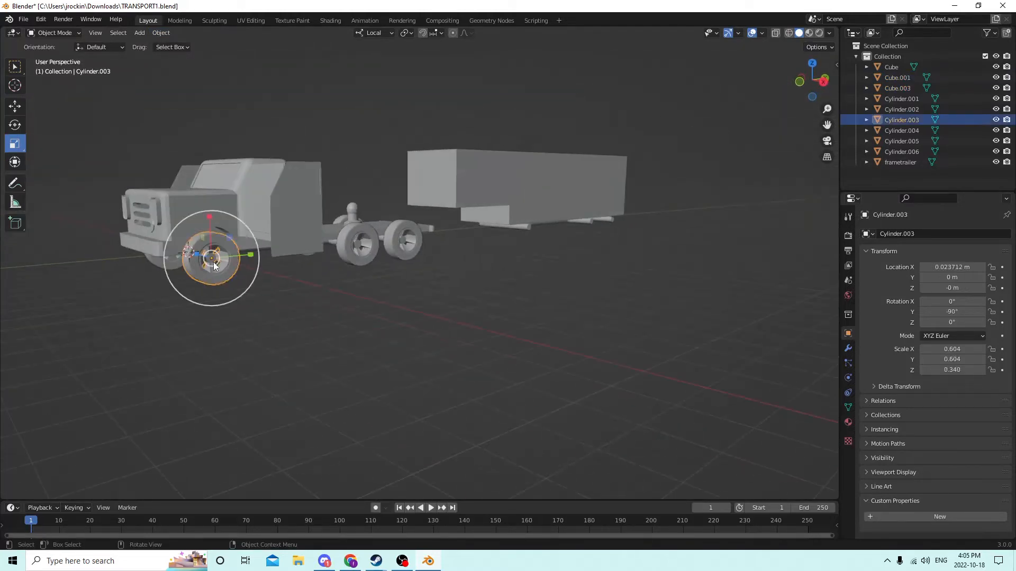
pyautogui.keyDown('shift'); pyautogui.click(361, 242); pyautogui.keyUp('shift')
pyautogui.keyDown('shift'); pyautogui.click(397, 241); pyautogui.keyUp('shift')
pyautogui.moveTo(397, 241); pyautogui.dragTo(394, 239, button='middle')
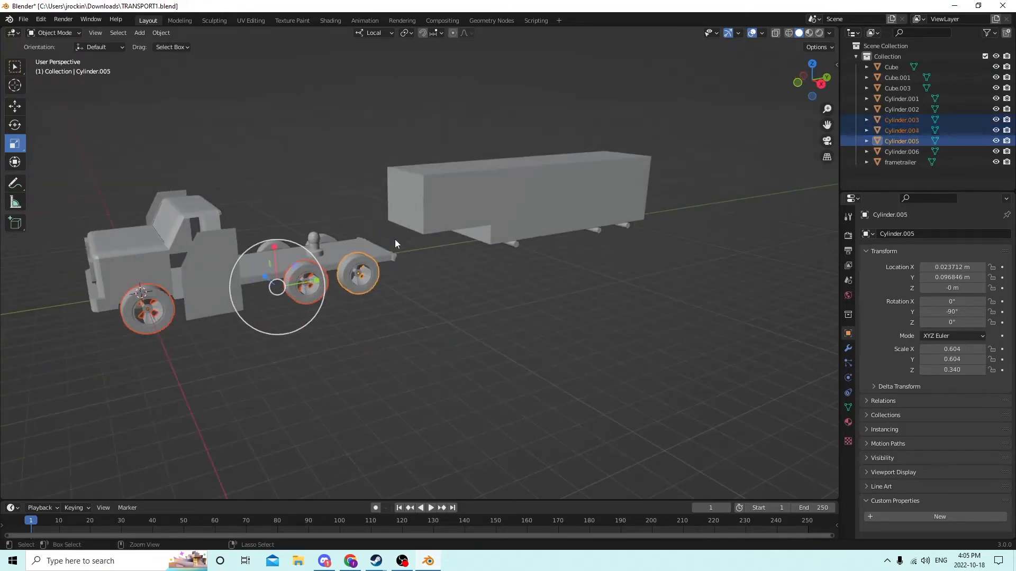
pyautogui.hotkey('shift', 'd')
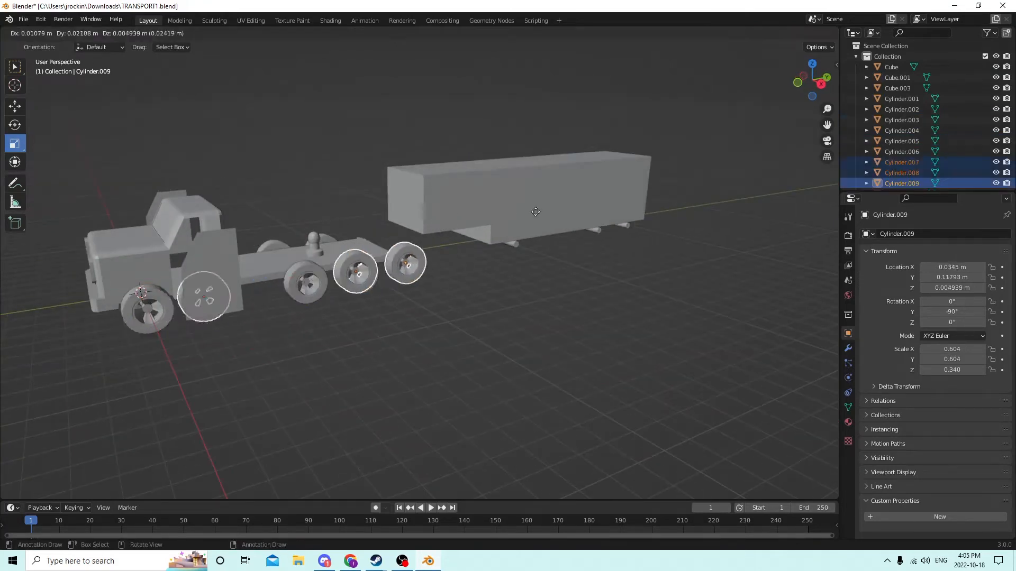
pyautogui.press('Escape')
pyautogui.moveTo(478, 230); pyautogui.dragTo(392, 240, button='middle')
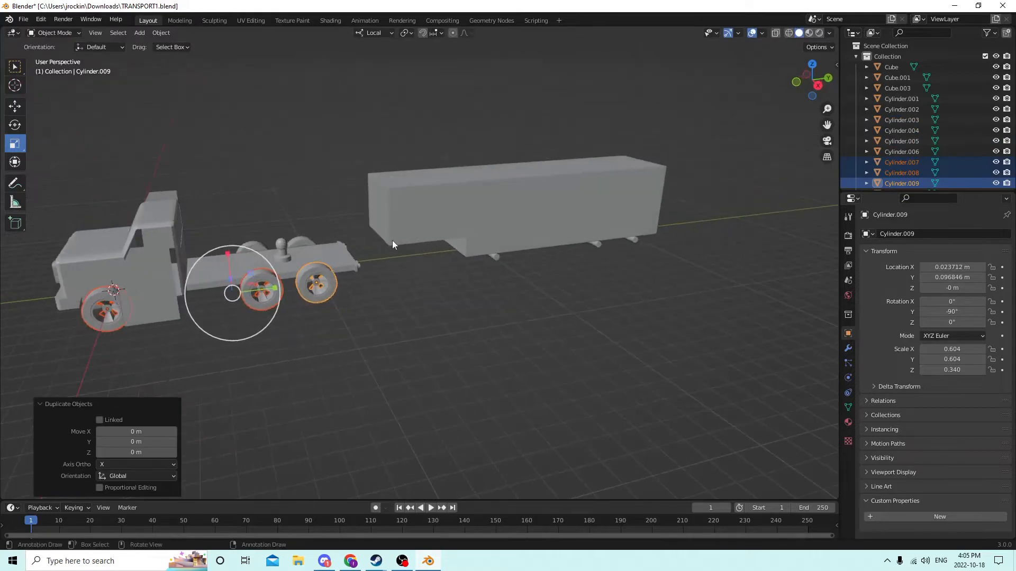
# Move the three duplicated wheels about 0.199 m along the Y axis to the trailer's axles
pyautogui.click(15, 106)
pyautogui.moveTo(271, 291); pyautogui.dragTo(619, 255)
pyautogui.moveTo(569, 246); pyautogui.dragTo(503, 209, button='middle')
pyautogui.scroll(3, 479, 186)
# Nudge the three trailer wheels about 0.0025 m further along Y to line them up with the axles
pyautogui.moveTo(345, 161); pyautogui.dragTo(106, 155, button='middle')
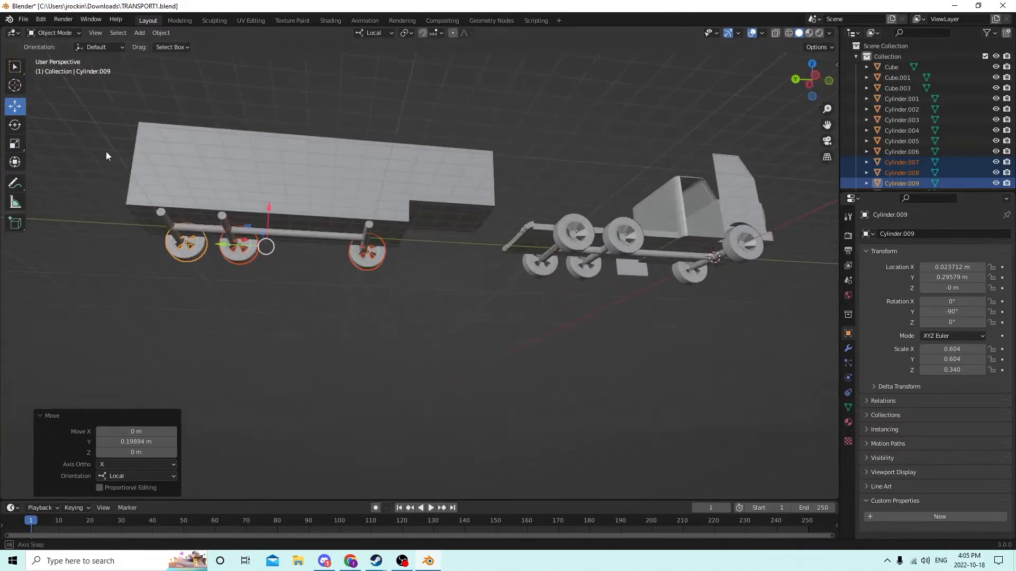
pyautogui.scroll(3, 159, 195)
pyautogui.moveTo(160, 195); pyautogui.dragTo(138, 195, button='middle')
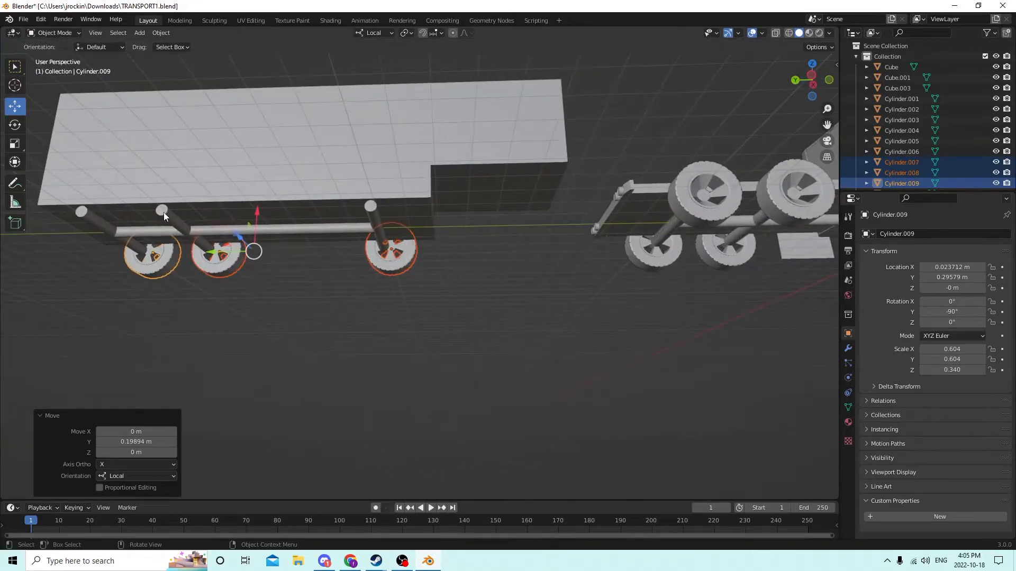
pyautogui.scroll(3, 163, 212)
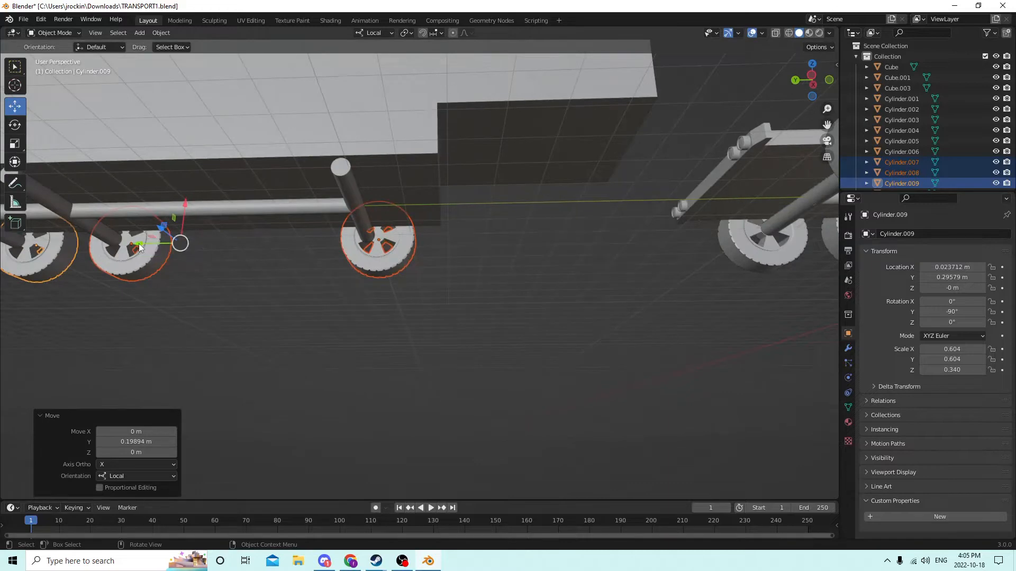
pyautogui.moveTo(139, 247); pyautogui.dragTo(128, 242)
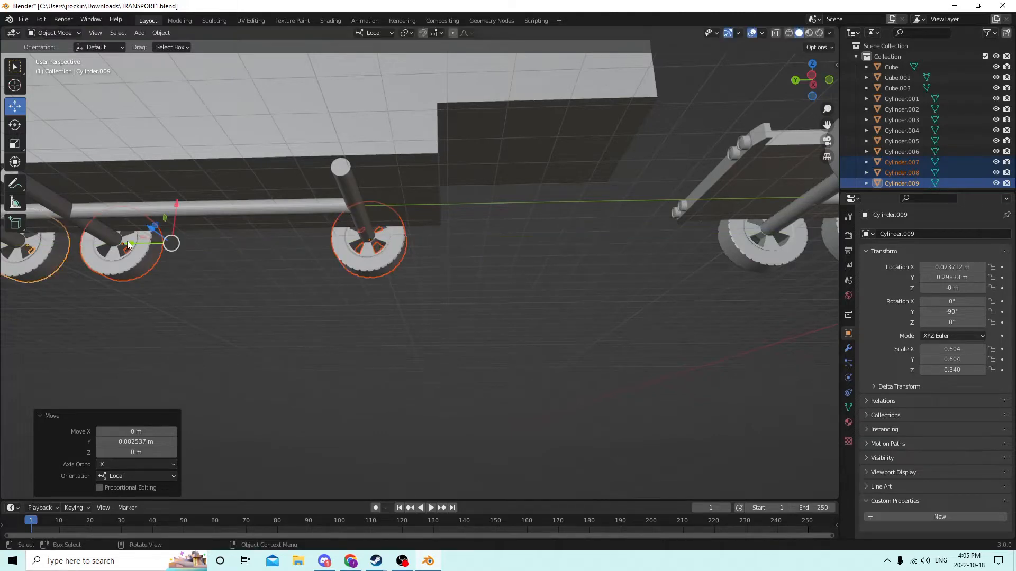
# Duplicate the three trailer wheels in place and set the active rearmost copy's X location to -0.023712 m
pyautogui.moveTo(130, 244); pyautogui.dragTo(429, 278, button='middle')
pyautogui.scroll(-3, 430, 278)
pyautogui.scroll(2, 430, 278)
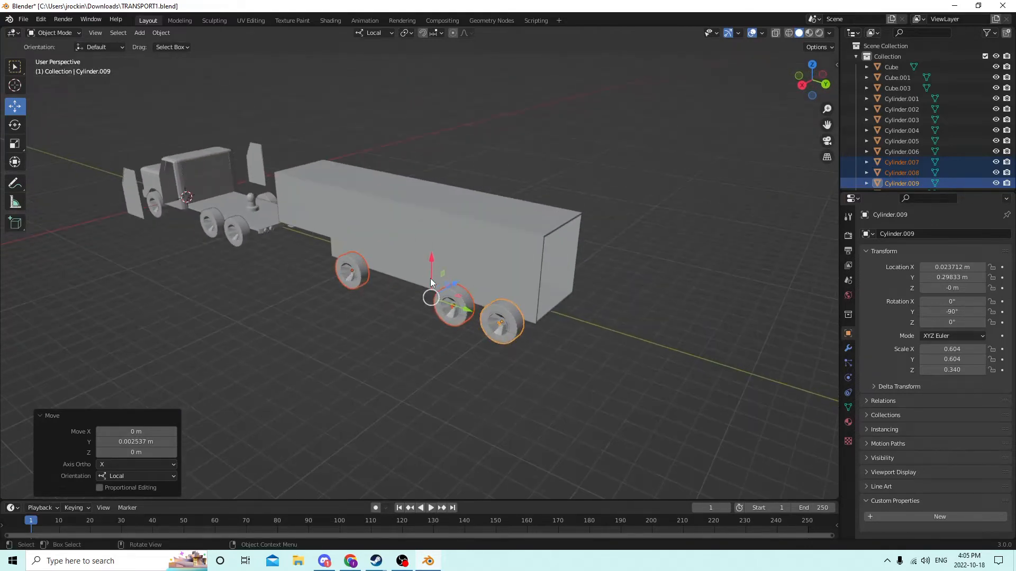
pyautogui.hotkey('shift', 'd')
pyautogui.press('Escape')
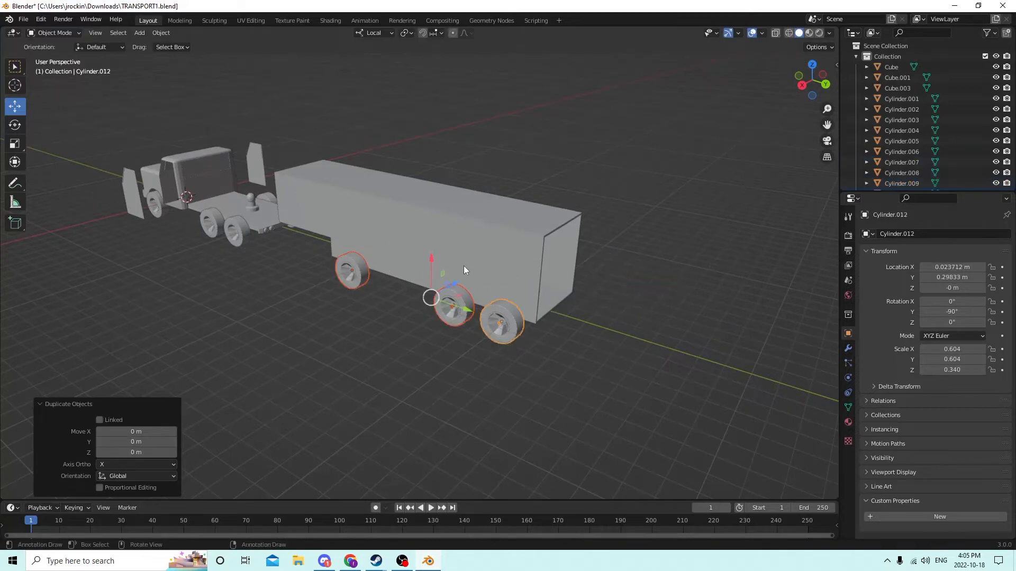
pyautogui.moveTo(463, 265); pyautogui.dragTo(409, 258, button='middle')
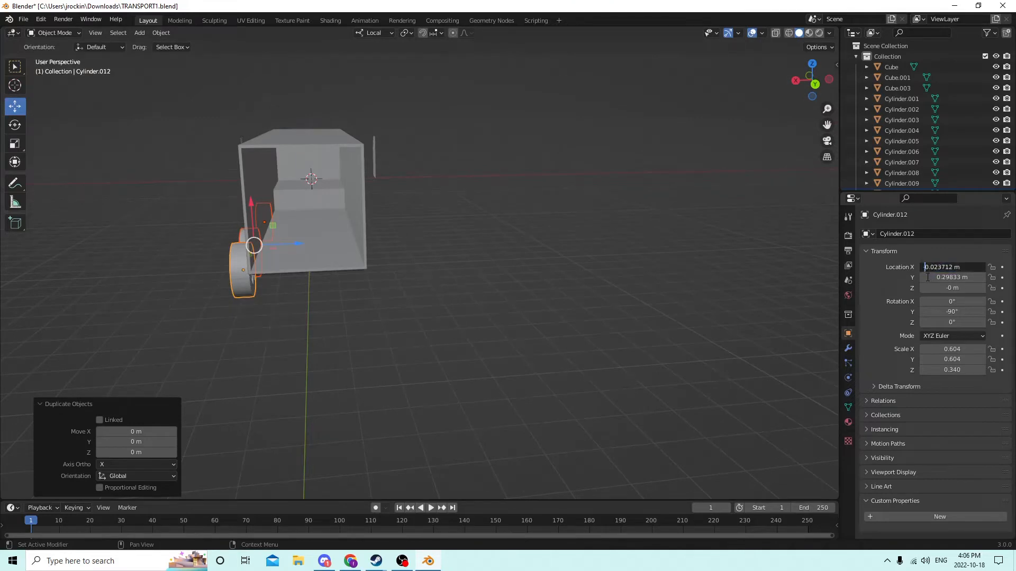
pyautogui.write('-')
pyautogui.press('Return')
pyautogui.moveTo(794, 270); pyautogui.dragTo(573, 242, button='middle')
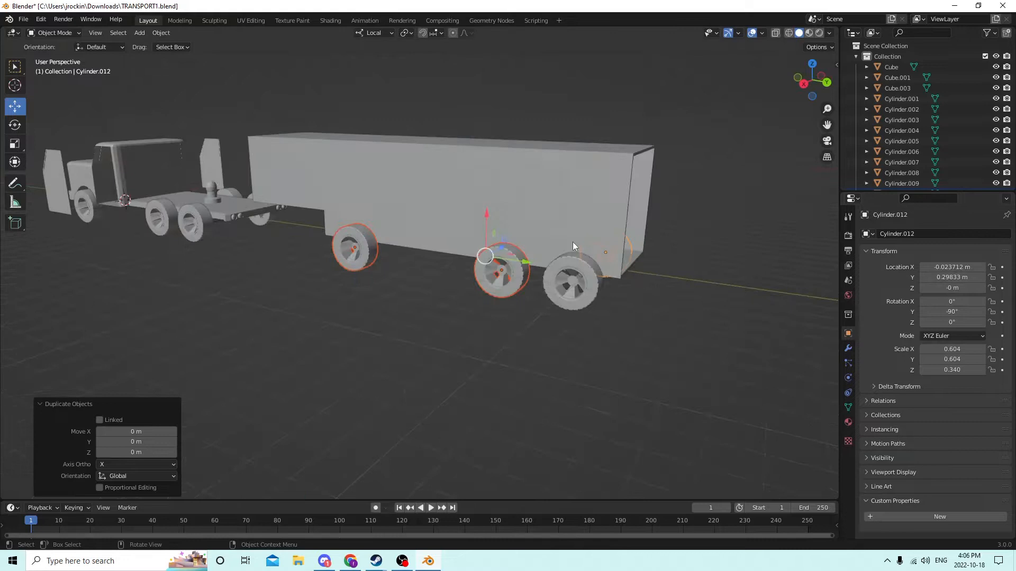
# Place one of the overlapping middle trailer wheels on the opposite side by setting its X location to -0.023712 m
pyautogui.click(492, 266)
pyautogui.moveTo(499, 251)
pyautogui.mouseDown(button='middle')
pyautogui.moveTo(478, 253)
pyautogui.moveTo(508, 254)
pyautogui.mouseUp(button='middle')
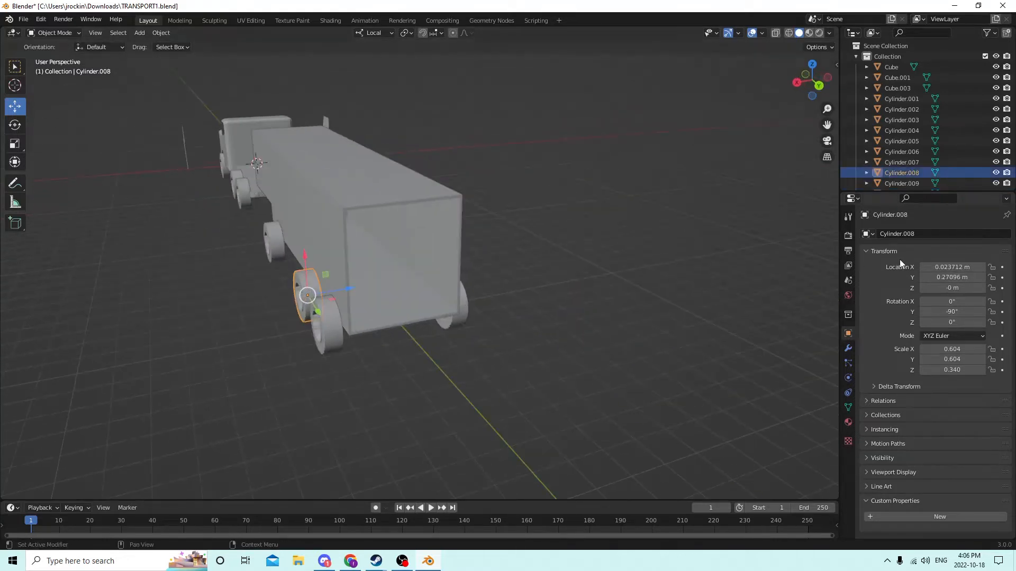
pyautogui.click(925, 268)
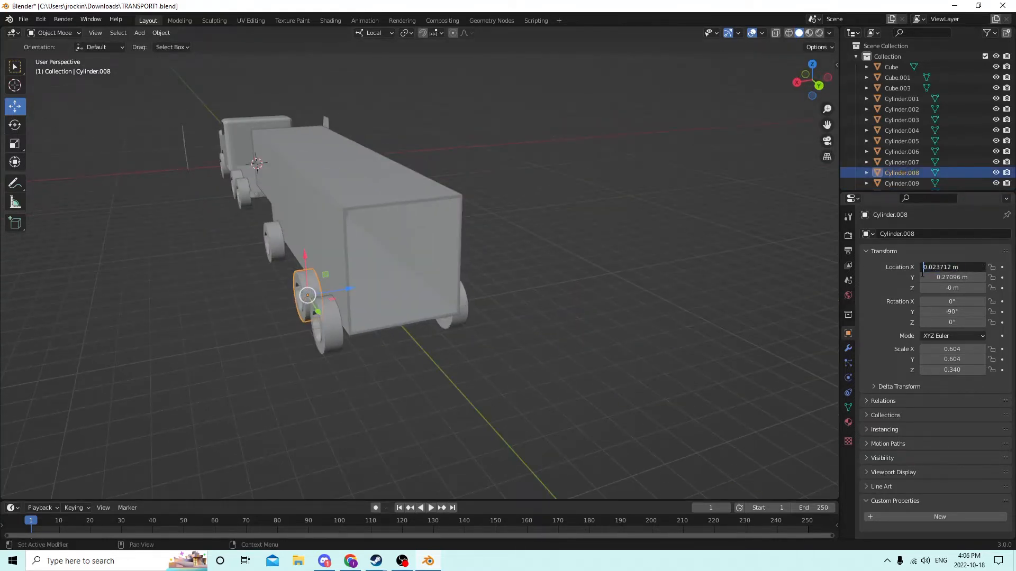
pyautogui.write('-')
pyautogui.press('Return')
# Place one of the overlapping front trailer wheels on the opposite side by setting its X location to -0.023712 m
pyautogui.moveTo(609, 233); pyautogui.dragTo(363, 271, button='middle')
pyautogui.click(363, 271)
pyautogui.moveTo(651, 223); pyautogui.dragTo(633, 246, button='middle')
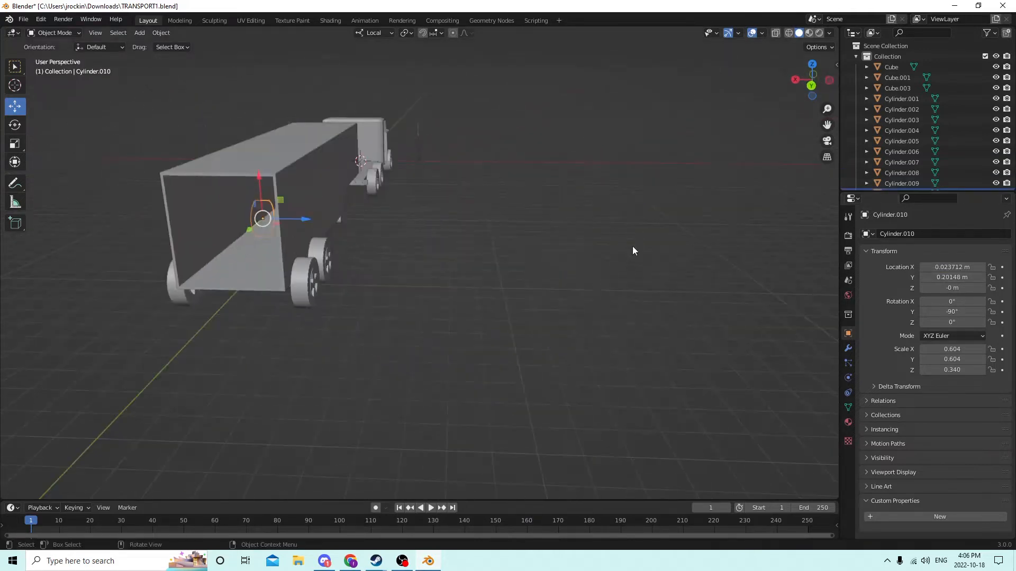
pyautogui.click(930, 267)
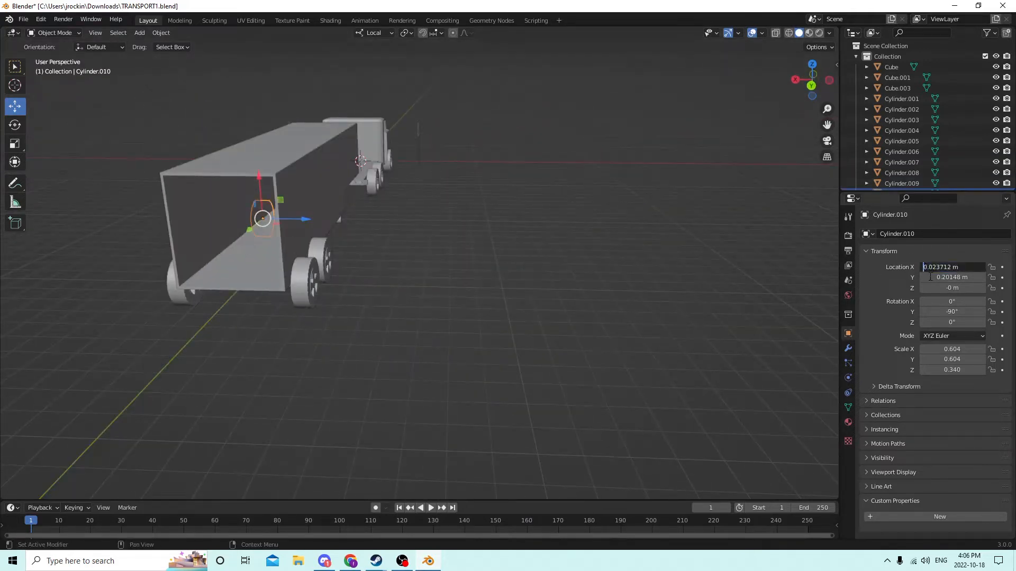
pyautogui.write('-')
pyautogui.press('Return')
pyautogui.moveTo(626, 248); pyautogui.dragTo(628, 246, button='middle')
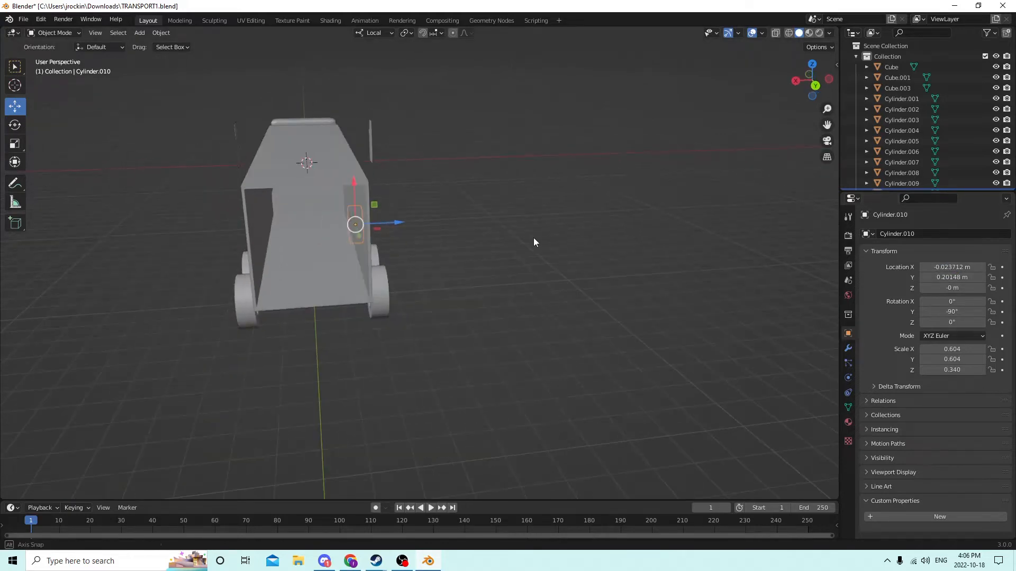
# Turn the front trailer wheel on the mirrored side to face outward by setting its Y rotation to 90°
pyautogui.moveTo(533, 237); pyautogui.dragTo(353, 247, button='middle')
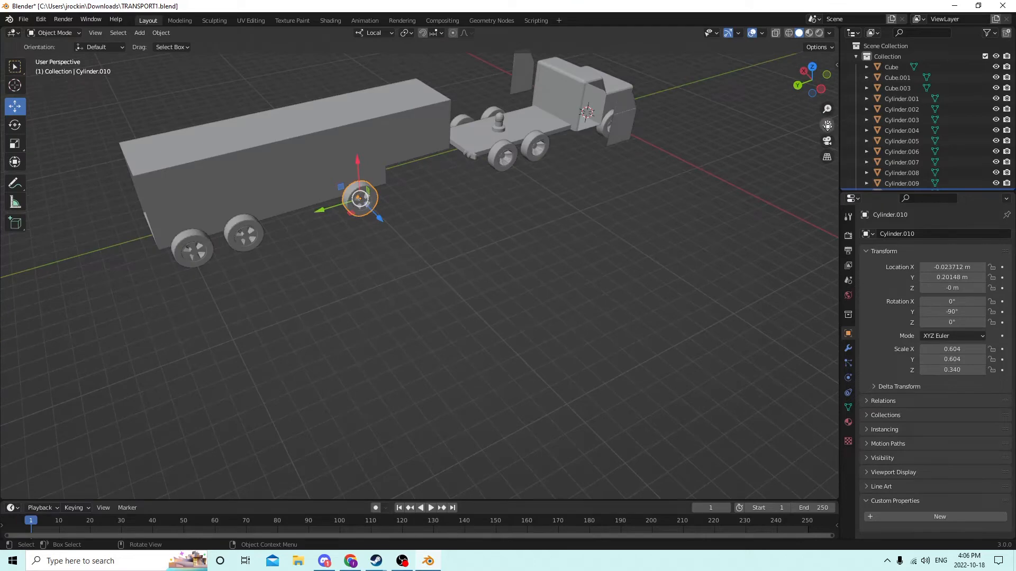
pyautogui.moveTo(828, 126); pyautogui.dragTo(995, 142)
pyautogui.scroll(5, 539, 128)
pyautogui.moveTo(492, 118); pyautogui.dragTo(415, 101, button='middle')
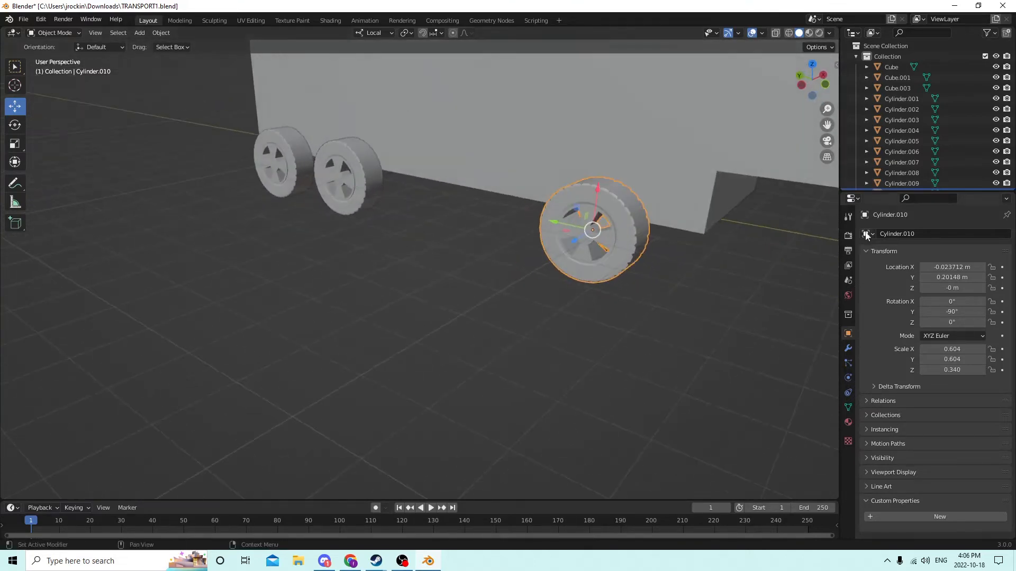
pyautogui.click(946, 312)
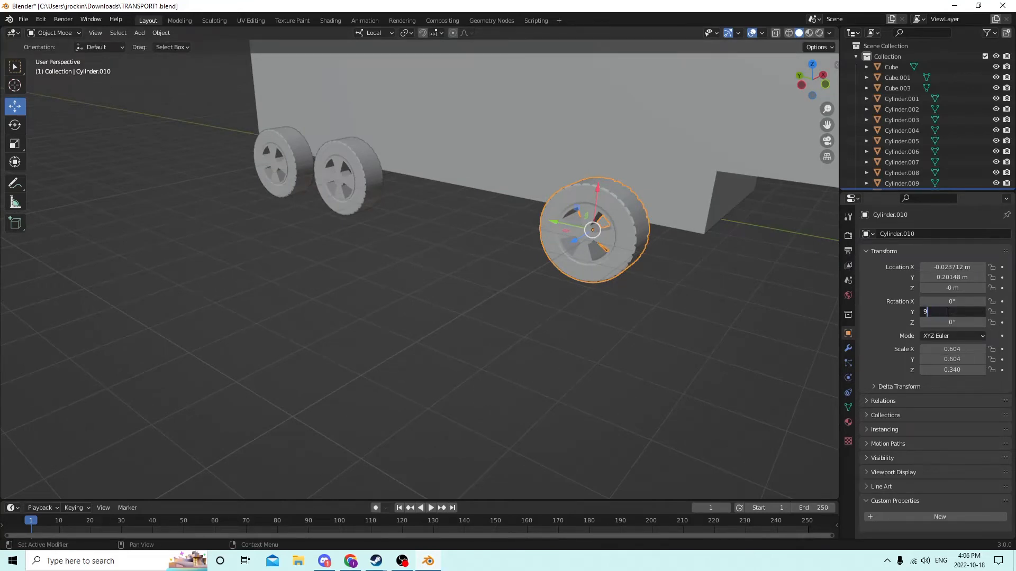
pyautogui.press('Return')
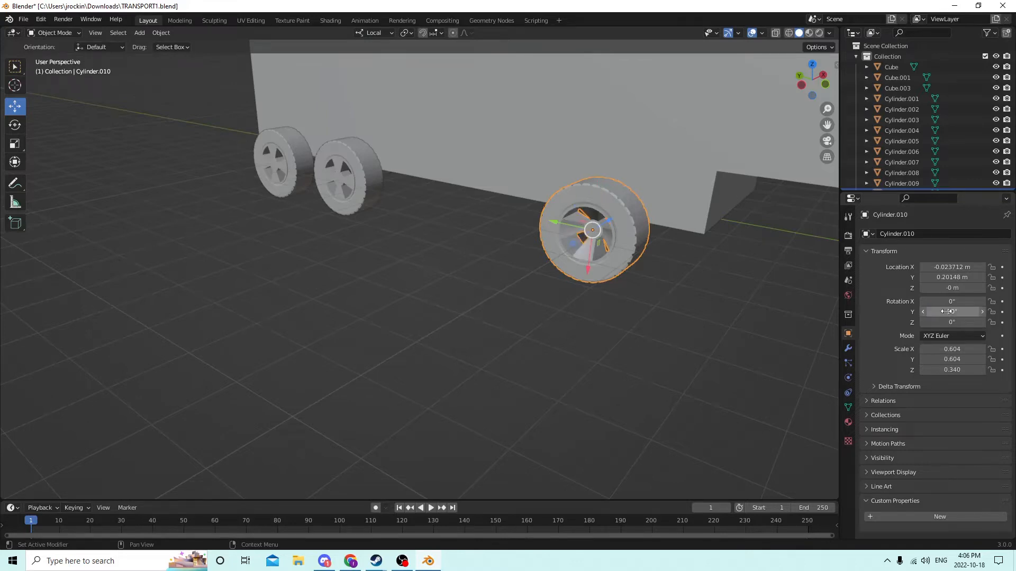
# Set the Y rotation of the middle trailer wheel on the mirrored side to 90°
pyautogui.moveTo(479, 211); pyautogui.dragTo(424, 176, button='middle')
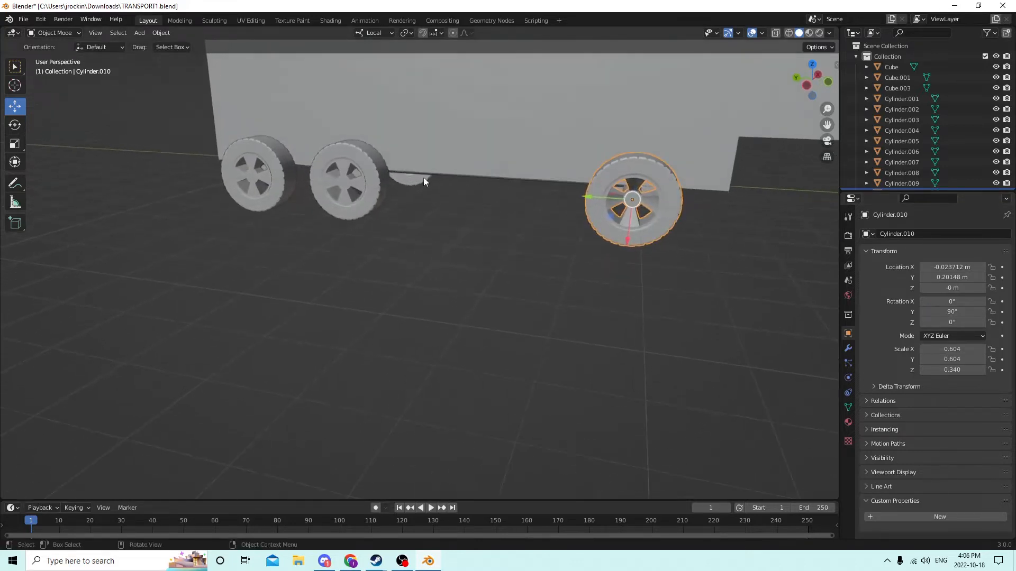
pyautogui.click(366, 181)
pyautogui.click(951, 312)
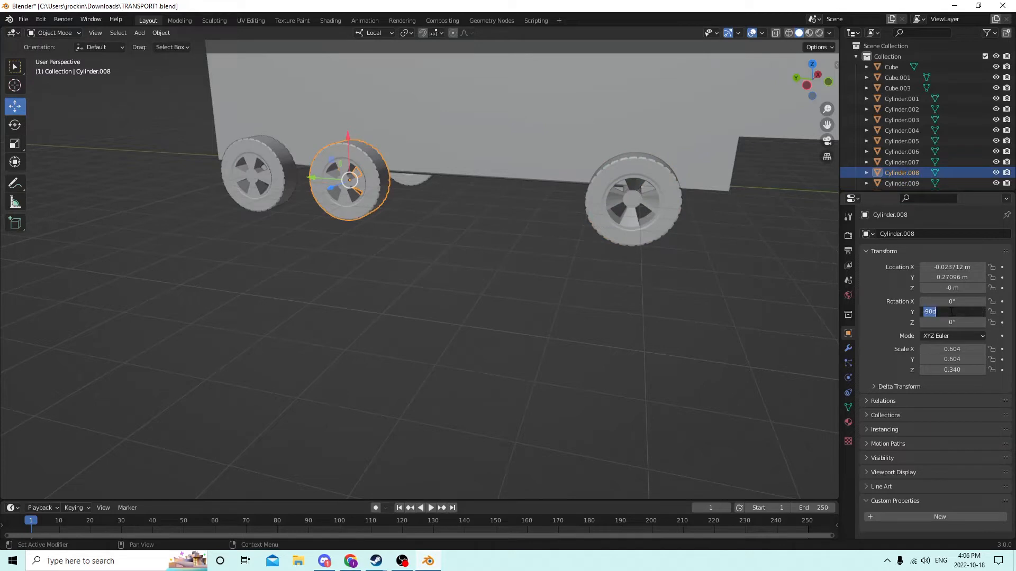
pyautogui.write('90')
pyautogui.press('Return')
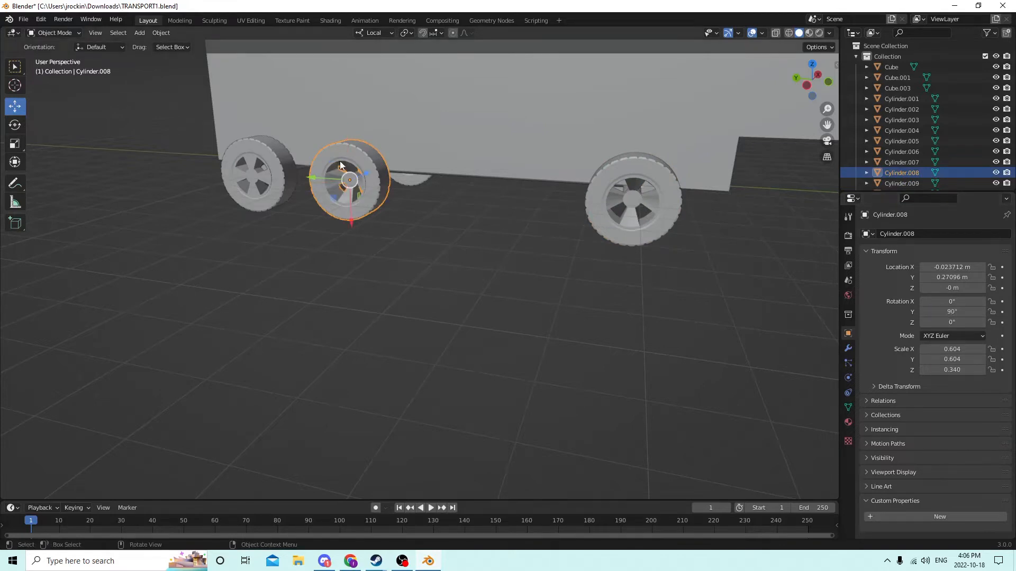
# Set the Y rotation of the rearmost trailer wheel on the mirrored side to 90°
pyautogui.moveTo(341, 165); pyautogui.dragTo(319, 192, button='middle')
pyautogui.click(286, 210)
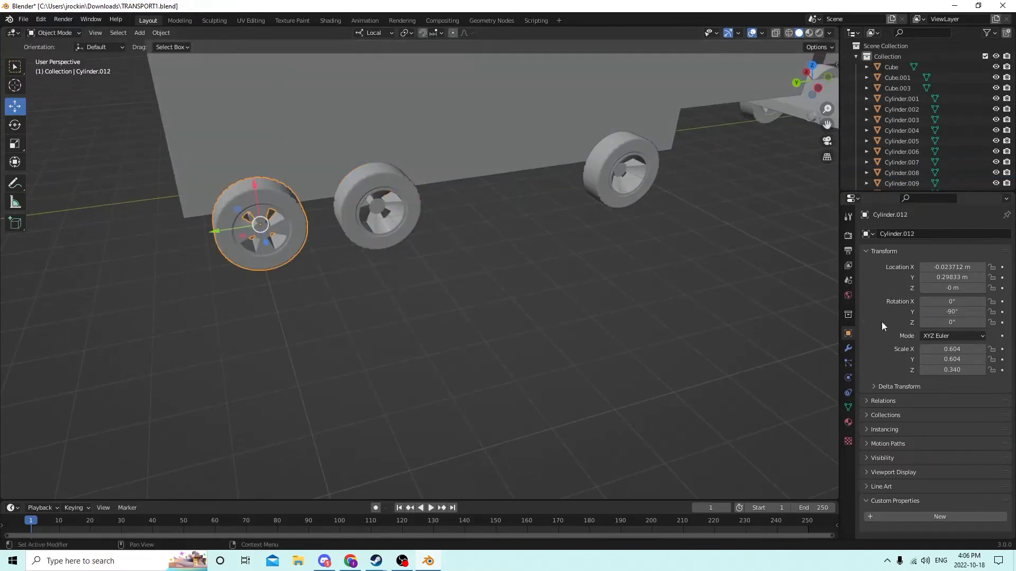
pyautogui.click(955, 312)
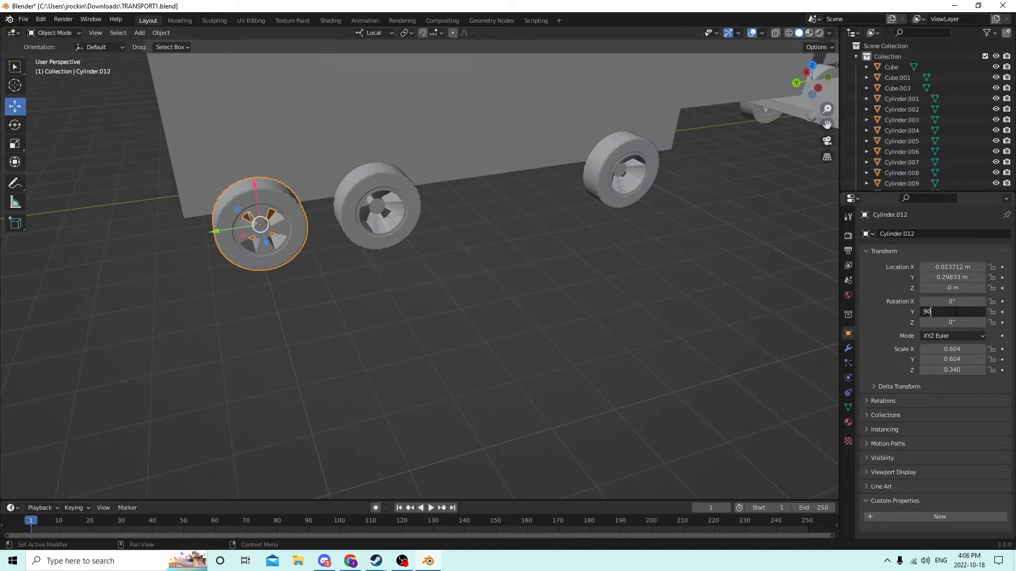
pyautogui.press('Return')
# In Edit Mode with edge selection, select the trailer box's top front edge and both long top edges
pyautogui.moveTo(570, 237); pyautogui.dragTo(725, 218, button='middle')
pyautogui.moveTo(575, 217); pyautogui.dragTo(385, 225, button='middle')
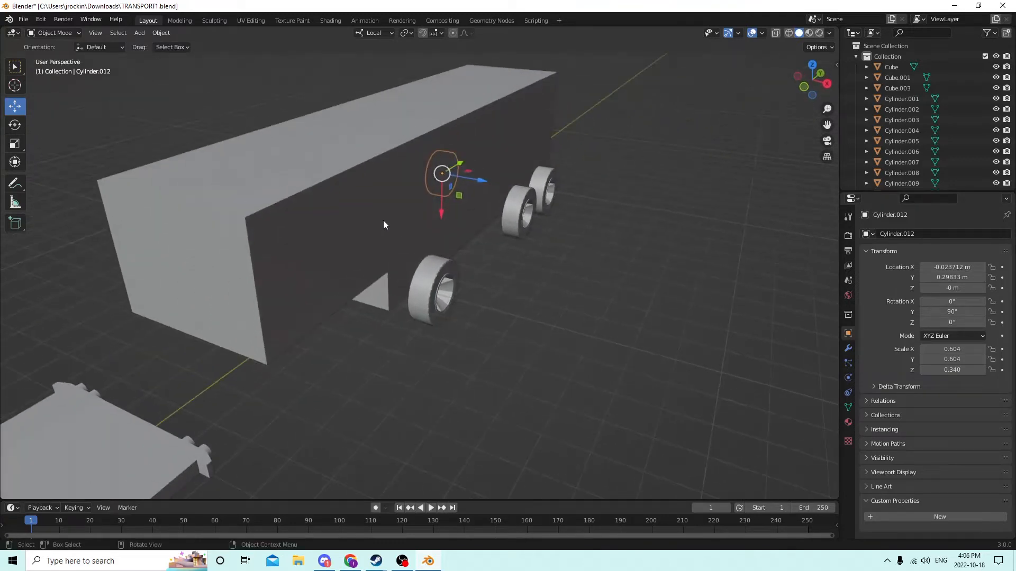
pyautogui.click(292, 208)
pyautogui.press('Tab')
pyautogui.moveTo(292, 208); pyautogui.dragTo(305, 192, button='middle')
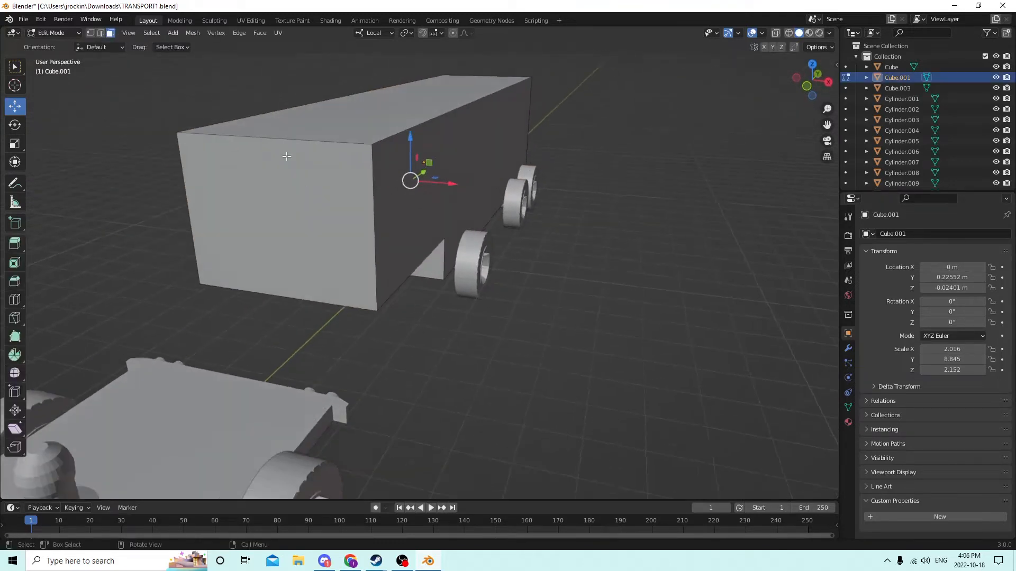
pyautogui.moveTo(321, 148); pyautogui.dragTo(192, 139, button='middle')
pyautogui.click(195, 137)
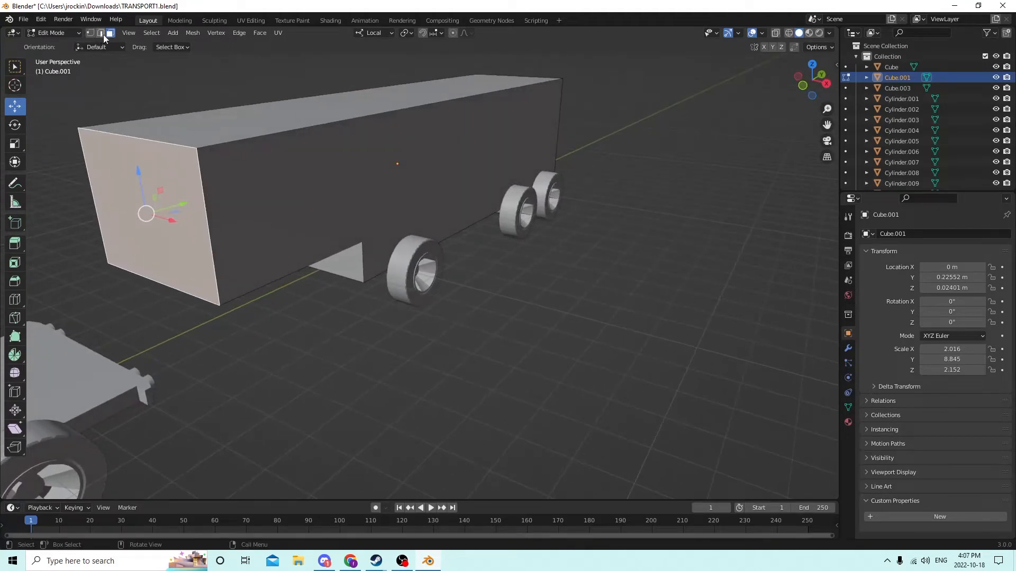
pyautogui.click(101, 33)
pyautogui.click(174, 143)
pyautogui.click(216, 148)
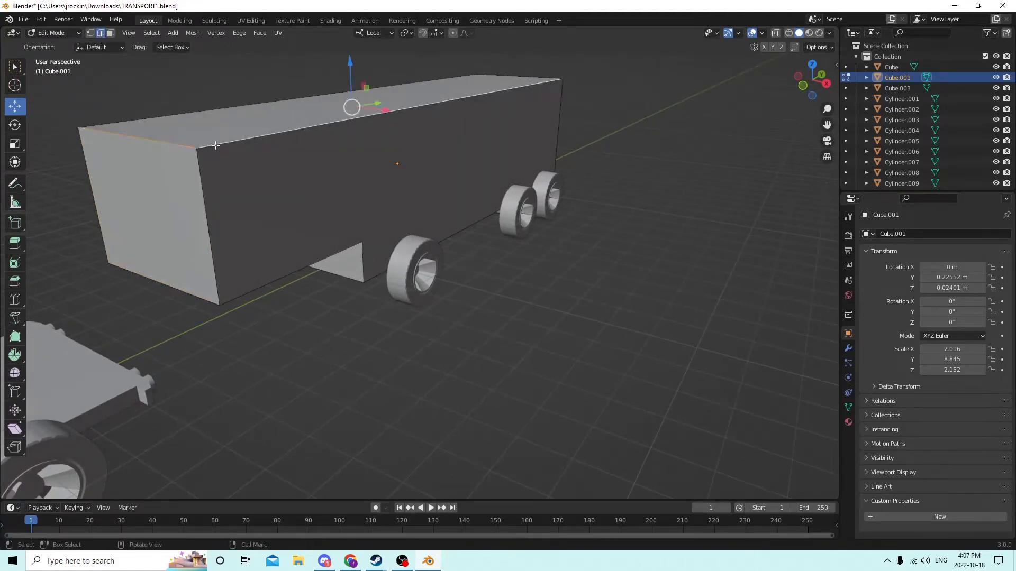
pyautogui.moveTo(215, 147); pyautogui.dragTo(332, 173, button='middle')
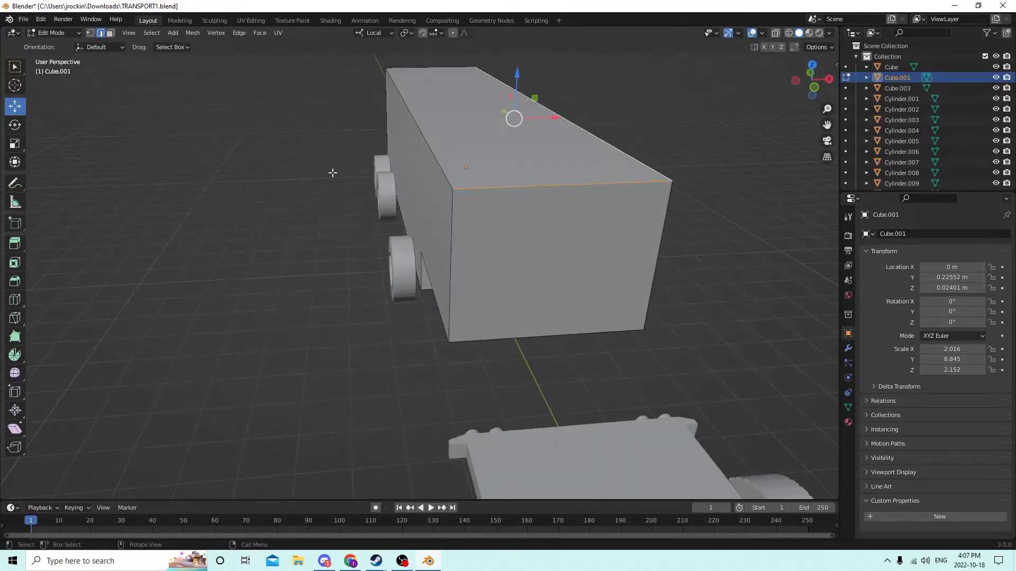
pyautogui.keyDown('shift'); pyautogui.click(451, 188); pyautogui.keyUp('shift')
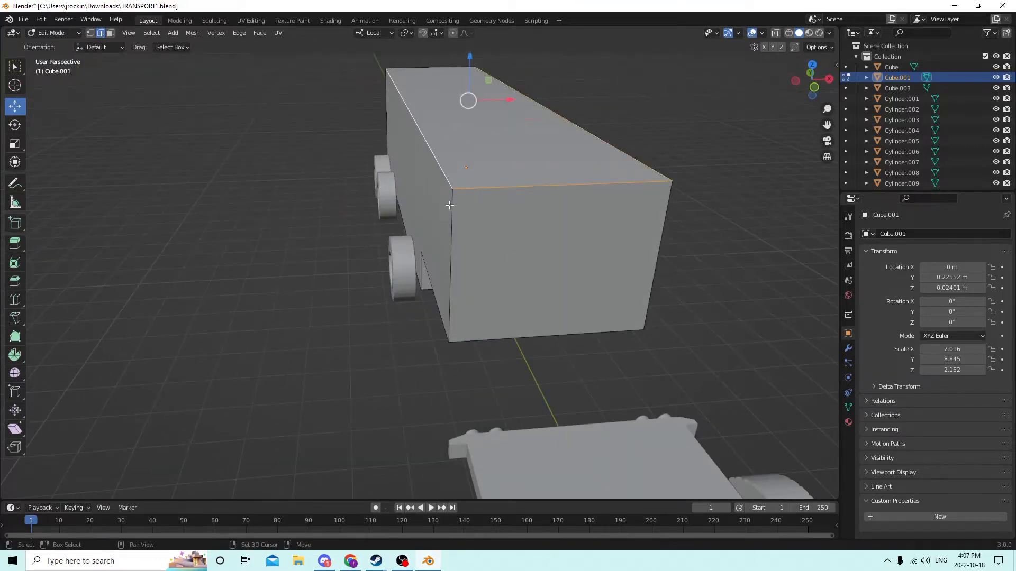
# Add the remaining edges around the trailer box's front face to the edge selection
pyautogui.moveTo(450, 206); pyautogui.dragTo(405, 189, button='middle')
pyautogui.moveTo(277, 208); pyautogui.dragTo(117, 196, button='middle')
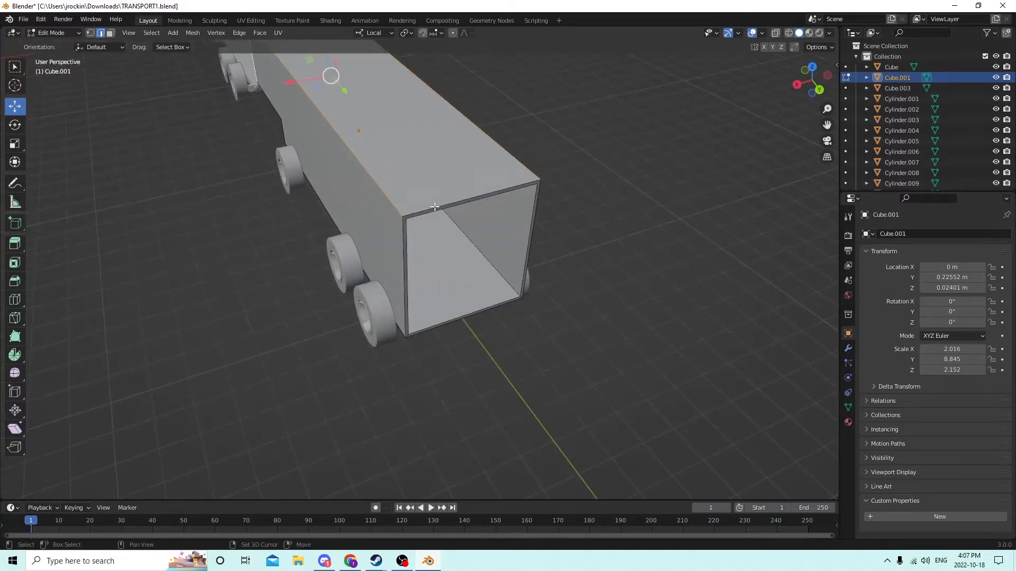
pyautogui.moveTo(354, 182); pyautogui.dragTo(317, 122, button='middle')
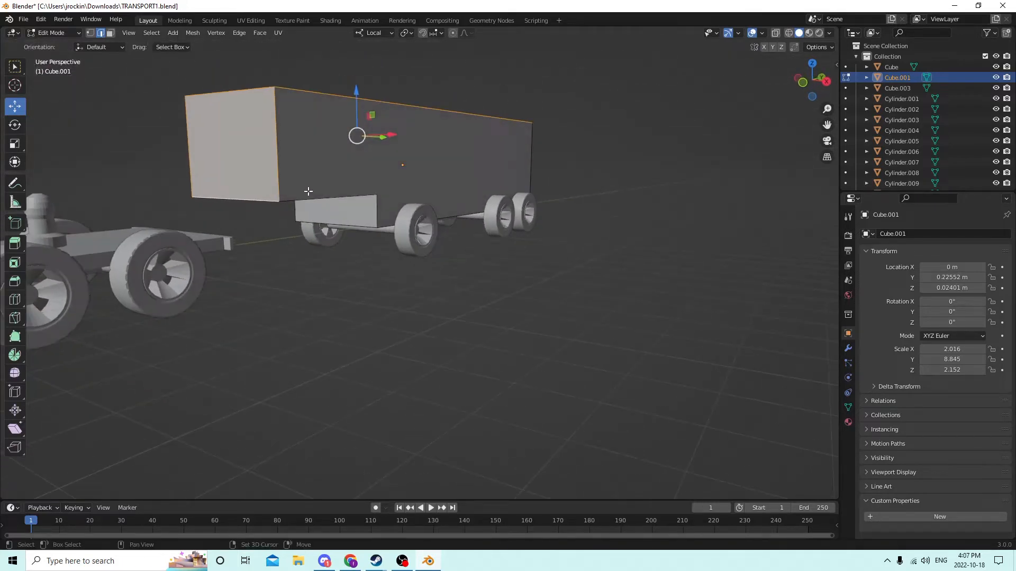
pyautogui.moveTo(311, 199); pyautogui.dragTo(465, 194, button='middle')
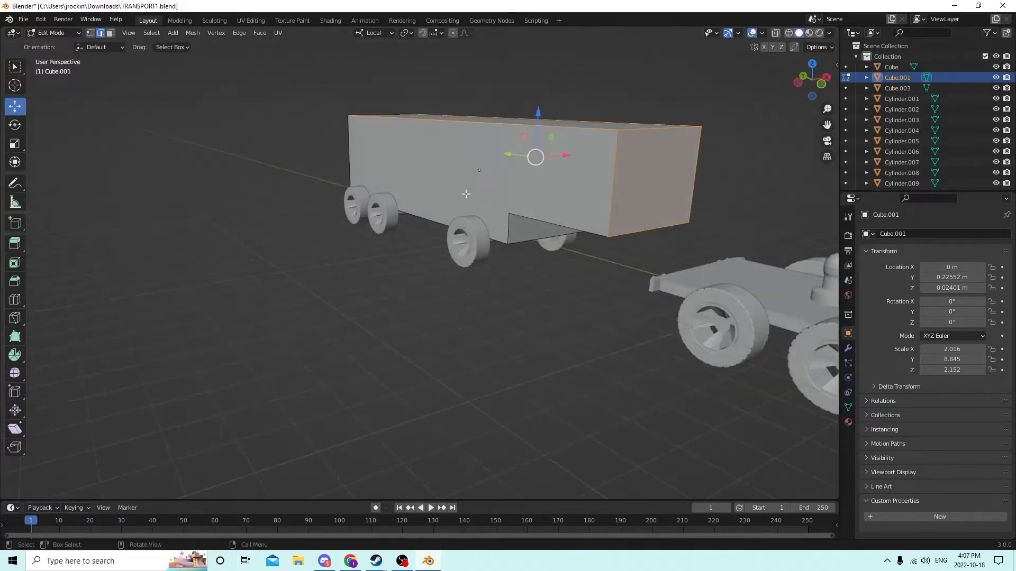
pyautogui.moveTo(561, 226); pyautogui.dragTo(542, 249, button='middle')
# Bevel the selected trailer box edges with a width of about 0.0004 m, increase the bevel's segment count, and deselect the edges
pyautogui.hotkey('ctrl', 'b')
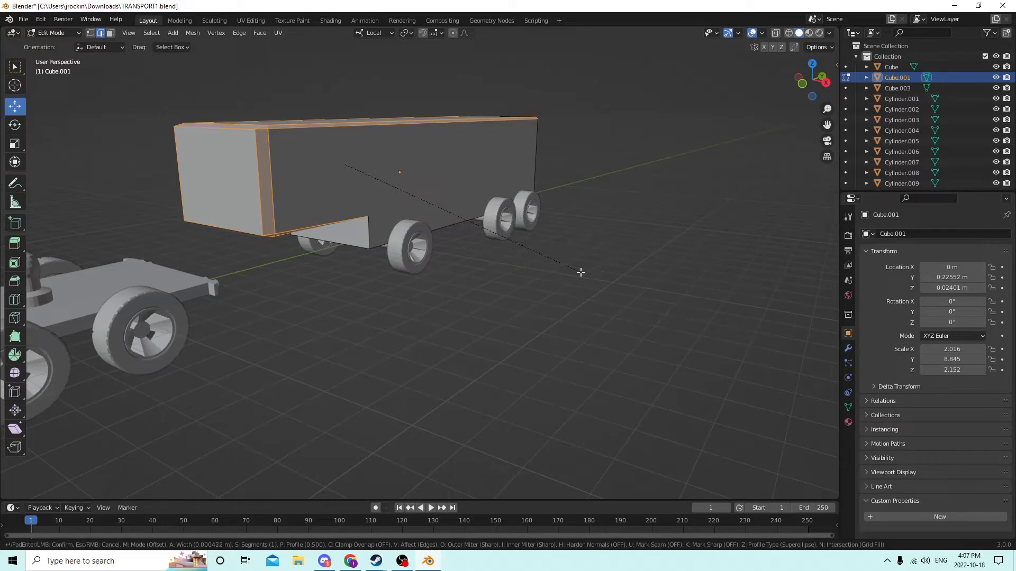
pyautogui.click(581, 272)
pyautogui.moveTo(542, 256); pyautogui.dragTo(462, 248, button='middle')
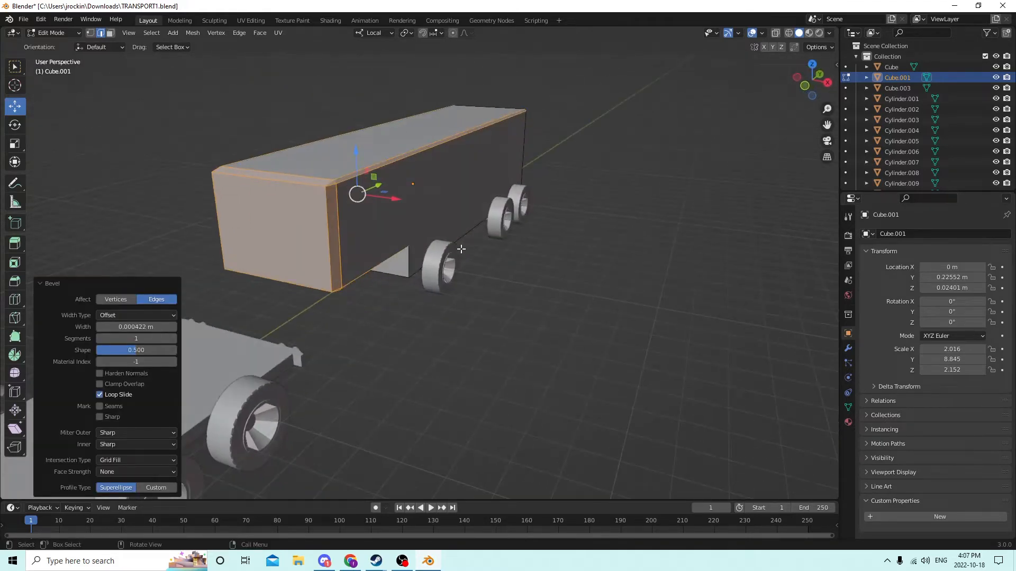
pyautogui.click(174, 337)
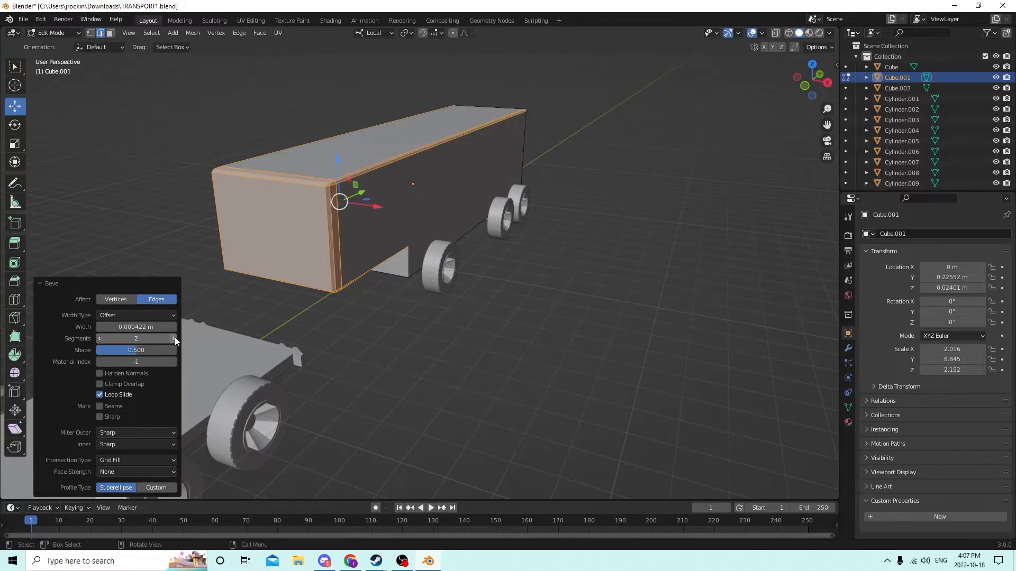
pyautogui.click(174, 338)
pyautogui.click(541, 320)
pyautogui.moveTo(540, 321); pyautogui.dragTo(203, 278, button='middle')
pyautogui.moveTo(104, 292); pyautogui.dragTo(397, 244, button='middle')
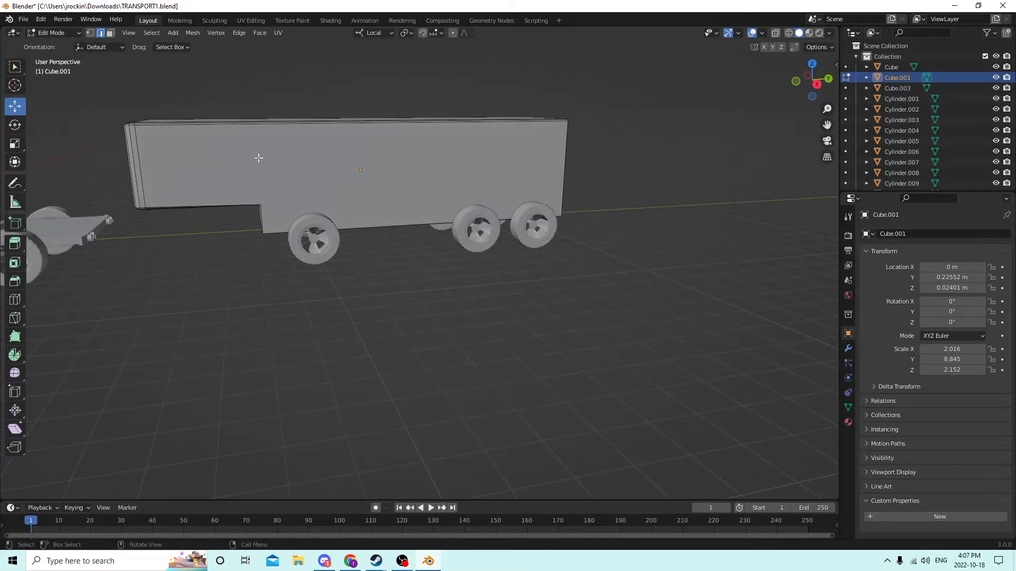
# Cancel a two-cut loop cut on the trailer box and undo the bevel on its front and top edges
pyautogui.hotkey('ctrl', 'r')
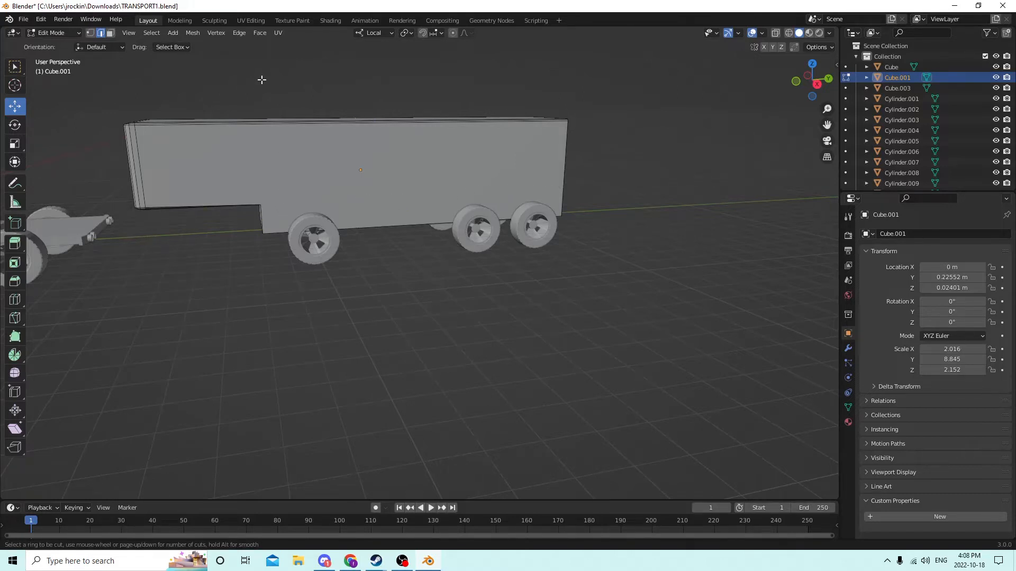
pyautogui.scroll(1, 428, 85)
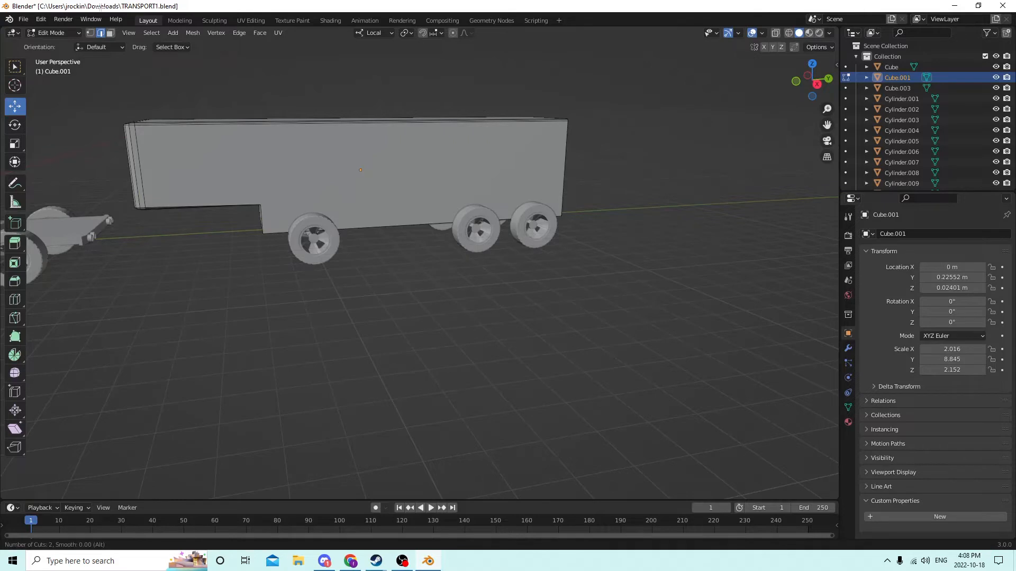
pyautogui.click(41, 21)
pyautogui.click(56, 31)
pyautogui.click(42, 20)
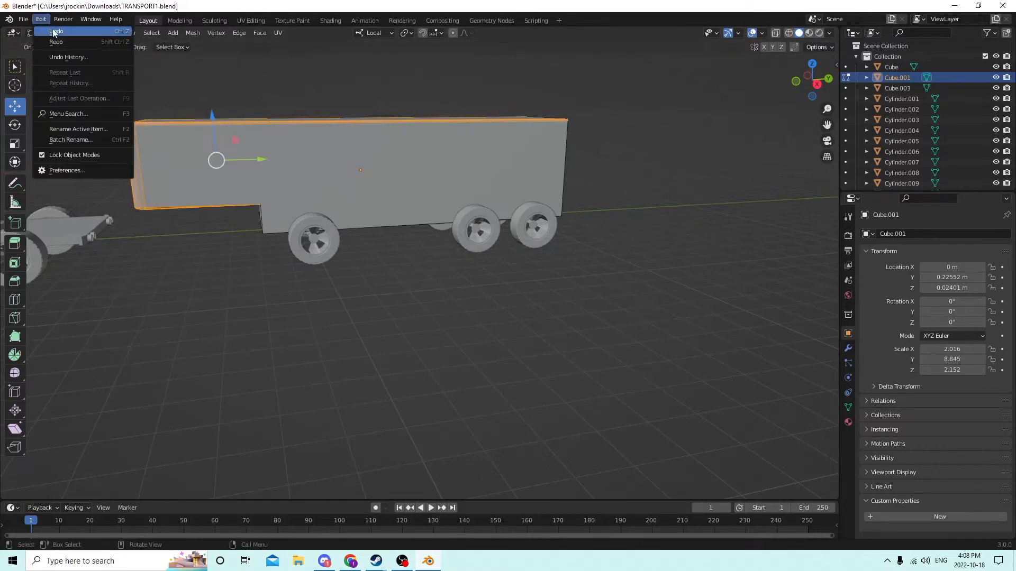
pyautogui.click(56, 31)
# Add a single centered loop cut across the vertical rear edge of the trailer box's side
pyautogui.moveTo(198, 61); pyautogui.dragTo(252, 91, button='middle')
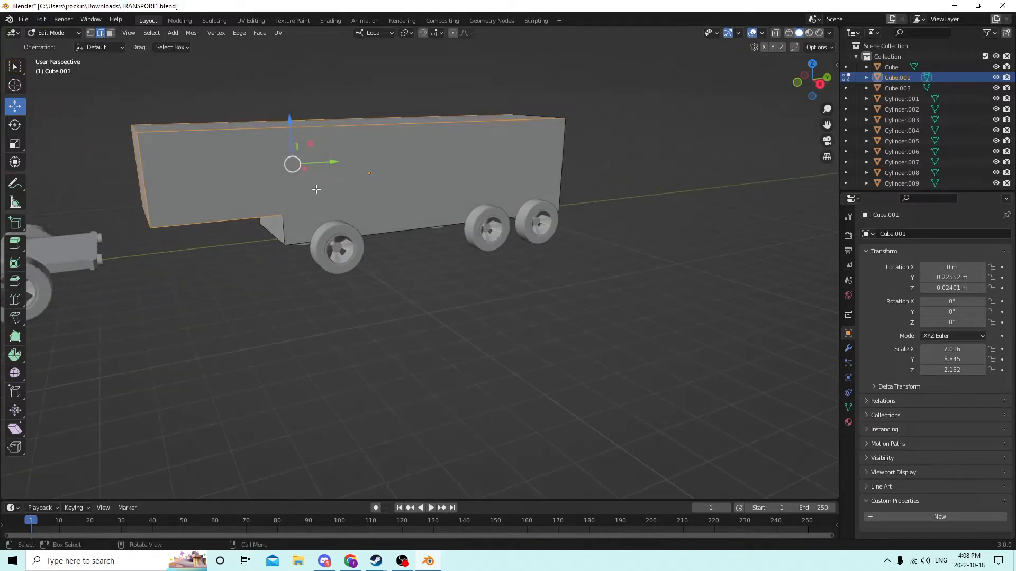
pyautogui.moveTo(316, 189); pyautogui.dragTo(216, 104, button='middle')
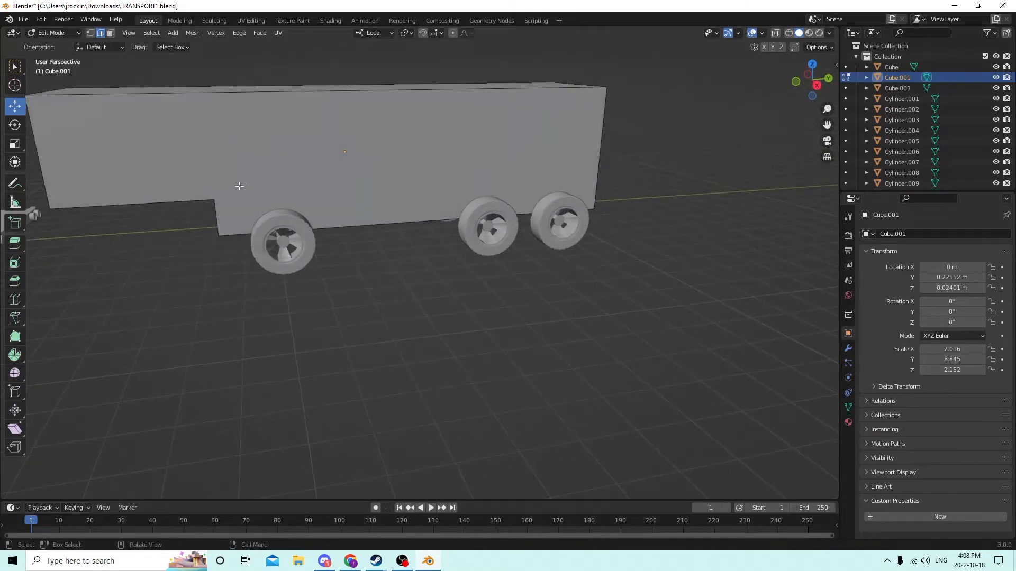
pyautogui.hotkey('ctrl', 'r')
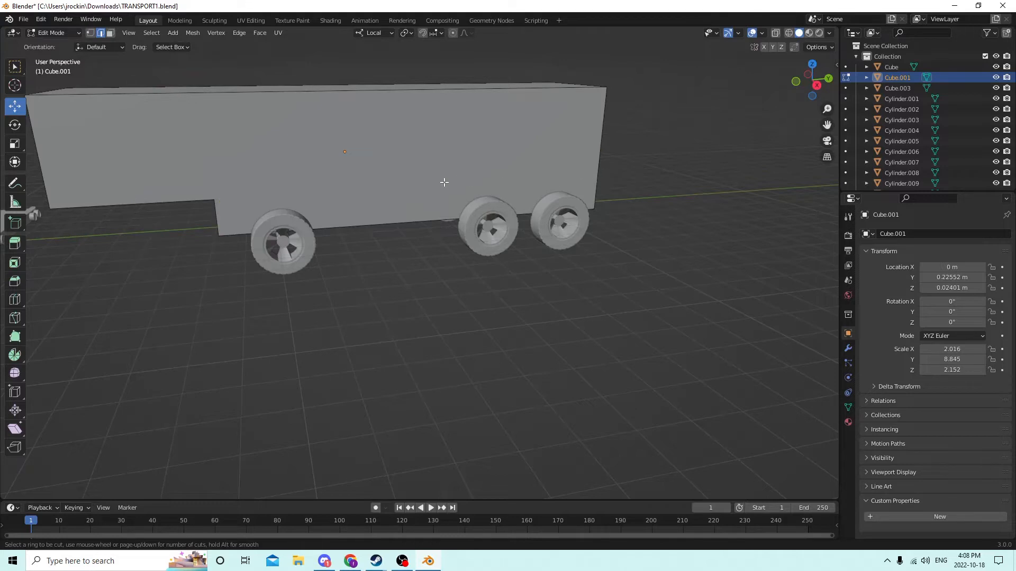
pyautogui.click(596, 182)
pyautogui.rightClick(600, 193)
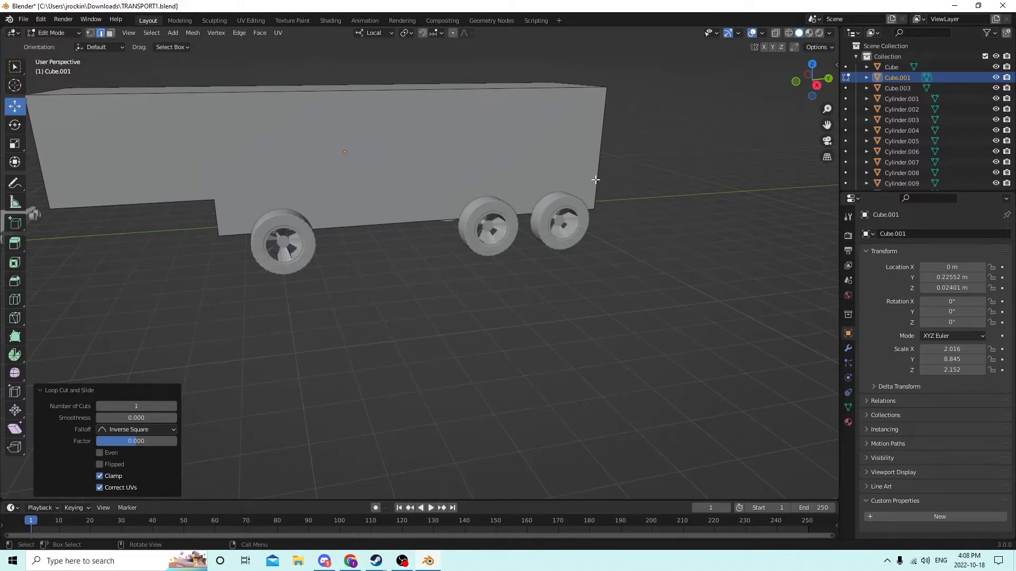
pyautogui.moveTo(715, 182); pyautogui.dragTo(613, 179, button='middle')
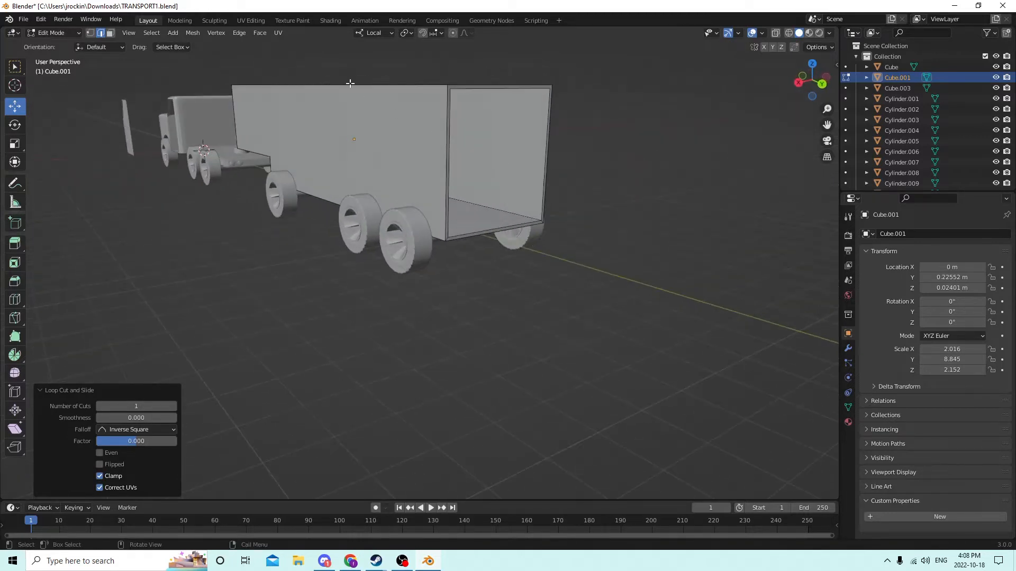
# Undo the loop cut on the trailer box's rear edge and the preceding edge deselection
pyautogui.click(41, 19)
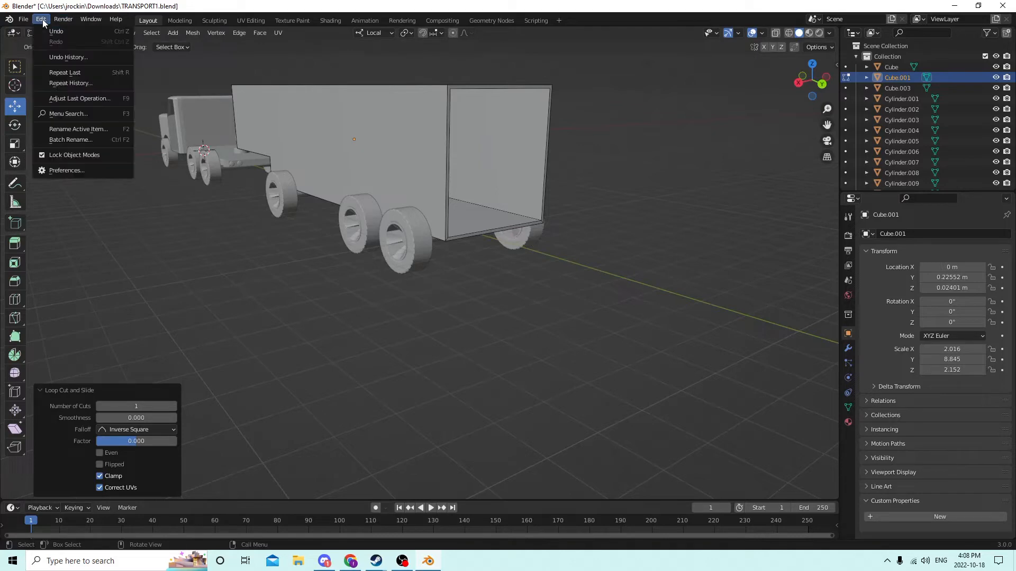
pyautogui.click(55, 31)
pyautogui.click(41, 20)
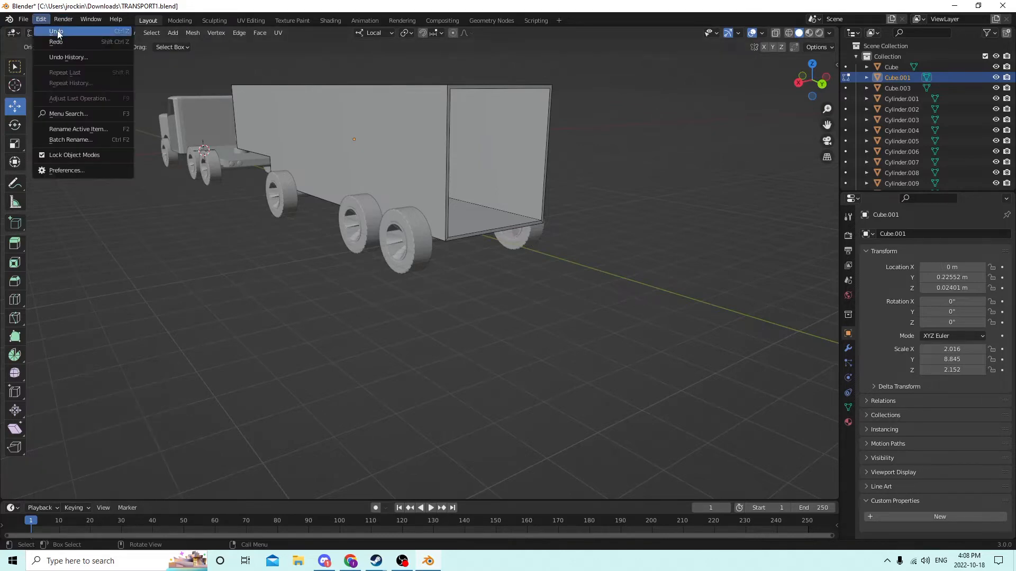
pyautogui.click(57, 31)
# Add a single loop cut at the middle of the trailer box's vertical edge beside the rear opening
pyautogui.moveTo(310, 99); pyautogui.dragTo(340, 100, button='middle')
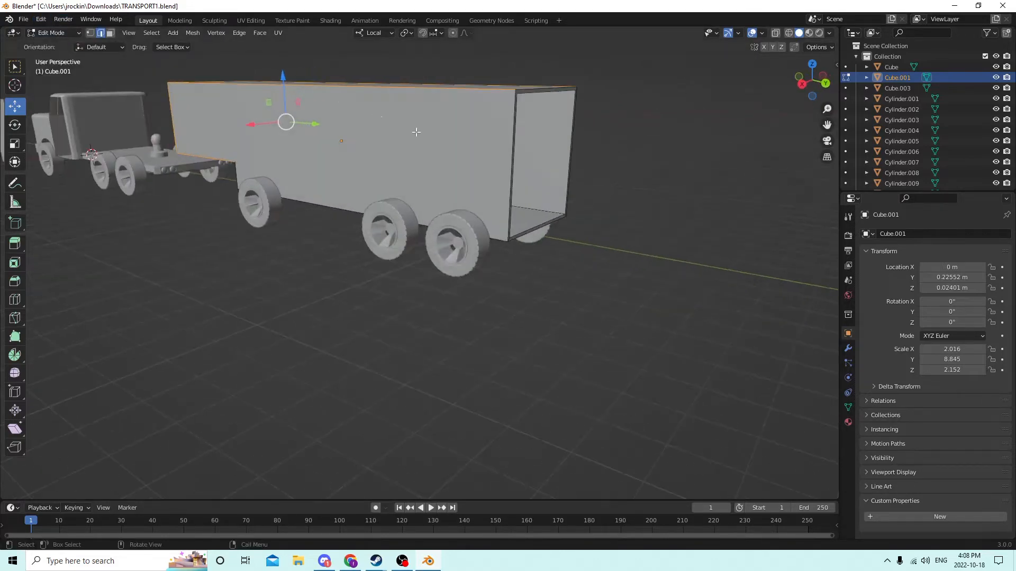
pyautogui.hotkey('ctrl', 'r')
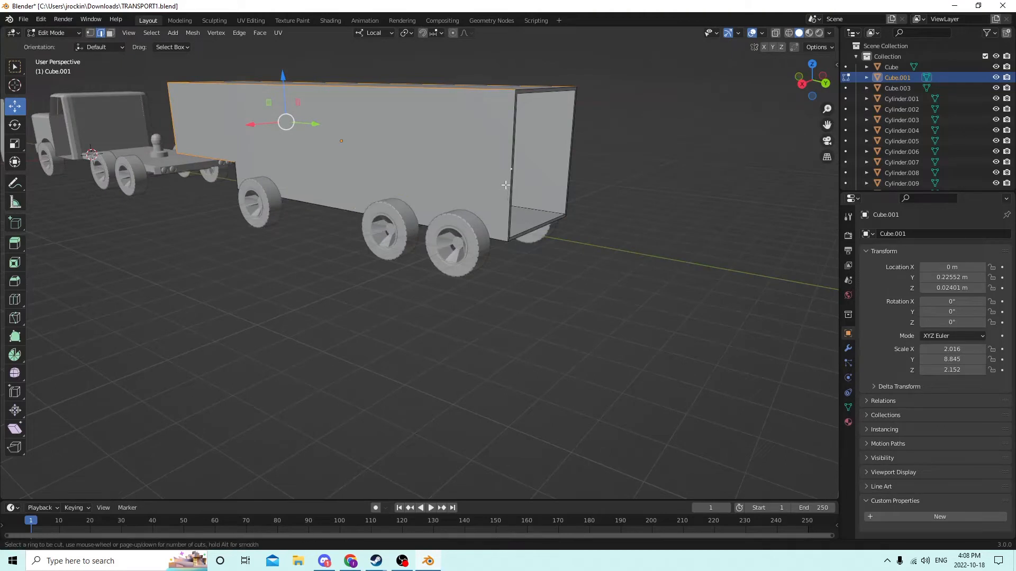
pyautogui.click(502, 177)
pyautogui.rightClick(503, 177)
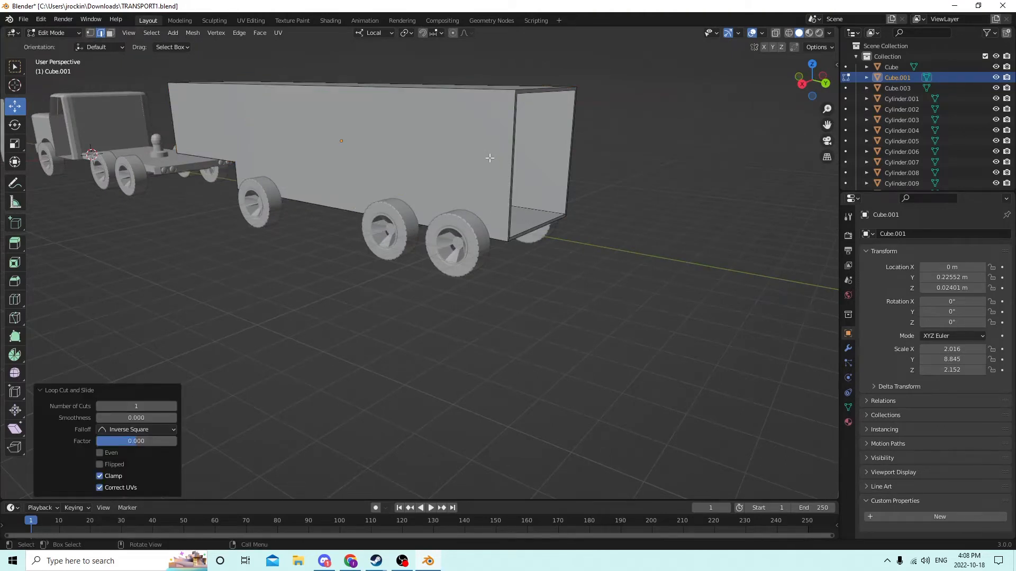
pyautogui.rightClick(488, 189)
pyautogui.moveTo(660, 173); pyautogui.dragTo(598, 179, button='middle')
pyautogui.scroll(-5, 583, 195)
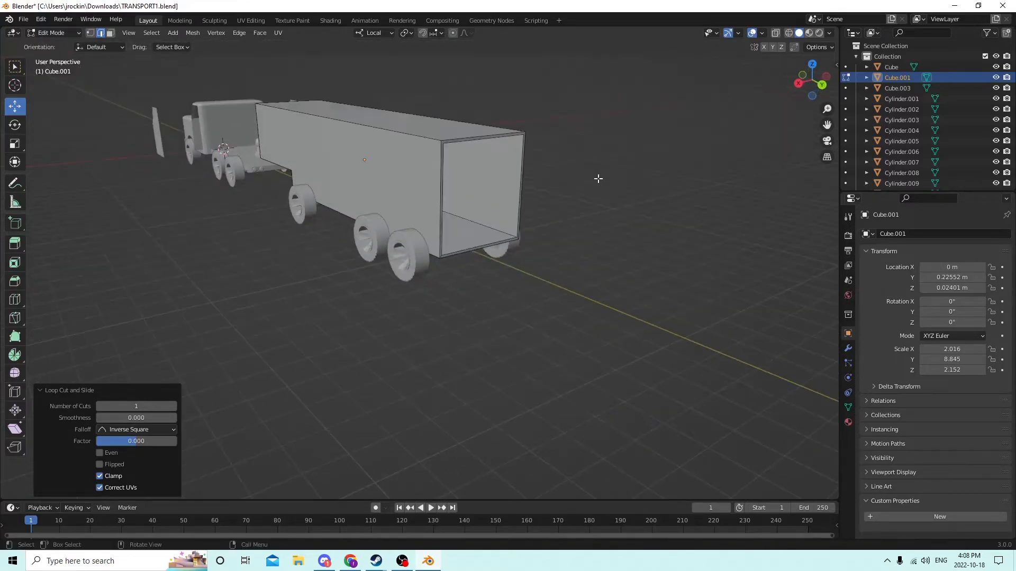
# Add a second centered loop cut on the lower half of the same rear edge and switch to vertex selection
pyautogui.hotkey('ctrl', 'r')
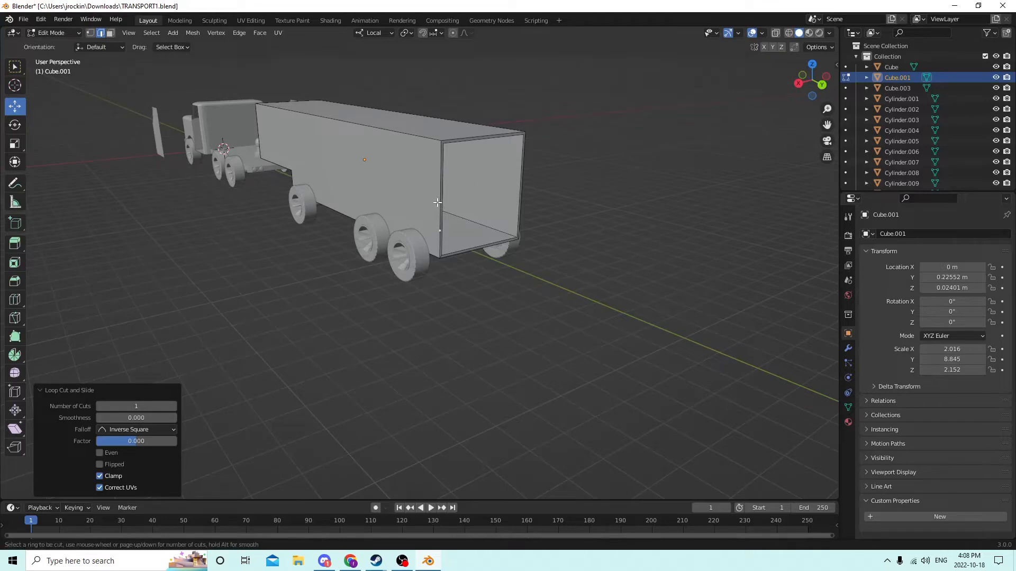
pyautogui.press('Escape')
pyautogui.scroll(5, 437, 202)
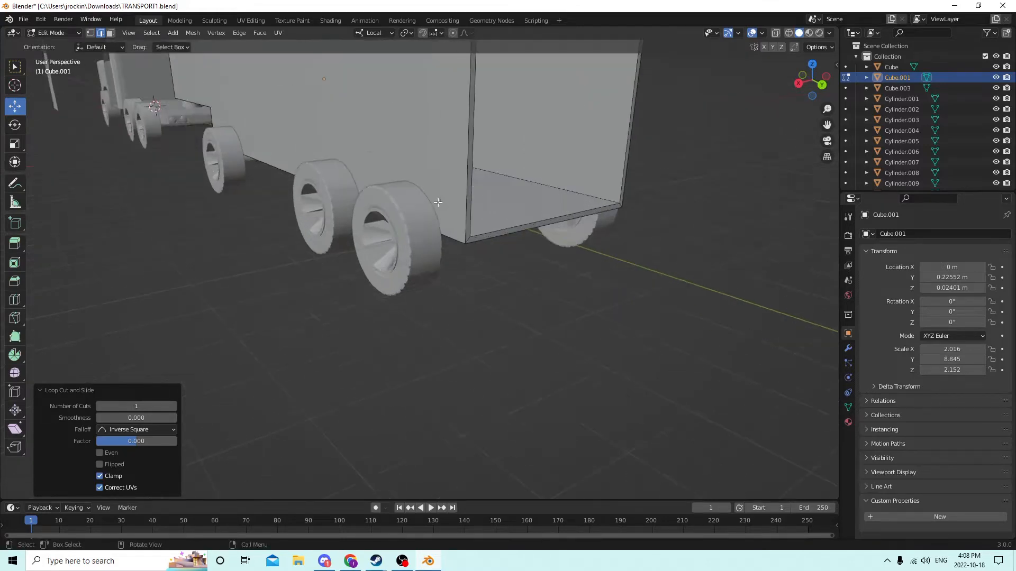
pyautogui.click(90, 33)
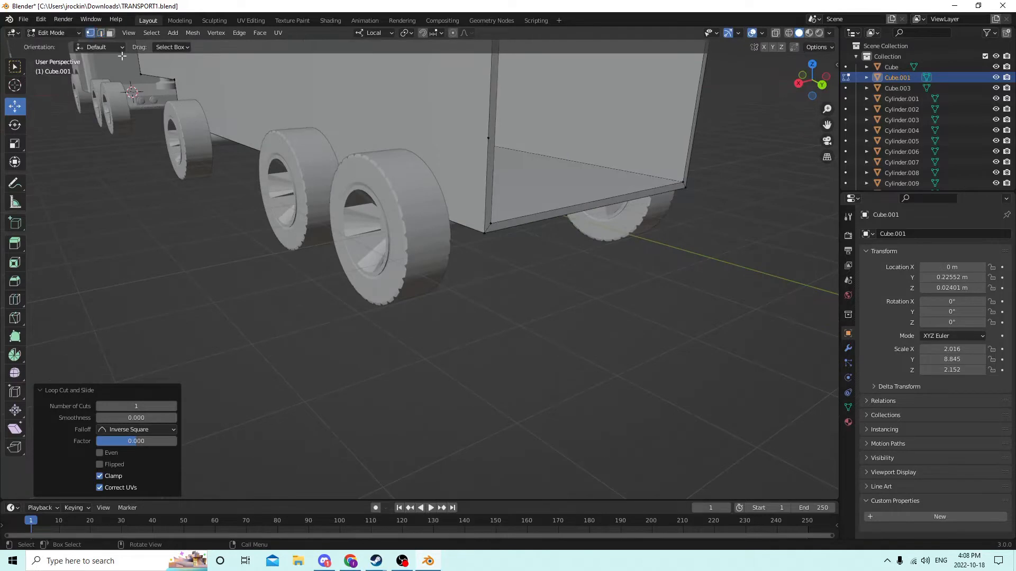
# Delete the upper of the two cut vertices on the trailer box's vertical rear edge
pyautogui.moveTo(500, 161); pyautogui.dragTo(490, 135, button='middle')
pyautogui.click(483, 80)
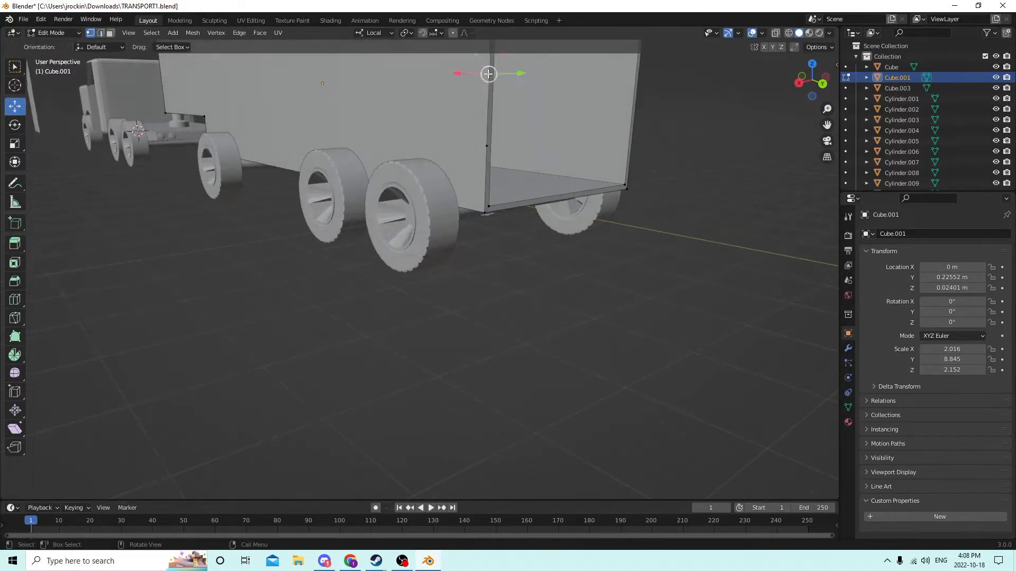
pyautogui.press('x')
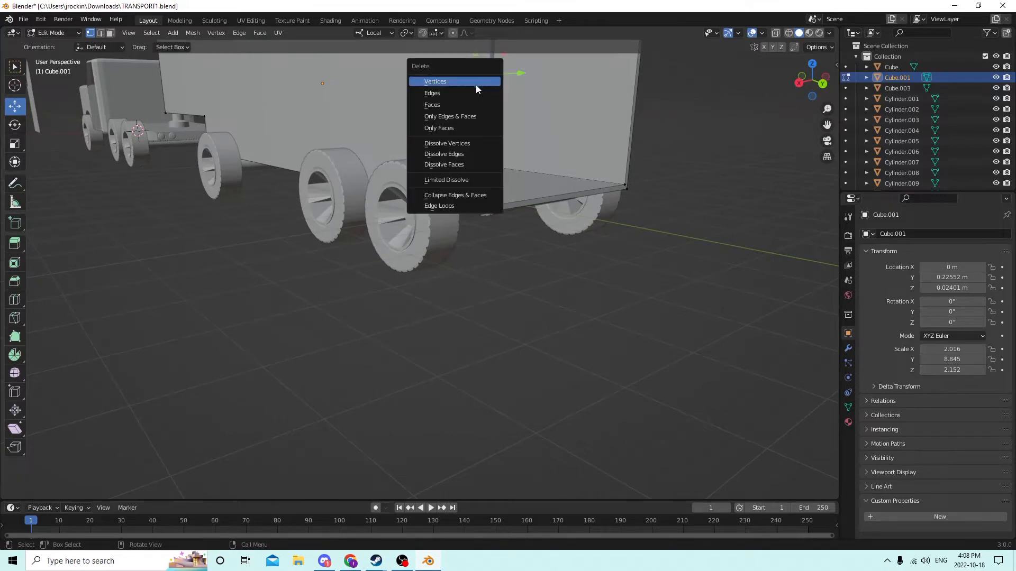
pyautogui.click(471, 82)
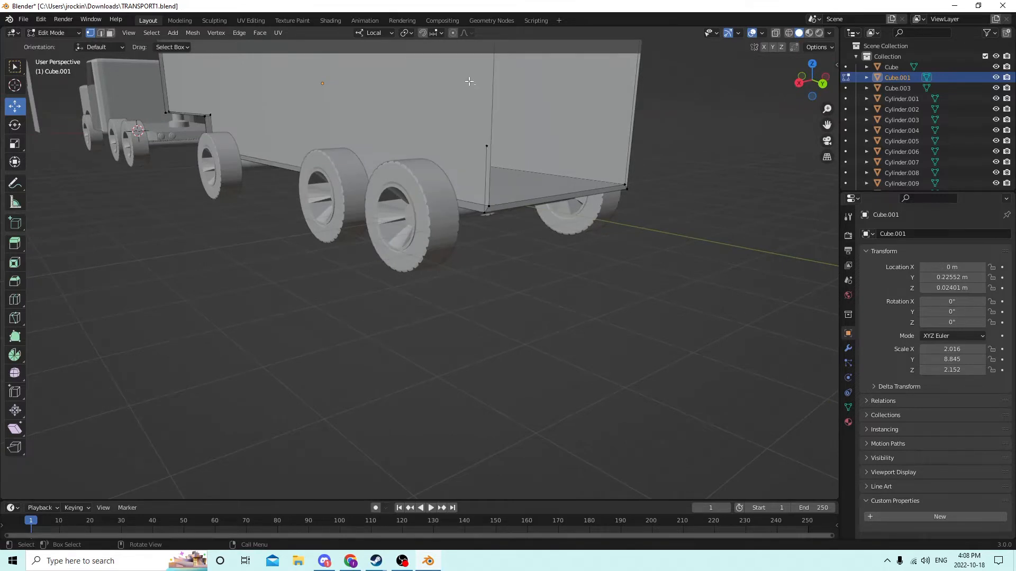
# Try to connect the remaining rear-edge vertex to the corner vertex of the front notch on the same side
pyautogui.click(484, 147)
pyautogui.moveTo(484, 146); pyautogui.dragTo(359, 127, button='middle')
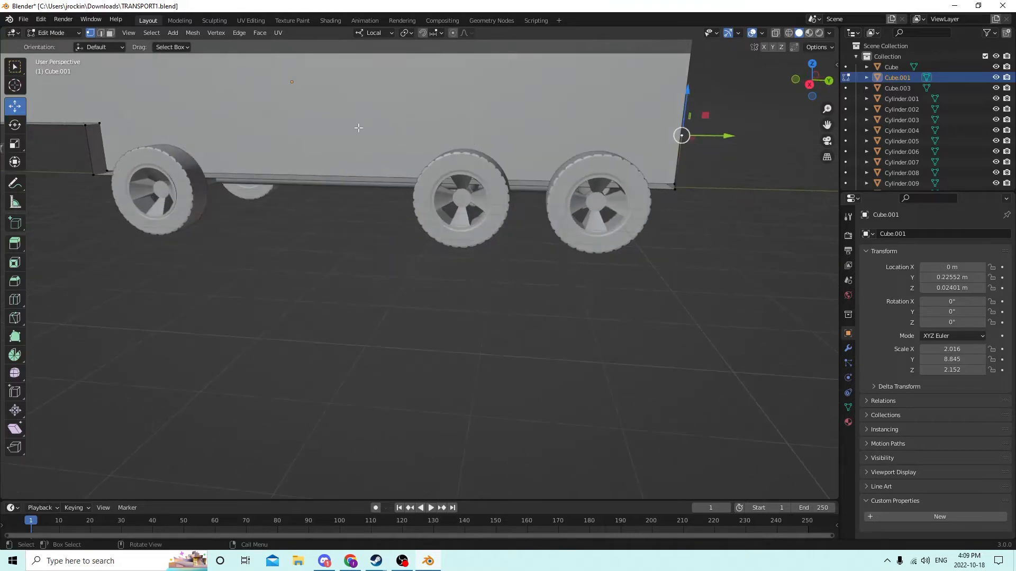
pyautogui.moveTo(95, 116); pyautogui.dragTo(90, 118, button='middle')
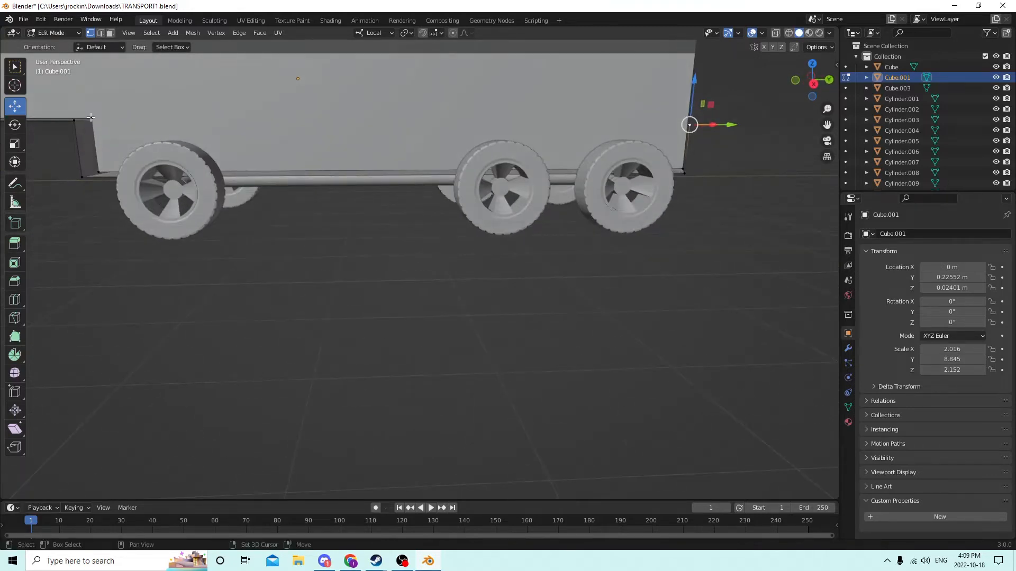
pyautogui.keyDown('shift'); pyautogui.click(91, 118); pyautogui.keyUp('shift')
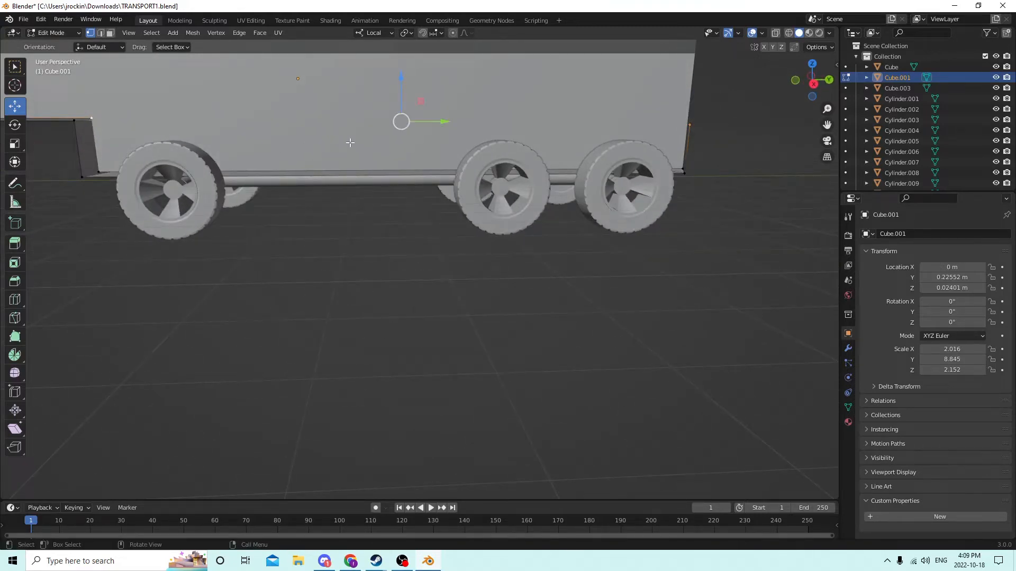
pyautogui.press('j')
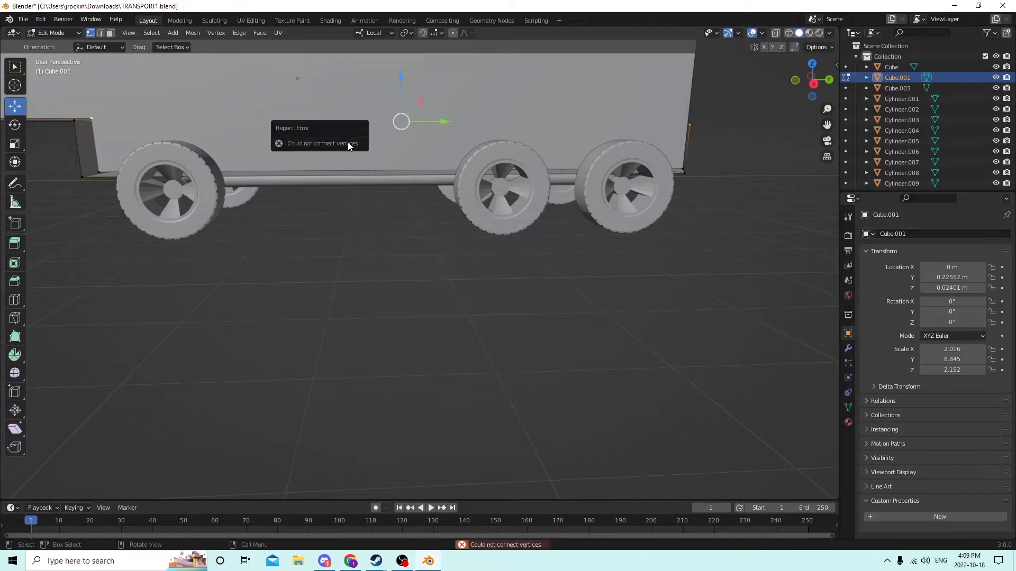
pyautogui.click(763, 144)
pyautogui.moveTo(763, 144); pyautogui.dragTo(389, 90, button='middle')
pyautogui.click(626, 123)
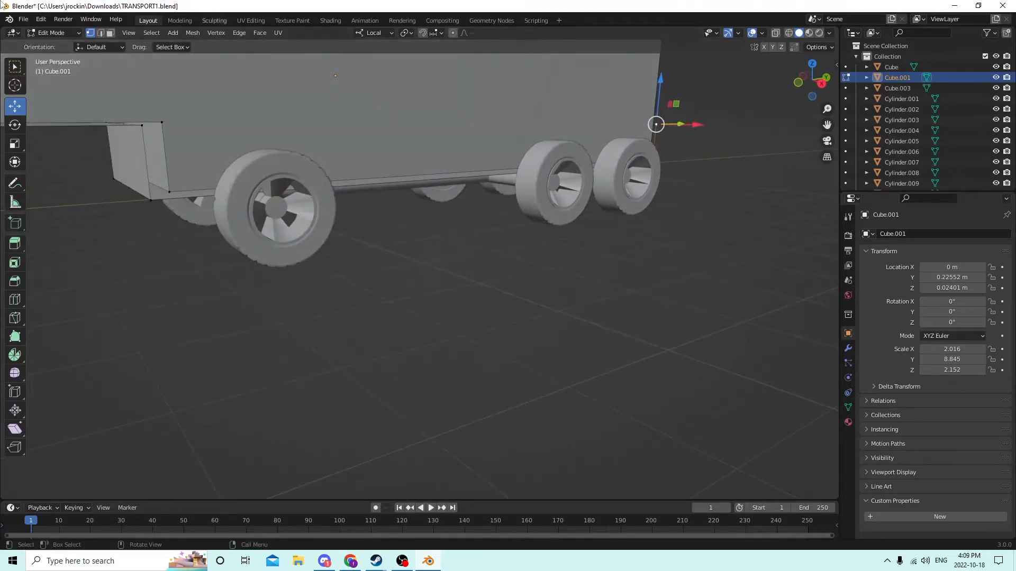
# Undo the recent vertex selections and the deletion of the upper cut vertex on the rear edge
pyautogui.click(41, 19)
pyautogui.click(53, 31)
pyautogui.click(41, 19)
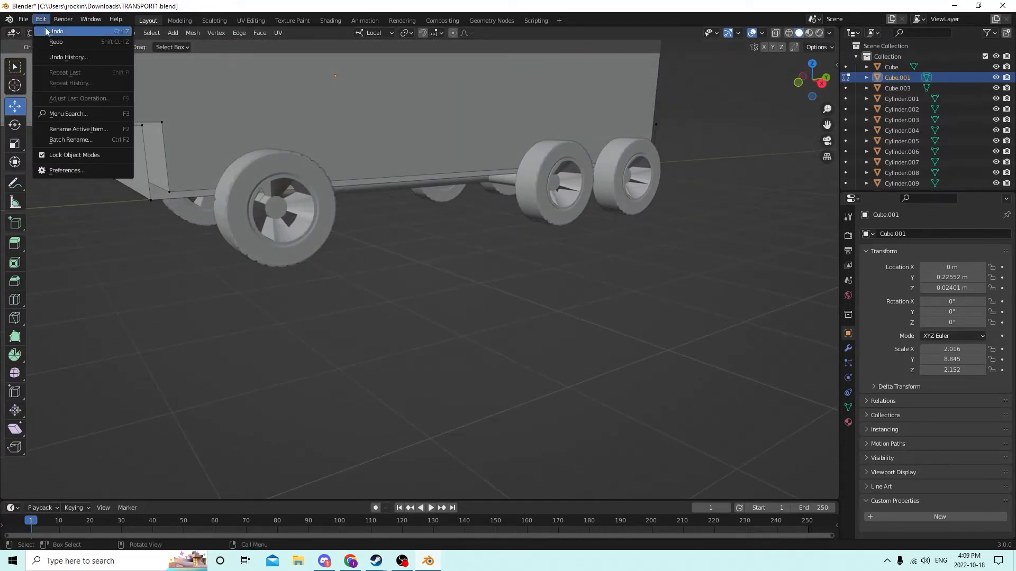
pyautogui.click(45, 29)
pyautogui.click(41, 19)
pyautogui.click(43, 30)
pyautogui.click(36, 19)
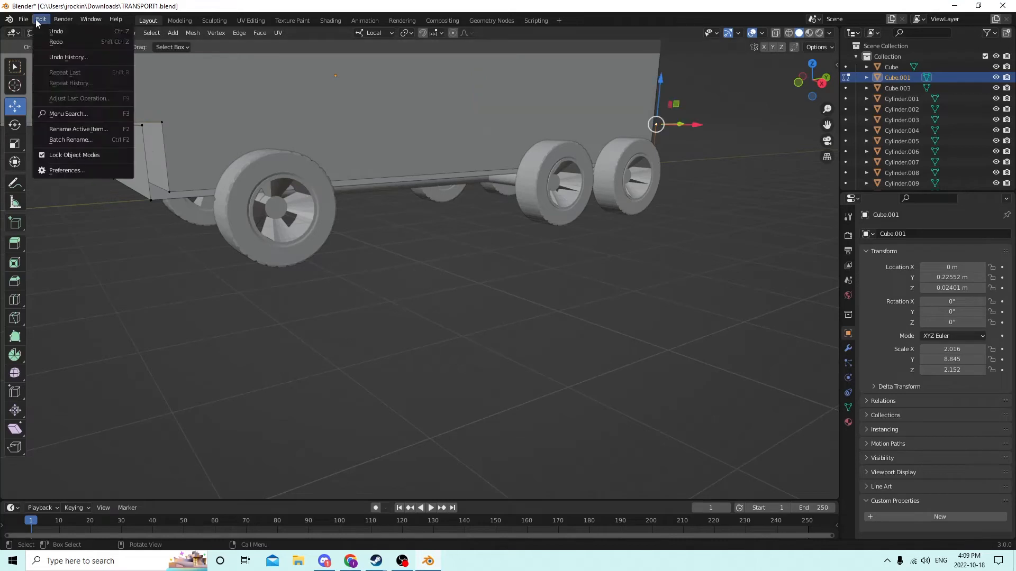
pyautogui.click(44, 30)
pyautogui.click(41, 19)
pyautogui.click(45, 29)
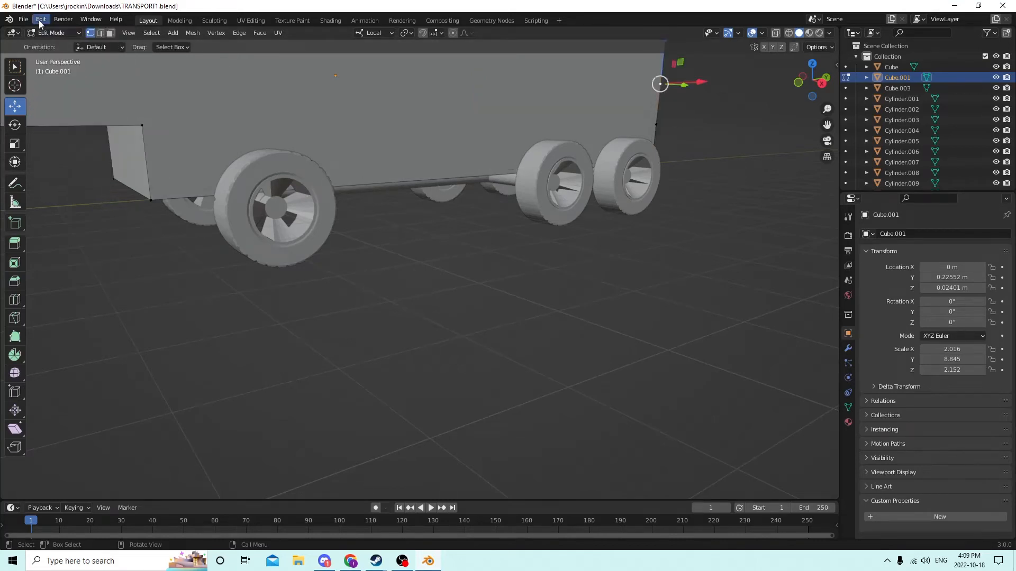
# Raise the lower rear-edge cut vertex about 0.0018 m along local Z and connect it to the notch's corner vertex on the same side
pyautogui.moveTo(351, 120); pyautogui.dragTo(337, 77, button='middle')
pyautogui.scroll(-1, 343, 116)
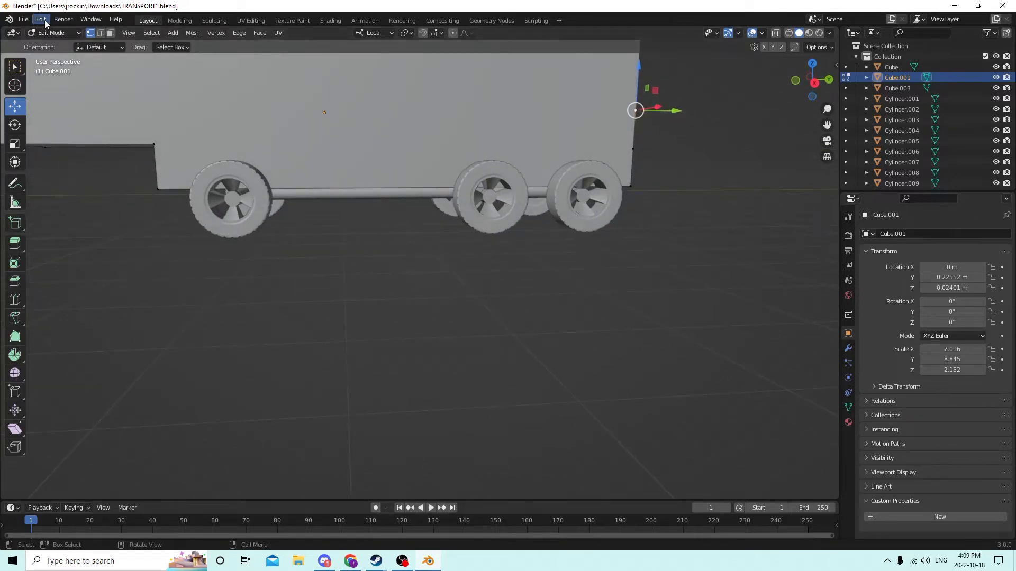
pyautogui.click(630, 147)
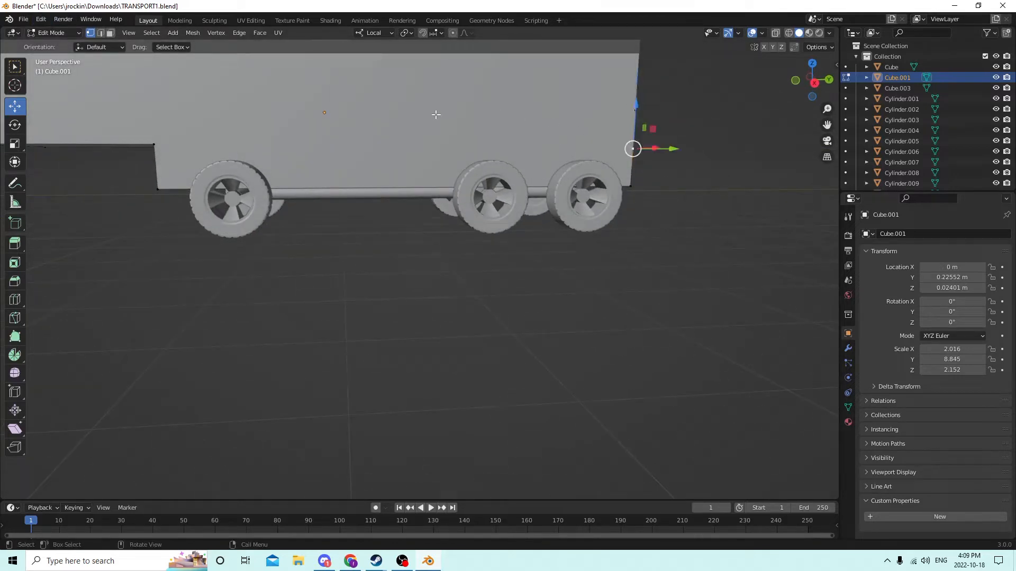
pyautogui.moveTo(640, 104); pyautogui.dragTo(636, 96)
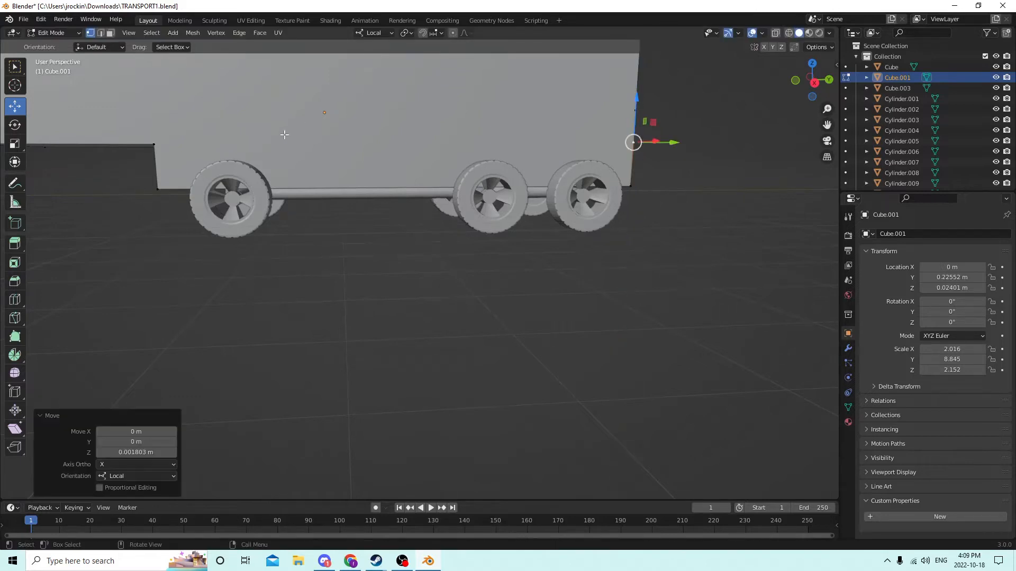
pyautogui.keyDown('shift'); pyautogui.click(154, 144); pyautogui.keyUp('shift')
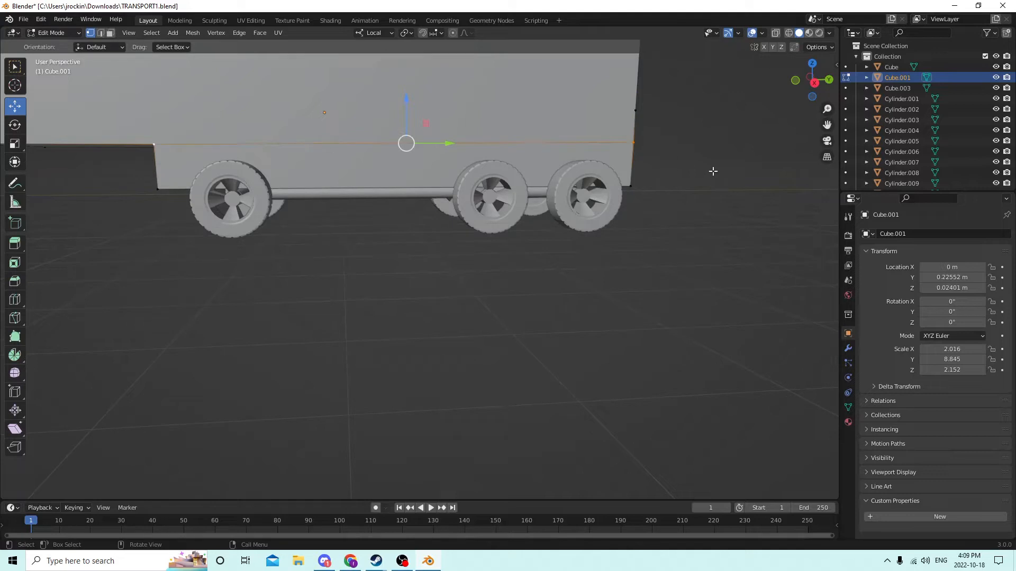
# Add a single centred loop cut to the trailer box's vertical rear edge on the opposite side
pyautogui.moveTo(709, 169); pyautogui.dragTo(425, 175, button='middle')
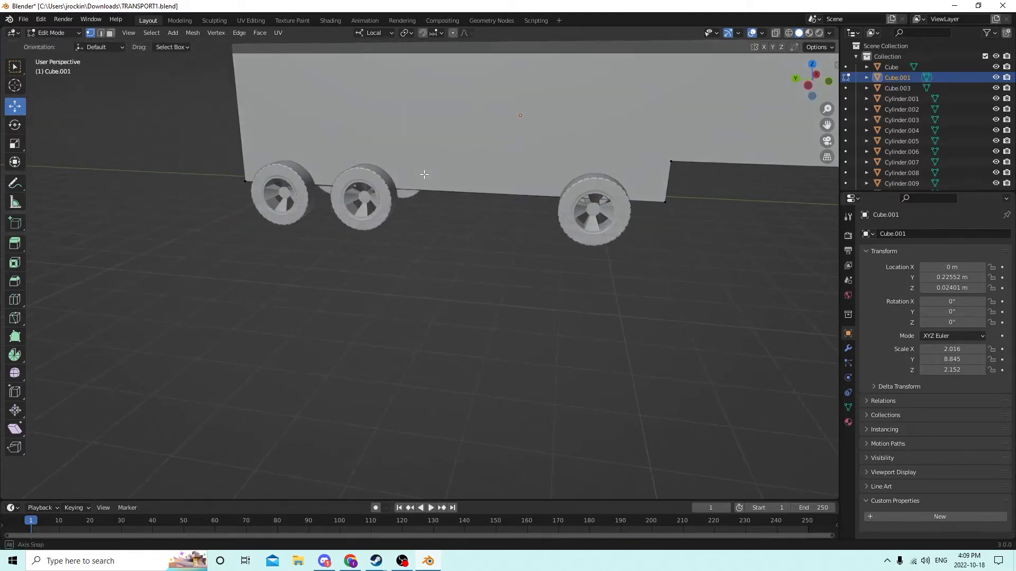
pyautogui.click(672, 162)
pyautogui.moveTo(614, 157); pyautogui.dragTo(677, 158, button='middle')
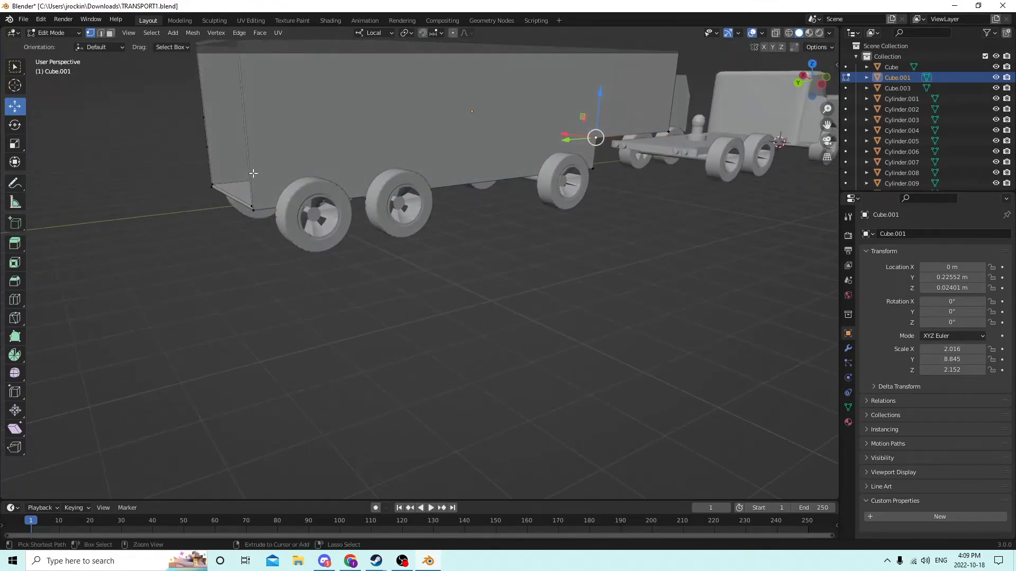
pyautogui.hotkey('ctrl', 'r')
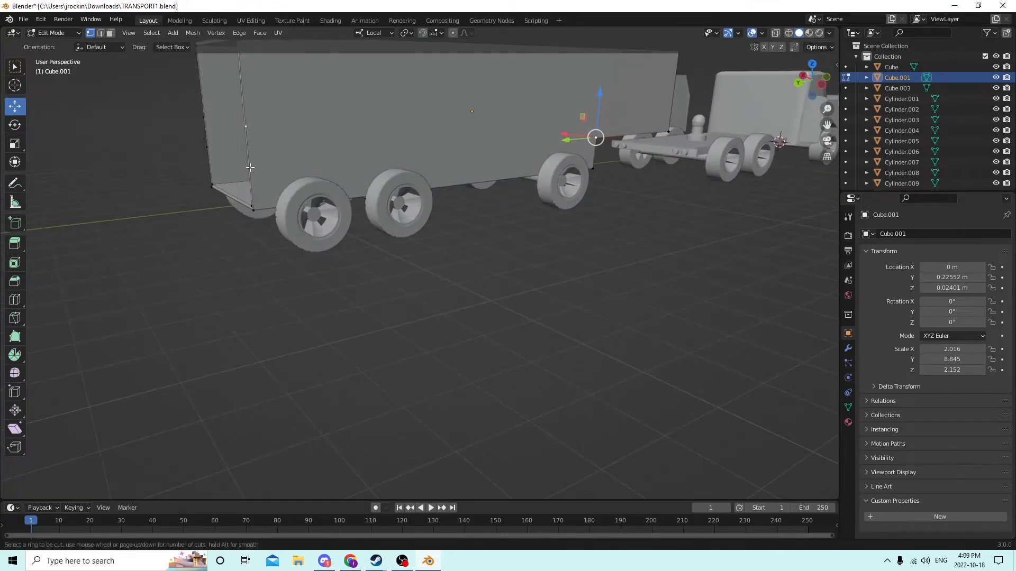
pyautogui.click(250, 167)
pyautogui.rightClick(252, 168)
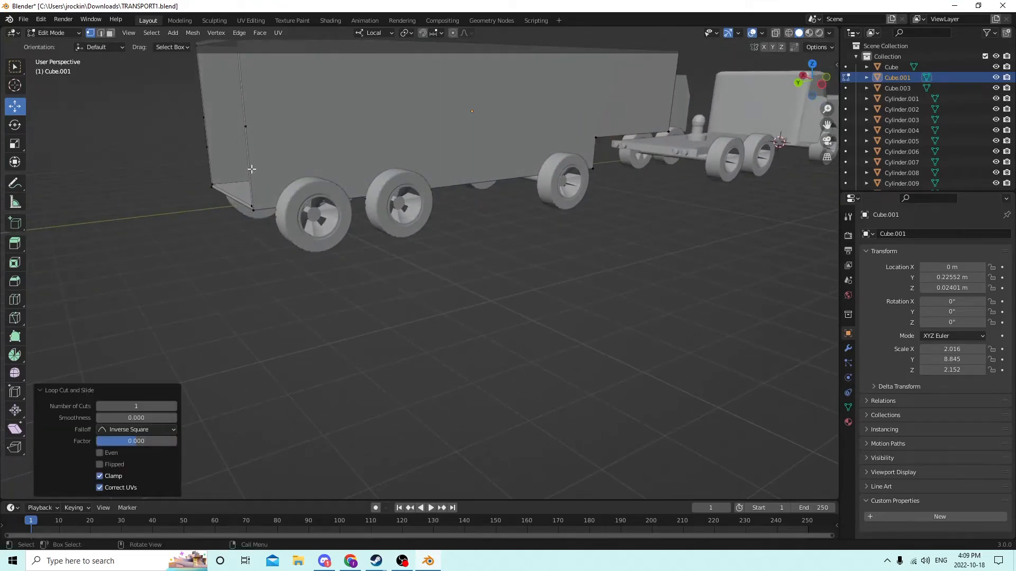
# Lower the new rear-edge vertex about 0.0095 m along local Z and connect it to the notch's corner vertex on the same side
pyautogui.click(246, 126)
pyautogui.moveTo(244, 85); pyautogui.dragTo(246, 130)
pyautogui.moveTo(246, 130); pyautogui.dragTo(217, 112, button='middle')
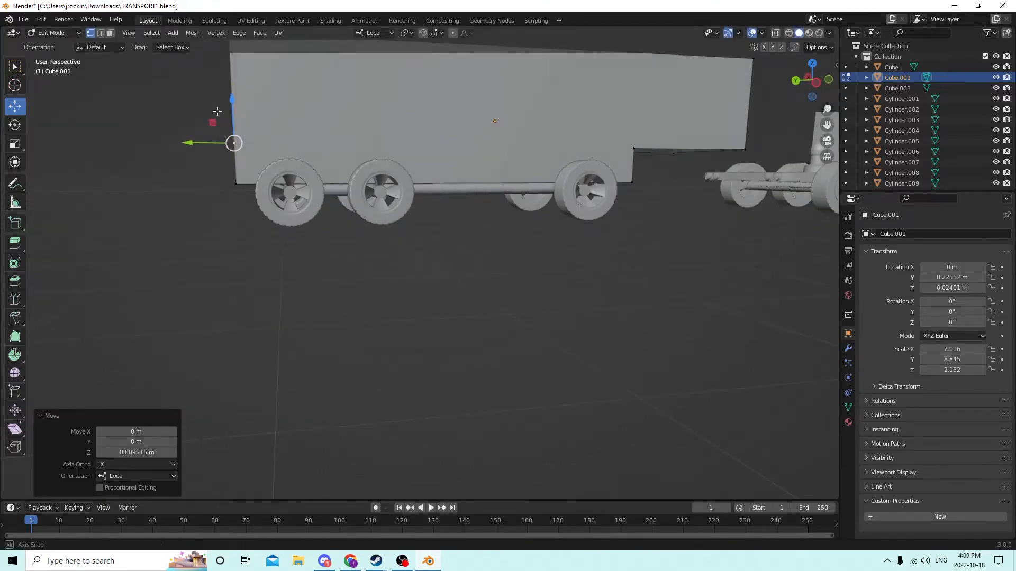
pyautogui.moveTo(397, 146); pyautogui.dragTo(357, 143, button='middle')
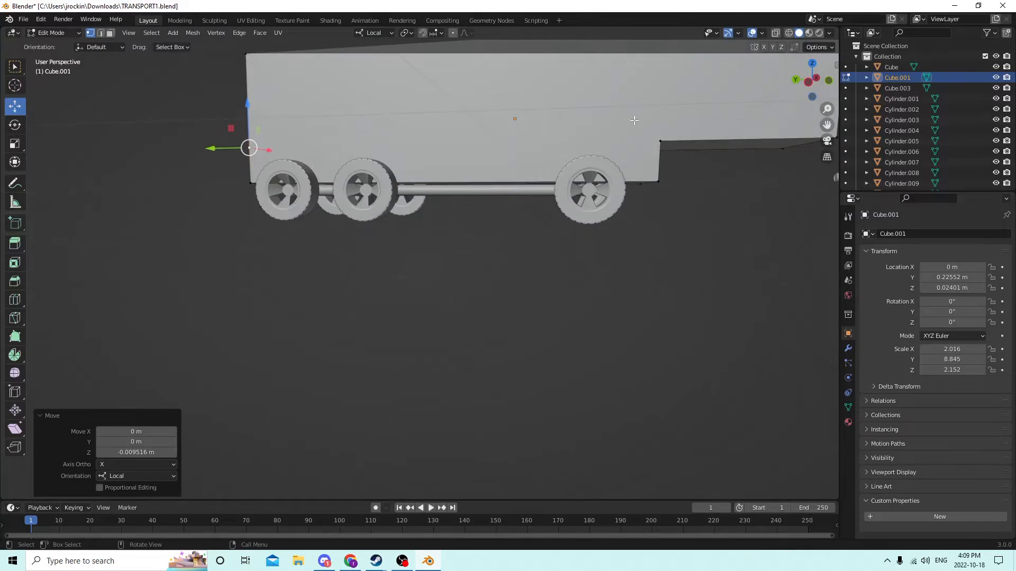
pyautogui.keyDown('shift'); pyautogui.click(660, 141); pyautogui.keyUp('shift')
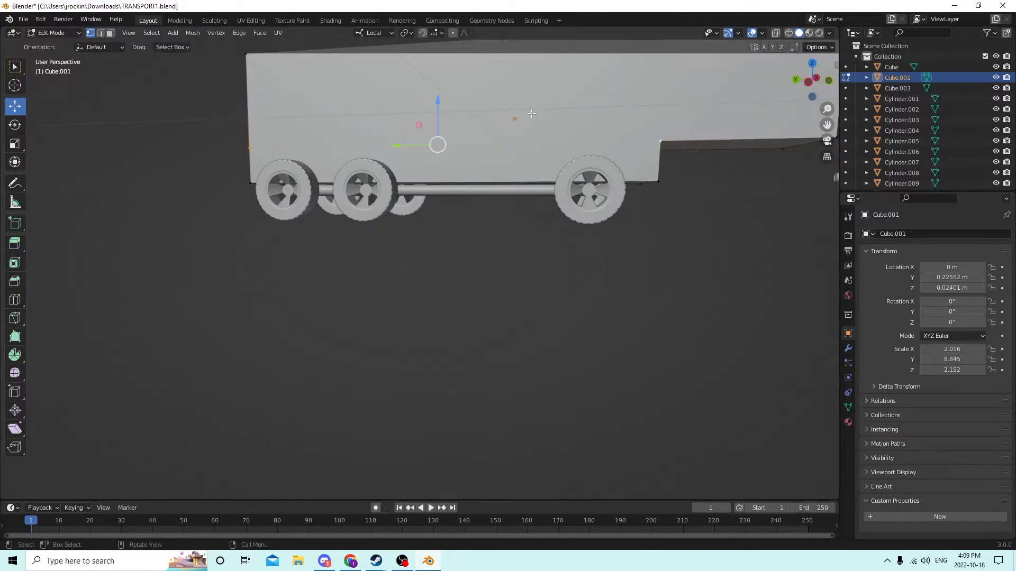
pyautogui.moveTo(529, 112)
pyautogui.mouseDown(button='middle')
pyautogui.moveTo(640, 123)
pyautogui.moveTo(523, 123)
pyautogui.mouseUp(button='middle')
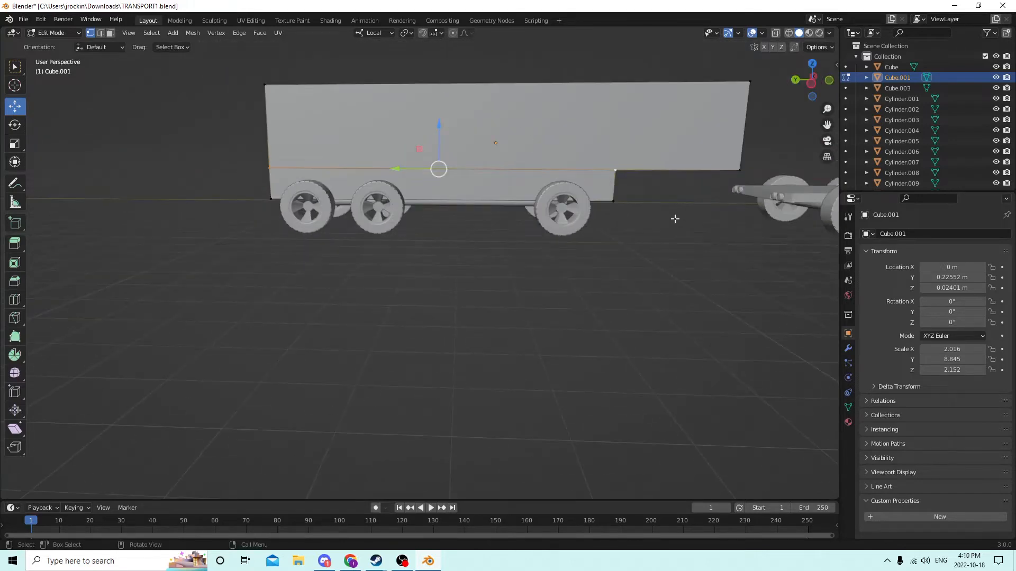
pyautogui.click(674, 219)
pyautogui.moveTo(675, 219); pyautogui.dragTo(662, 217, button='middle')
# Inset the trailer box's two upper side faces with a thickness of about 0.0003 m
pyautogui.click(110, 33)
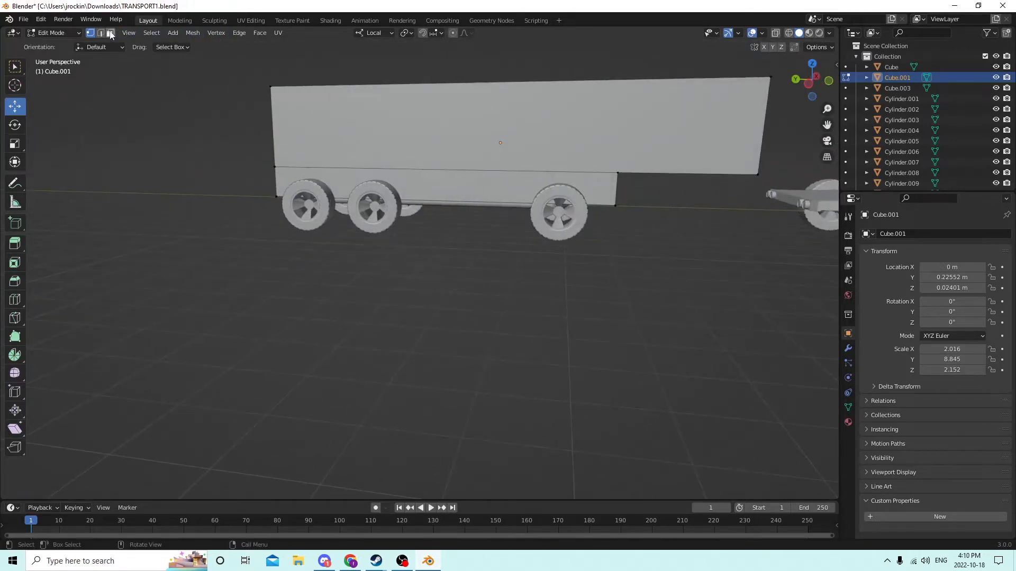
pyautogui.click(582, 113)
pyautogui.moveTo(582, 113); pyautogui.dragTo(476, 107, button='middle')
pyautogui.click(511, 109)
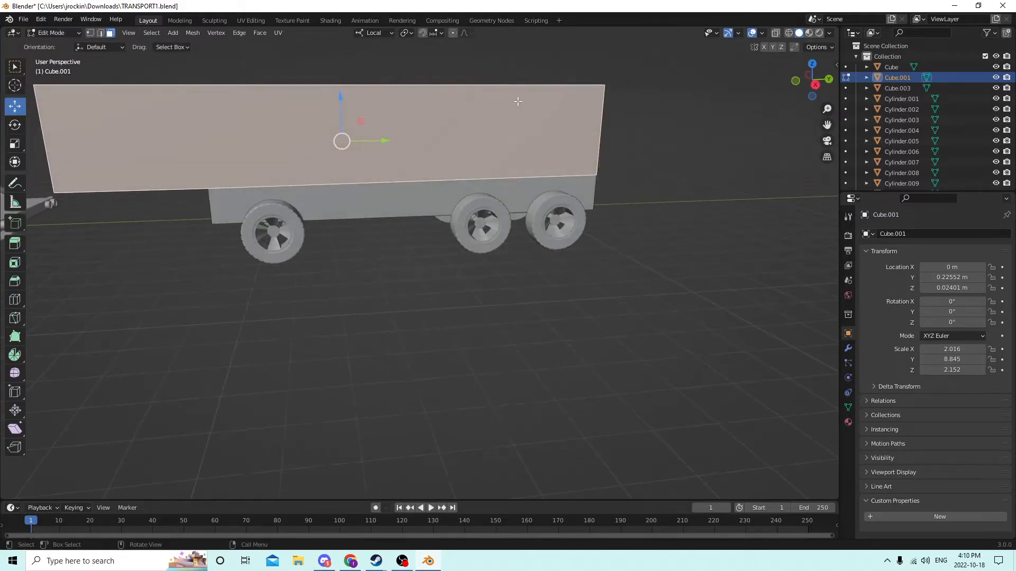
pyautogui.press('i')
pyautogui.click(714, 70)
# Shrink the inset side faces slightly along local Z and scale them to 1.013 along local Y
pyautogui.moveTo(656, 84); pyautogui.dragTo(594, 79, button='middle')
pyautogui.click(15, 143)
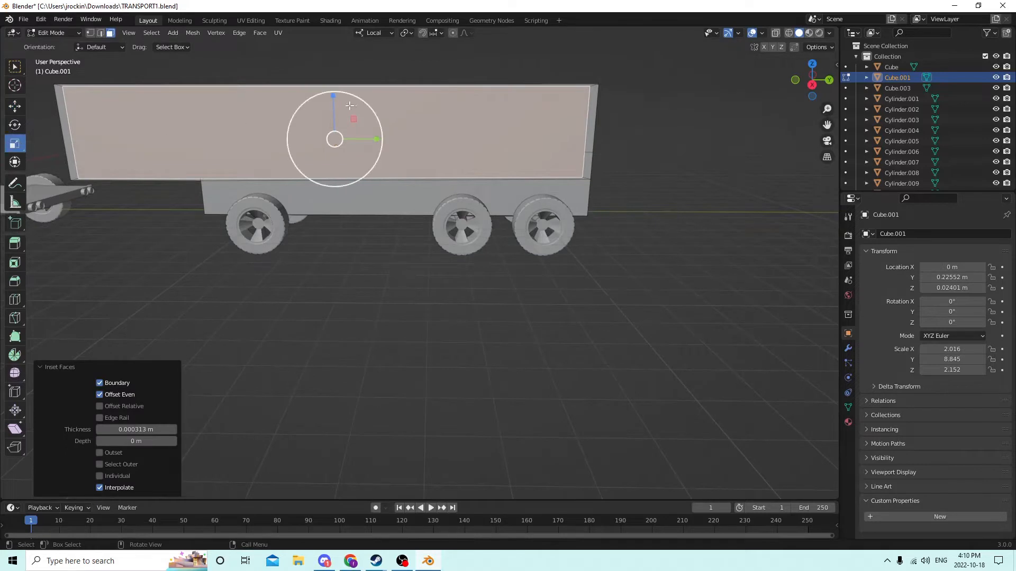
pyautogui.moveTo(333, 97); pyautogui.dragTo(334, 102)
pyautogui.moveTo(369, 138); pyautogui.dragTo(378, 140)
pyautogui.moveTo(378, 140); pyautogui.dragTo(304, 151, button='middle')
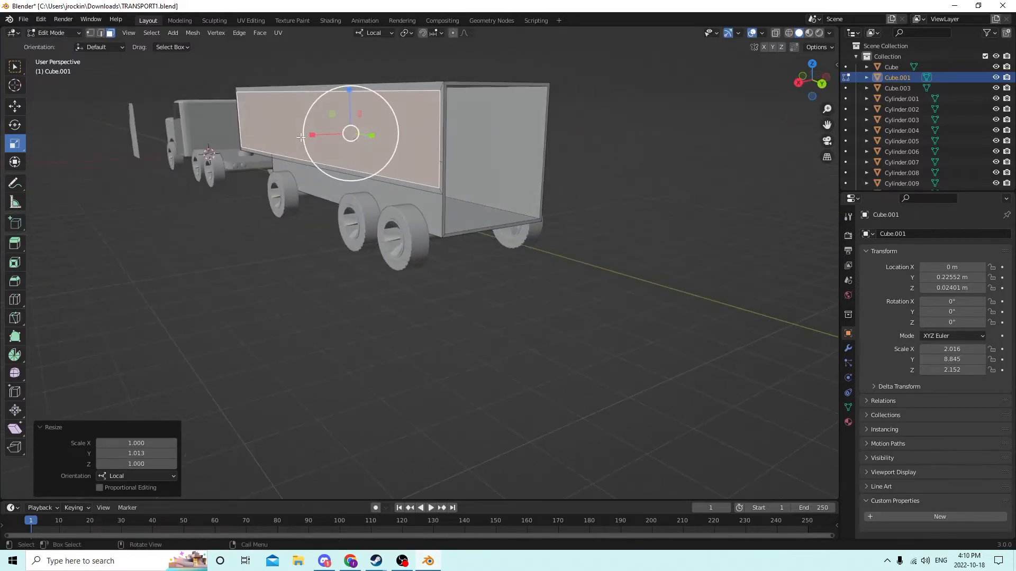
# Dissolve the short edge crossing the narrow border strip between the inset side panel and the box's rear edge
pyautogui.scroll(2, 406, 139)
pyautogui.moveTo(412, 143); pyautogui.dragTo(424, 158, button='middle')
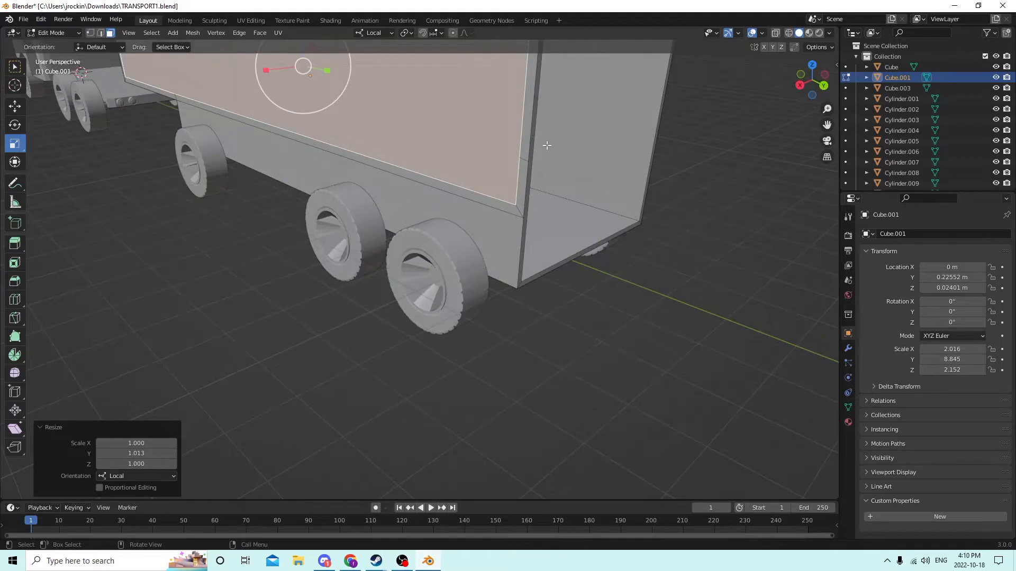
pyautogui.click(523, 161)
pyautogui.press('2')
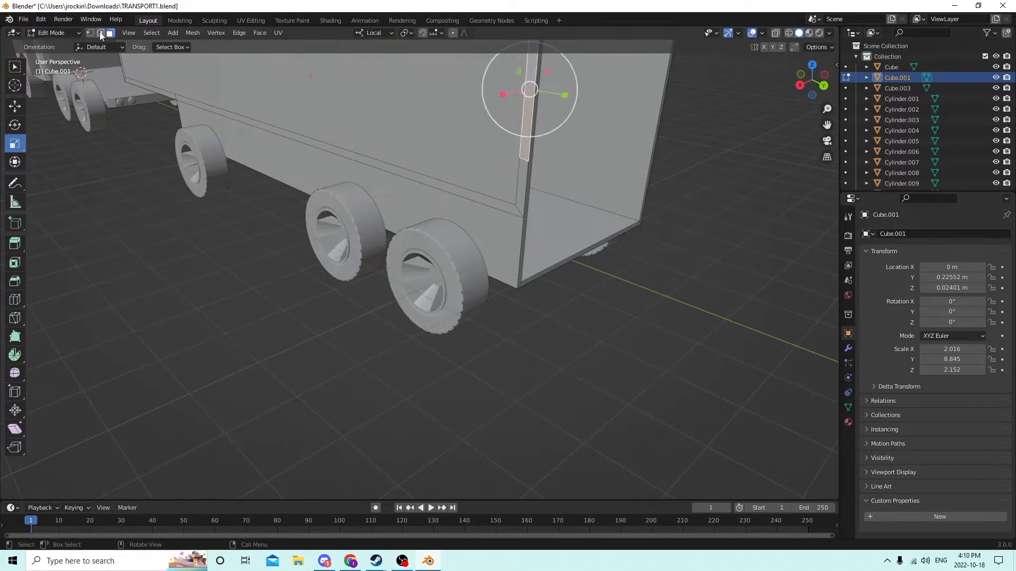
pyautogui.click(522, 164)
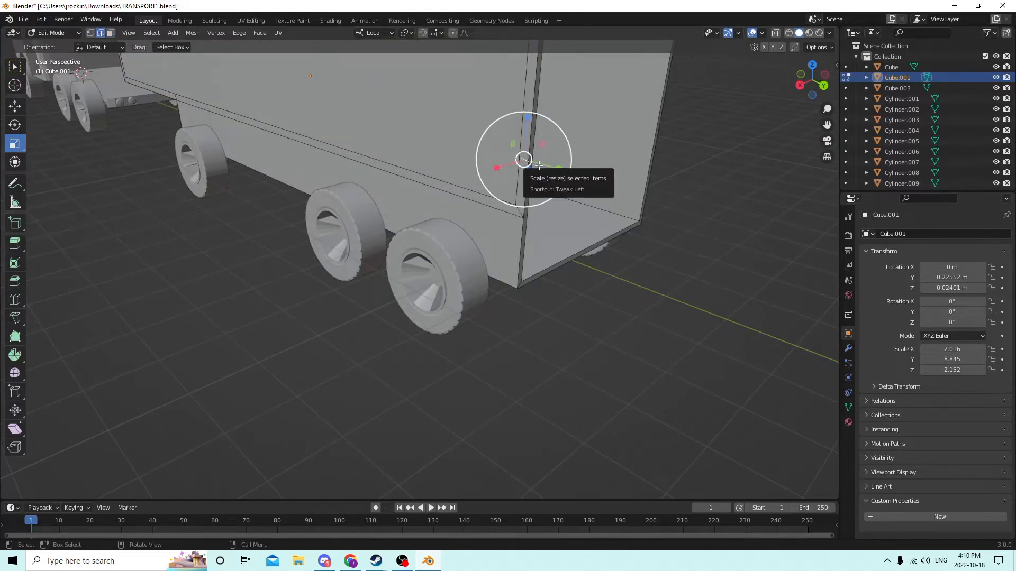
pyautogui.press('x')
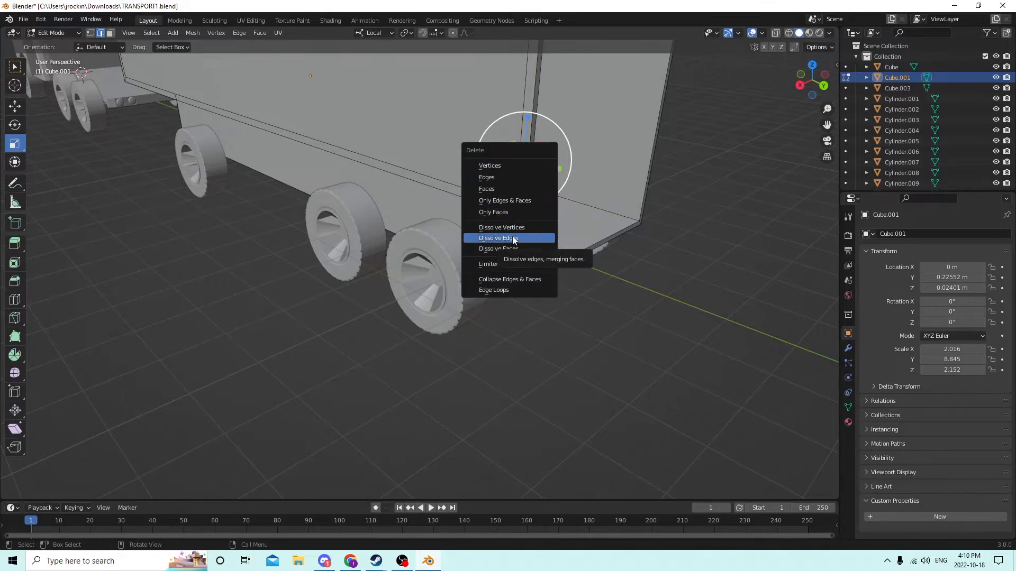
pyautogui.click(513, 239)
# Select the inset panels on both trailer sides and scale them to 0.999 along local X to recess them slightly
pyautogui.moveTo(705, 163); pyautogui.dragTo(793, 145, button='middle')
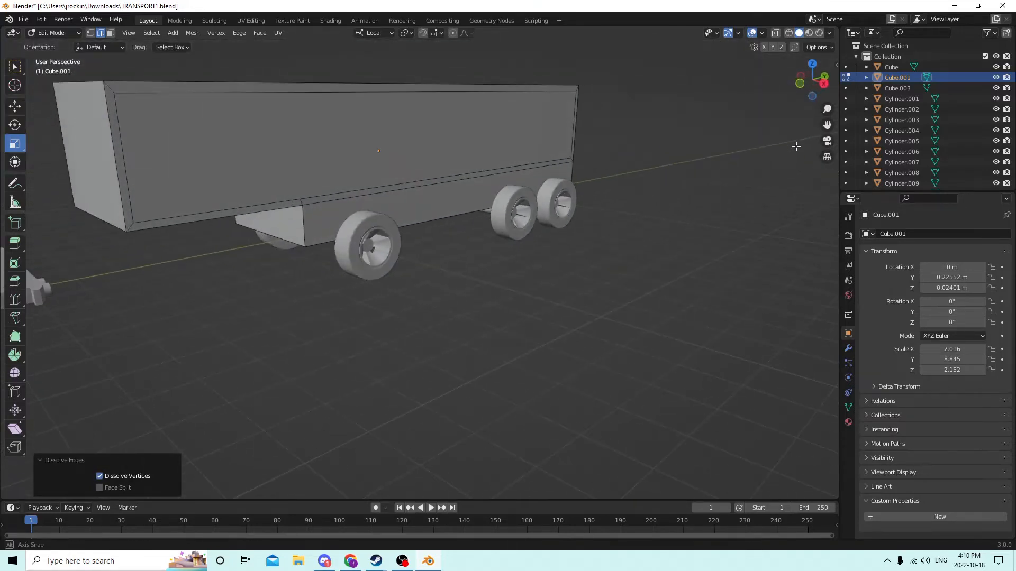
pyautogui.moveTo(497, 135); pyautogui.dragTo(434, 197, button='middle')
pyautogui.click(431, 187)
pyautogui.click(111, 33)
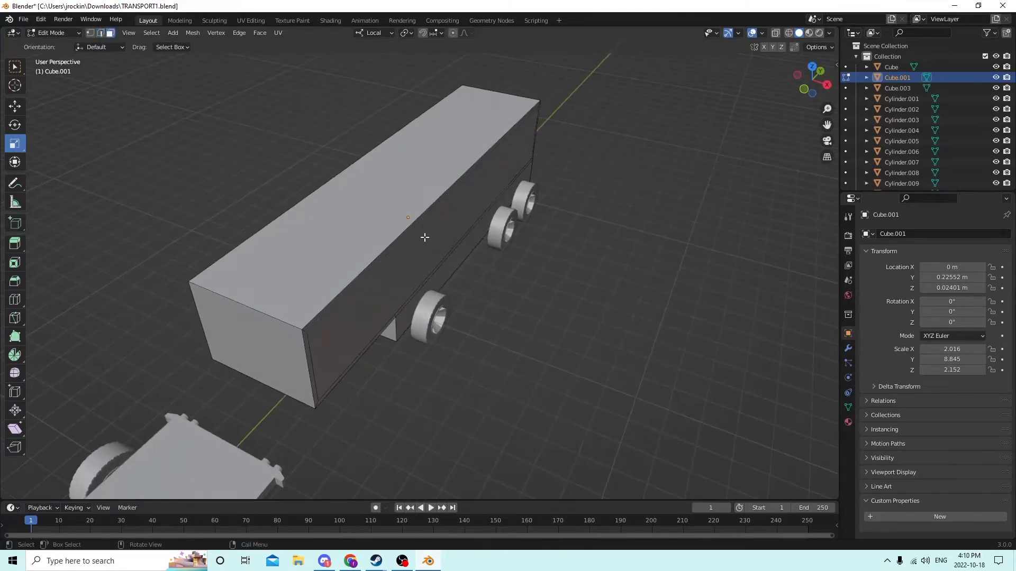
pyautogui.click(428, 257)
pyautogui.click(14, 107)
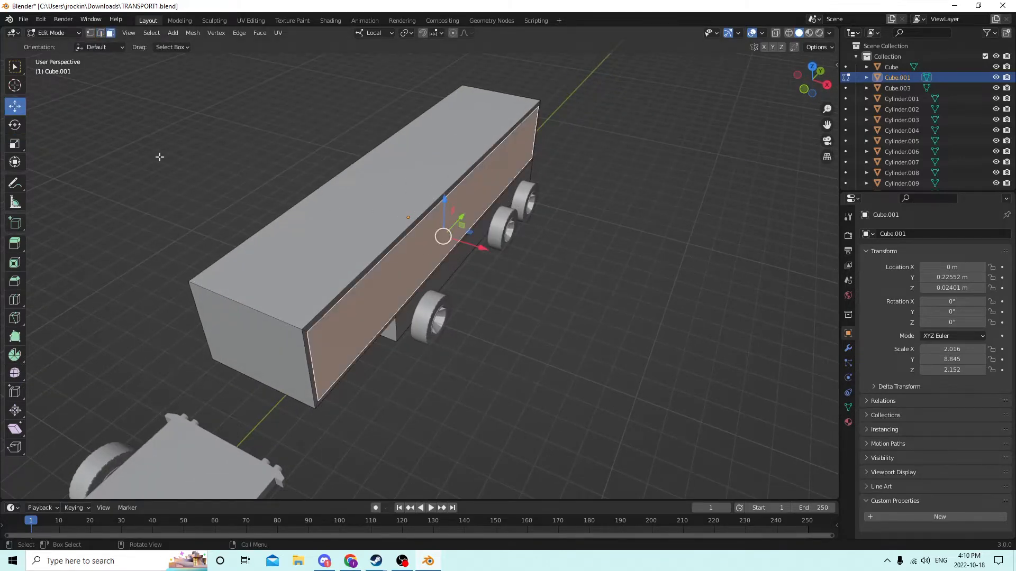
pyautogui.moveTo(355, 200); pyautogui.dragTo(275, 184, button='middle')
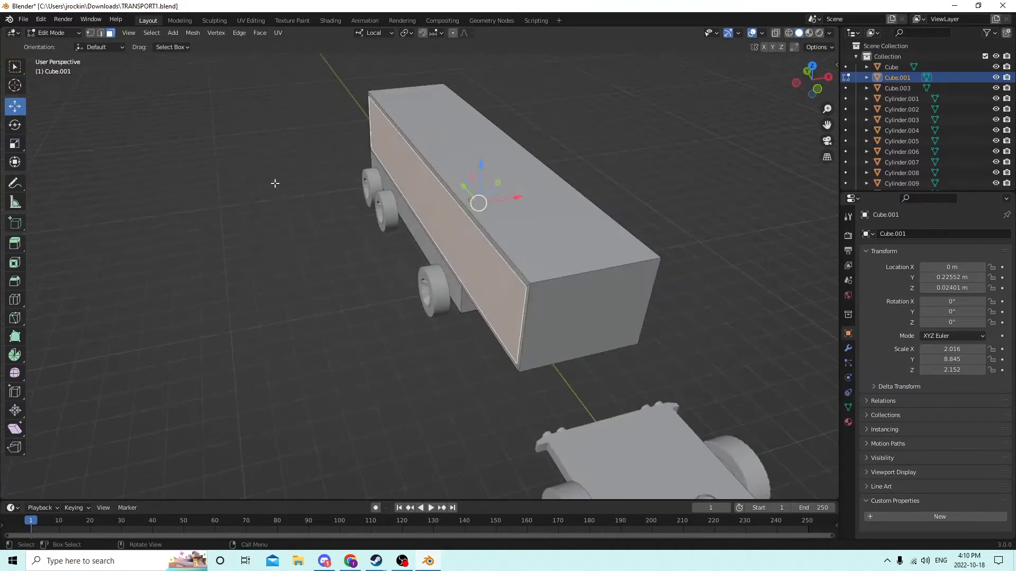
pyautogui.click(16, 144)
pyautogui.moveTo(338, 159); pyautogui.dragTo(466, 203, button='middle')
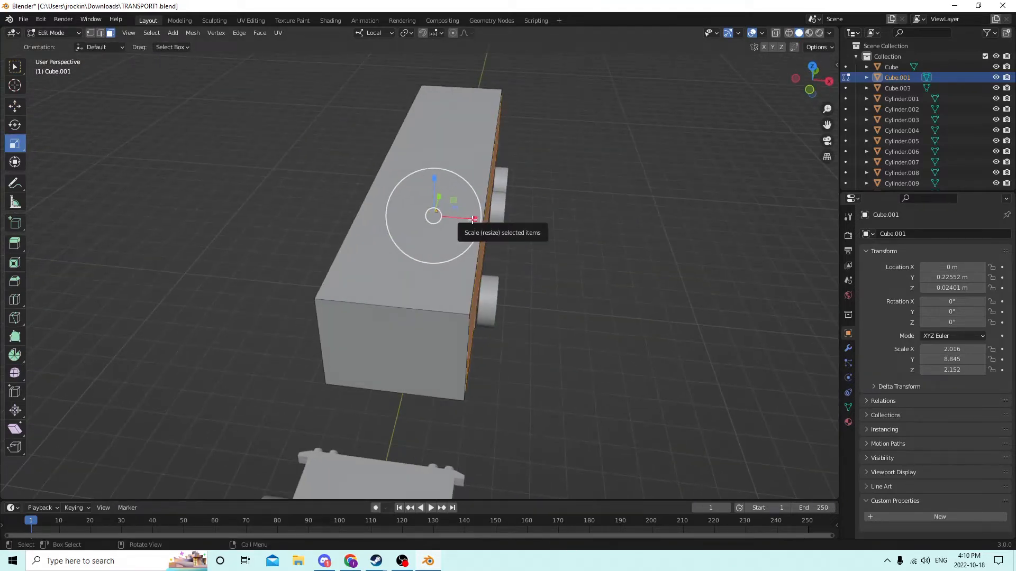
pyautogui.moveTo(473, 219); pyautogui.dragTo(471, 219)
pyautogui.moveTo(472, 219); pyautogui.dragTo(392, 174, button='middle')
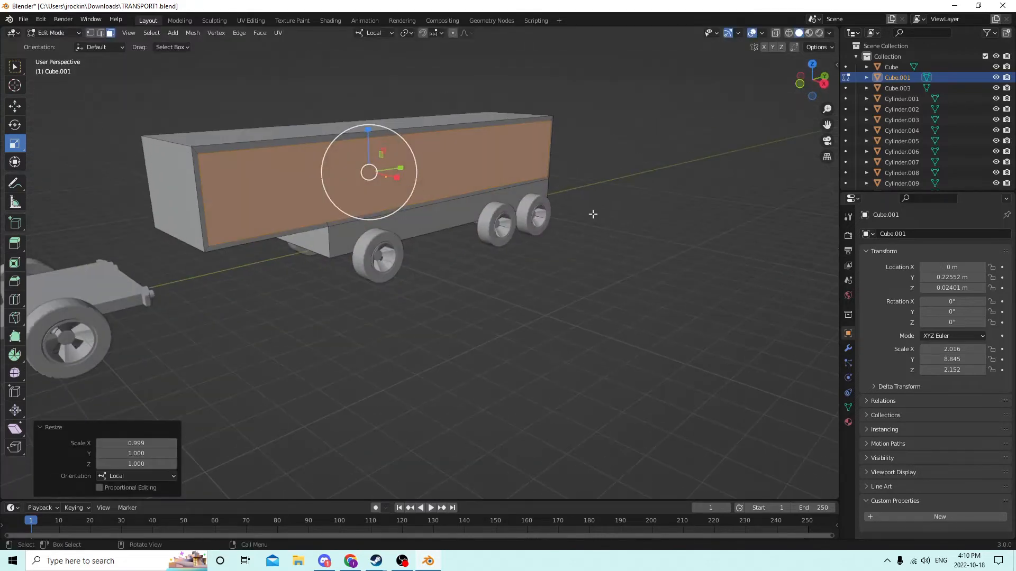
pyautogui.click(691, 185)
pyautogui.moveTo(691, 184); pyautogui.dragTo(612, 184, button='middle')
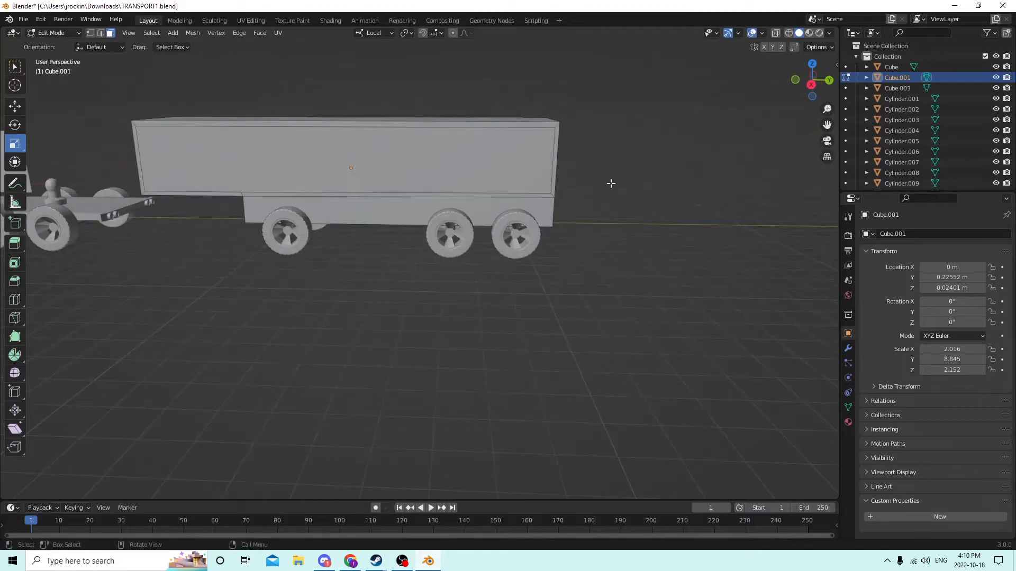
# Leave mesh editing and examine the trailer's sides, underside and wheel axles
pyautogui.moveTo(699, 149); pyautogui.dragTo(408, 168, button='middle')
pyautogui.moveTo(359, 170); pyautogui.dragTo(470, 122, button='middle')
pyautogui.scroll(7, 456, 203)
pyautogui.moveTo(426, 149); pyautogui.dragTo(375, 148, button='middle')
pyautogui.press('Tab')
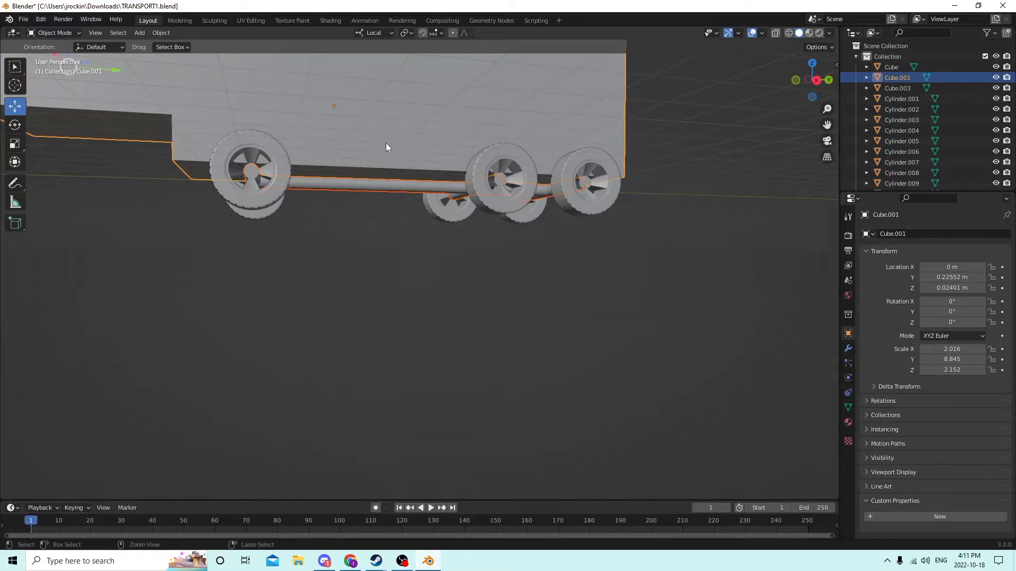
pyautogui.moveTo(403, 148); pyautogui.dragTo(489, 117, button='middle')
pyautogui.scroll(3, 317, 176)
pyautogui.scroll(-2, 321, 190)
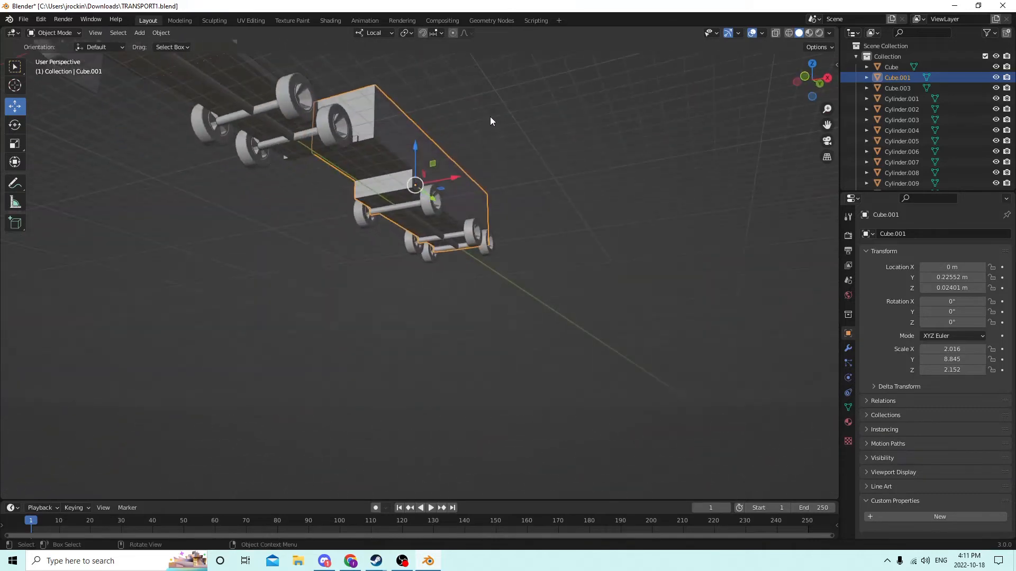
pyautogui.keyDown('shift'); pyautogui.moveTo(717, 56); pyautogui.dragTo(438, 162, button='middle'); pyautogui.keyUp('shift')
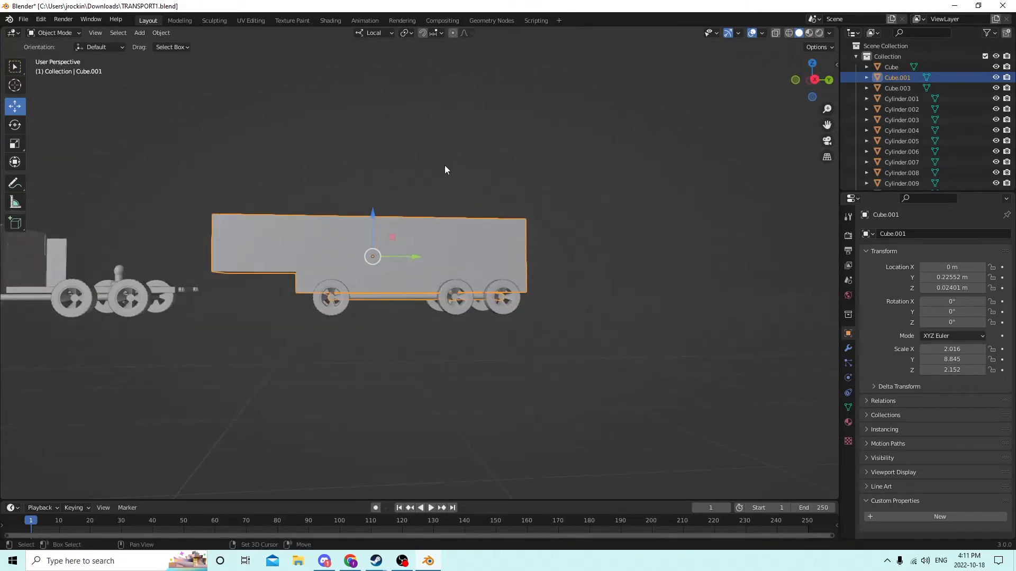
# Add a cylinder and move it about 0.149 m along local Y and 0.0093 m down, beneath the trailer's front overhang
pyautogui.hotkey('shift', 'a')
pyautogui.moveTo(442, 167)
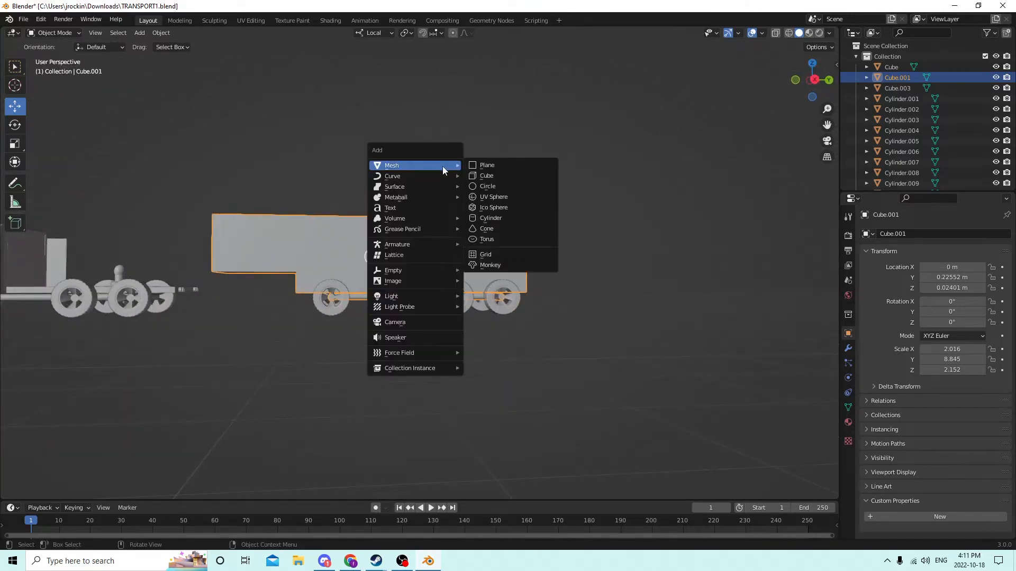
pyautogui.click(498, 223)
pyautogui.moveTo(476, 208); pyautogui.dragTo(184, 336, button='middle')
pyautogui.press('g')
pyautogui.press('y')
pyautogui.press('y')
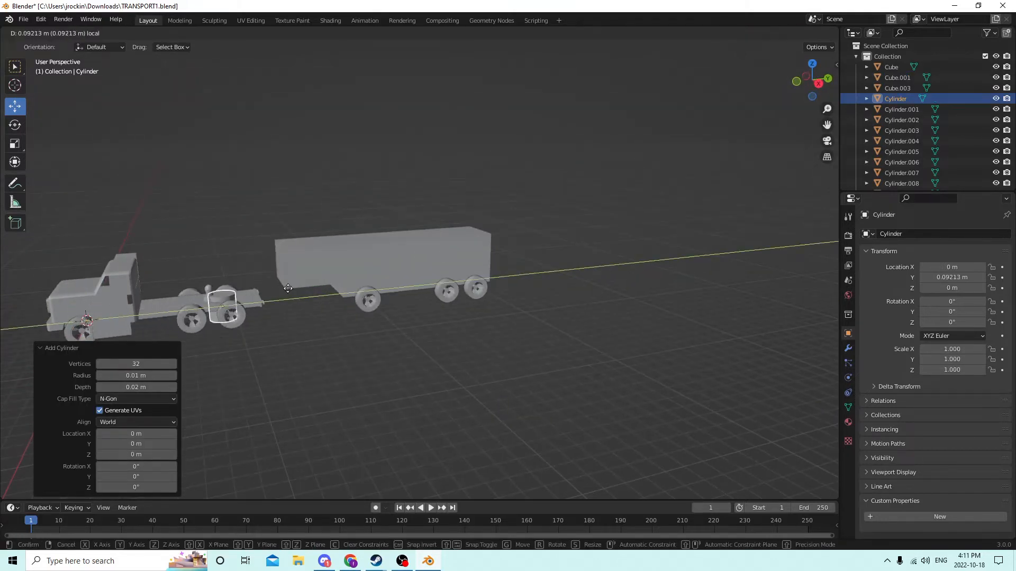
pyautogui.click(320, 271)
pyautogui.moveTo(296, 256); pyautogui.dragTo(294, 269)
pyautogui.scroll(2, 295, 269)
pyautogui.moveTo(294, 269); pyautogui.dragTo(292, 222, button='middle')
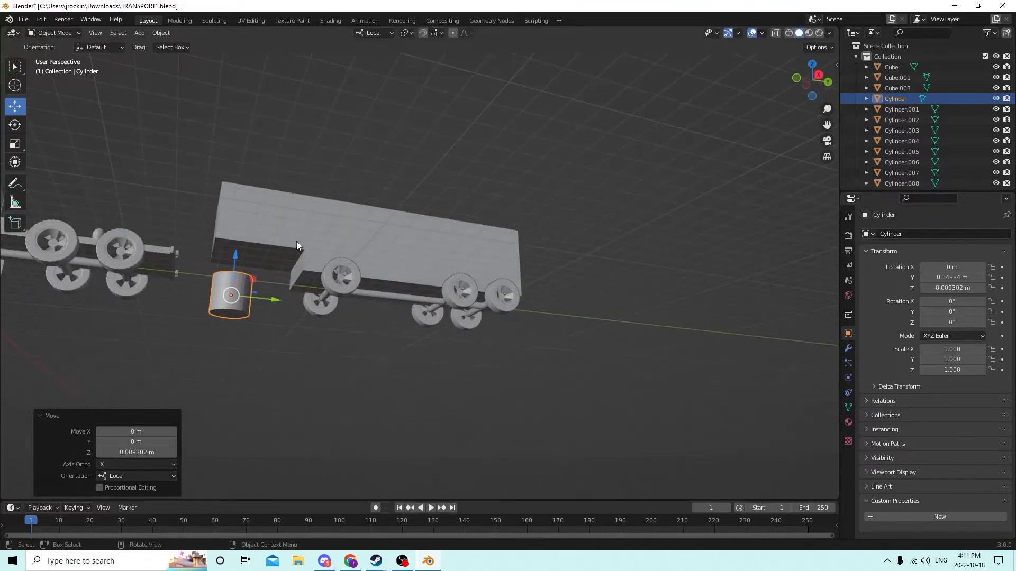
# Scale the cylinder uniformly to 0.798 and flatten it to 0.545 along local Z
pyautogui.press('s')
pyautogui.click(385, 285)
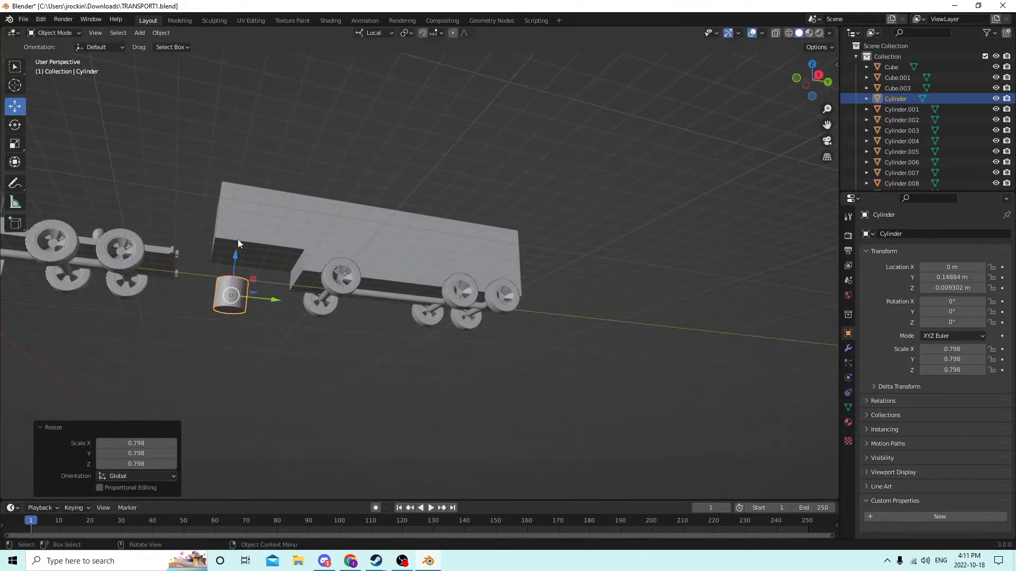
pyautogui.click(15, 149)
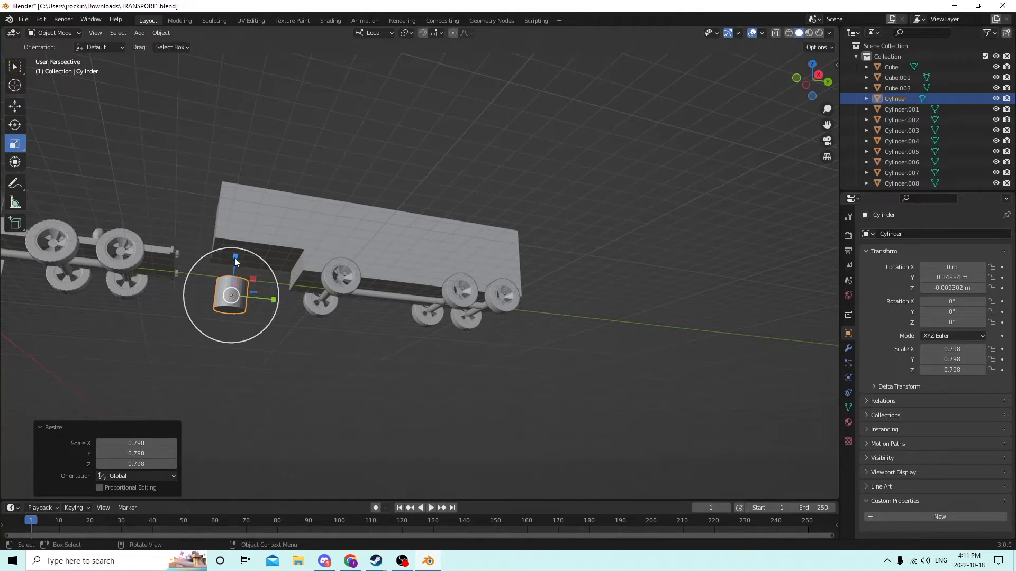
pyautogui.moveTo(234, 259); pyautogui.dragTo(229, 275)
pyautogui.moveTo(228, 274); pyautogui.dragTo(235, 294, button='middle')
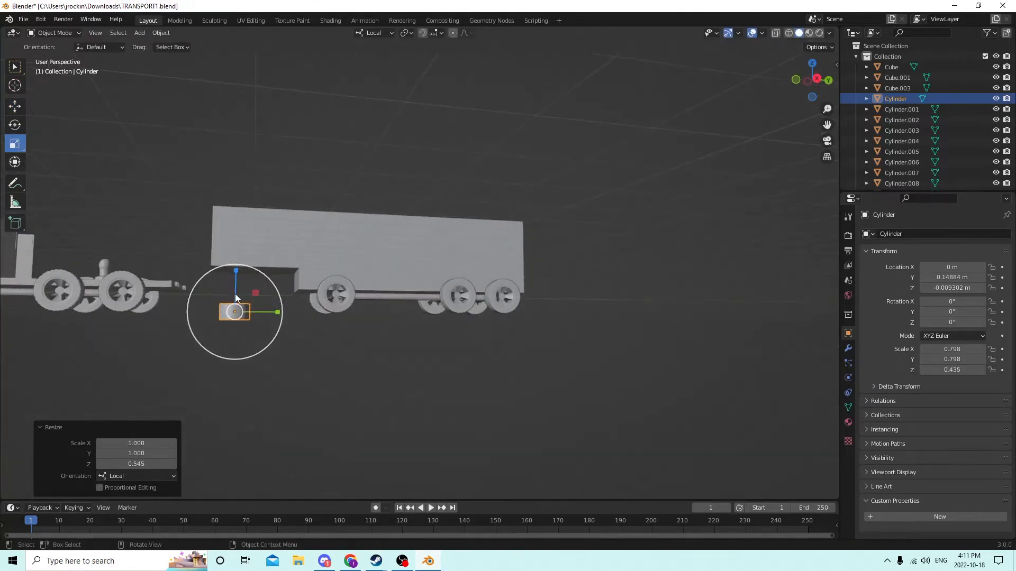
# Duplicate the flattened cylinder in place, stretch the copy to 1.552 along local Z and scale it uniformly to 0.796
pyautogui.hotkey('shift', 'd')
pyautogui.press('Escape')
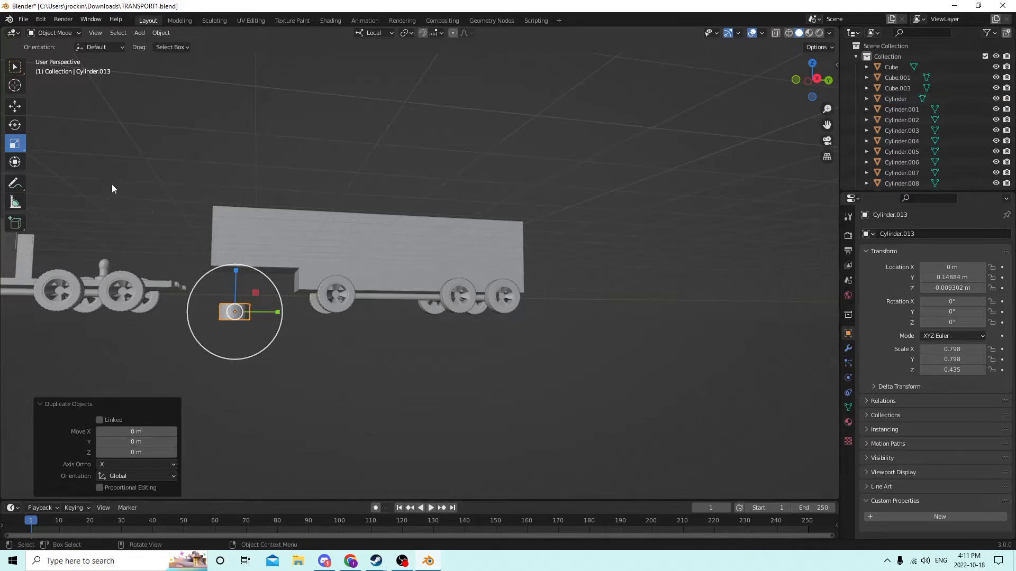
pyautogui.moveTo(236, 272); pyautogui.dragTo(234, 245)
pyautogui.press('s')
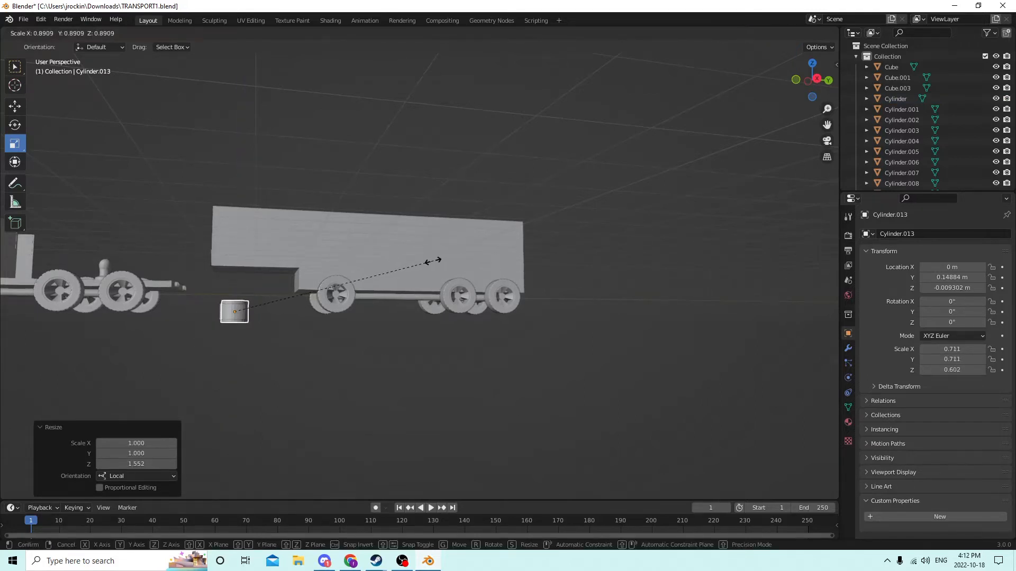
pyautogui.click(411, 262)
pyautogui.moveTo(379, 261)
pyautogui.mouseDown(button='middle')
pyautogui.moveTo(401, 198)
pyautogui.moveTo(505, 236)
pyautogui.moveTo(520, 261)
pyautogui.moveTo(413, 226)
pyautogui.moveTo(411, 195)
pyautogui.moveTo(375, 273)
pyautogui.mouseUp(button='middle')
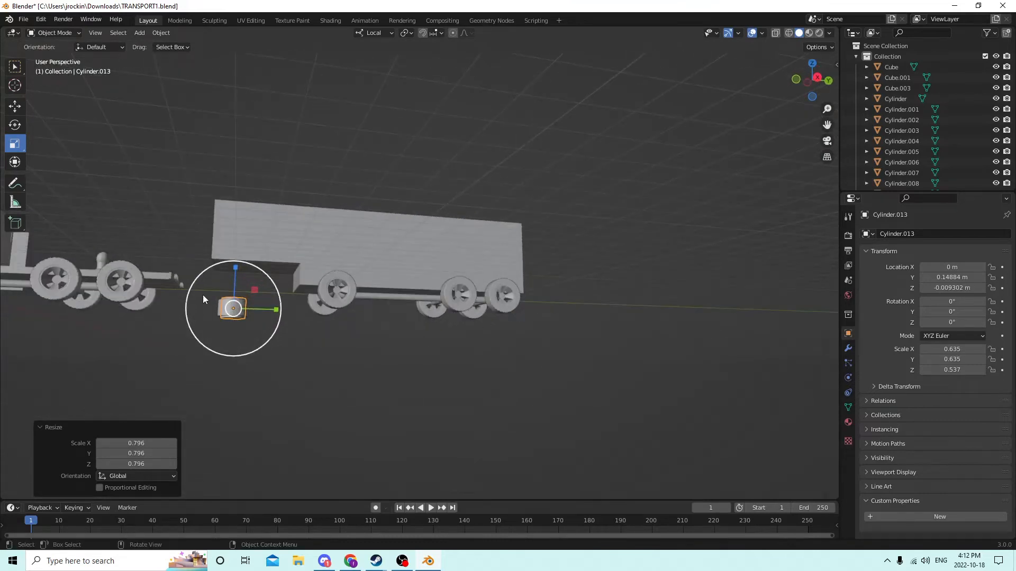
# Subtract the inner cylinder from the flattened cylinder with a Bool Tool difference, making a ring
pyautogui.click(218, 311)
pyautogui.click(167, 33)
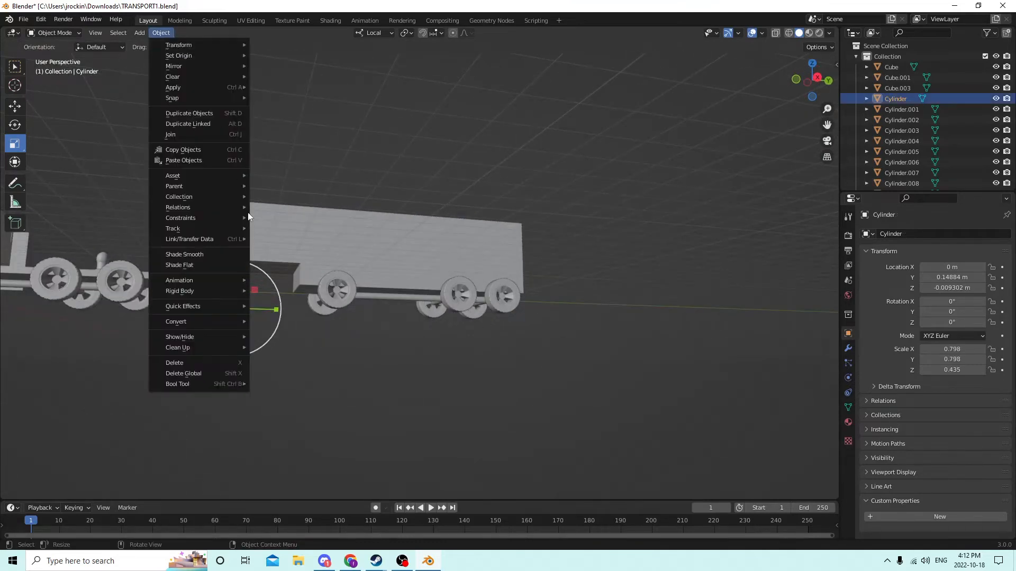
pyautogui.moveTo(205, 384)
pyautogui.moveTo(271, 400); pyautogui.dragTo(322, 180, button='middle')
# Move the ring to the truck's hitch ball, at about Y 0.0833 m and Z 0.0104 m
pyautogui.click(16, 106)
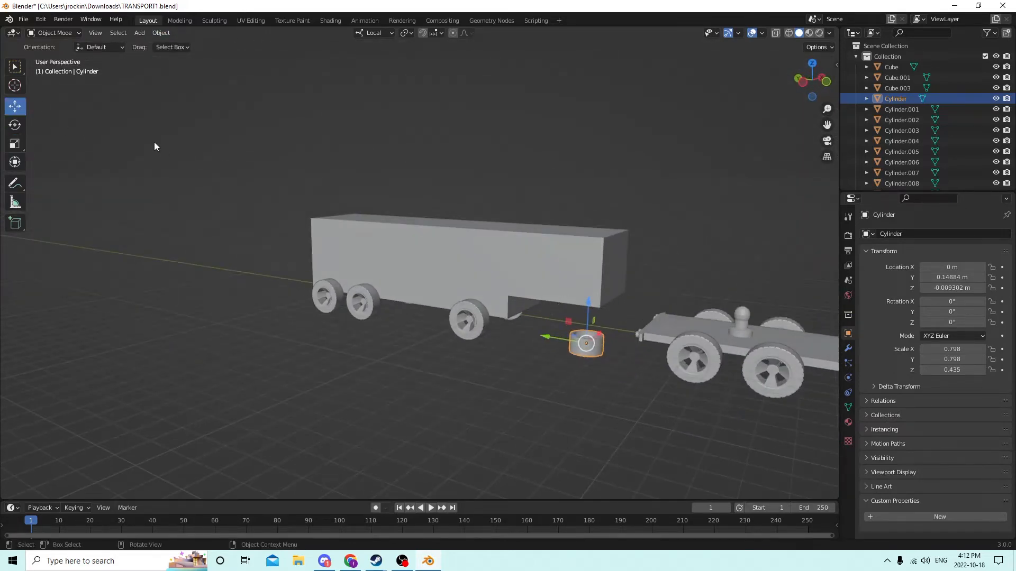
pyautogui.moveTo(154, 142); pyautogui.dragTo(450, 251, button='middle')
pyautogui.moveTo(570, 347); pyautogui.dragTo(740, 294)
pyautogui.rightClick(743, 305)
pyautogui.moveTo(740, 299); pyautogui.dragTo(649, 273, button='middle')
pyautogui.scroll(3, 650, 302)
pyautogui.moveTo(700, 329); pyautogui.dragTo(723, 335, button='middle')
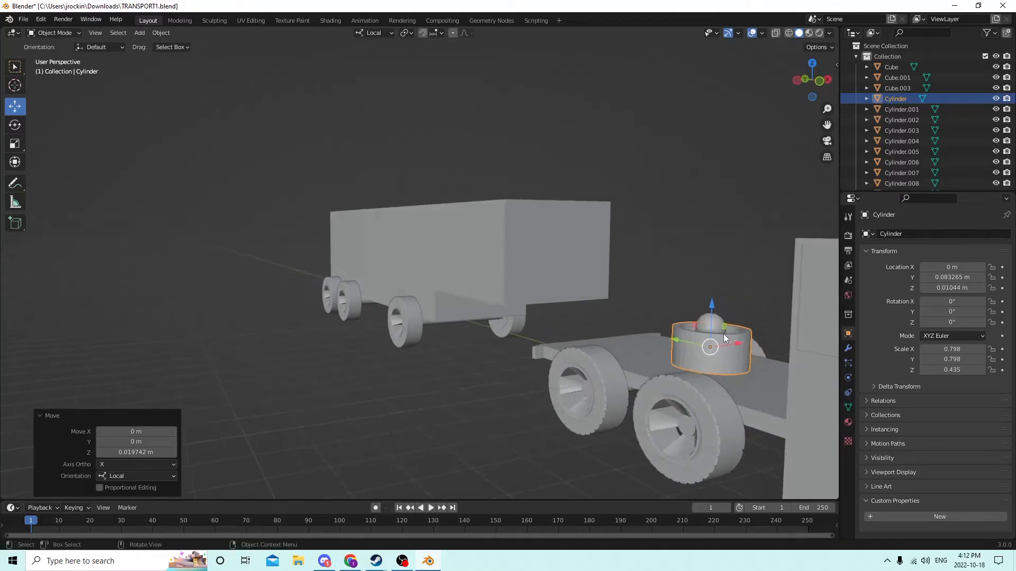
# Scale the ring uniformly to 0.667 and adjust its height to about Z 0.0109 m around the hitch ball
pyautogui.moveTo(712, 304); pyautogui.dragTo(714, 279)
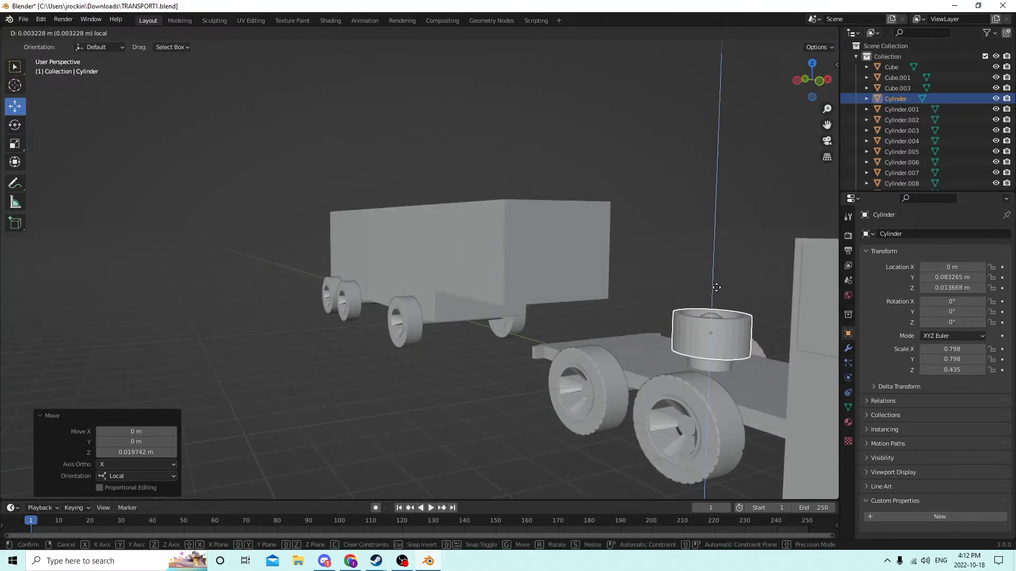
pyautogui.moveTo(716, 288); pyautogui.dragTo(717, 288)
pyautogui.press('s')
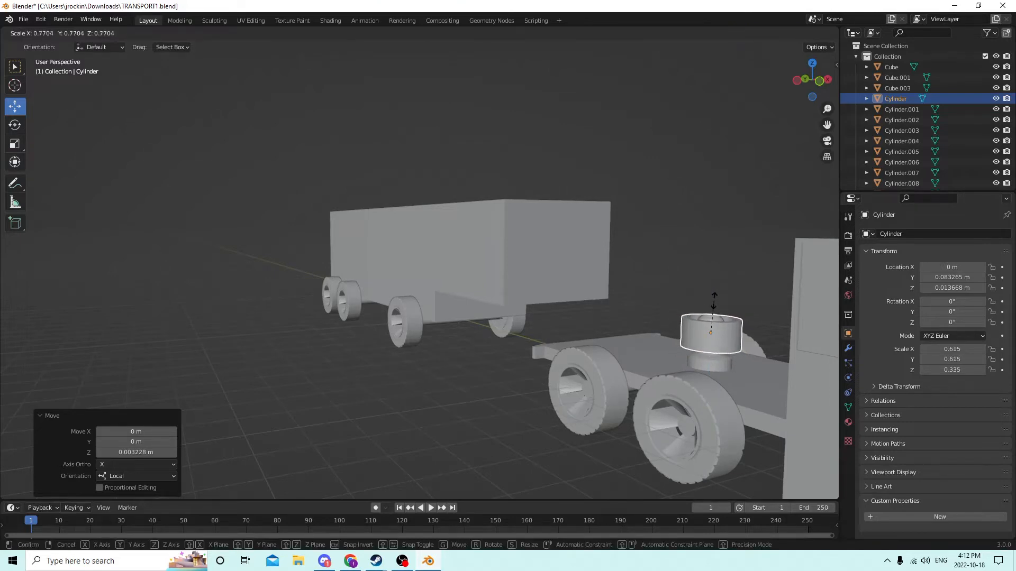
pyautogui.click(713, 306)
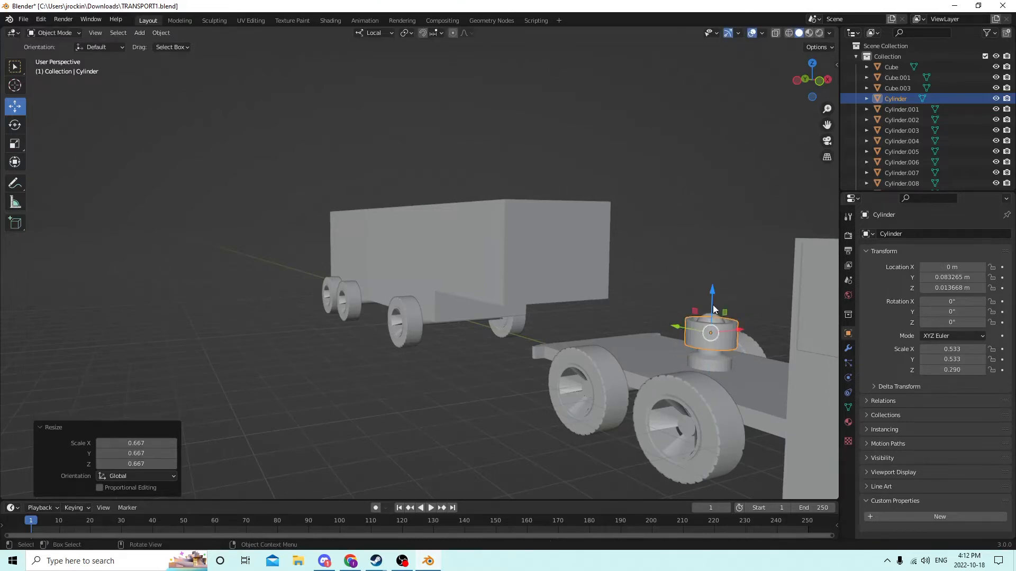
pyautogui.moveTo(714, 305); pyautogui.dragTo(750, 283, button='middle')
pyautogui.moveTo(718, 250); pyautogui.dragTo(718, 257)
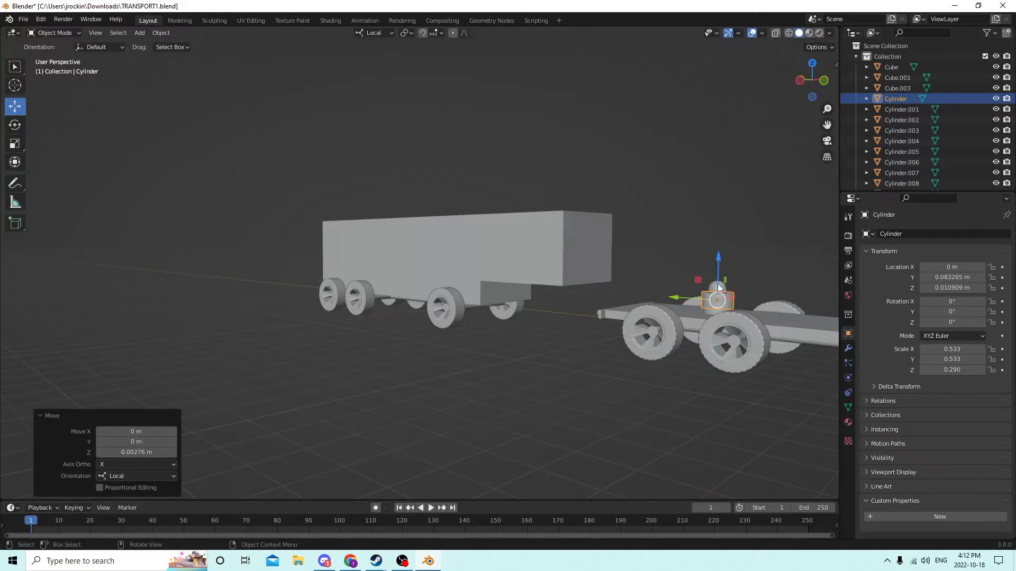
# In the truck frame's mesh, select the linked hitch ball geometry, flatten it to 0.732 along local Z and lower it slightly
pyautogui.click(729, 289)
pyautogui.press('Tab')
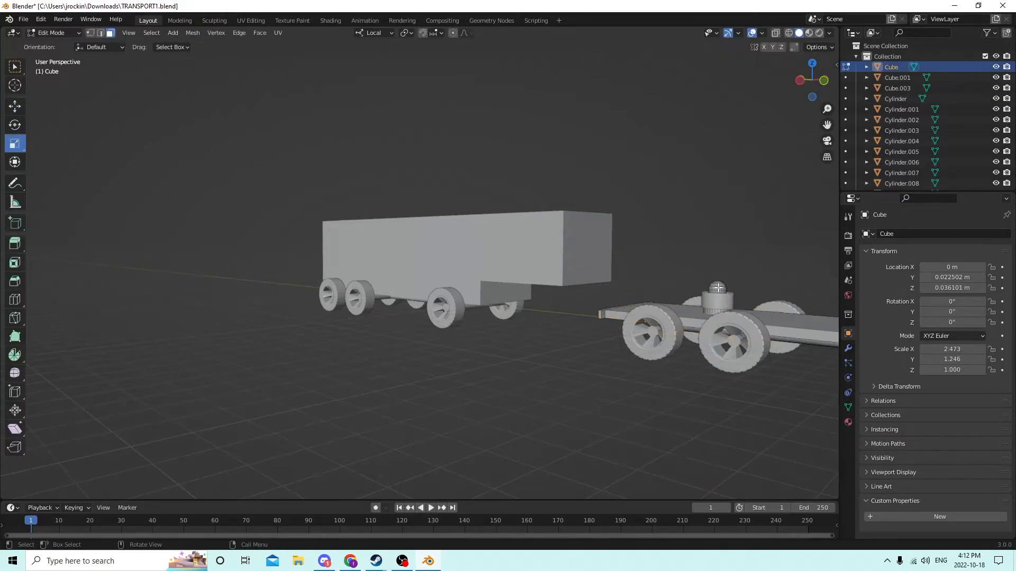
pyautogui.press('l')
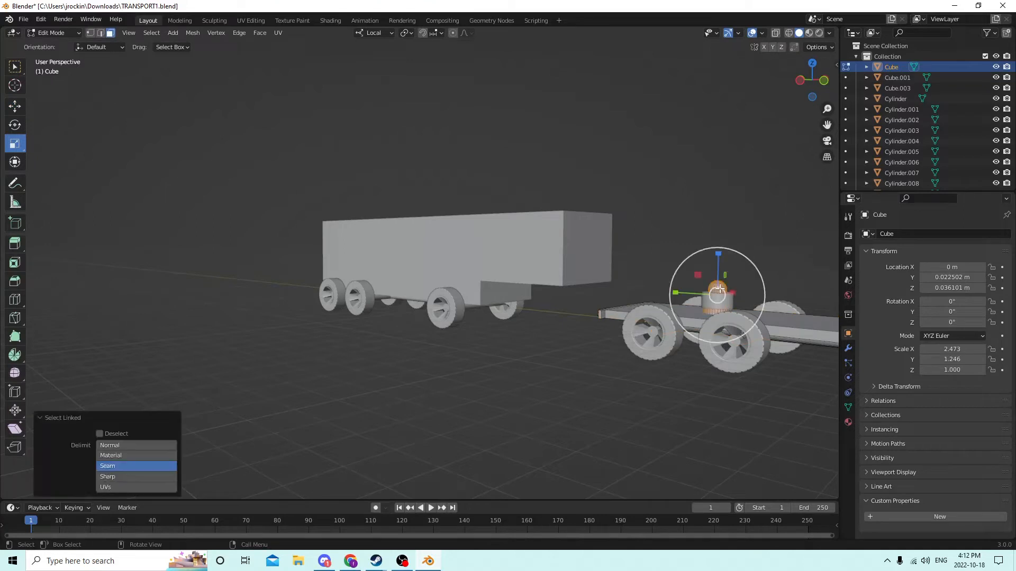
pyautogui.moveTo(717, 257); pyautogui.dragTo(718, 269)
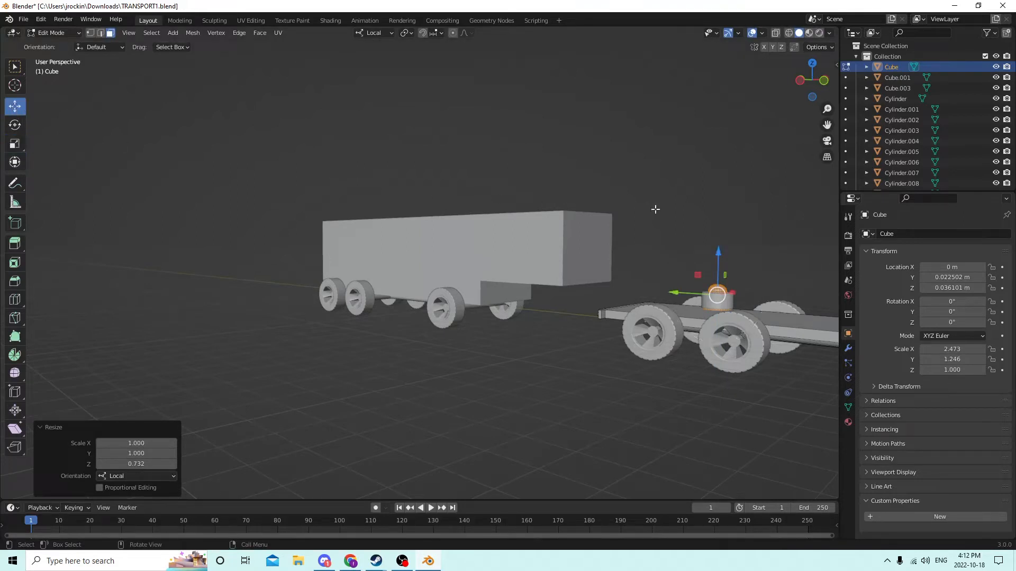
pyautogui.moveTo(721, 253); pyautogui.dragTo(719, 259)
pyautogui.moveTo(719, 260)
pyautogui.mouseDown(button='middle')
pyautogui.moveTo(706, 243)
pyautogui.moveTo(710, 258)
pyautogui.moveTo(670, 263)
pyautogui.moveTo(701, 267)
pyautogui.mouseUp(button='middle')
pyautogui.scroll(2, 710, 260)
pyautogui.scroll(-2, 701, 267)
pyautogui.press('Tab')
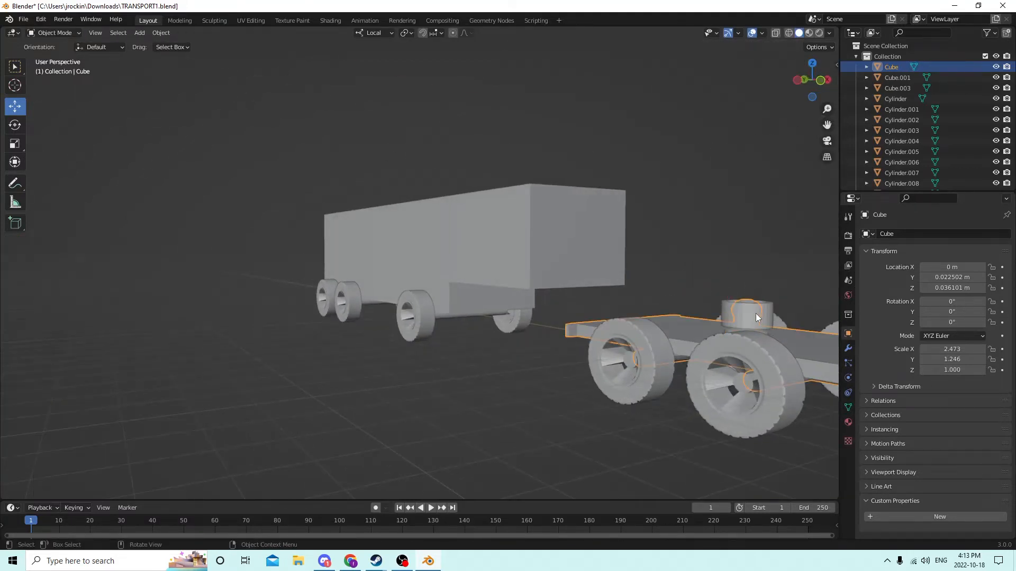
# Lower the ring about 0.00086 m over the hitch ball and scale it uniformly to 0.882
pyautogui.click(756, 314)
pyautogui.moveTo(747, 272); pyautogui.dragTo(748, 276)
pyautogui.moveTo(748, 277); pyautogui.dragTo(751, 306, button='middle')
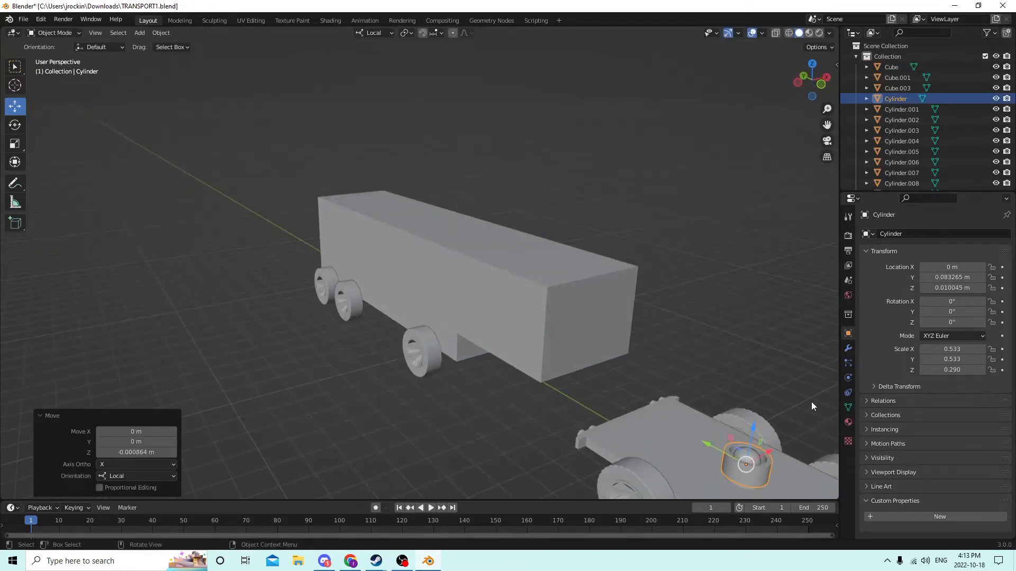
pyautogui.press('s')
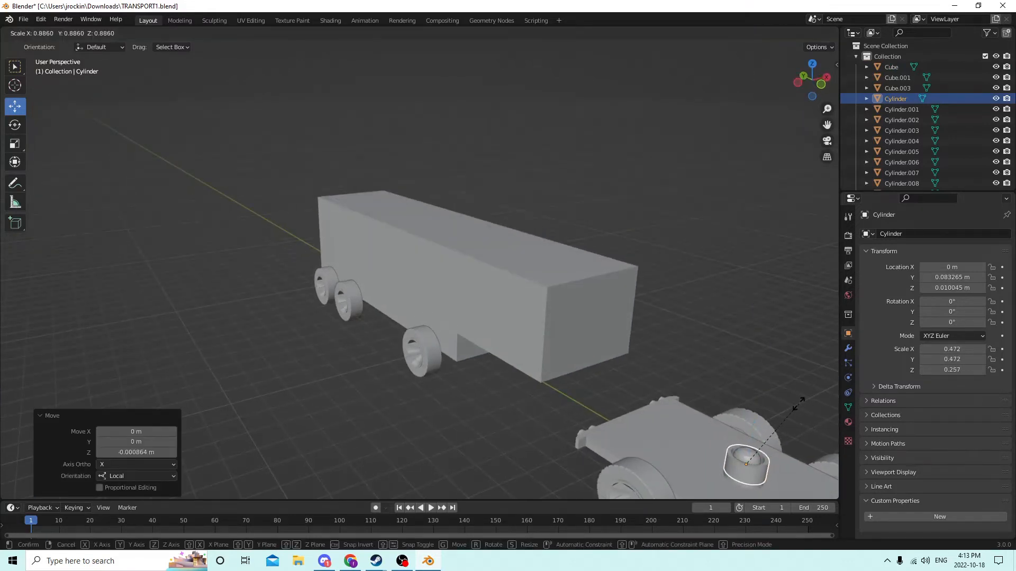
pyautogui.click(799, 404)
# Move the ring back beneath the trailer's front overhang, to about Y 0.1422 m and Z 0.0121 m
pyautogui.moveTo(789, 398); pyautogui.dragTo(789, 318, button='middle')
pyautogui.moveTo(787, 293); pyautogui.dragTo(750, 289)
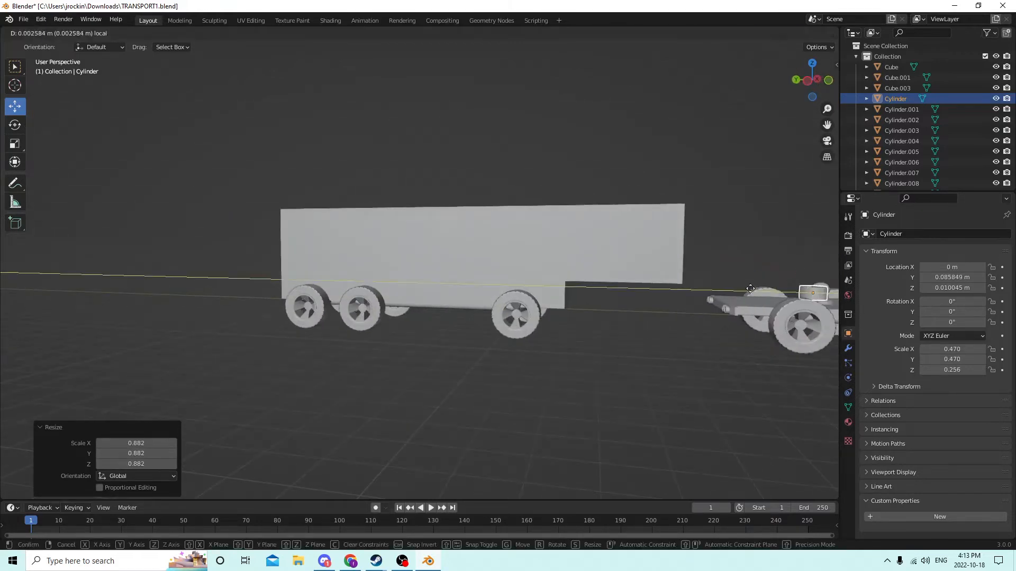
pyautogui.moveTo(623, 283); pyautogui.dragTo(611, 281)
pyautogui.moveTo(611, 280); pyautogui.dragTo(655, 256, button='middle')
pyautogui.moveTo(687, 259); pyautogui.dragTo(682, 247)
pyautogui.moveTo(682, 248); pyautogui.dragTo(637, 267, button='middle')
pyautogui.scroll(1, 629, 266)
pyautogui.moveTo(780, 258); pyautogui.dragTo(778, 253)
# Join the ring to the trailer body and clear the selection
pyautogui.scroll(-2, 782, 249)
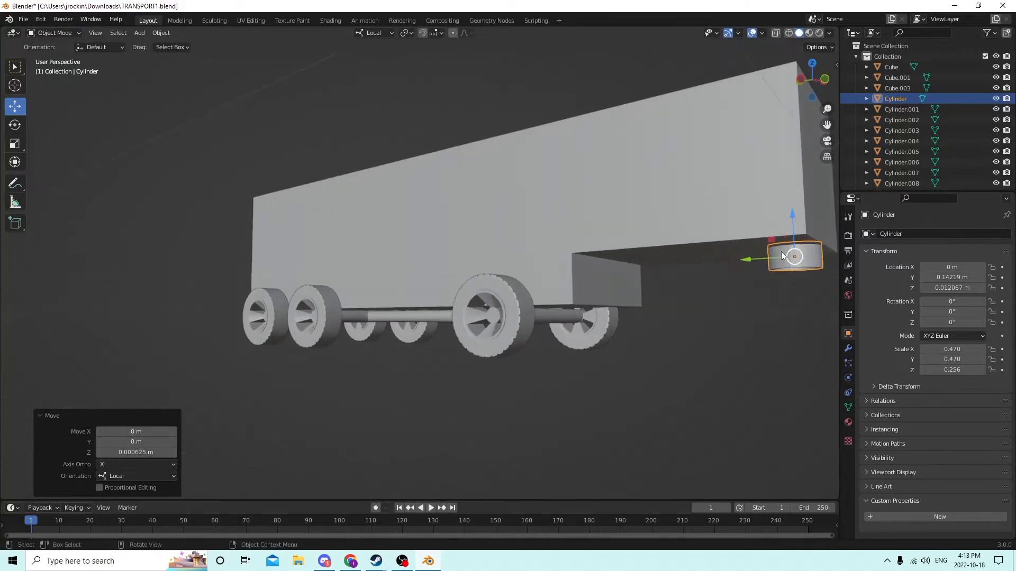
pyautogui.scroll(-2, 784, 262)
pyautogui.keyDown('shift'); pyautogui.click(619, 222); pyautogui.keyUp('shift')
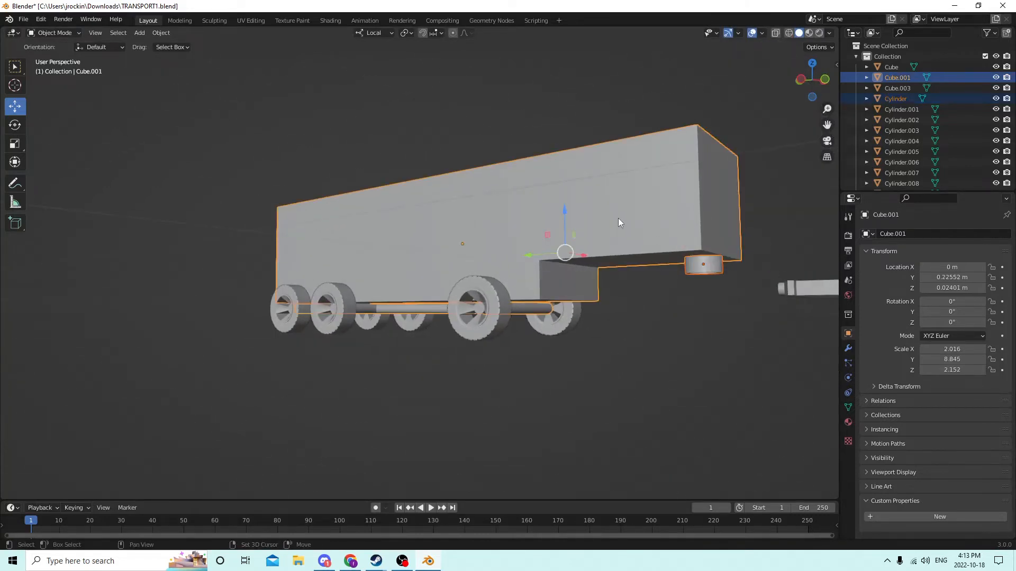
pyautogui.hotkey('ctrl', 'j')
pyautogui.moveTo(621, 228); pyautogui.dragTo(415, 315, button='middle')
pyautogui.click(746, 312)
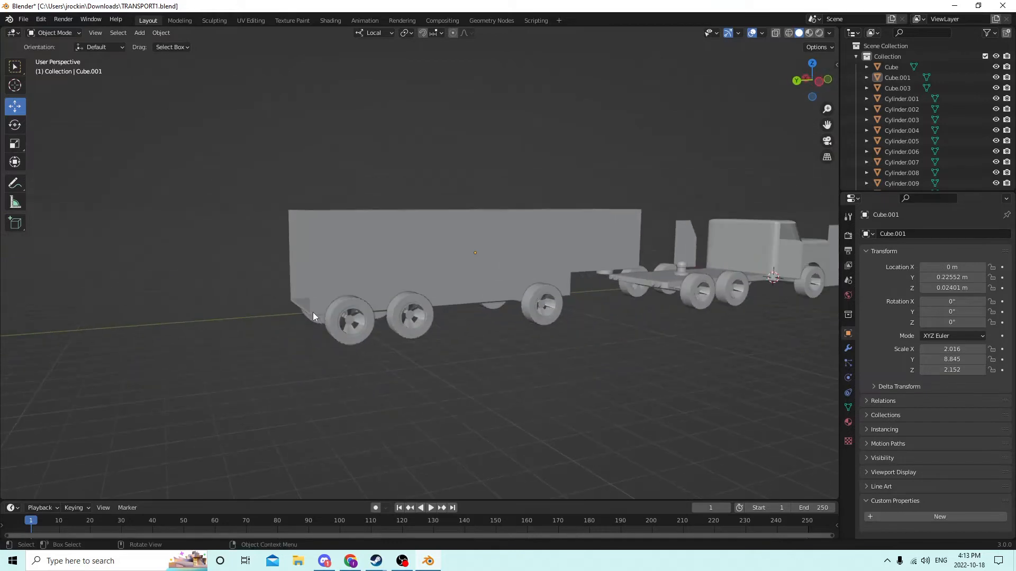
# Add a cube and move it to the trailer's open rear end, at about Y 0.3054 m and Z 0.0271 m
pyautogui.moveTo(313, 315); pyautogui.dragTo(541, 333, button='middle')
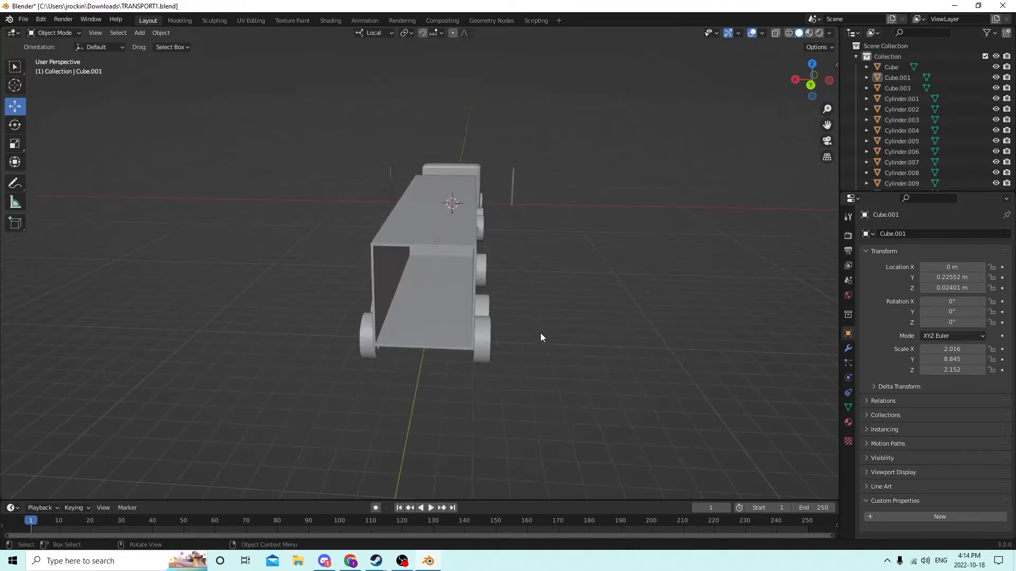
pyautogui.hotkey('shift', 'a')
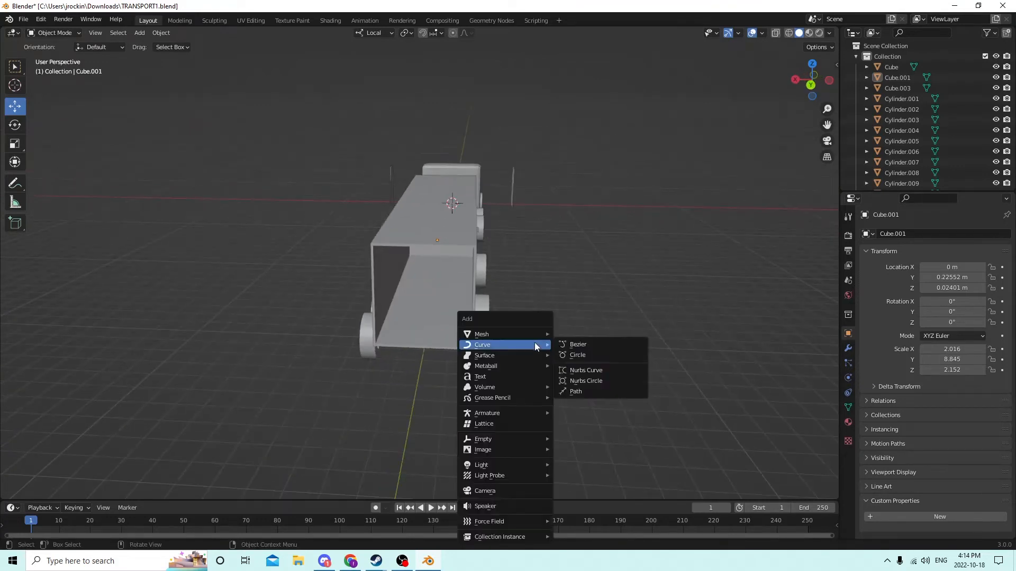
pyautogui.moveTo(483, 329)
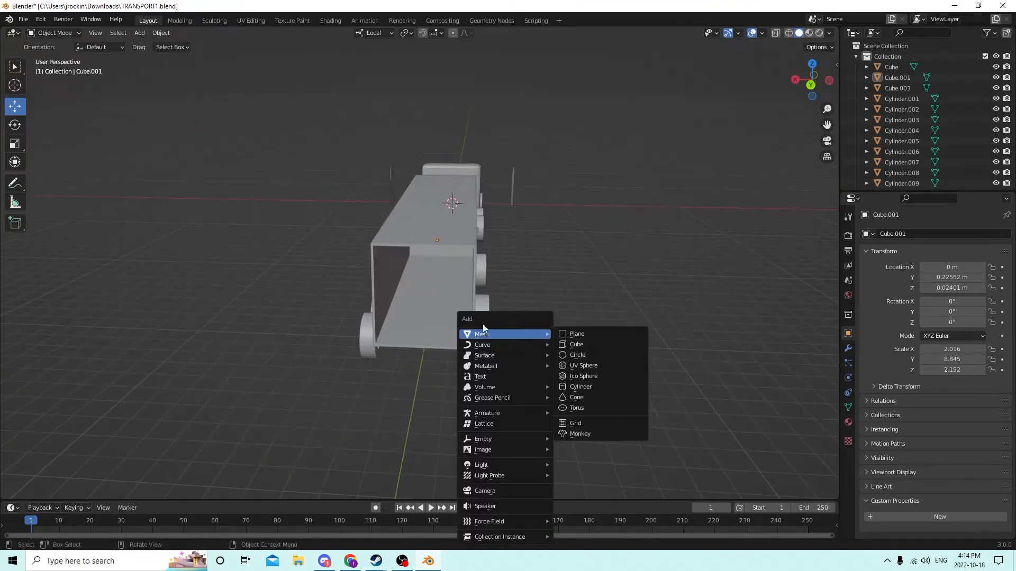
pyautogui.click(576, 345)
pyautogui.moveTo(573, 348); pyautogui.dragTo(420, 344, button='middle')
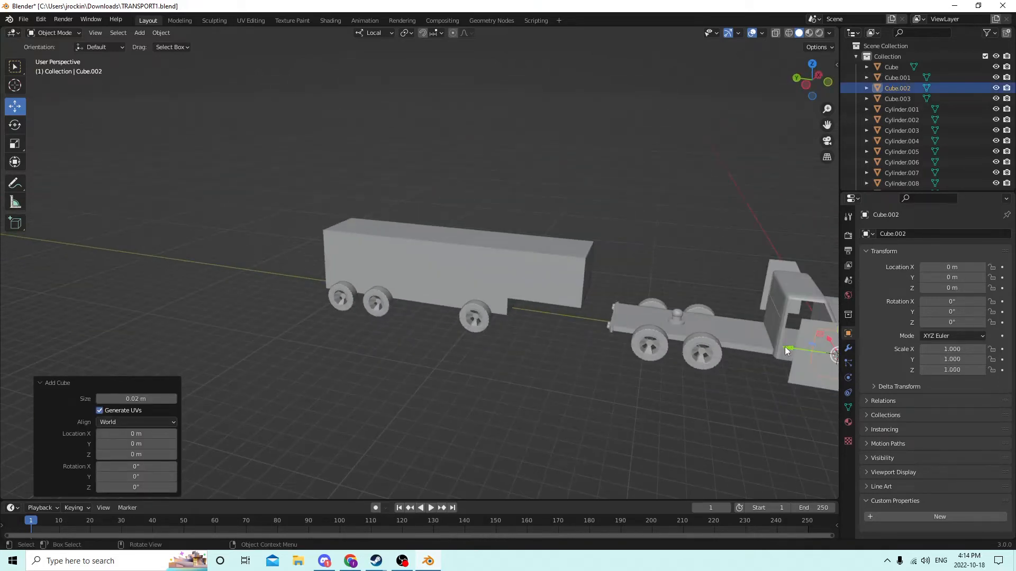
pyautogui.moveTo(785, 347); pyautogui.dragTo(297, 272)
pyautogui.moveTo(298, 271); pyautogui.dragTo(454, 249, button='middle')
pyautogui.scroll(4, 420, 263)
pyautogui.moveTo(270, 359); pyautogui.dragTo(268, 195)
pyautogui.moveTo(268, 195); pyautogui.dragTo(57, 100, button='middle')
# Flatten the cube along local Y to a scale of about 0.044, making a thin panel at the rear opening
pyautogui.click(20, 145)
pyautogui.moveTo(405, 204); pyautogui.dragTo(365, 225, button='middle')
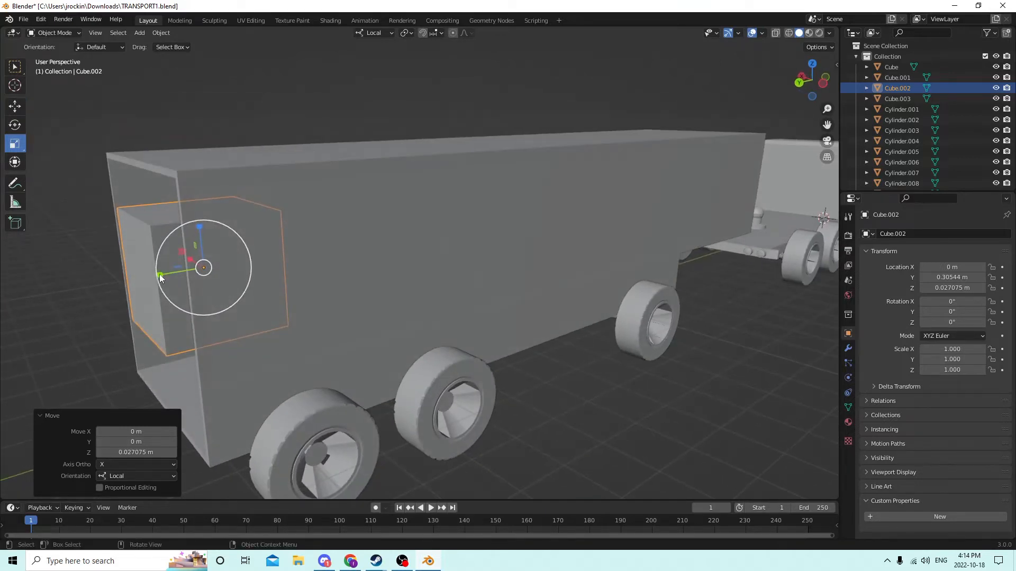
pyautogui.moveTo(160, 274); pyautogui.dragTo(201, 266)
pyautogui.moveTo(201, 265); pyautogui.dragTo(229, 274, button='middle')
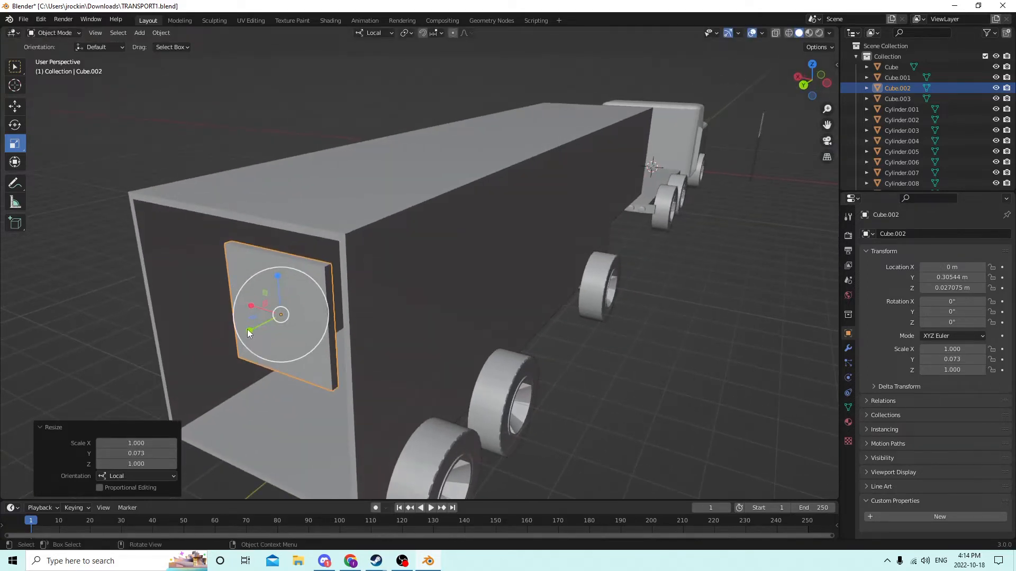
pyautogui.moveTo(249, 331); pyautogui.dragTo(262, 321)
pyautogui.moveTo(262, 321); pyautogui.dragTo(344, 315, button='middle')
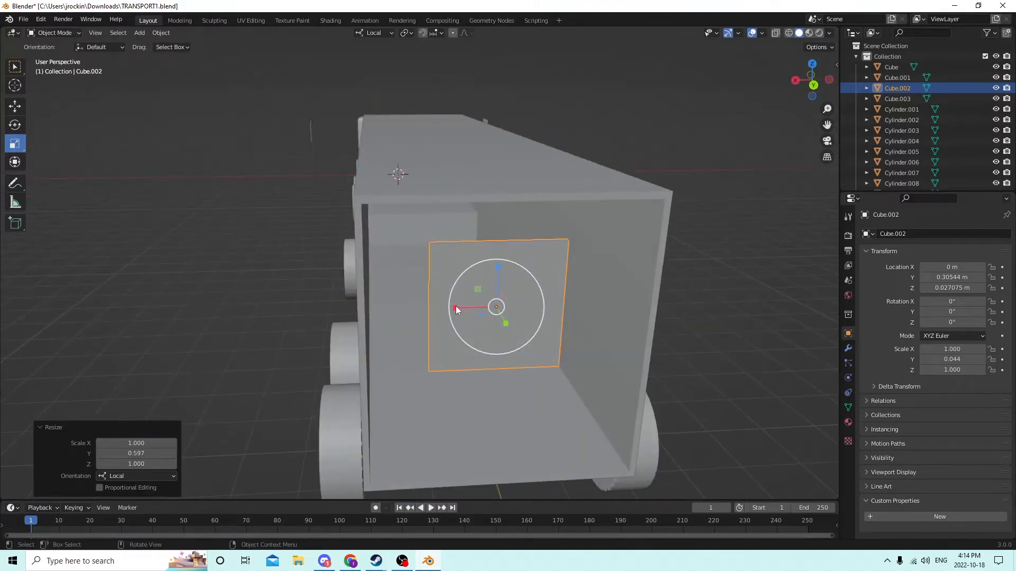
# Widen and heighten the trailer's rear panel to a scale of 1.888 in X and 1.964 in Z
pyautogui.moveTo(456, 305); pyautogui.dragTo(416, 308)
pyautogui.moveTo(416, 307); pyautogui.dragTo(650, 133, button='middle')
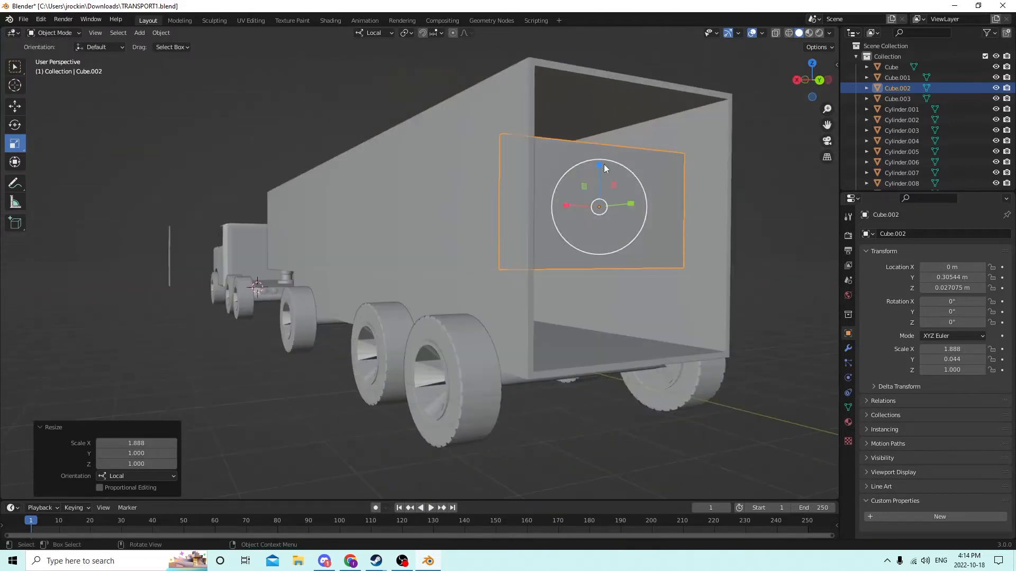
pyautogui.moveTo(604, 166); pyautogui.dragTo(605, 121)
pyautogui.moveTo(582, 128); pyautogui.dragTo(516, 124, button='middle')
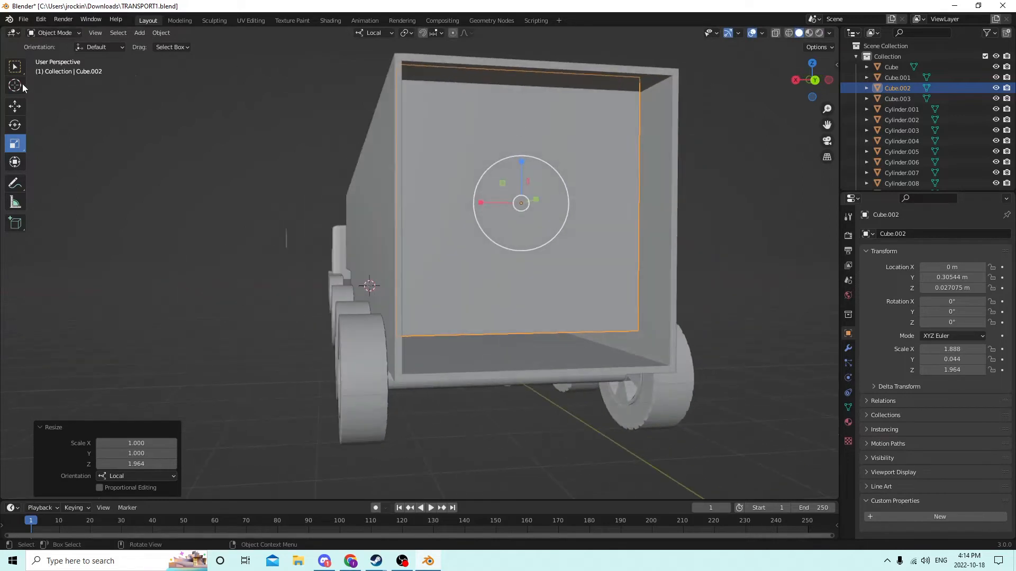
# Align the rear panel with the trailer's opening, placing it at Y 0.31346 m and Z 0.024259 m
pyautogui.click(15, 106)
pyautogui.moveTo(519, 151); pyautogui.dragTo(521, 185)
pyautogui.moveTo(521, 185); pyautogui.dragTo(581, 213, button='middle')
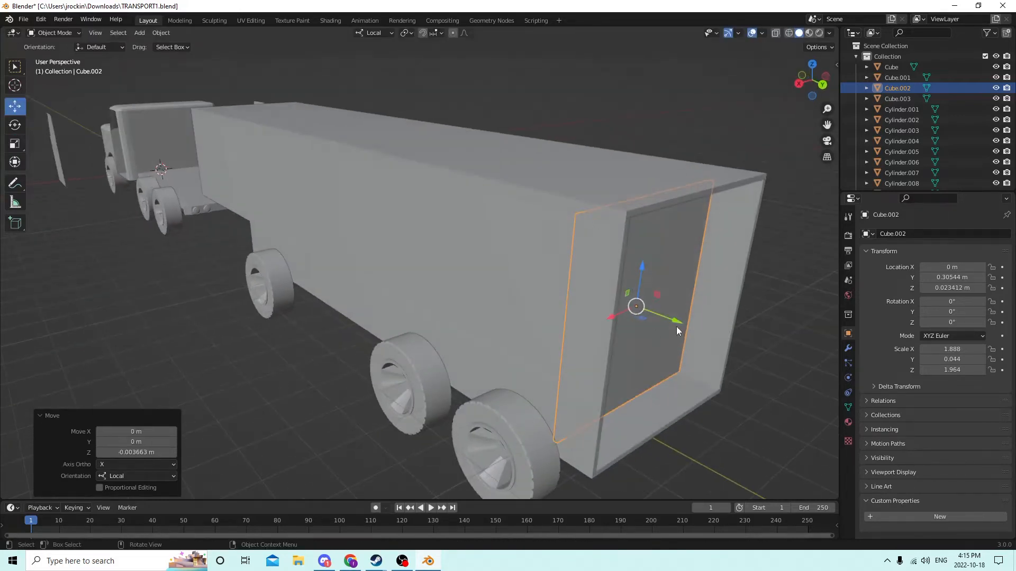
pyautogui.moveTo(676, 327); pyautogui.dragTo(723, 343)
pyautogui.moveTo(723, 343); pyautogui.dragTo(639, 294, button='middle')
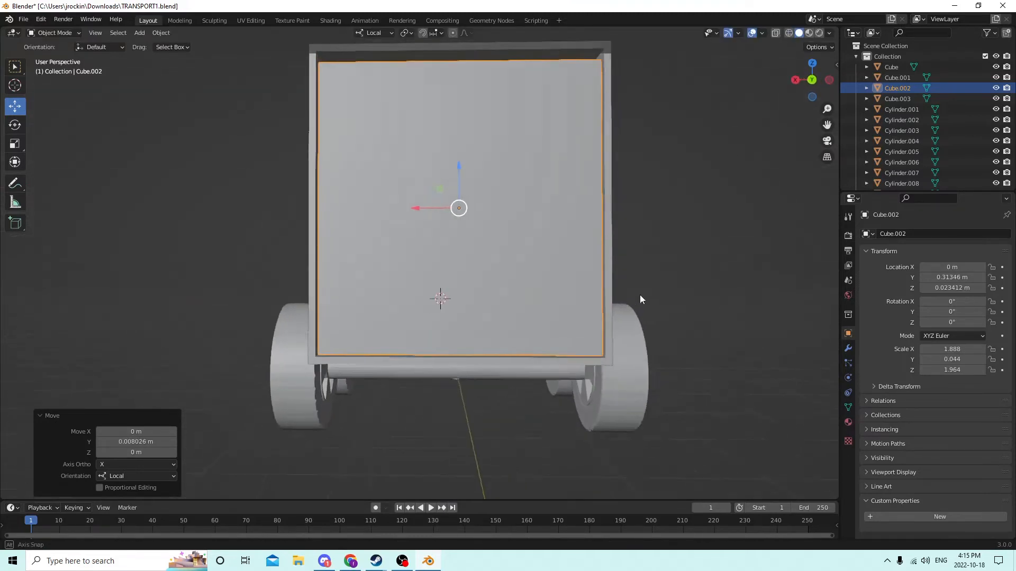
pyautogui.moveTo(467, 191); pyautogui.dragTo(465, 179)
pyautogui.moveTo(465, 179); pyautogui.dragTo(410, 166, button='middle')
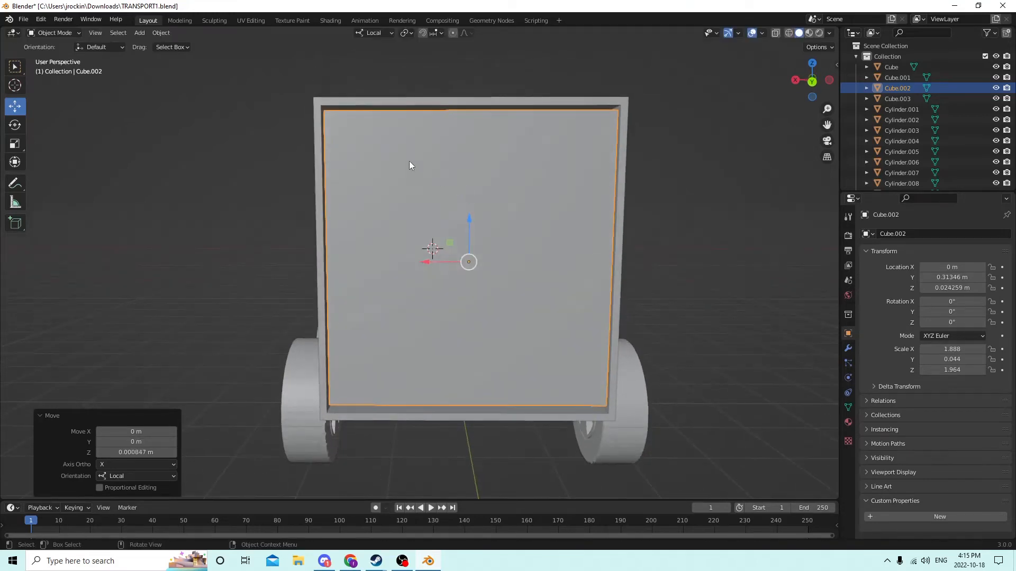
# Fit the rear panel closely inside the trailer's frame with a scale of 1.910 in X and 2.034 in Z
pyautogui.click(14, 145)
pyautogui.moveTo(468, 222); pyautogui.dragTo(466, 217)
pyautogui.moveTo(465, 217); pyautogui.dragTo(449, 192, button='middle')
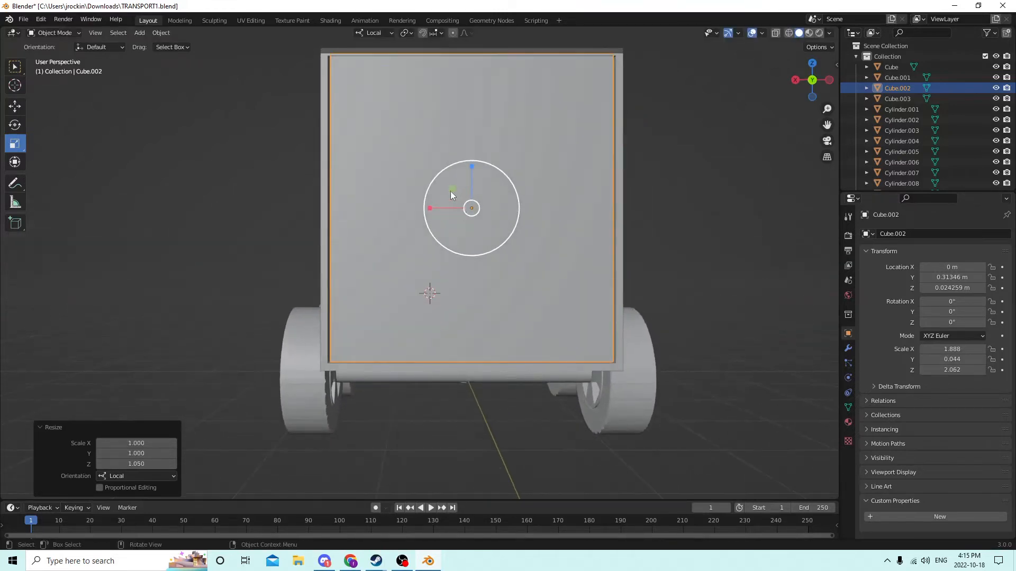
pyautogui.click(468, 168)
pyautogui.moveTo(466, 169); pyautogui.dragTo(468, 169, button='middle')
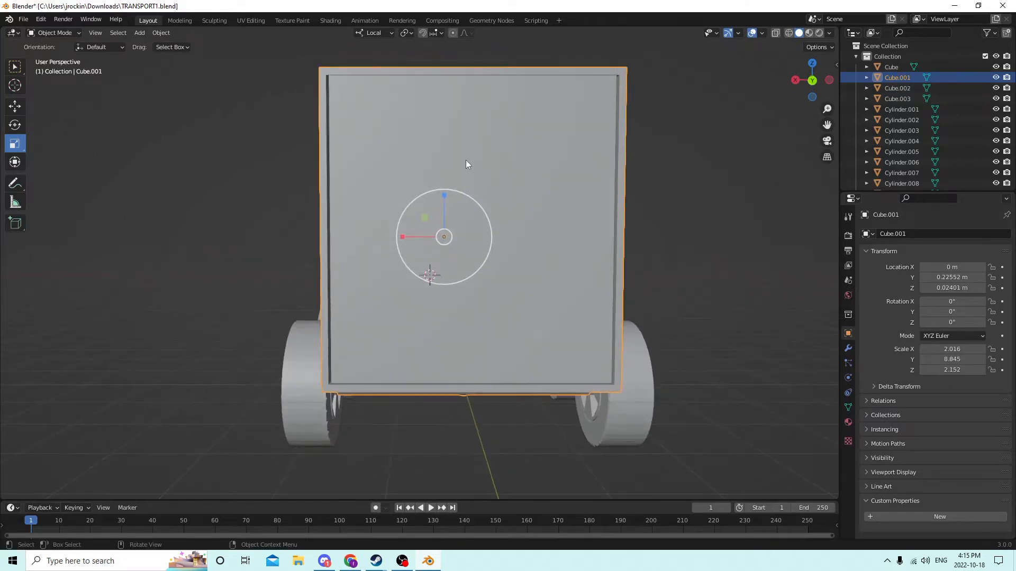
pyautogui.click(466, 163)
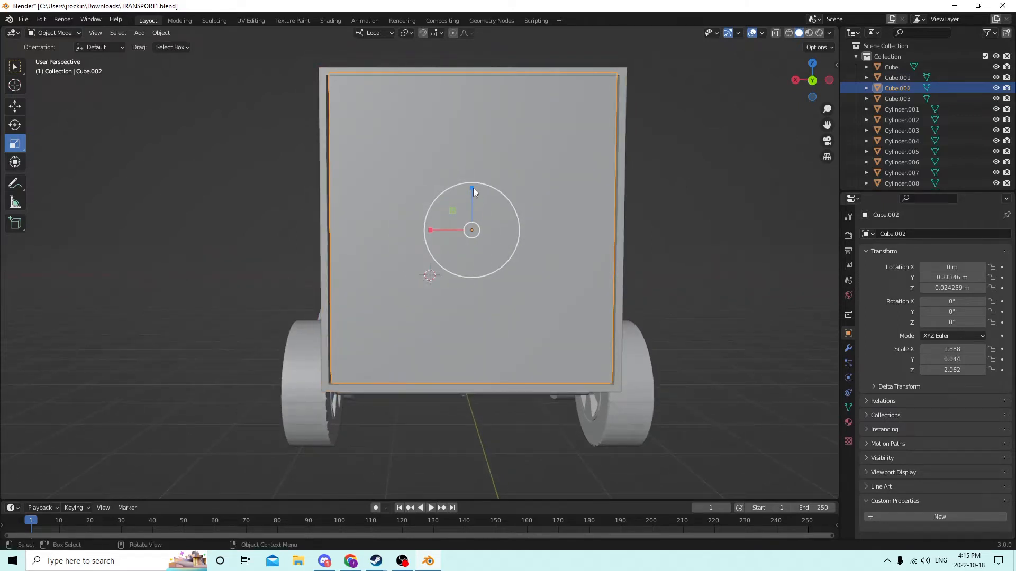
pyautogui.moveTo(471, 188); pyautogui.dragTo(470, 190)
pyautogui.moveTo(470, 189); pyautogui.dragTo(498, 304, button='middle')
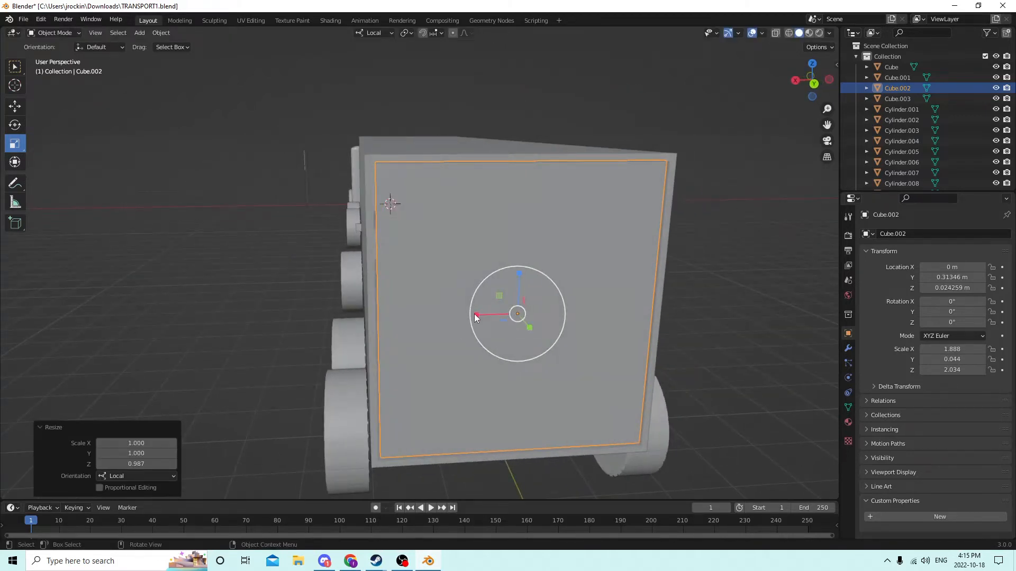
pyautogui.moveTo(474, 314); pyautogui.dragTo(473, 314)
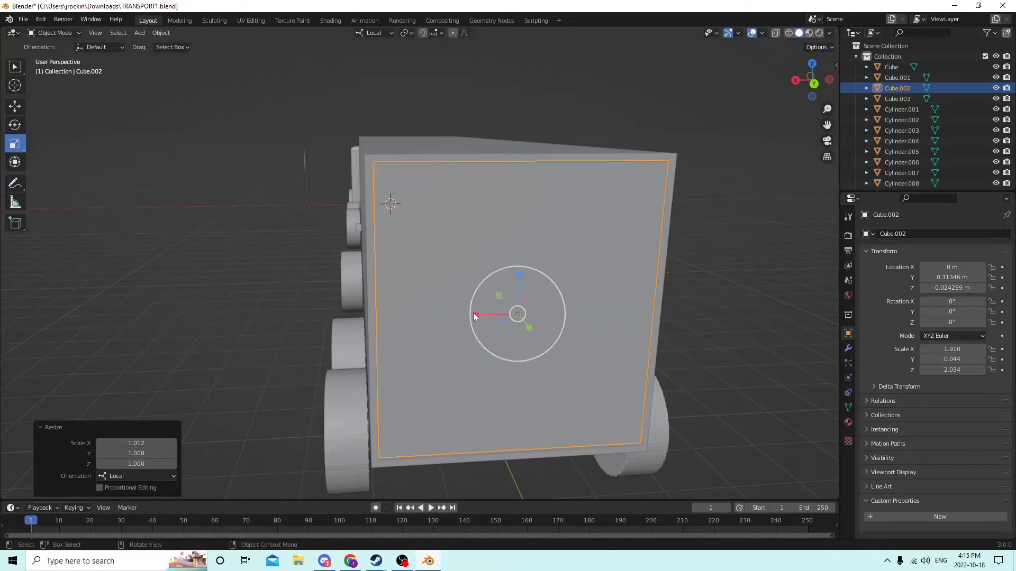
# Shift the rear panel slightly outward to Y 0.31381 m and check its fit from the trailer's side and rear
pyautogui.moveTo(474, 314); pyautogui.dragTo(140, 106, button='middle')
pyautogui.click(15, 106)
pyautogui.moveTo(200, 147); pyautogui.dragTo(547, 284, button='middle')
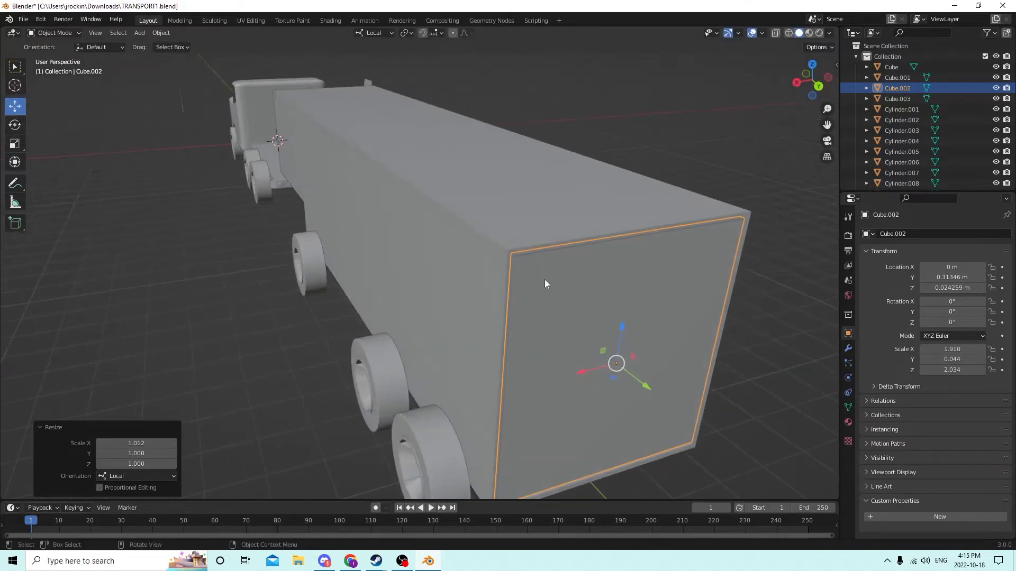
pyautogui.moveTo(643, 386); pyautogui.dragTo(653, 390)
pyautogui.moveTo(653, 389); pyautogui.dragTo(389, 325, button='middle')
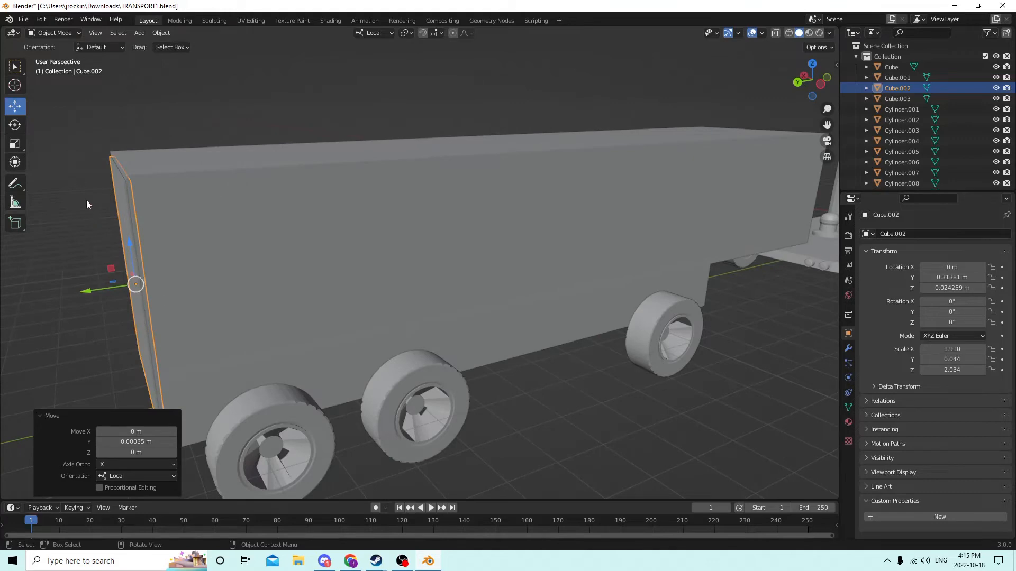
pyautogui.click(119, 170)
pyautogui.moveTo(118, 171); pyautogui.dragTo(131, 227, button='middle')
pyautogui.click(182, 238)
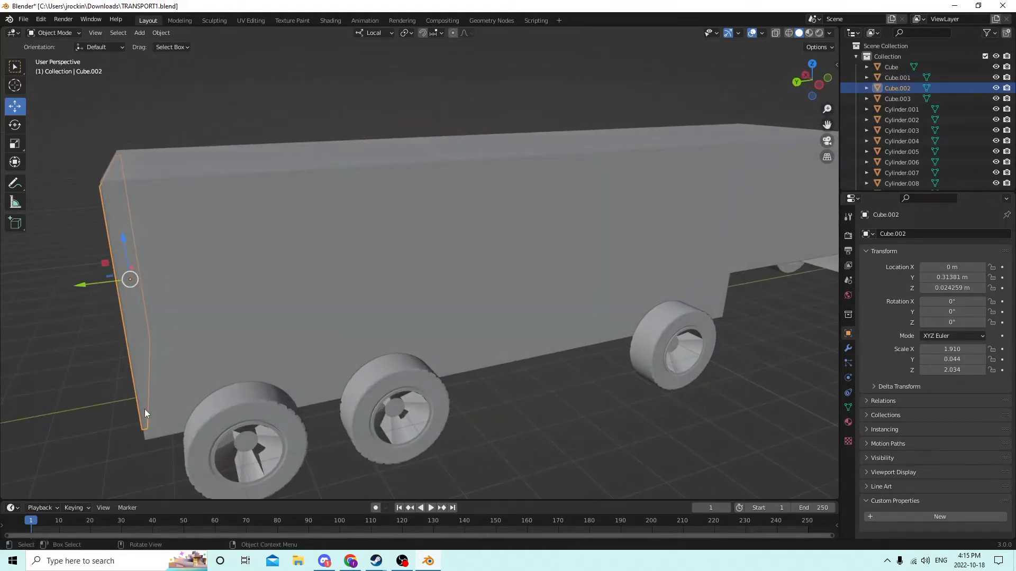
pyautogui.moveTo(148, 337); pyautogui.dragTo(112, 263, button='middle')
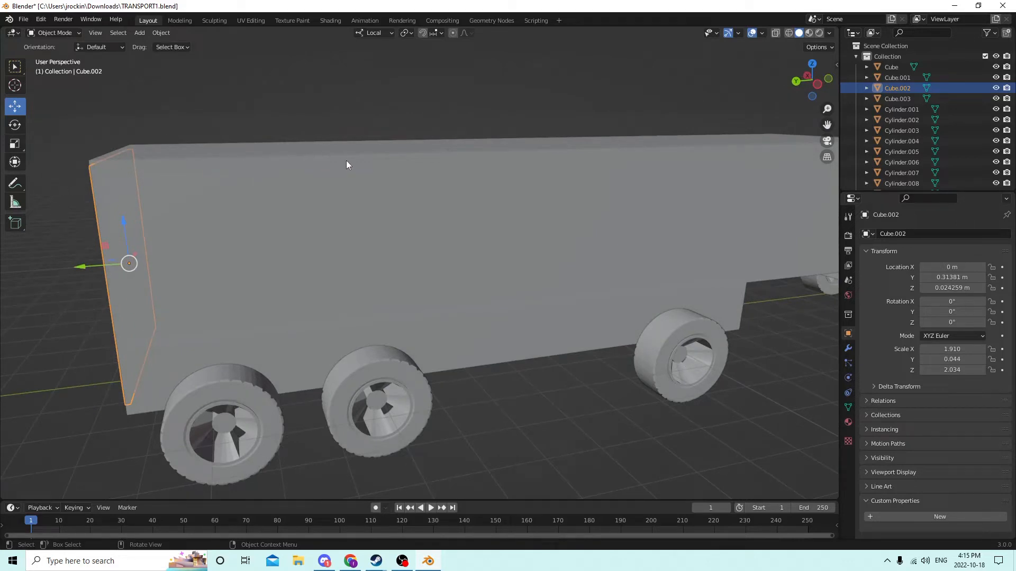
pyautogui.moveTo(265, 192); pyautogui.dragTo(401, 229, button='middle')
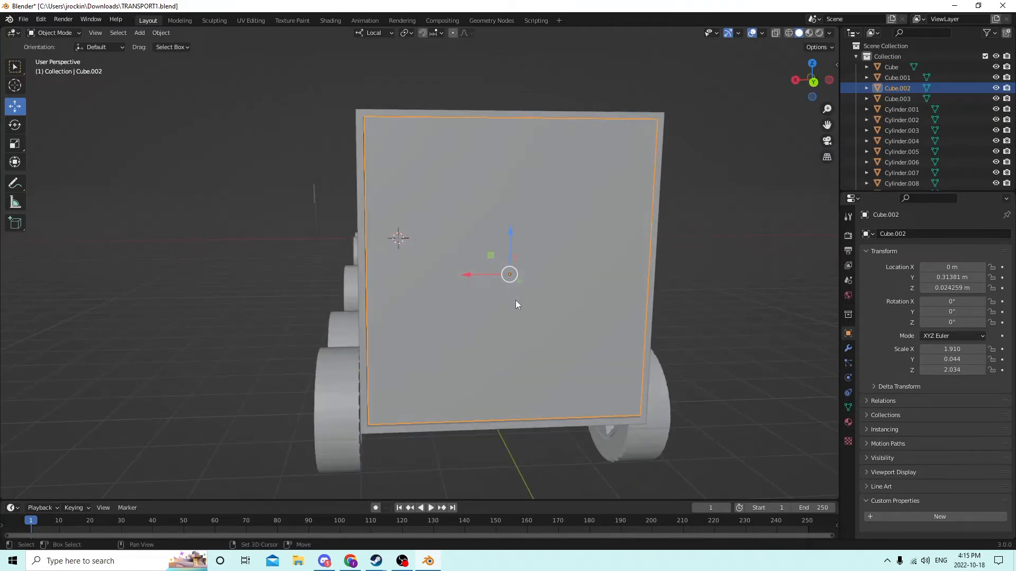
# Add one centred vertical loop cut to the rear panel's mesh, splitting it into two door halves
pyautogui.moveTo(491, 288); pyautogui.dragTo(488, 285, button='middle')
pyautogui.press('Tab')
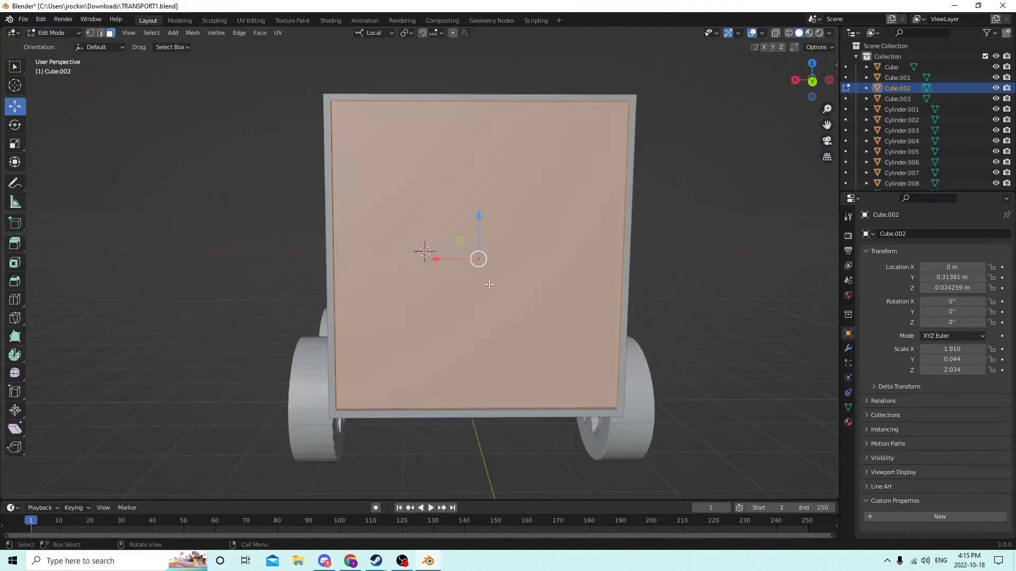
pyautogui.hotkey('ctrl', 'r')
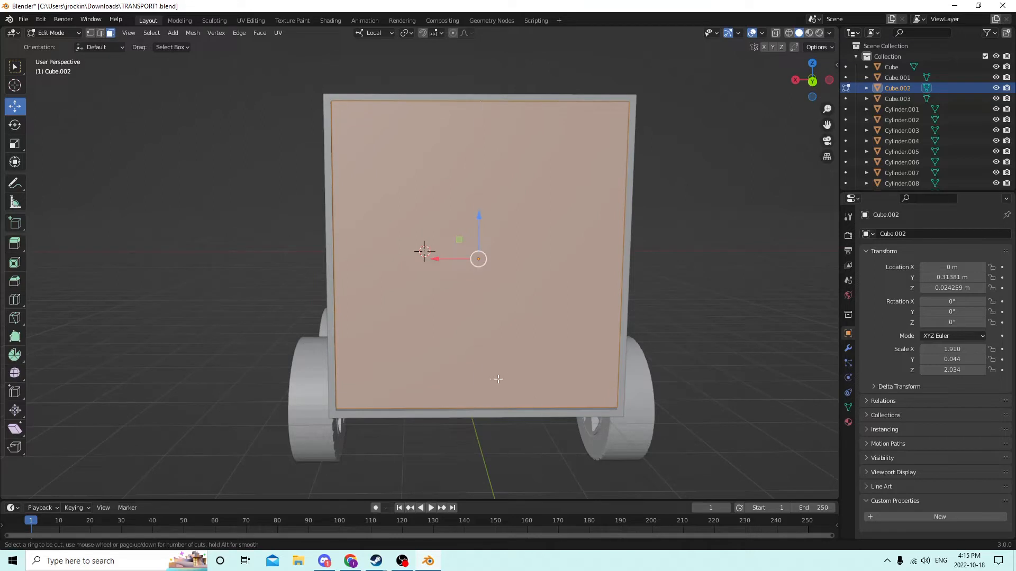
pyautogui.moveTo(477, 402); pyautogui.dragTo(550, 385)
pyautogui.rightClick(551, 386)
pyautogui.scroll(-2, 530, 302)
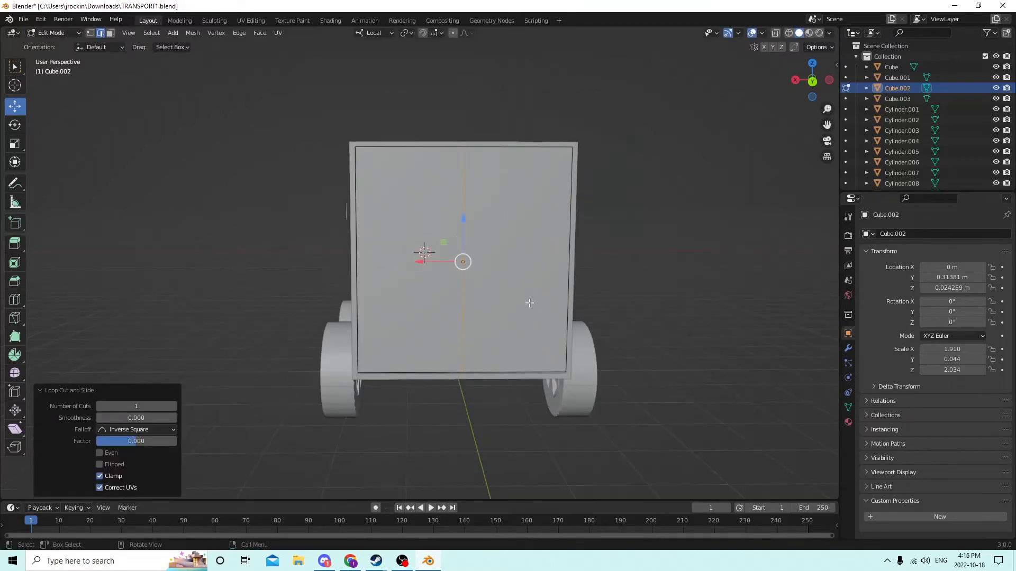
pyautogui.moveTo(530, 302); pyautogui.dragTo(562, 316, button='middle')
pyautogui.moveTo(664, 325); pyautogui.dragTo(589, 340, button='middle')
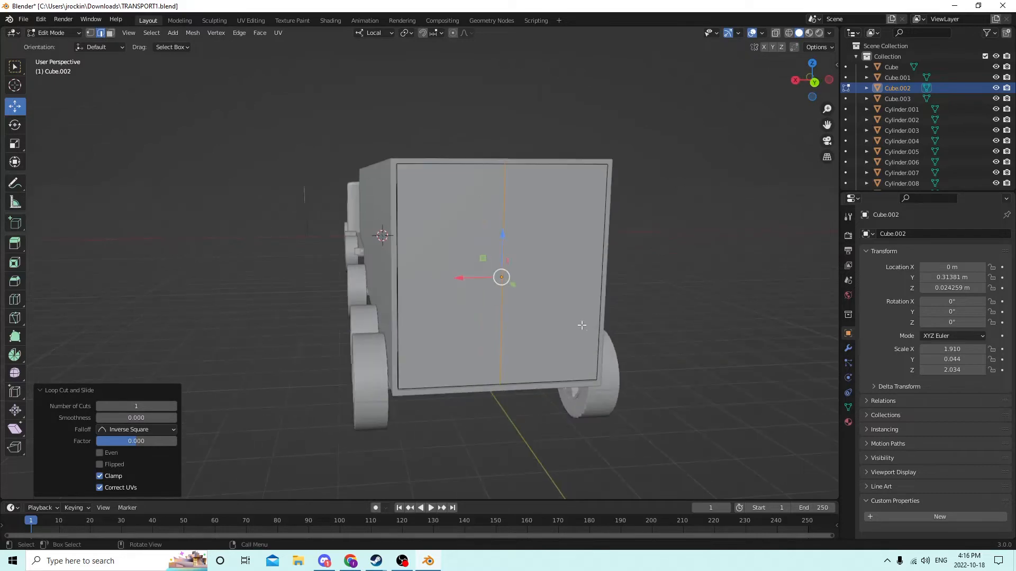
pyautogui.scroll(2, 548, 321)
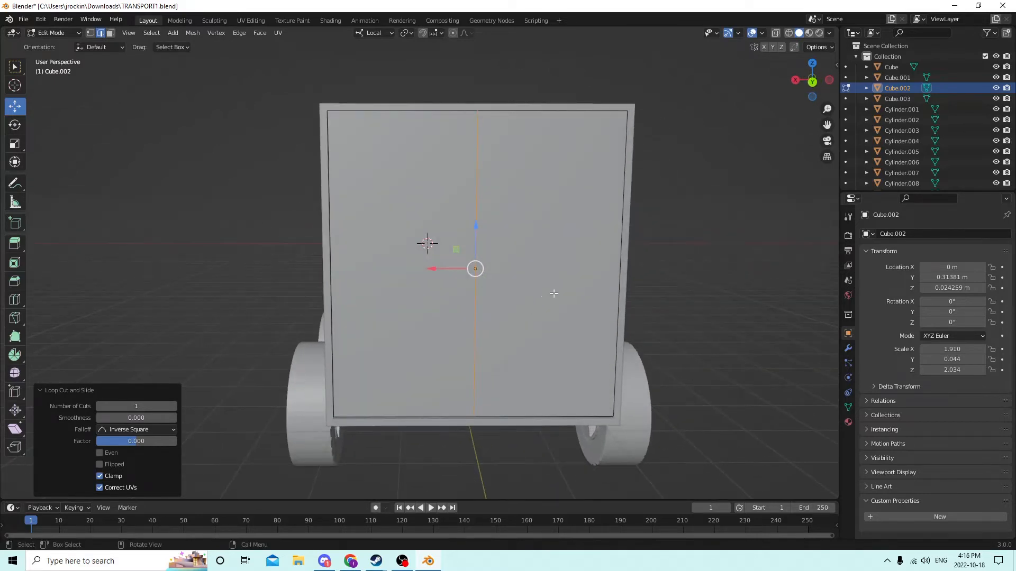
pyautogui.click(744, 301)
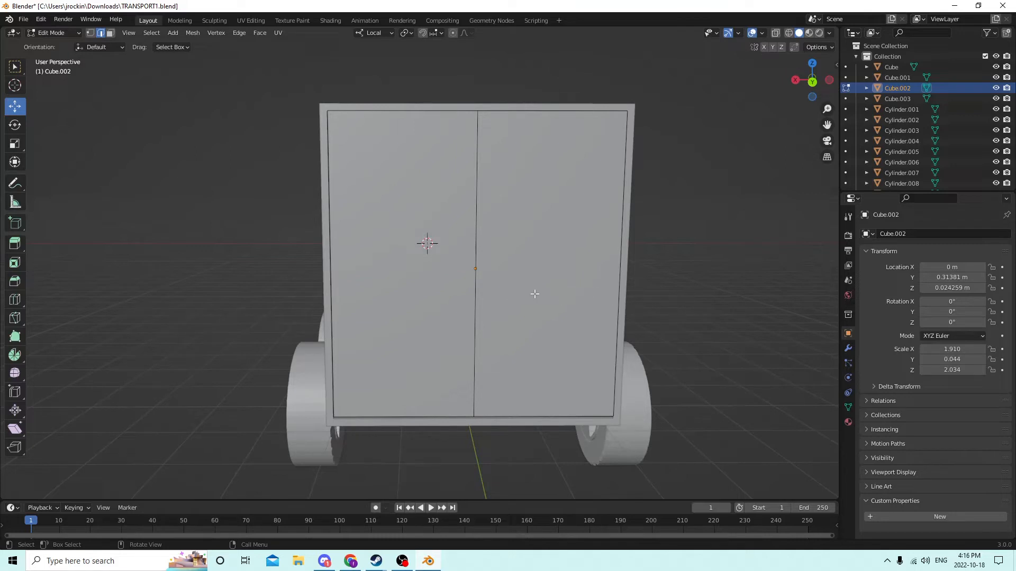
pyautogui.press('Tab')
pyautogui.click(720, 304)
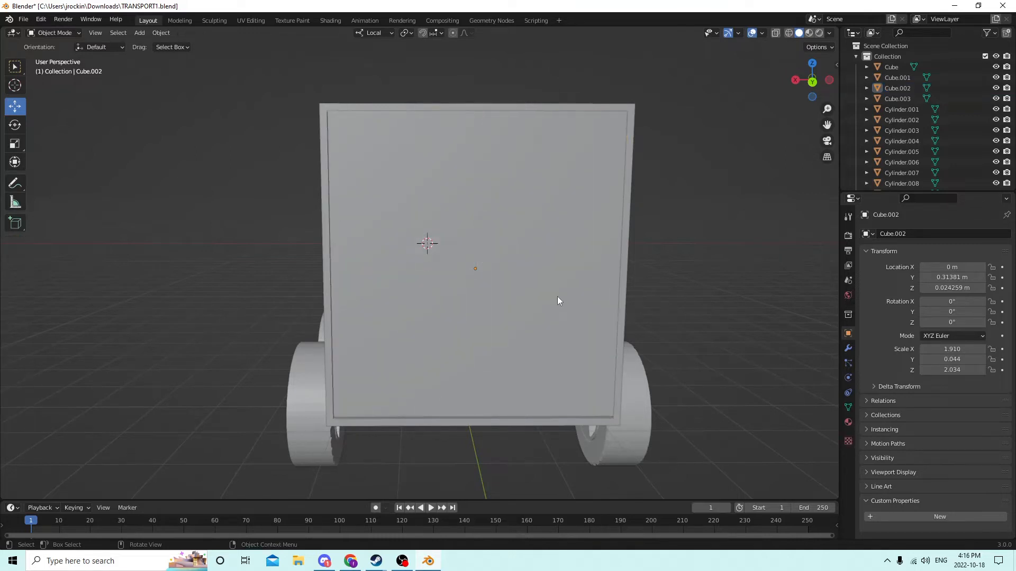
pyautogui.press('Tab')
pyautogui.press('Tab')
pyautogui.click(514, 287)
pyautogui.press('Tab')
pyautogui.click(642, 290)
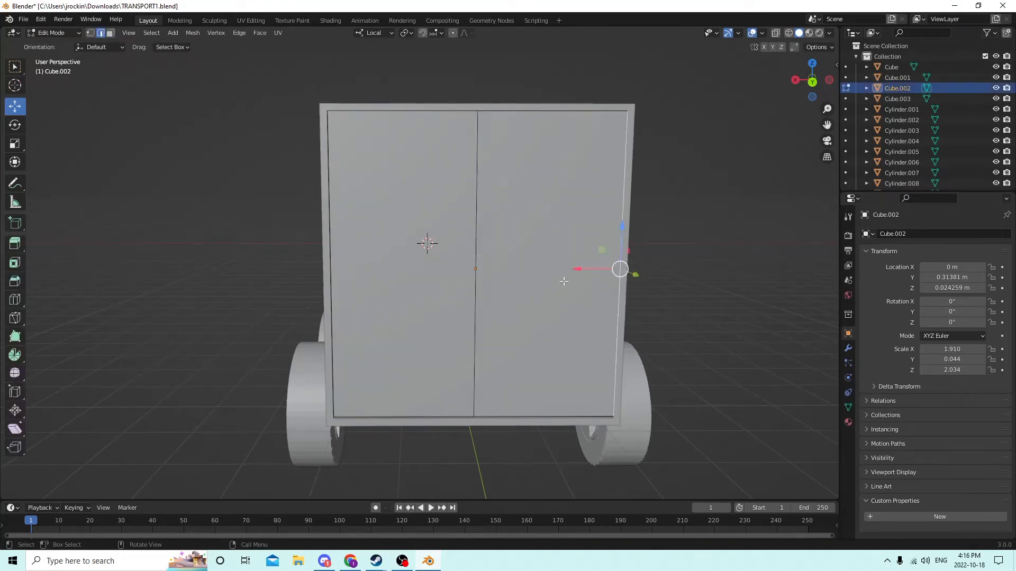
# Try to isolate one door half in face selection using Select Linked, and clear the selection
pyautogui.click(111, 33)
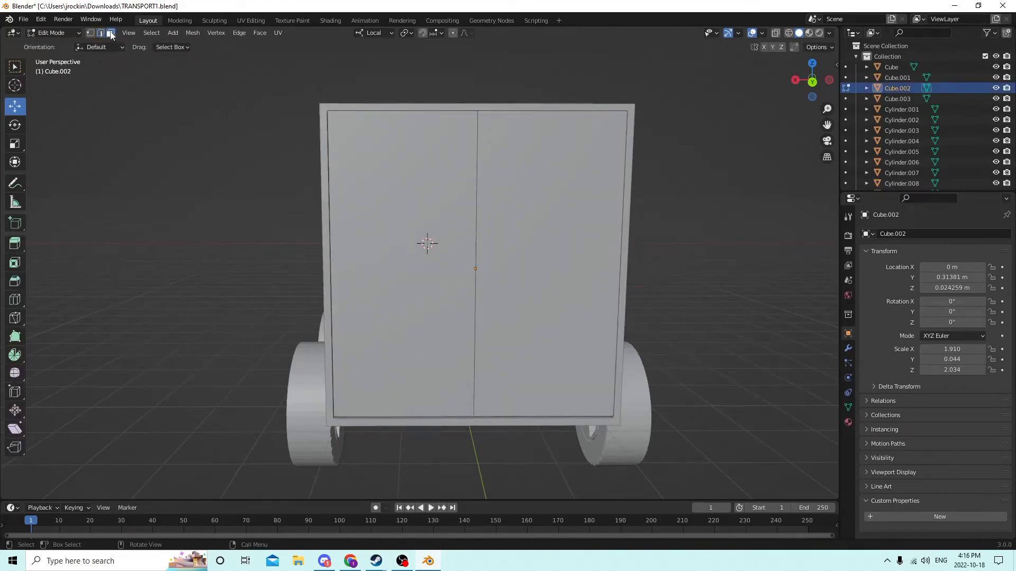
pyautogui.press('l')
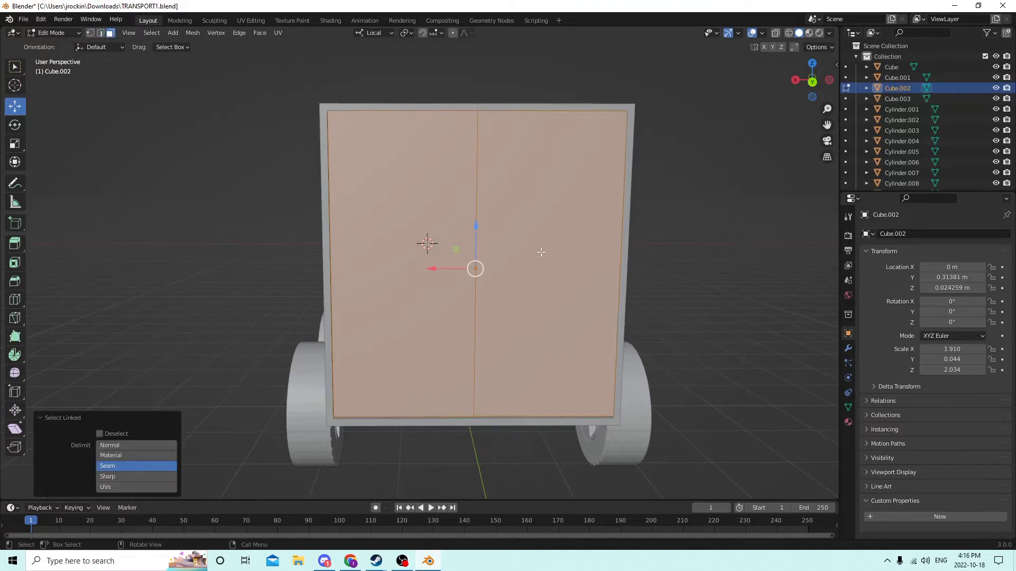
pyautogui.keyDown('shift'); pyautogui.click(426, 241); pyautogui.keyUp('shift')
pyautogui.moveTo(426, 243); pyautogui.dragTo(379, 265, button='middle')
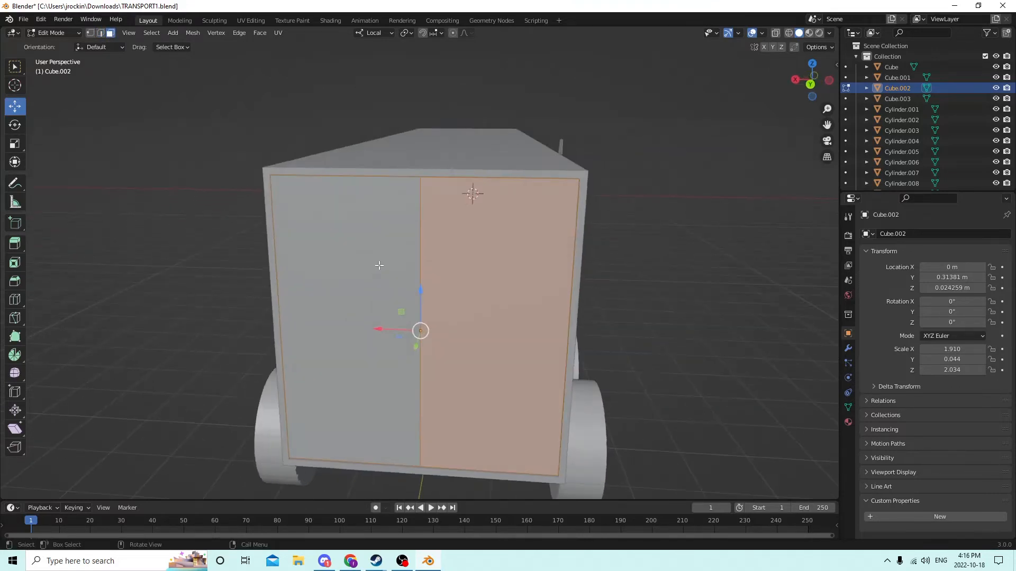
pyautogui.hotkey('alt', 'a')
# Move the whole rear panel out of the trailer's opening to Y 0.32111 m
pyautogui.moveTo(669, 279); pyautogui.dragTo(375, 316, button='middle')
pyautogui.press('Tab')
pyautogui.moveTo(147, 338); pyautogui.dragTo(88, 364)
pyautogui.moveTo(88, 364); pyautogui.dragTo(277, 280, button='middle')
# Select the faces of the panel's left half and separate them into their own object
pyautogui.press('Tab')
pyautogui.moveTo(379, 285); pyautogui.dragTo(371, 283, button='middle')
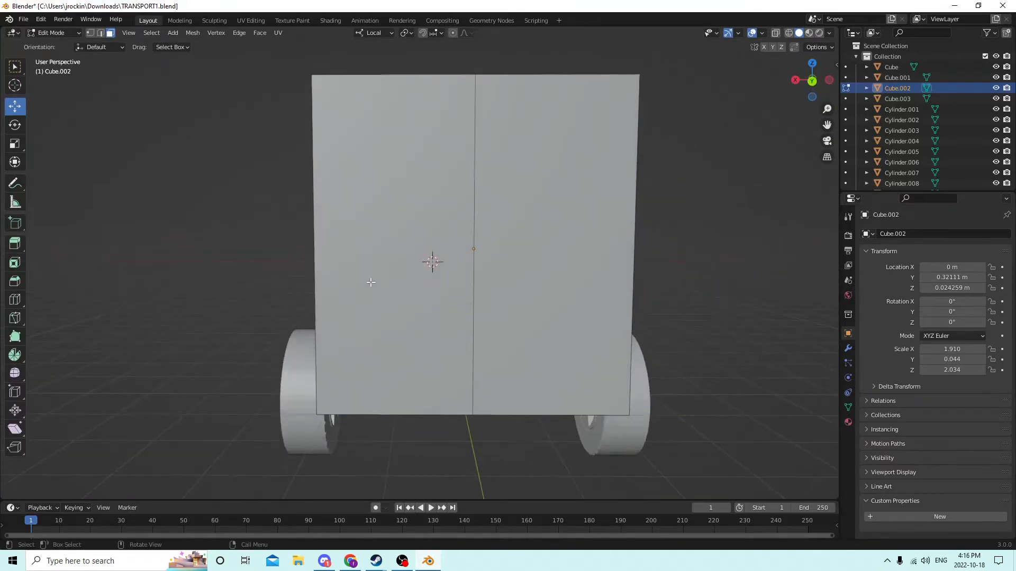
pyautogui.click(458, 278)
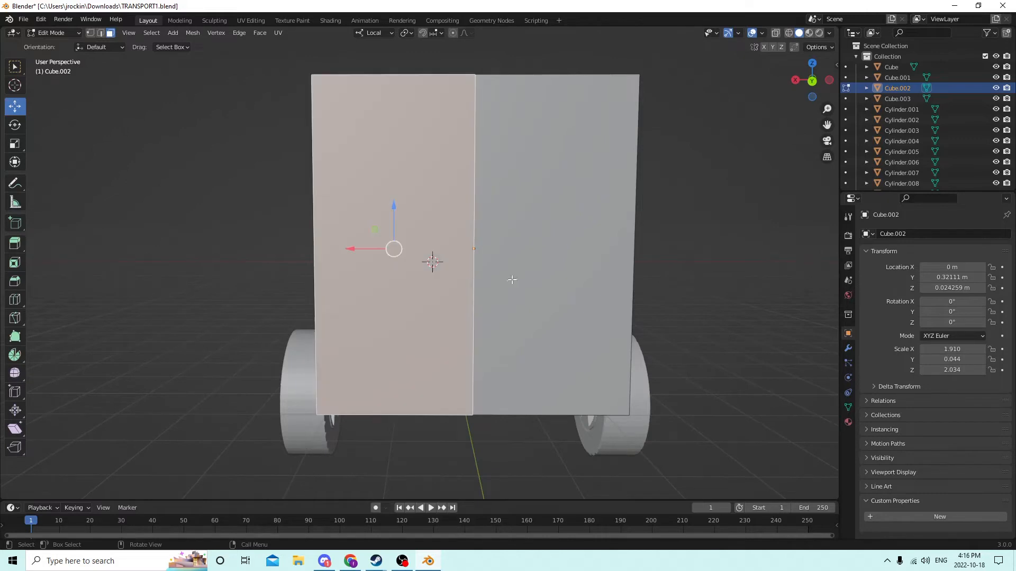
pyautogui.moveTo(510, 281); pyautogui.dragTo(516, 248, button='middle')
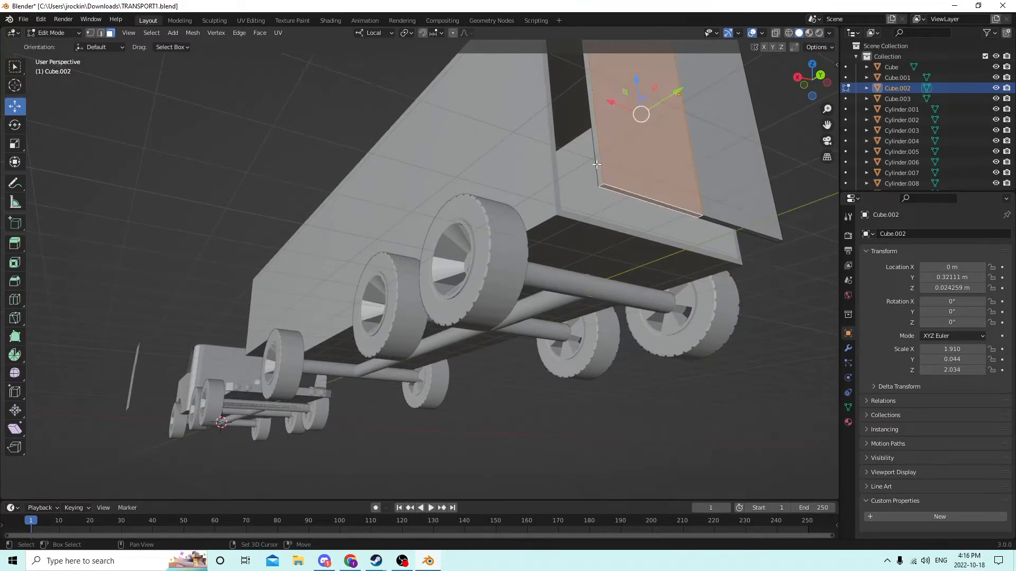
pyautogui.moveTo(618, 190); pyautogui.dragTo(594, 240, button='middle')
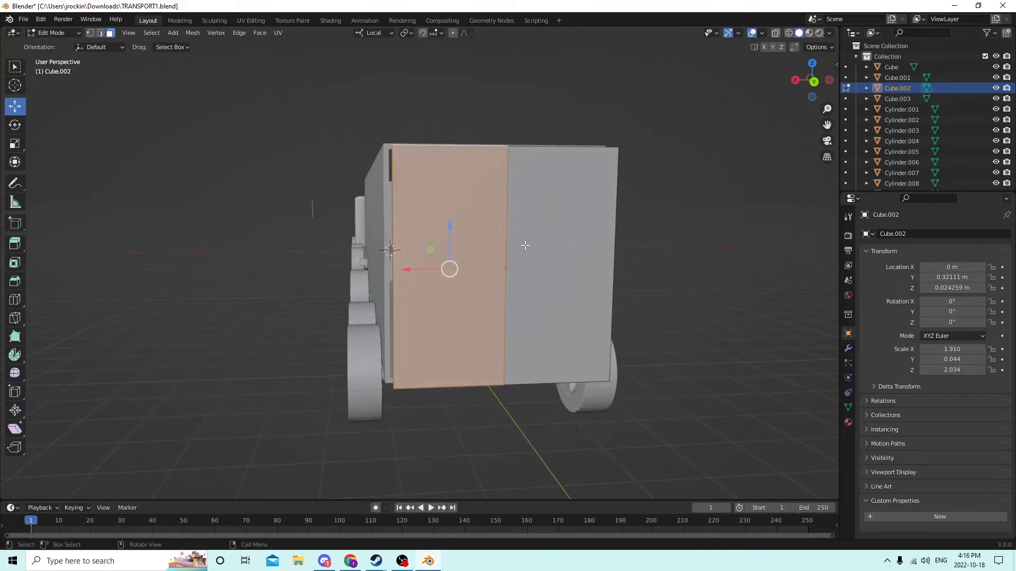
pyautogui.moveTo(525, 247); pyautogui.dragTo(639, 280, button='middle')
pyautogui.press('p')
pyautogui.click(604, 214)
pyautogui.press('Tab')
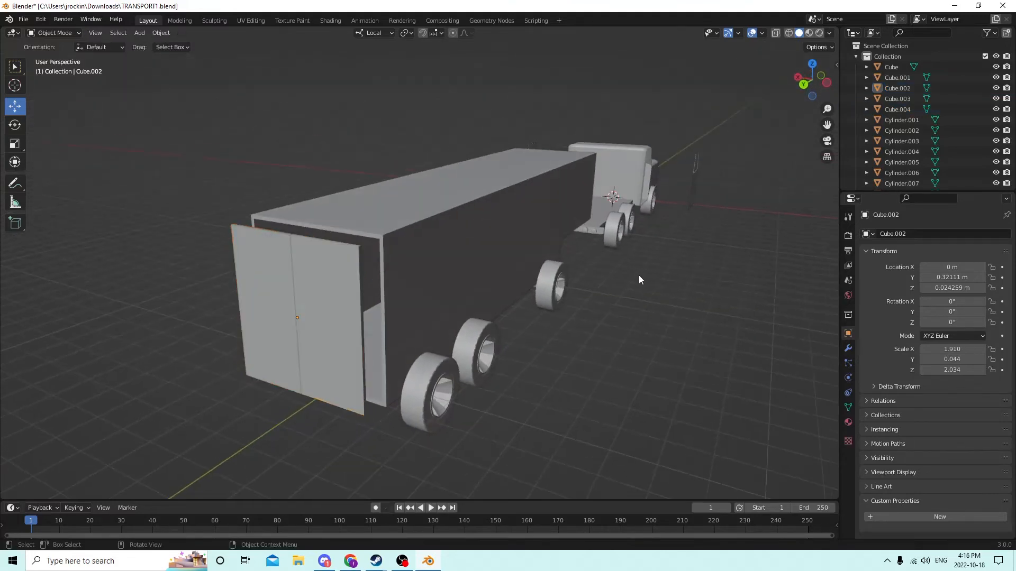
# Try moving the separated left door about 0.0075 m outward along its local Y axis, and undo the move
pyautogui.click(258, 316)
pyautogui.moveTo(268, 311); pyautogui.dragTo(367, 316, button='middle')
pyautogui.press('g')
pyautogui.press('y')
pyautogui.press('y')
pyautogui.click(212, 343)
pyautogui.moveTo(471, 319); pyautogui.dragTo(420, 315, button='middle')
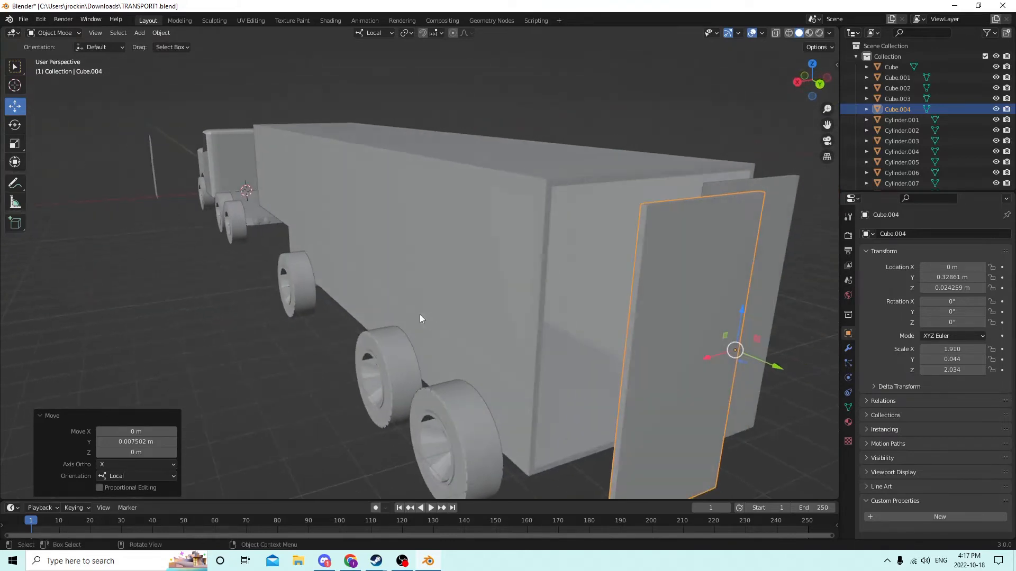
pyautogui.click(63, 19)
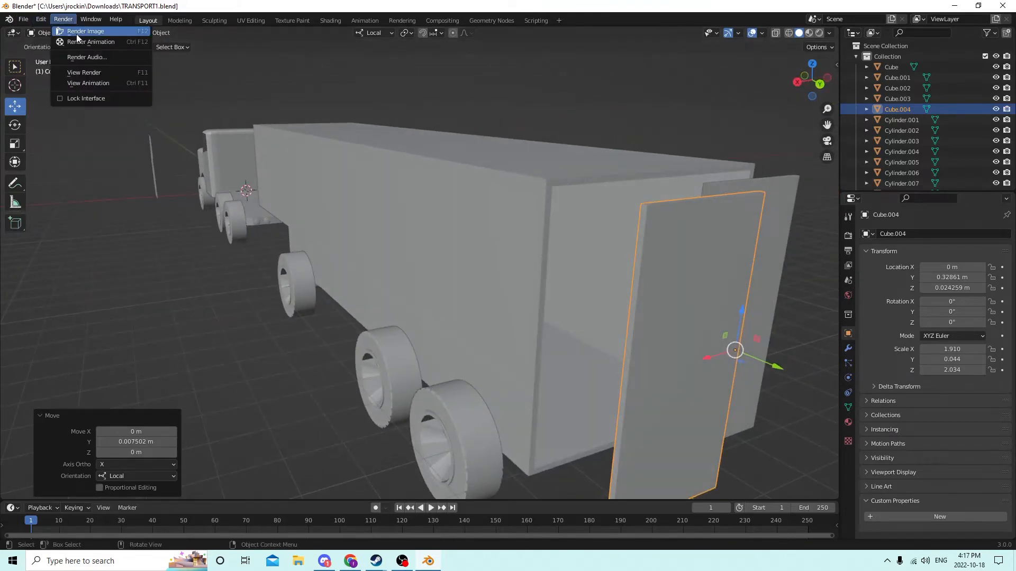
pyautogui.click(53, 30)
# Try rotating the left door 90° about X, and reset its X rotation to 0°
pyautogui.moveTo(276, 75); pyautogui.dragTo(291, 110, button='middle')
pyautogui.scroll(-2, 284, 95)
pyautogui.moveTo(379, 213); pyautogui.dragTo(345, 201, button='middle')
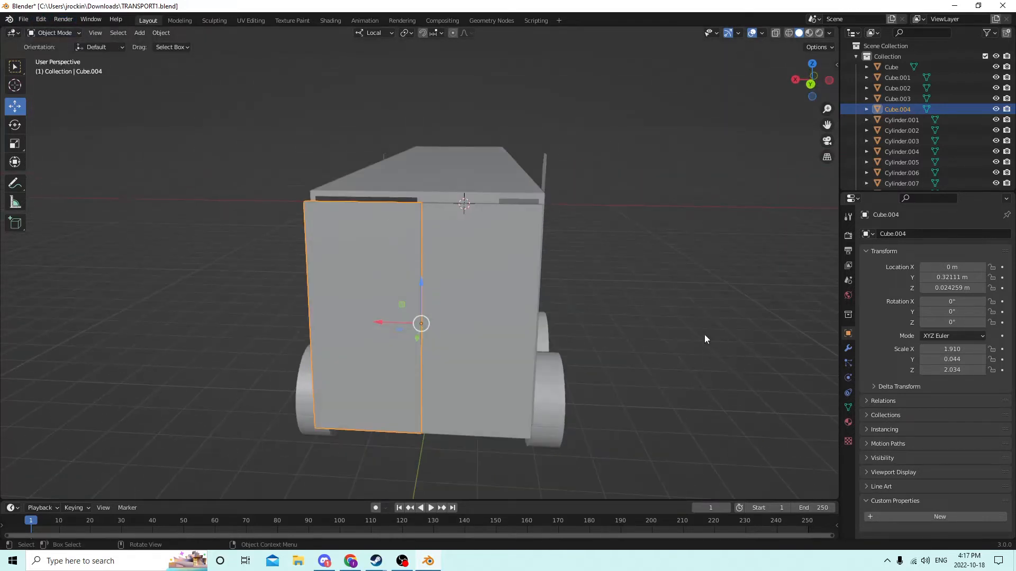
pyautogui.click(952, 302)
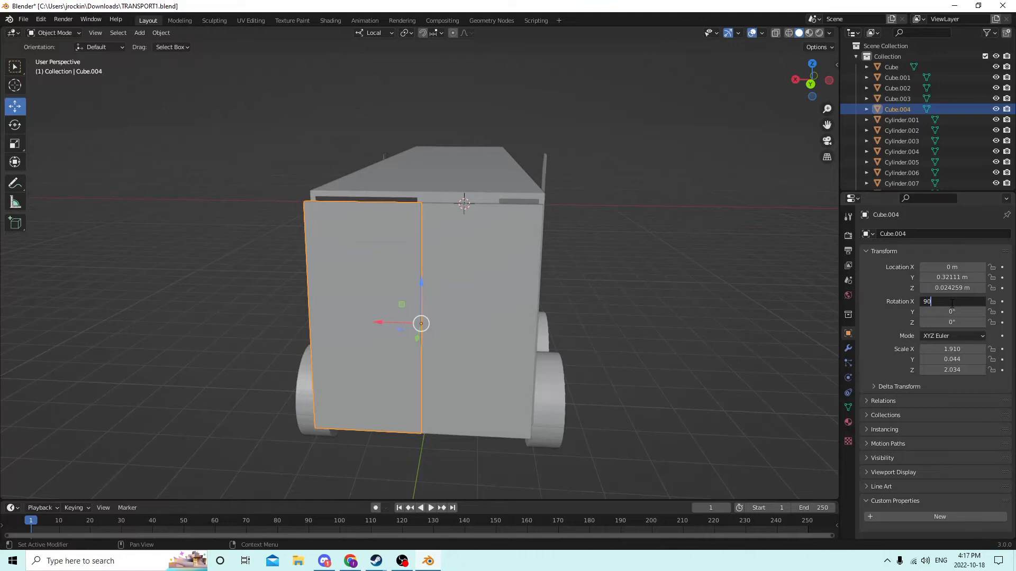
pyautogui.press('Return')
pyautogui.click(952, 302)
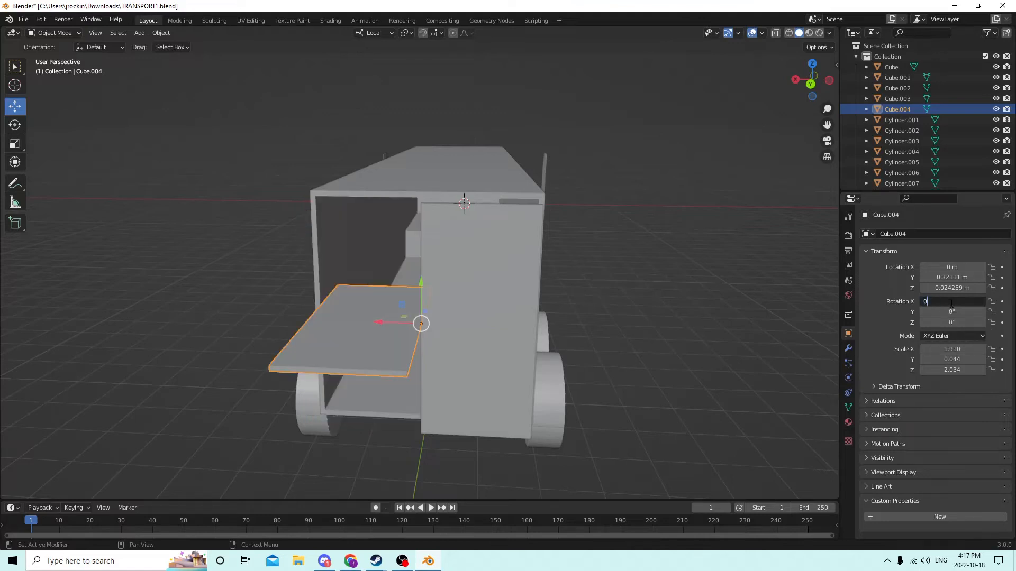
pyautogui.write('0')
pyautogui.press('Return')
# Try rotating the left door 90° about Y, and reset its Y rotation to 0°
pyautogui.click(953, 313)
pyautogui.write('9')
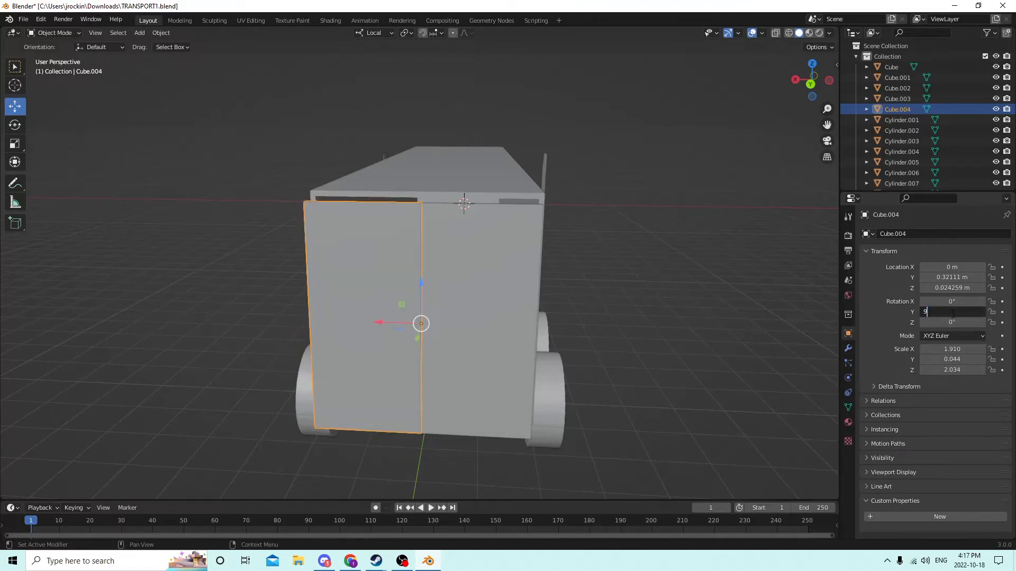
pyautogui.write('0')
pyautogui.press('Return')
pyautogui.click(952, 312)
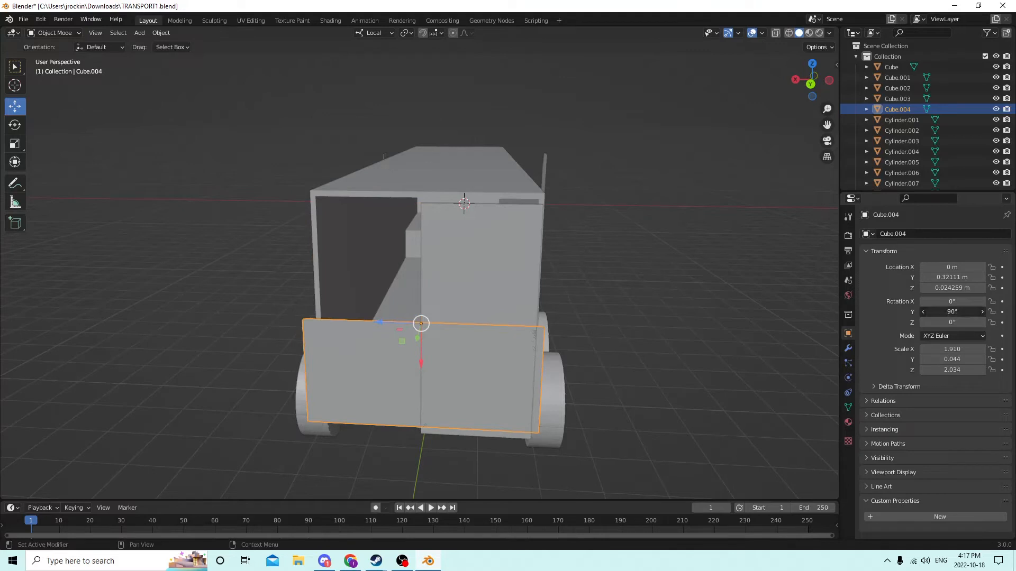
pyautogui.write('0')
pyautogui.press('Return')
# Test the left door's swing by setting its Z rotation to 90° and to -90°
pyautogui.click(952, 323)
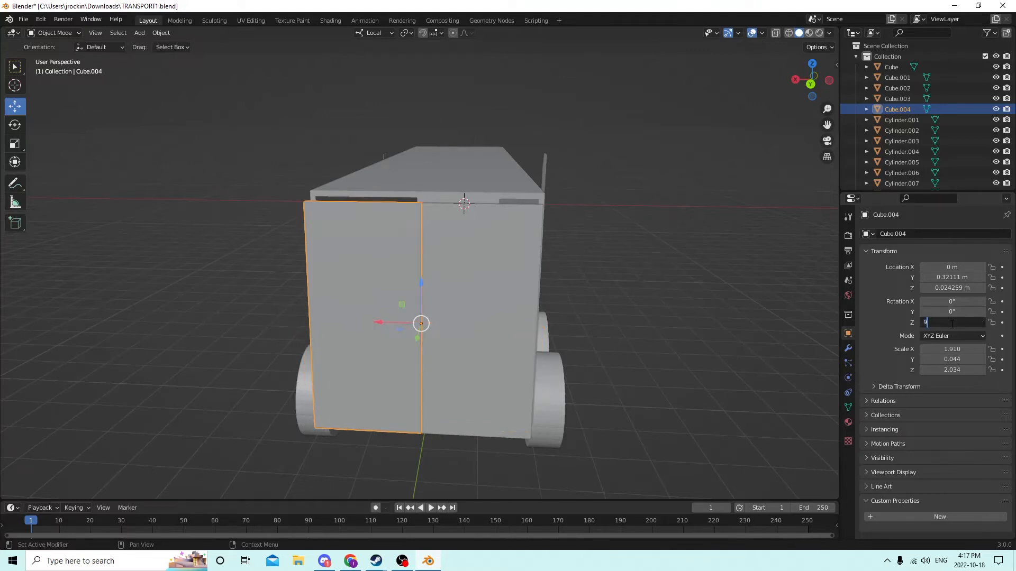
pyautogui.write('90')
pyautogui.press('Return')
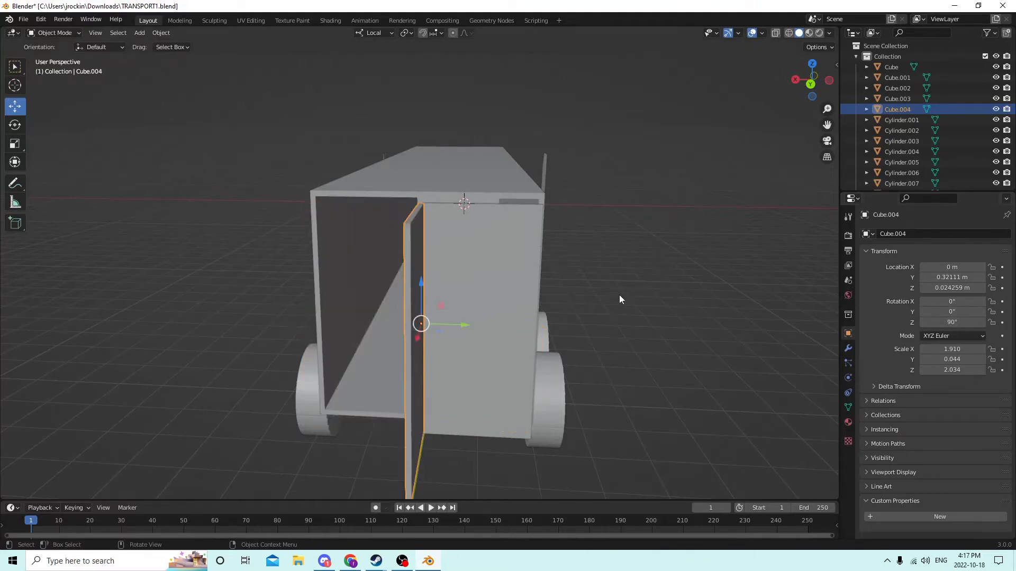
pyautogui.click(946, 322)
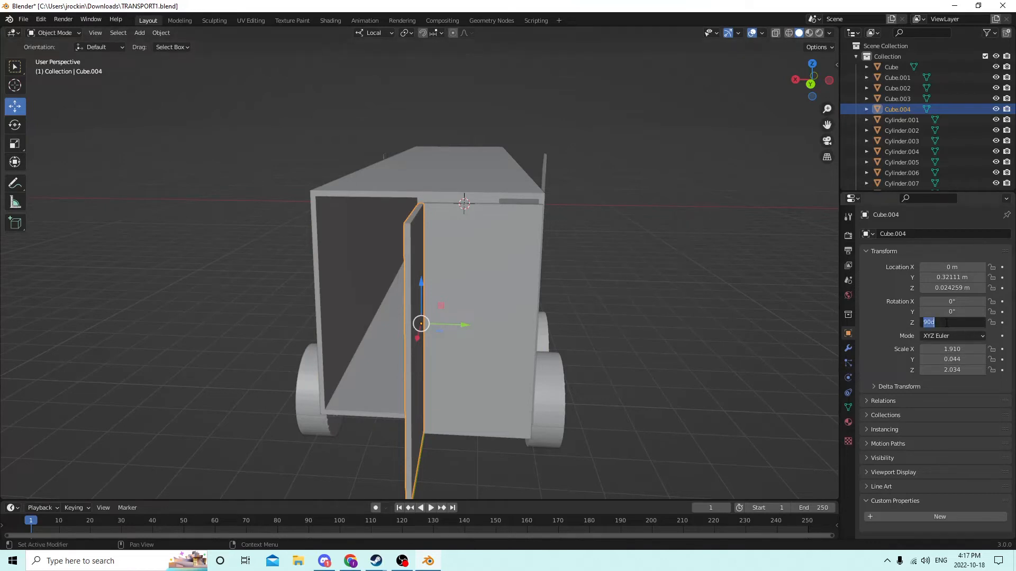
pyautogui.write('-90')
pyautogui.press('Return')
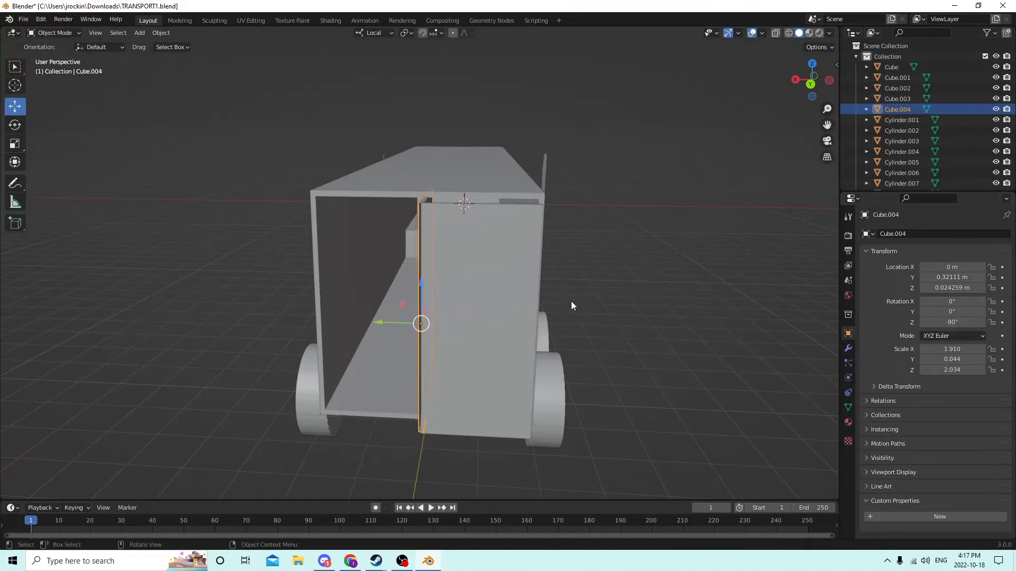
# Examine the rotated left door in Edit Mode, selecting the narrow face along its edge beside the right door
pyautogui.moveTo(570, 300); pyautogui.dragTo(623, 303, button='middle')
pyautogui.press('Tab')
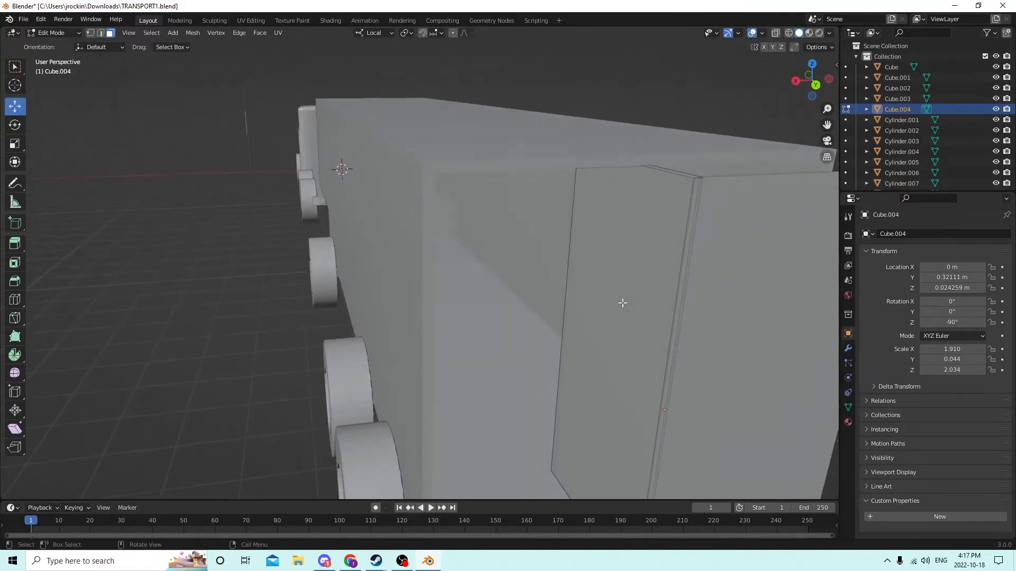
pyautogui.click(687, 275)
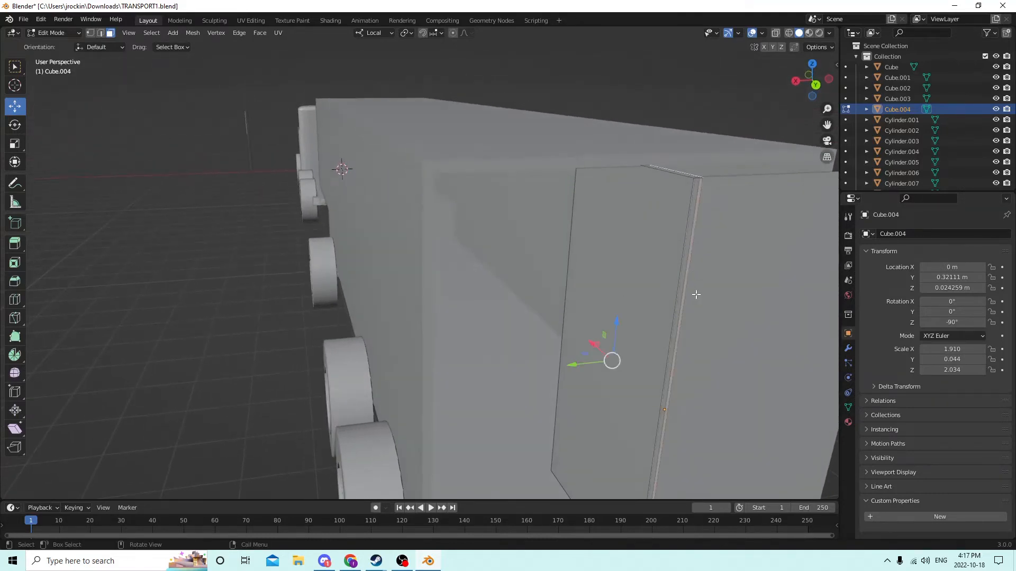
pyautogui.moveTo(689, 292); pyautogui.dragTo(805, 369, button='middle')
pyautogui.click(788, 376)
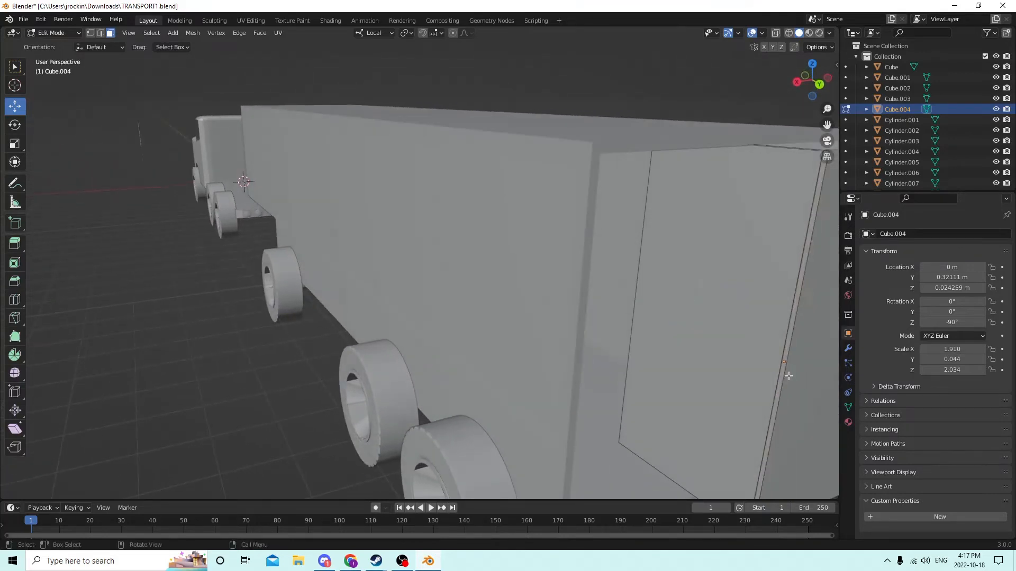
pyautogui.click(784, 373)
pyautogui.moveTo(789, 371); pyautogui.dragTo(677, 305, button='middle')
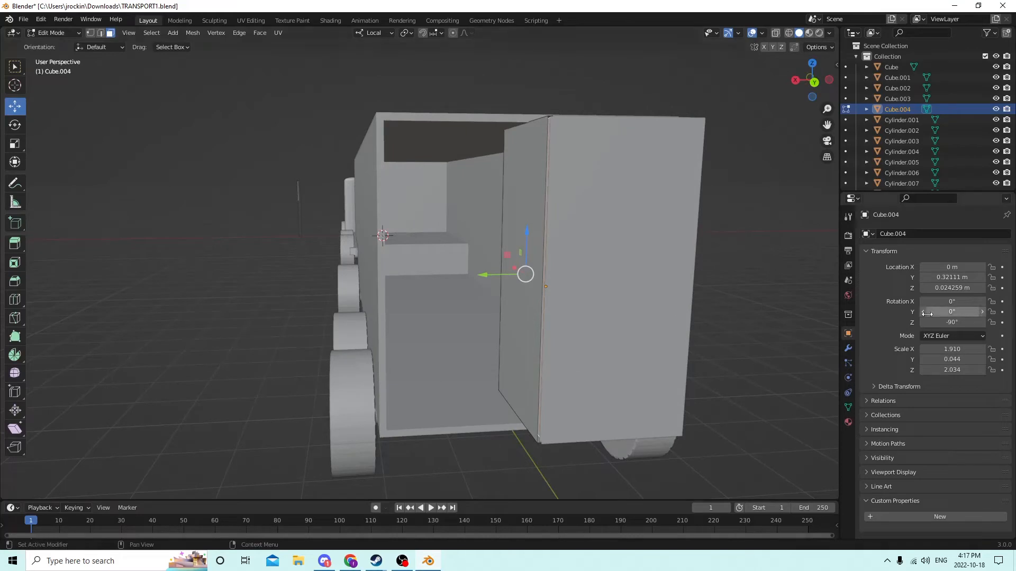
pyautogui.moveTo(733, 310)
pyautogui.mouseDown(button='middle')
pyautogui.moveTo(723, 297)
pyautogui.moveTo(749, 333)
pyautogui.moveTo(728, 315)
pyautogui.mouseUp(button='middle')
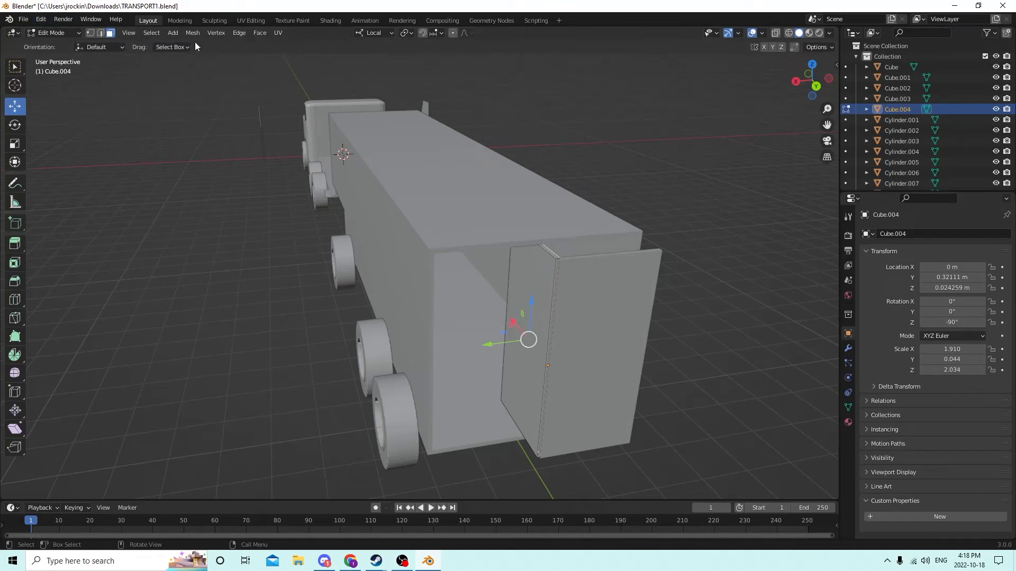
# Reset the left door's Z rotation to 0°
pyautogui.click(955, 322)
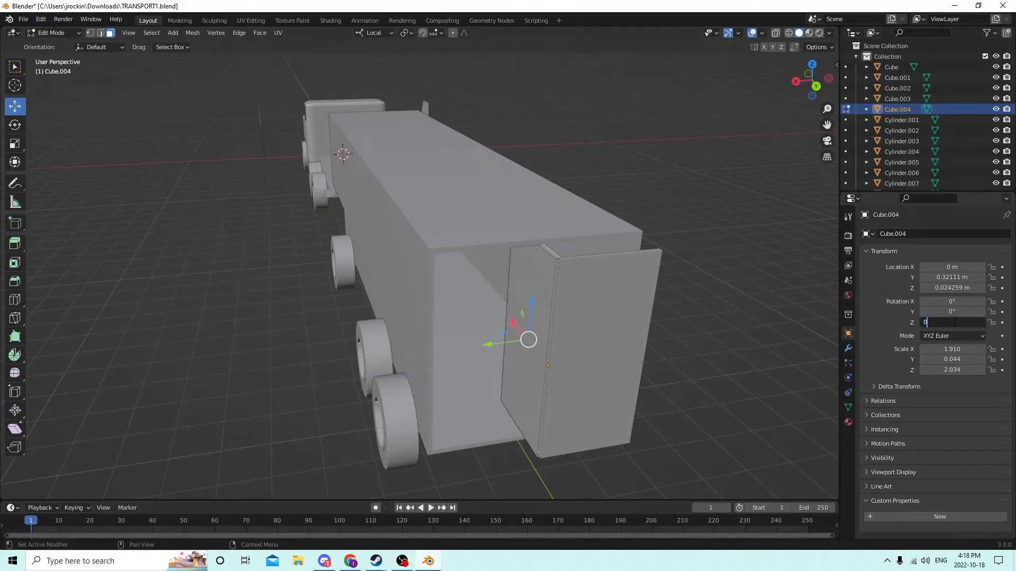
pyautogui.write('0')
pyautogui.press('Return')
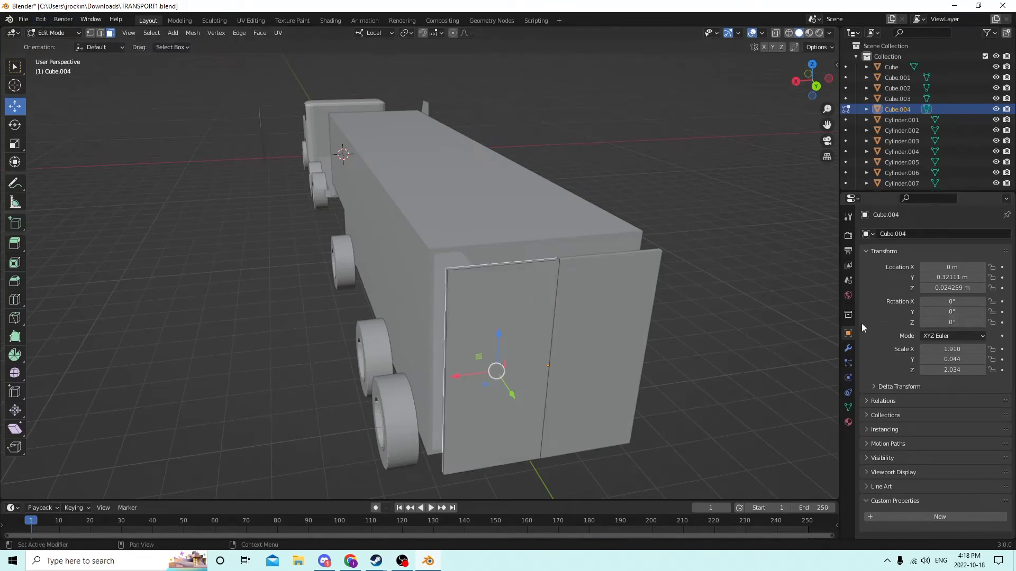
# Return to Object Mode and move the left door about 0.0031 m along its local X axis, away from the right door
pyautogui.moveTo(778, 333); pyautogui.dragTo(755, 336, button='middle')
pyautogui.press('Tab')
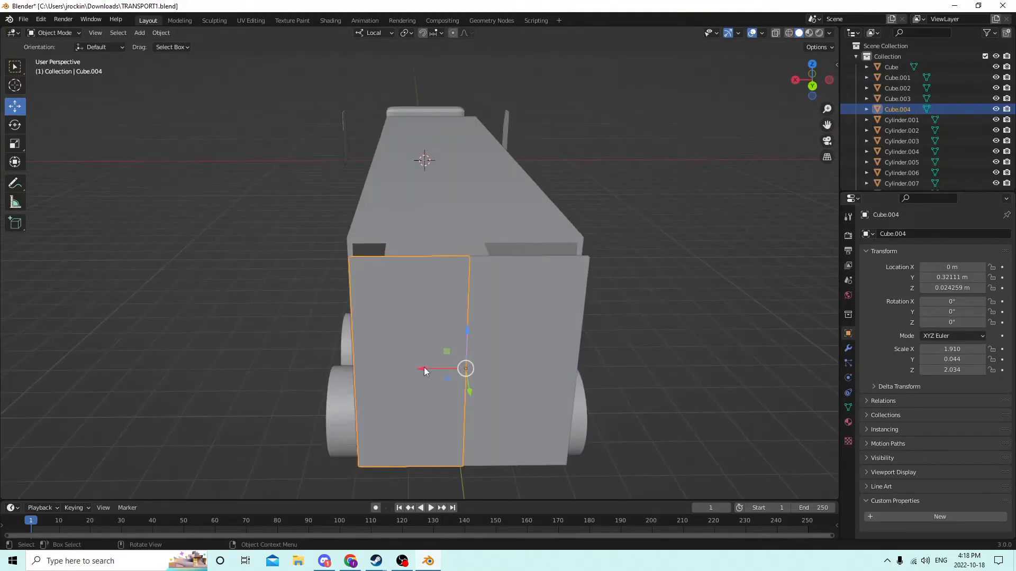
pyautogui.moveTo(424, 369); pyautogui.dragTo(402, 367)
pyautogui.moveTo(402, 366); pyautogui.dragTo(350, 358, button='middle')
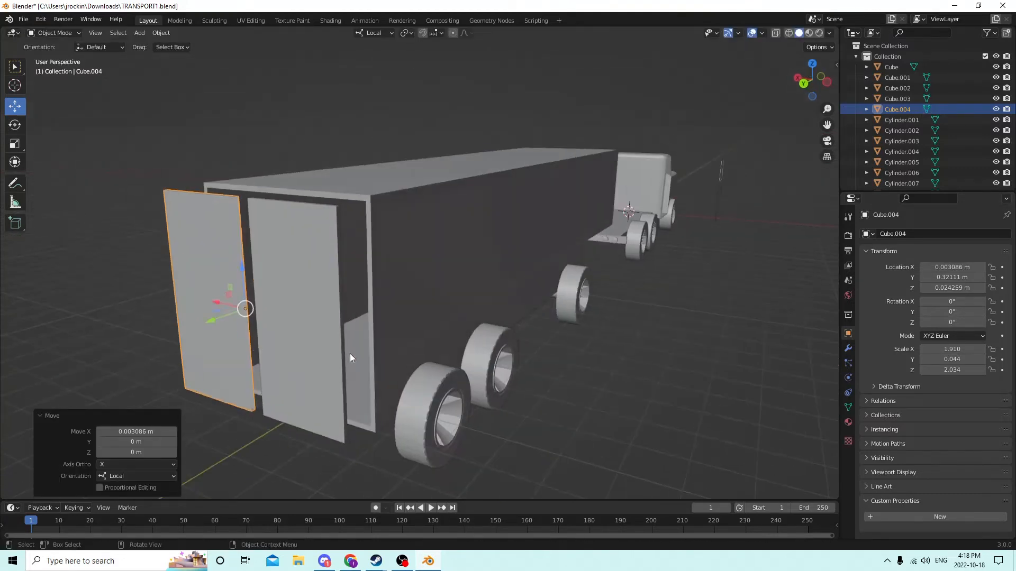
# Examine the left door's inner side in Edit Mode, selecting its short top edge and its long vertical edge
pyautogui.scroll(8, 344, 342)
pyautogui.press('Tab')
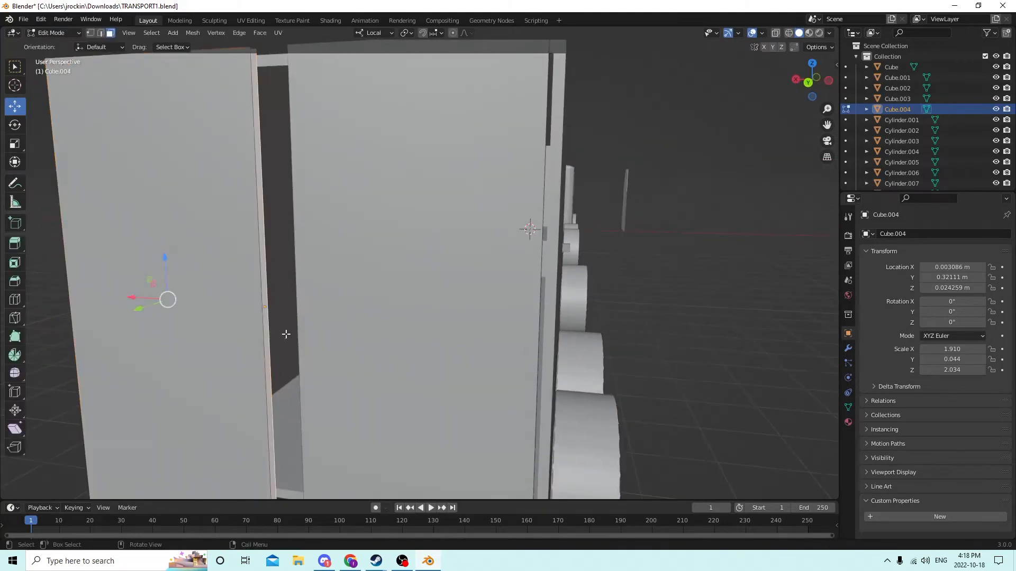
pyautogui.moveTo(281, 339); pyautogui.dragTo(217, 277, button='middle')
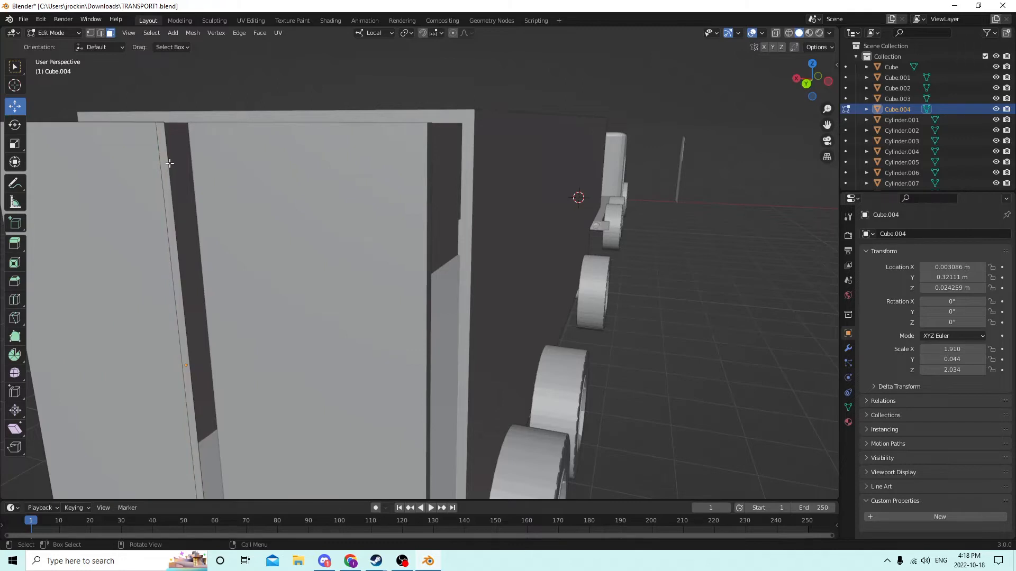
pyautogui.moveTo(171, 163); pyautogui.dragTo(114, 74, button='middle')
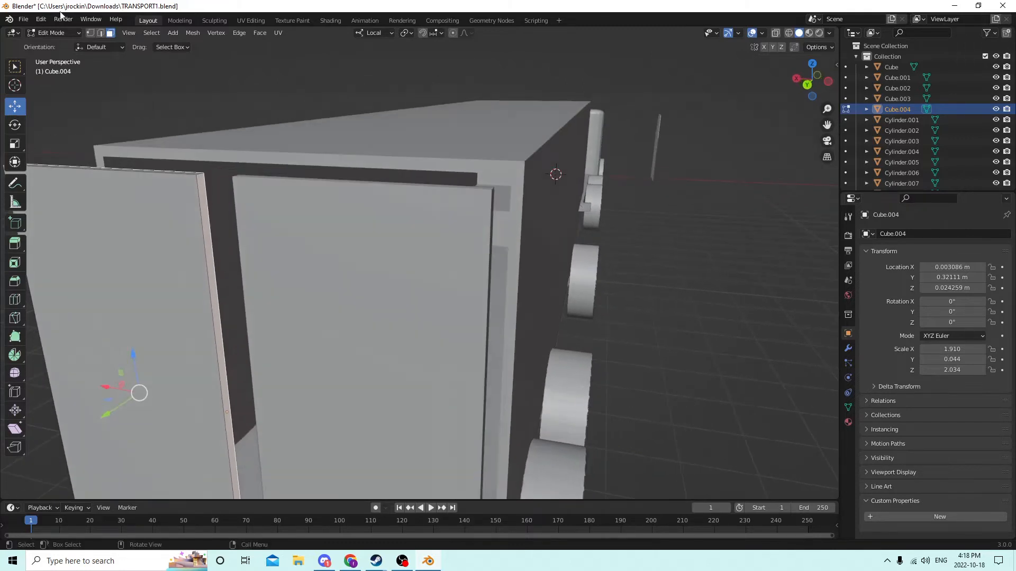
pyautogui.click(100, 33)
pyautogui.click(199, 175)
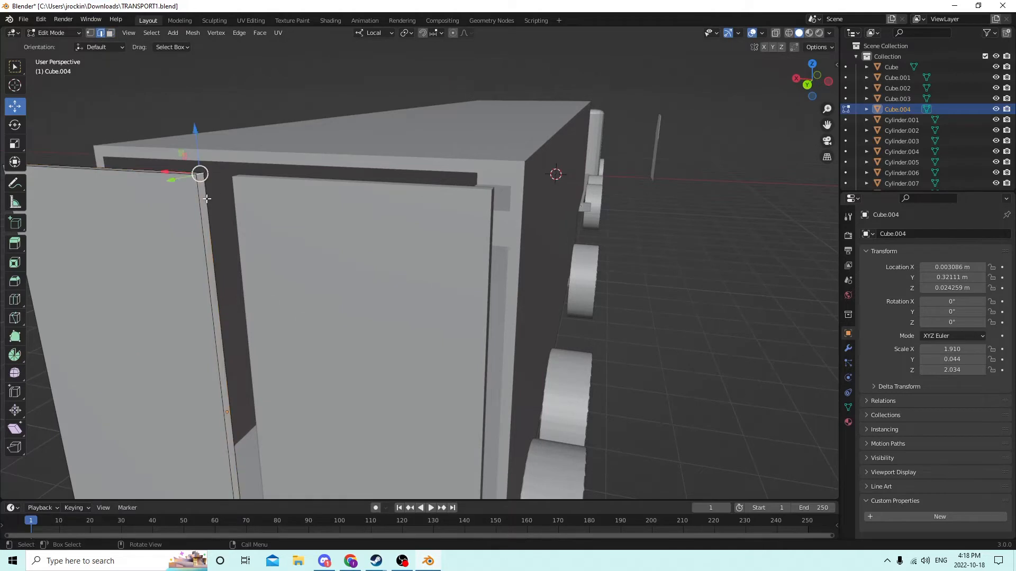
pyautogui.click(207, 204)
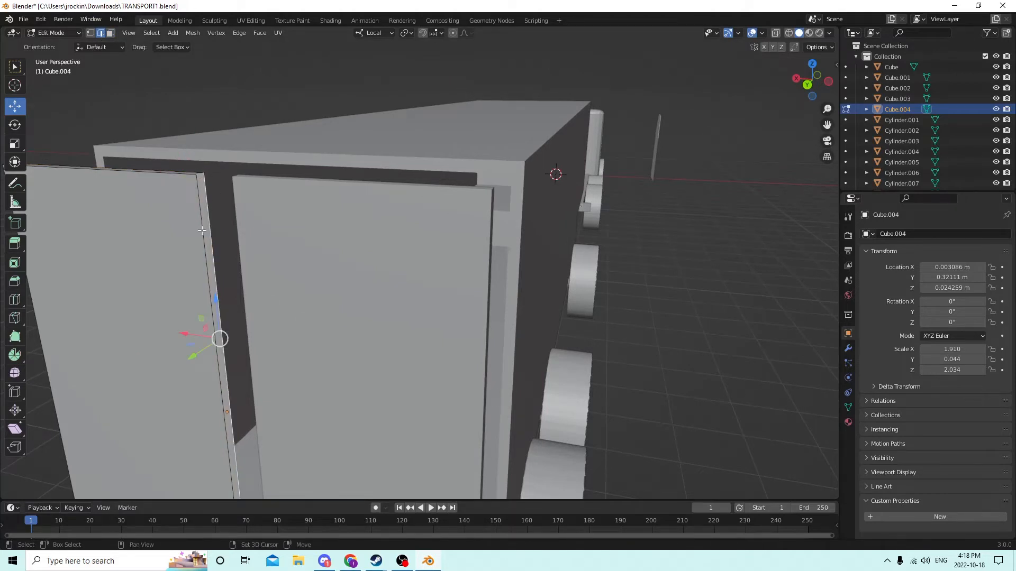
pyautogui.moveTo(201, 230); pyautogui.dragTo(146, 412, button='middle')
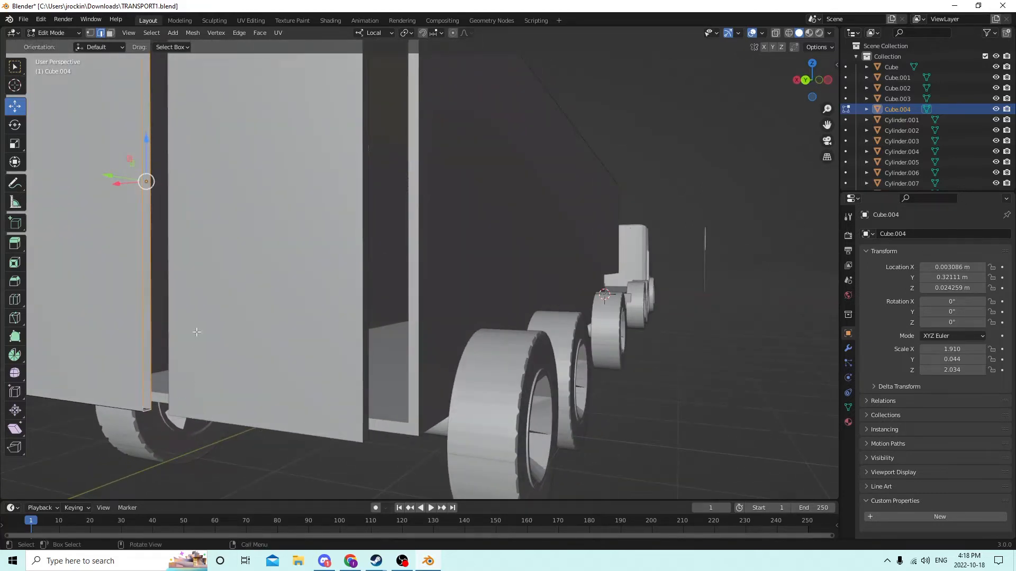
pyautogui.moveTo(197, 332); pyautogui.dragTo(623, 240, button='middle')
pyautogui.press('Tab')
# Select the right door object and examine its inner side facing the gap
pyautogui.moveTo(722, 272); pyautogui.dragTo(747, 283, button='middle')
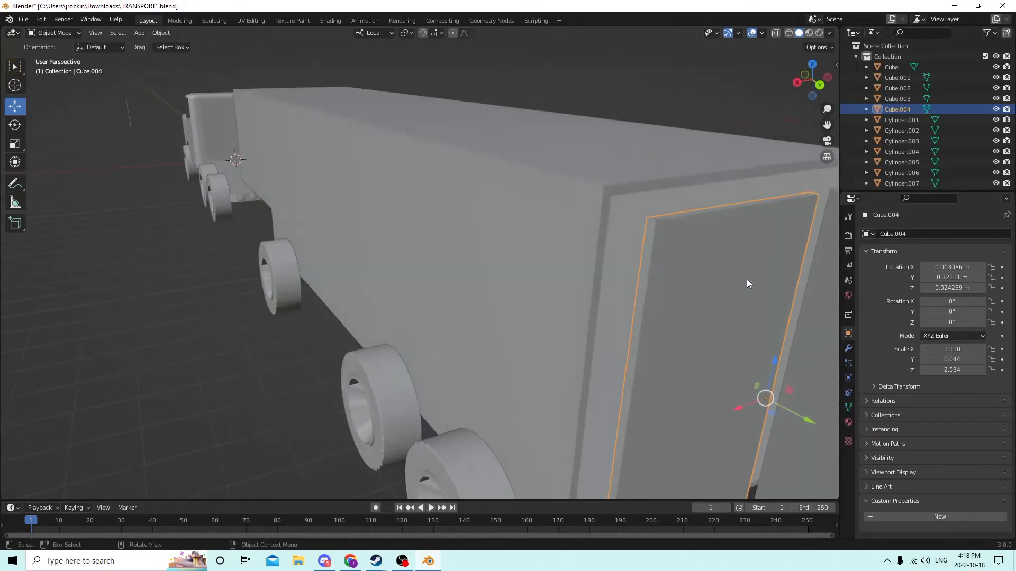
pyautogui.scroll(-2, 749, 279)
pyautogui.click(723, 250)
pyautogui.moveTo(723, 250)
pyautogui.mouseDown(button='middle')
pyautogui.moveTo(692, 250)
pyautogui.moveTo(718, 266)
pyautogui.mouseUp(button='middle')
pyautogui.scroll(6, 689, 251)
pyautogui.scroll(-5, 689, 252)
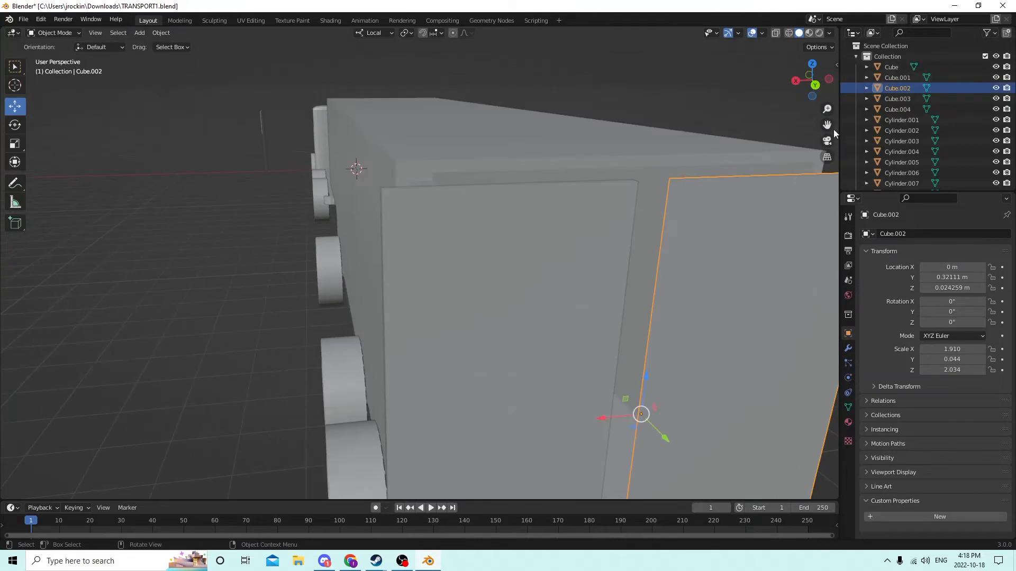
pyautogui.moveTo(827, 125)
pyautogui.mouseDown()
pyautogui.moveTo(849, 125)
pyautogui.moveTo(831, 125)
pyautogui.mouseUp()
pyautogui.moveTo(641, 144); pyautogui.dragTo(668, 145, button='middle')
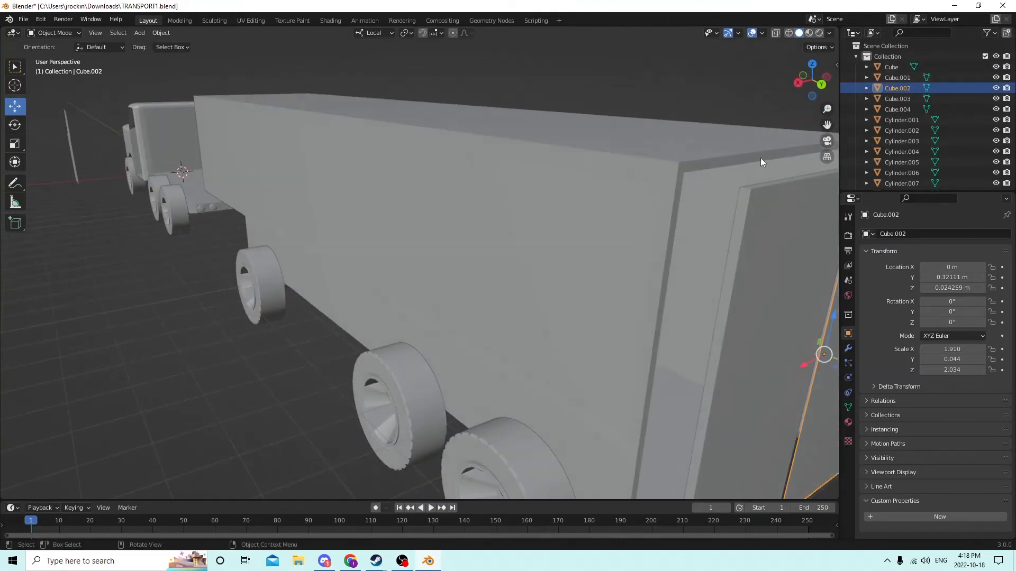
pyautogui.moveTo(761, 158)
pyautogui.keyDown('alt'); pyautogui.mouseDown(button='middle')
pyautogui.moveTo(751, 183)
pyautogui.moveTo(726, 151)
pyautogui.moveTo(710, 149)
pyautogui.moveTo(714, 140)
pyautogui.moveTo(762, 158)
pyautogui.mouseUp(button='middle'); pyautogui.keyUp('alt')
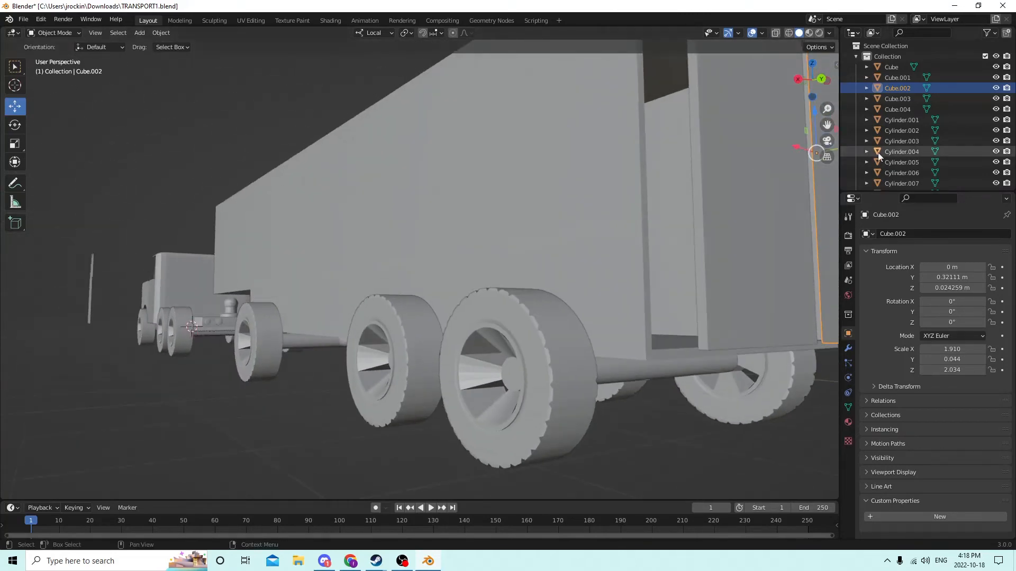
# Try deleting the narrow inner side face of the right door in Edit Mode, and undo the deletion
pyautogui.press('Tab')
pyautogui.click(821, 213)
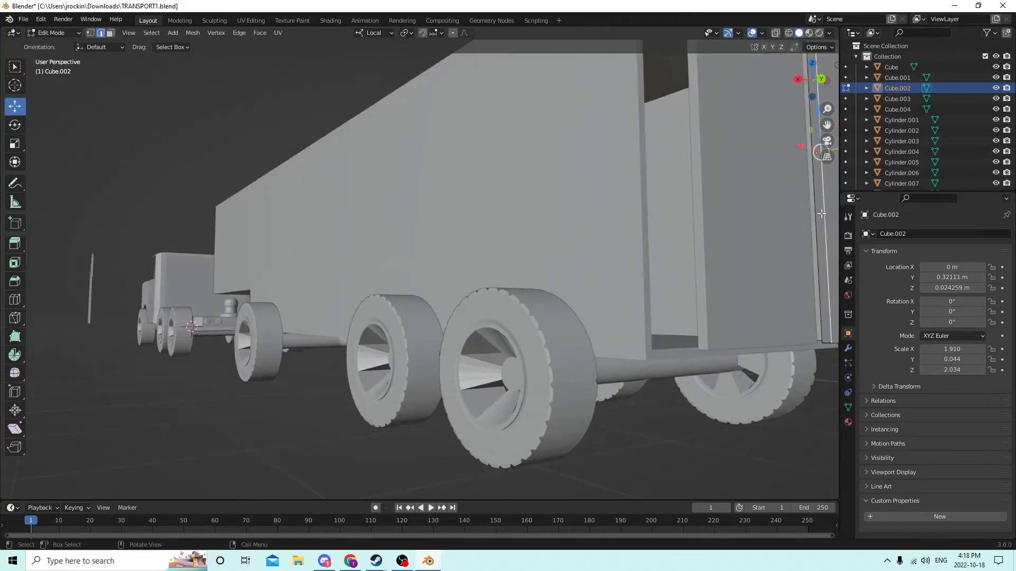
pyautogui.click(109, 34)
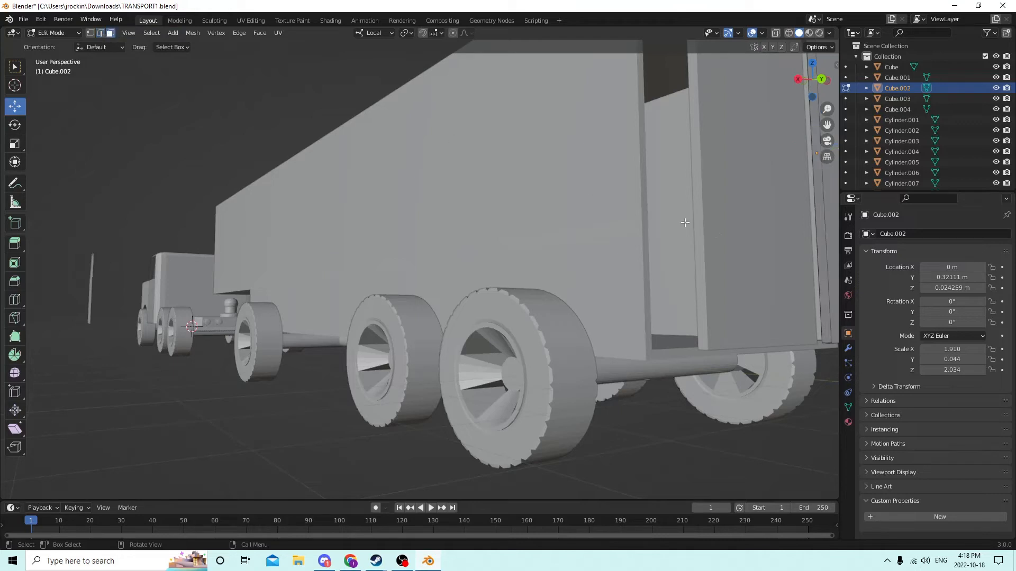
pyautogui.click(821, 247)
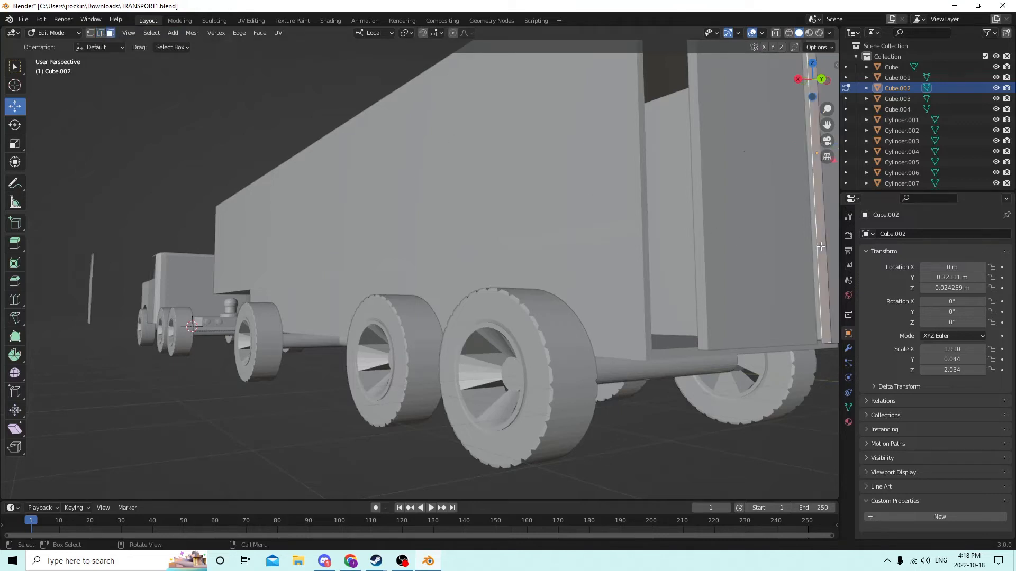
pyautogui.press('x')
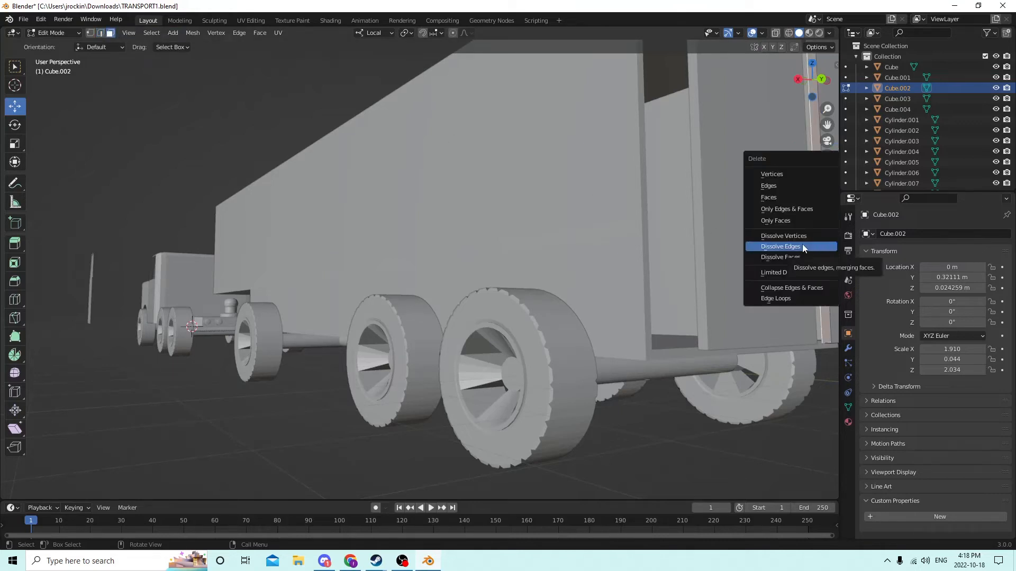
pyautogui.click(774, 200)
pyautogui.moveTo(749, 205); pyautogui.dragTo(675, 182, button='middle')
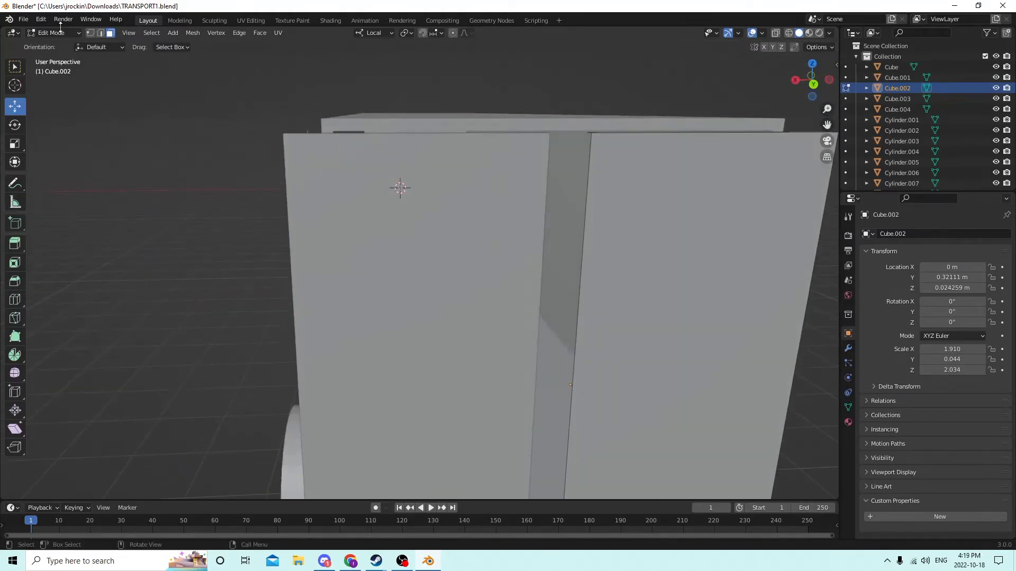
pyautogui.click(42, 20)
pyautogui.click(56, 32)
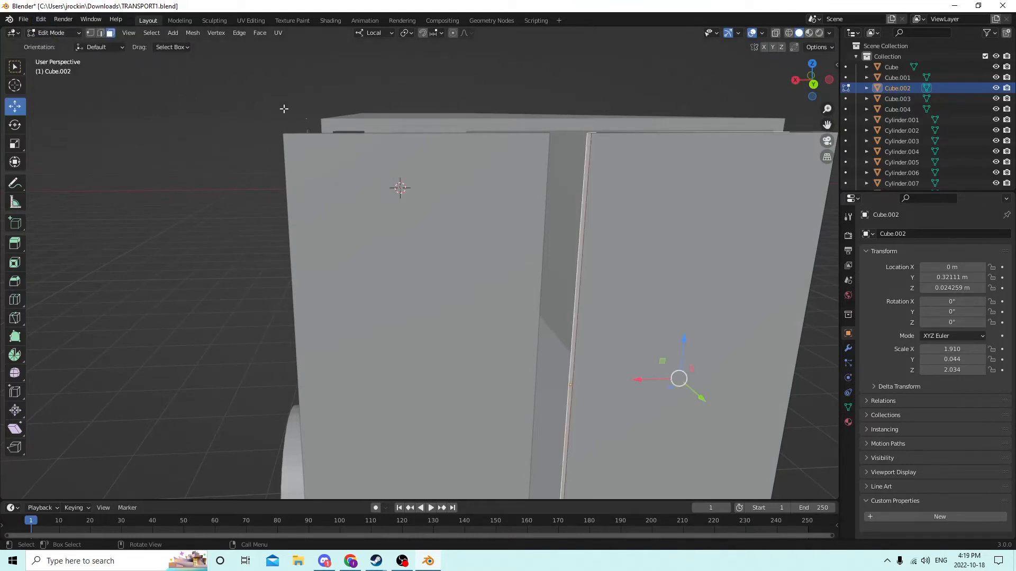
pyautogui.moveTo(350, 123); pyautogui.dragTo(429, 134, button='middle')
pyautogui.click(372, 279)
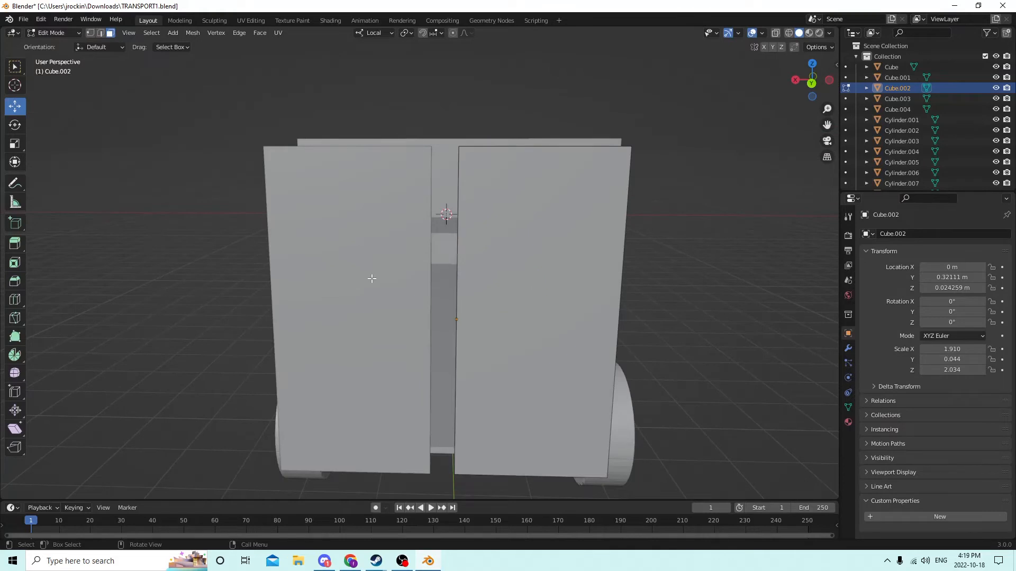
# Return to Object Mode and move the left door along its local X axis until it meets the right door, at about X 0.00004 m
pyautogui.press('Tab')
pyautogui.click(371, 285)
pyautogui.moveTo(370, 284); pyautogui.dragTo(381, 294, button='middle')
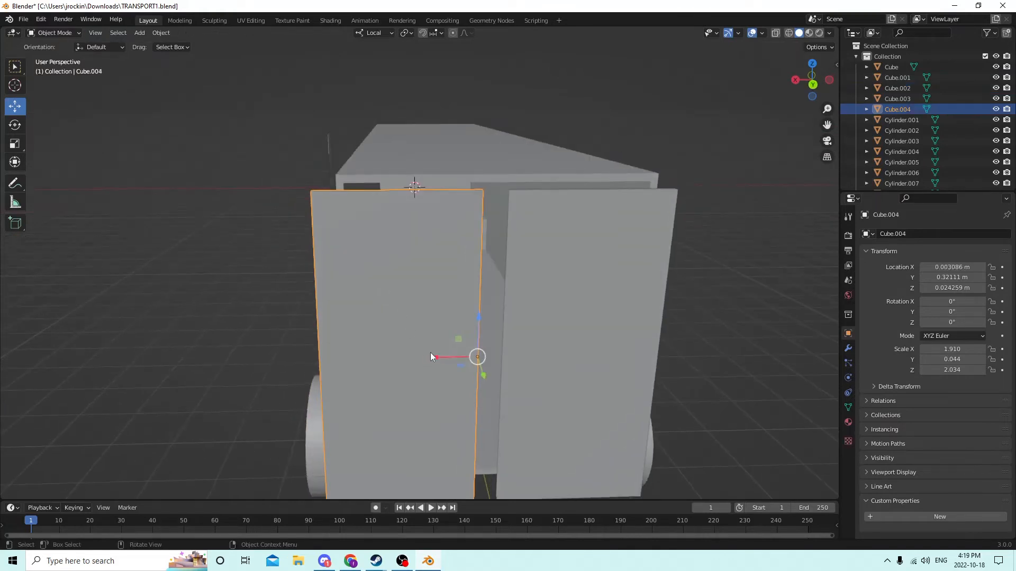
pyautogui.moveTo(437, 354); pyautogui.dragTo(461, 353)
pyautogui.moveTo(461, 353); pyautogui.dragTo(437, 321, button='middle')
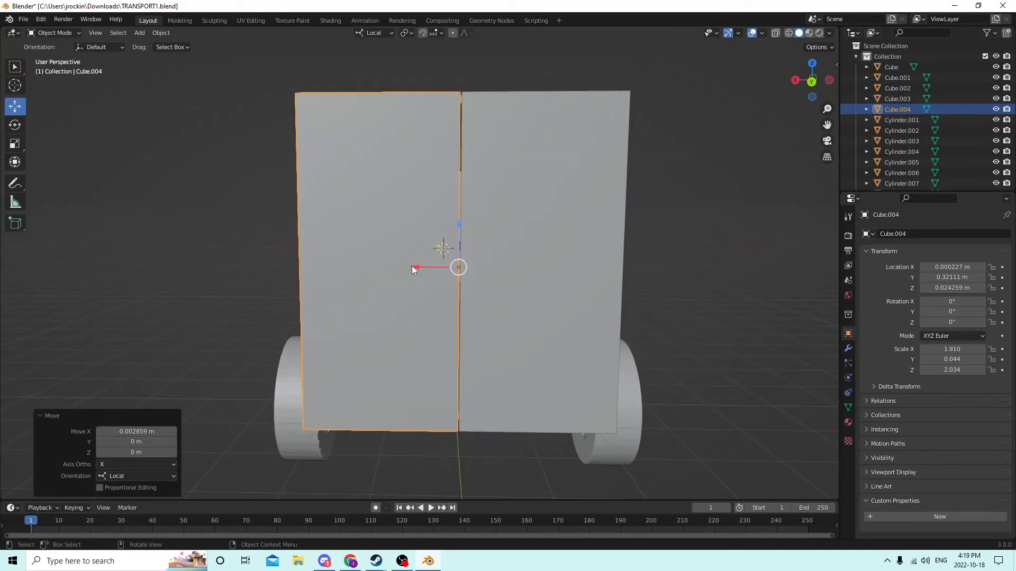
pyautogui.moveTo(412, 266); pyautogui.dragTo(416, 265)
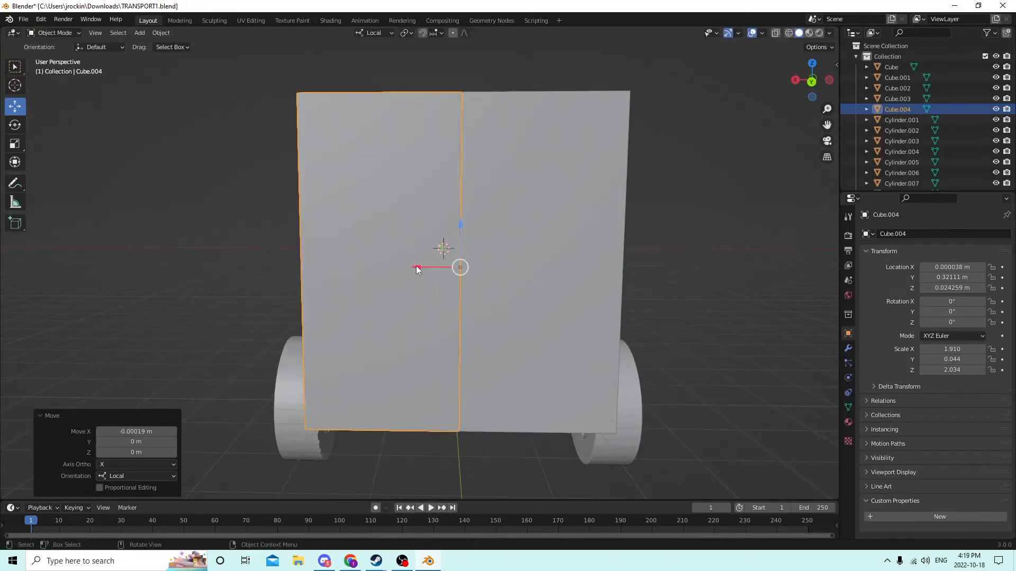
pyautogui.moveTo(416, 266); pyautogui.dragTo(531, 272, button='middle')
# Select both doors and move them along local Y into the trailer's rear opening, to about Y 0.3134 m
pyautogui.click(543, 272)
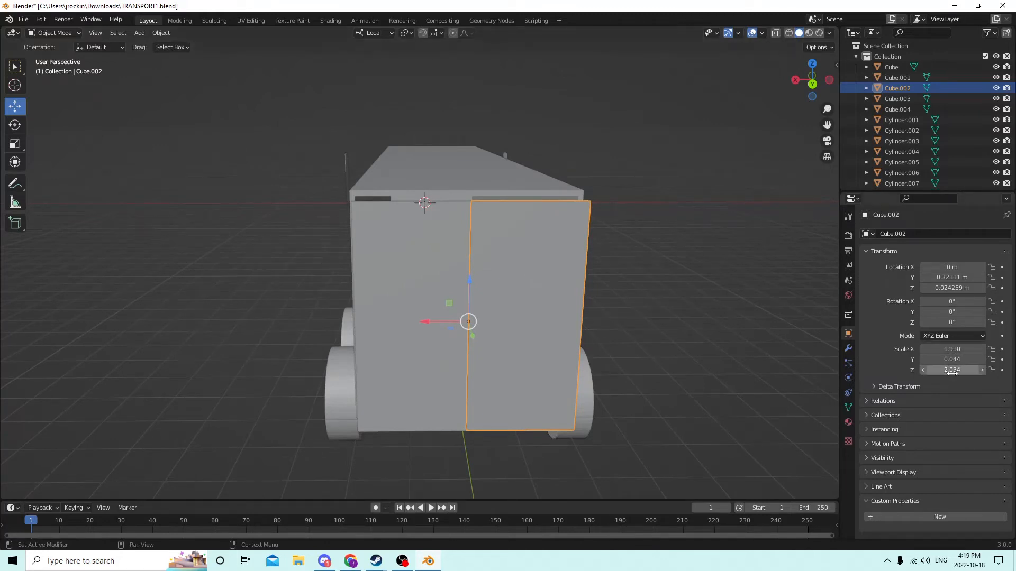
pyautogui.click(433, 297)
pyautogui.moveTo(450, 287); pyautogui.dragTo(630, 322, button='middle')
pyautogui.keyDown('shift'); pyautogui.click(624, 302); pyautogui.keyUp('shift')
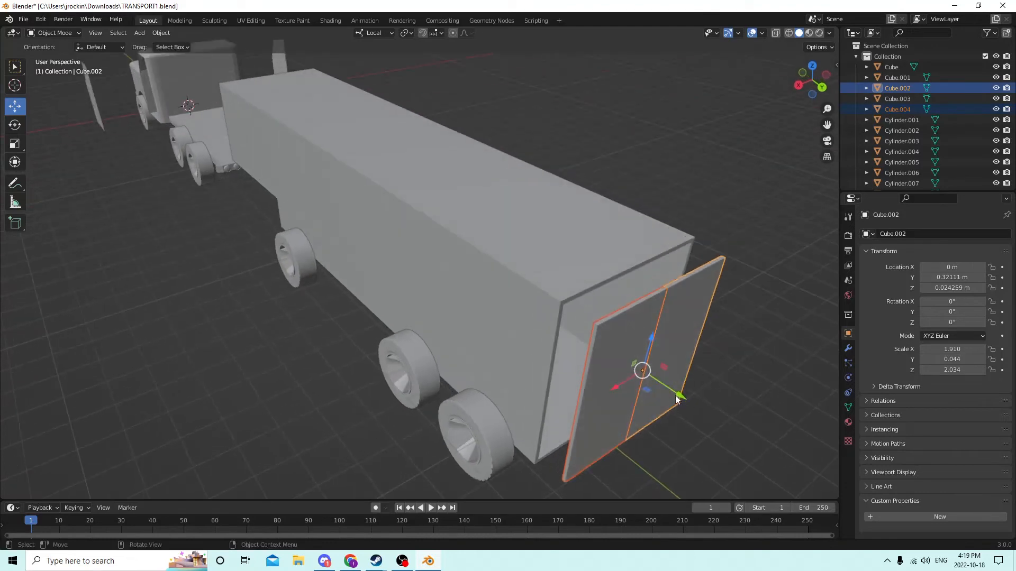
pyautogui.moveTo(677, 399); pyautogui.dragTo(633, 364)
pyautogui.moveTo(633, 363); pyautogui.dragTo(570, 316, button='middle')
pyautogui.click(661, 257)
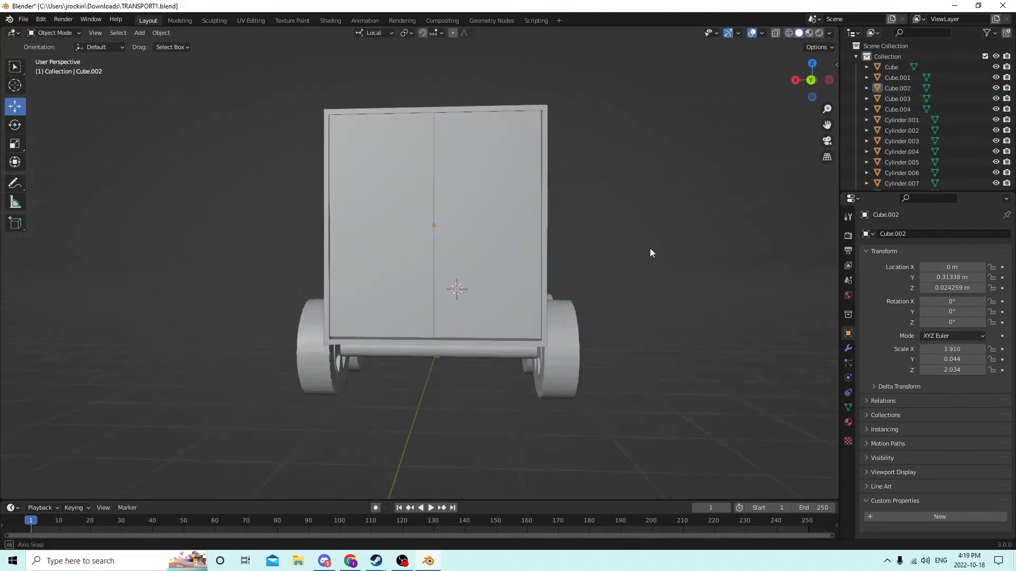
# Add a cube and move it along its Y axis to just behind the trailer, at about Y 0.328 m
pyautogui.moveTo(651, 253); pyautogui.dragTo(589, 317, button='middle')
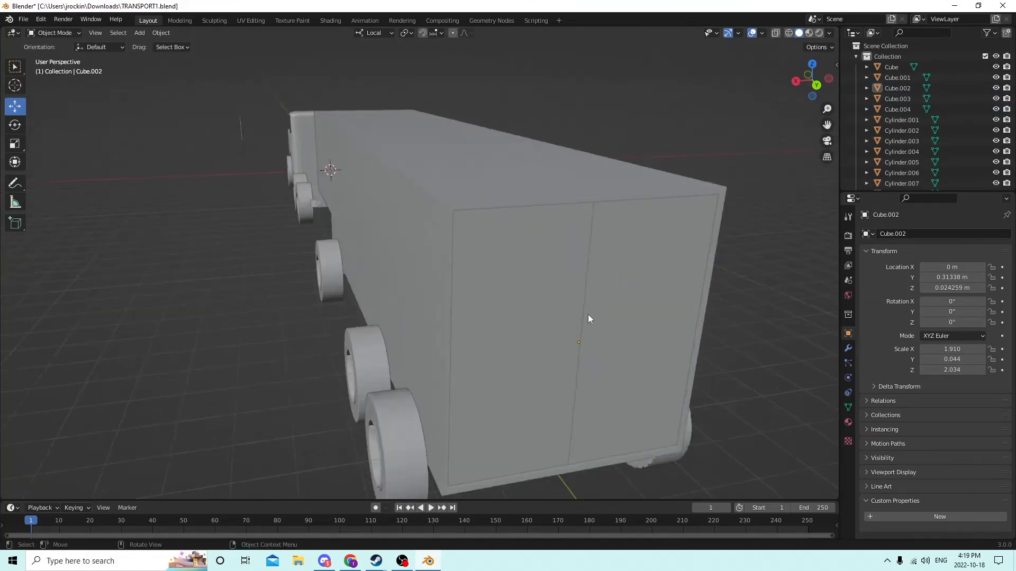
pyautogui.scroll(-3, 589, 315)
pyautogui.hotkey('shift', 'a')
pyautogui.moveTo(659, 307)
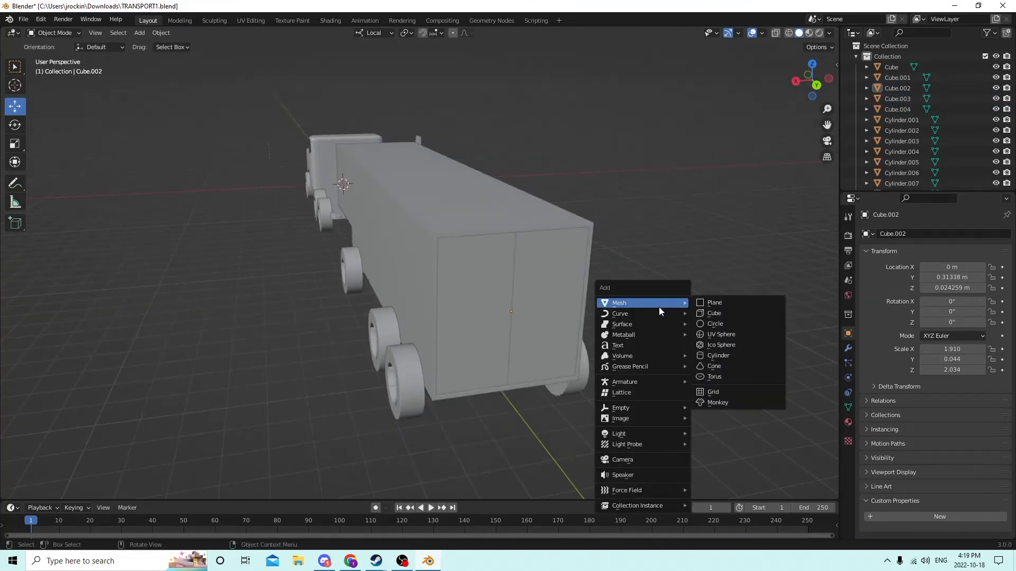
pyautogui.click(699, 313)
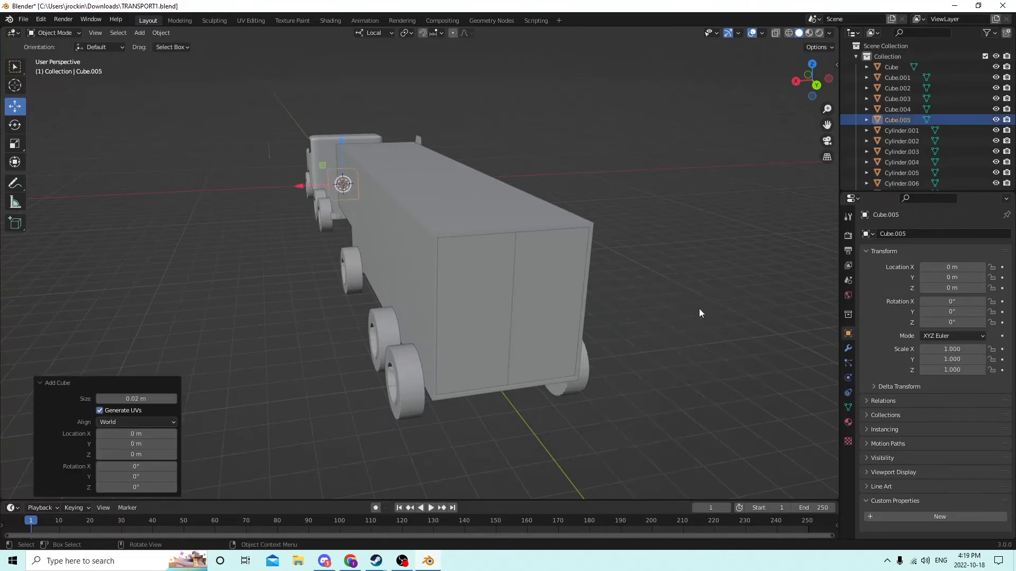
pyautogui.moveTo(699, 312); pyautogui.dragTo(452, 281, button='middle')
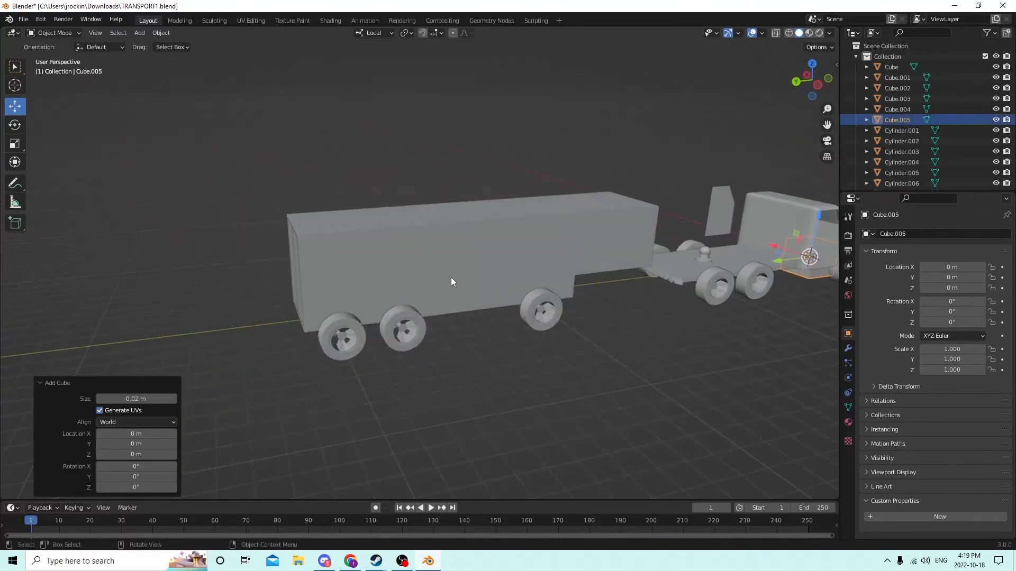
pyautogui.moveTo(786, 261); pyautogui.dragTo(178, 296)
pyautogui.moveTo(179, 296); pyautogui.dragTo(719, 348, button='middle')
pyautogui.moveTo(695, 349); pyautogui.dragTo(623, 336)
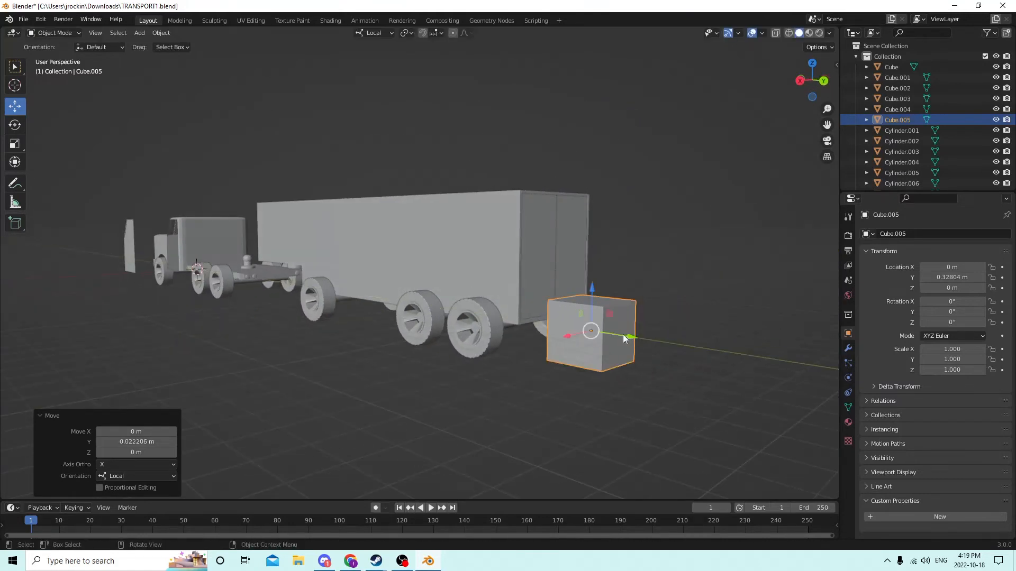
# Raise the cube to about Z 0.0214 m and scale it uniformly to about 0.435
pyautogui.moveTo(624, 336); pyautogui.dragTo(590, 339, button='middle')
pyautogui.scroll(2, 590, 338)
pyautogui.moveTo(636, 375); pyautogui.dragTo(635, 365)
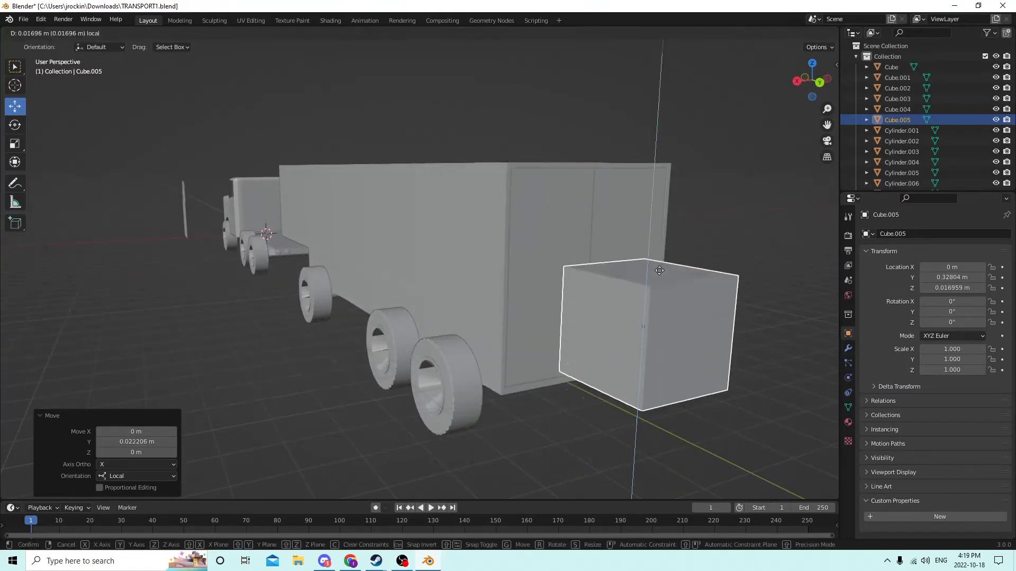
pyautogui.moveTo(635, 365); pyautogui.dragTo(496, 303, button='middle')
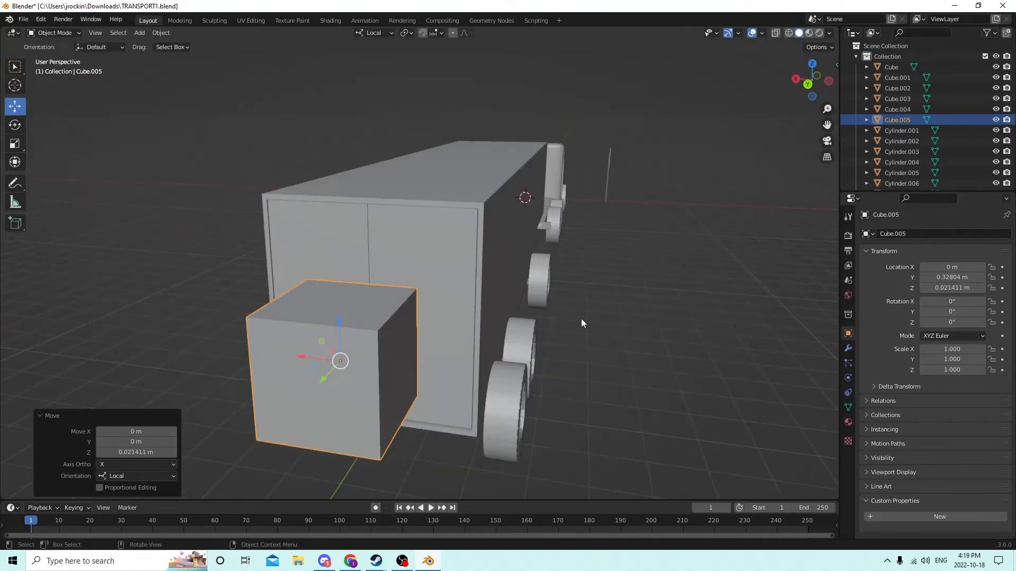
pyautogui.press('s')
pyautogui.click(444, 329)
pyautogui.moveTo(444, 329); pyautogui.dragTo(505, 323, button='middle')
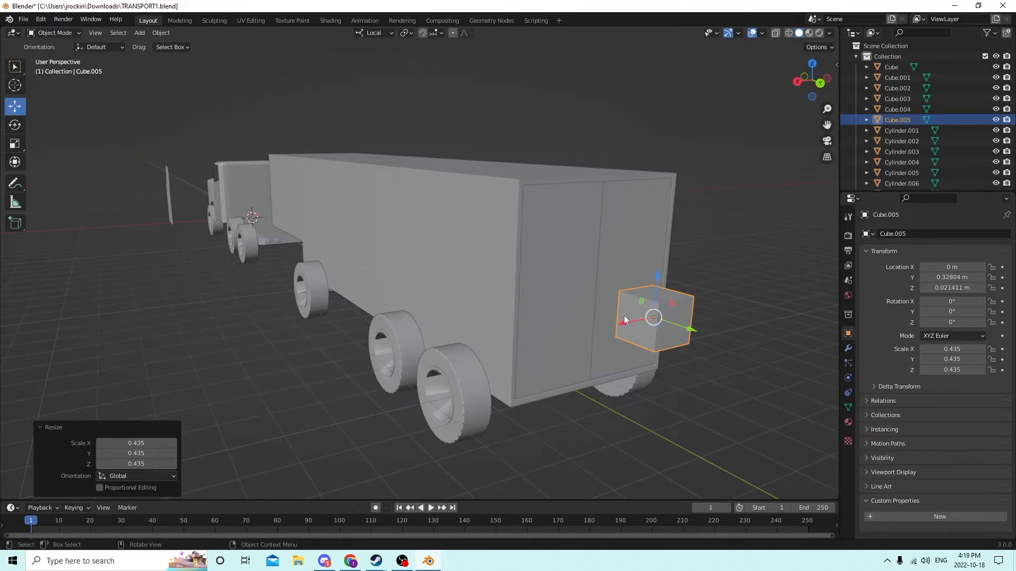
pyautogui.moveTo(624, 315); pyautogui.dragTo(576, 319, button='middle')
# Position the cube against the right door at about X -0.0052 m, Y 0.3171 m and Z 0.0254 m
pyautogui.moveTo(434, 374); pyautogui.dragTo(372, 359, button='middle')
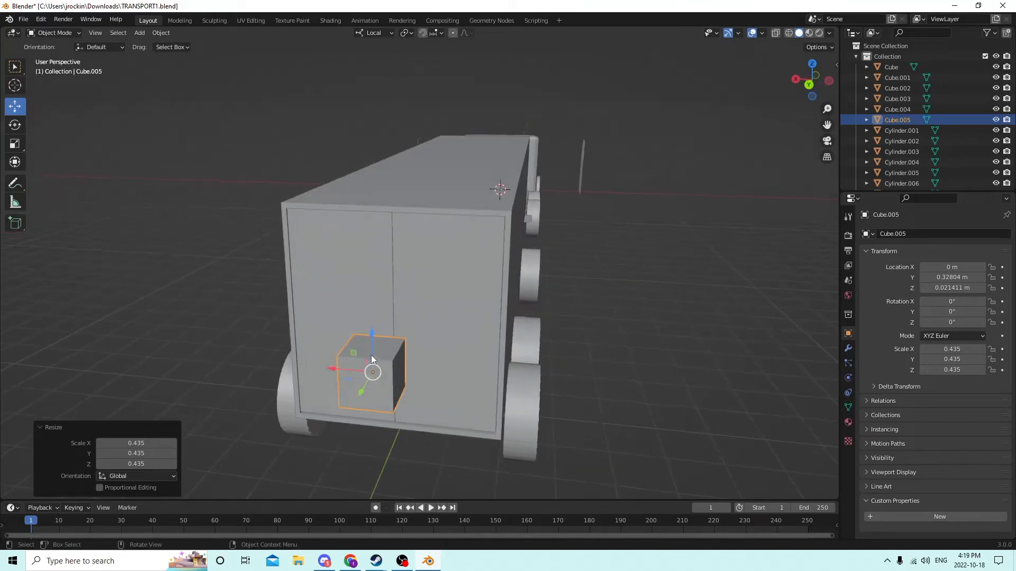
pyautogui.moveTo(352, 394); pyautogui.dragTo(371, 361)
pyautogui.moveTo(371, 361); pyautogui.dragTo(428, 376, button='middle')
pyautogui.moveTo(407, 380); pyautogui.dragTo(443, 376)
pyautogui.moveTo(443, 377); pyautogui.dragTo(463, 286, button='middle')
pyautogui.moveTo(463, 287); pyautogui.dragTo(466, 264)
pyautogui.moveTo(466, 265); pyautogui.dragTo(478, 270, button='middle')
pyautogui.moveTo(501, 294); pyautogui.dragTo(496, 293)
pyautogui.moveTo(497, 293); pyautogui.dragTo(659, 332, button='middle')
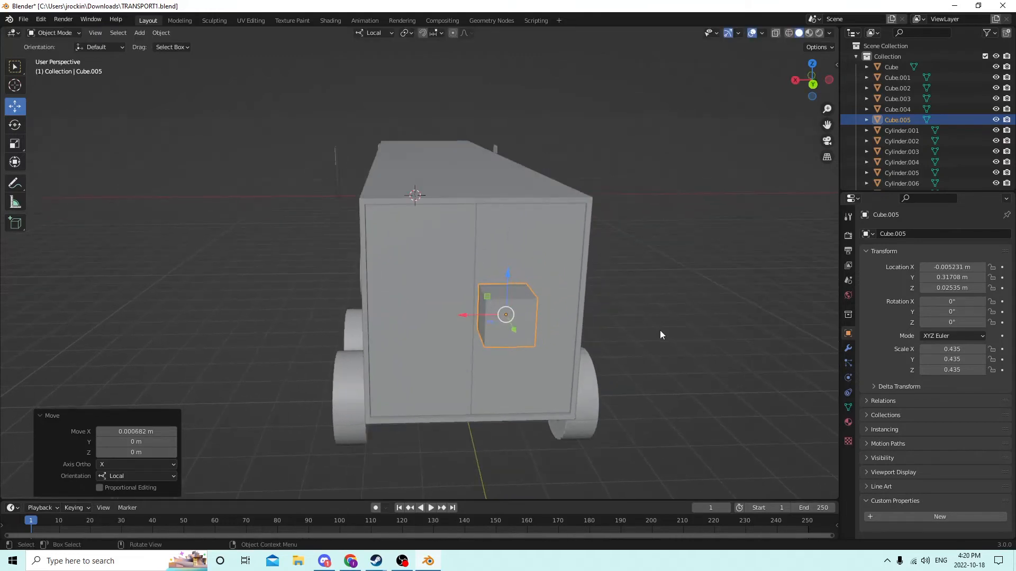
# Shape the cube into a slim upright handle block with scales of about 0.082 in X, 0.161 in Y and 0.321 in Z
pyautogui.press('s')
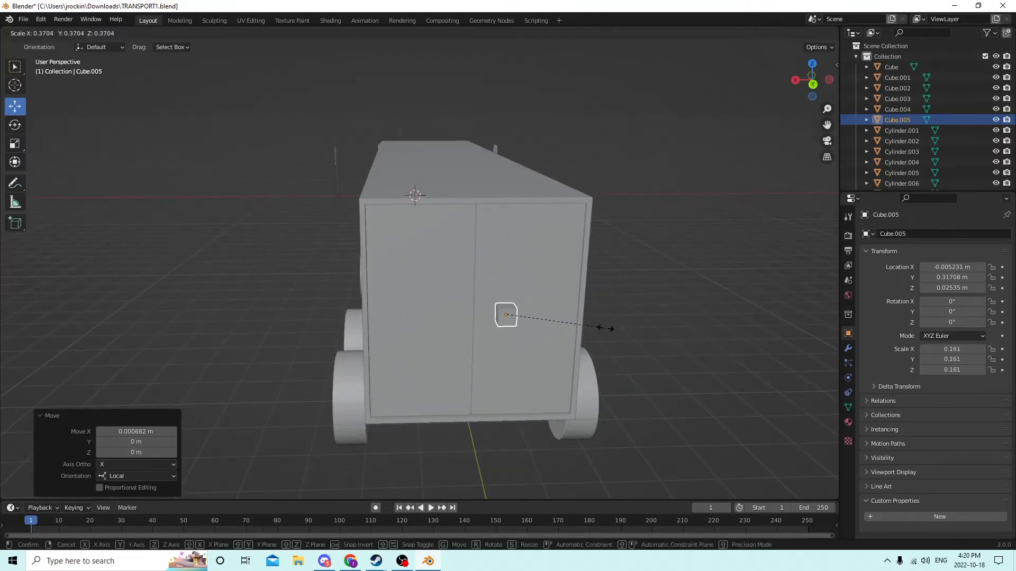
pyautogui.click(602, 329)
pyautogui.moveTo(582, 314); pyautogui.dragTo(535, 273, button='middle')
pyautogui.click(15, 144)
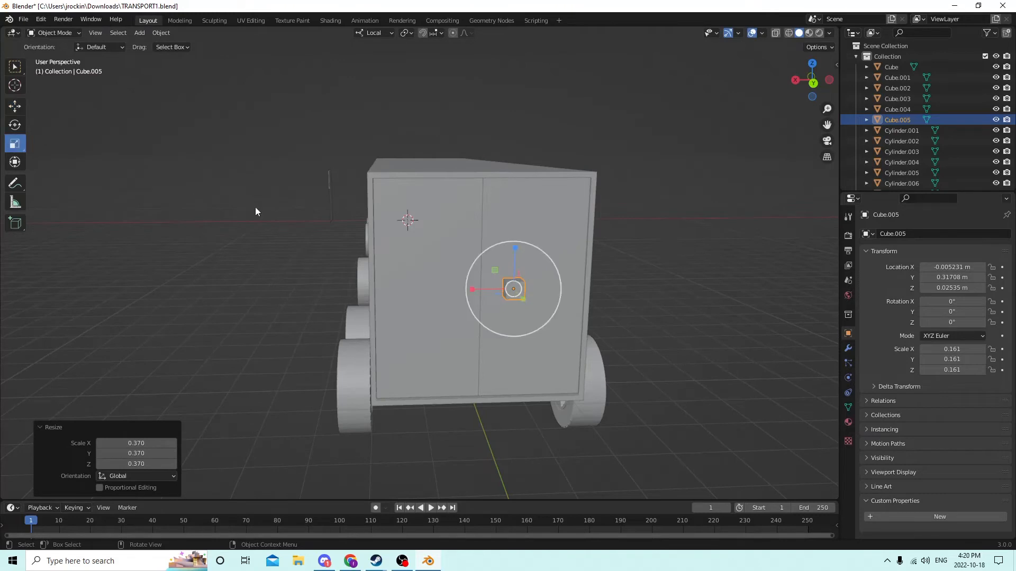
pyautogui.moveTo(255, 207); pyautogui.dragTo(497, 224, button='middle')
pyautogui.moveTo(496, 223)
pyautogui.mouseDown()
pyautogui.moveTo(508, 174)
pyautogui.moveTo(500, 230)
pyautogui.mouseUp()
pyautogui.moveTo(462, 263); pyautogui.dragTo(484, 260)
pyautogui.moveTo(484, 260); pyautogui.dragTo(605, 263, button='middle')
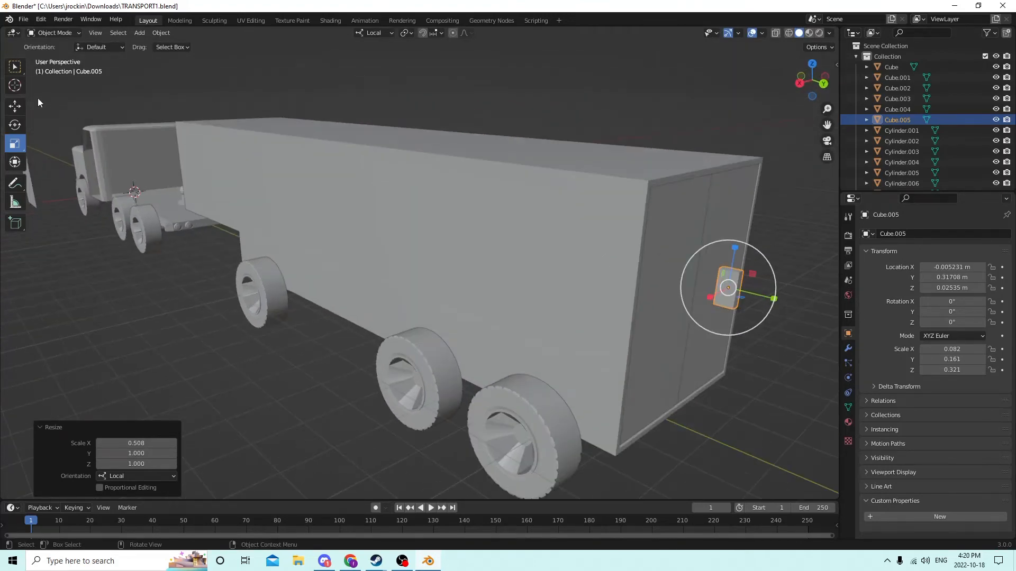
# Move the handle block about 0.0051 m outward from the right door along its local Y axis
pyautogui.click(14, 106)
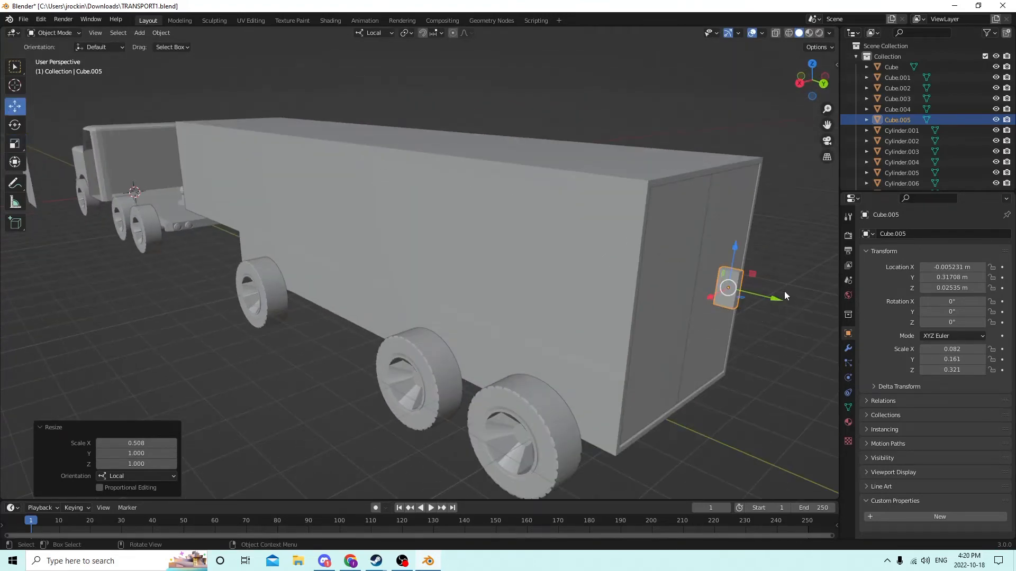
pyautogui.moveTo(785, 296); pyautogui.dragTo(778, 307)
pyautogui.moveTo(777, 307); pyautogui.dragTo(716, 294, button='middle')
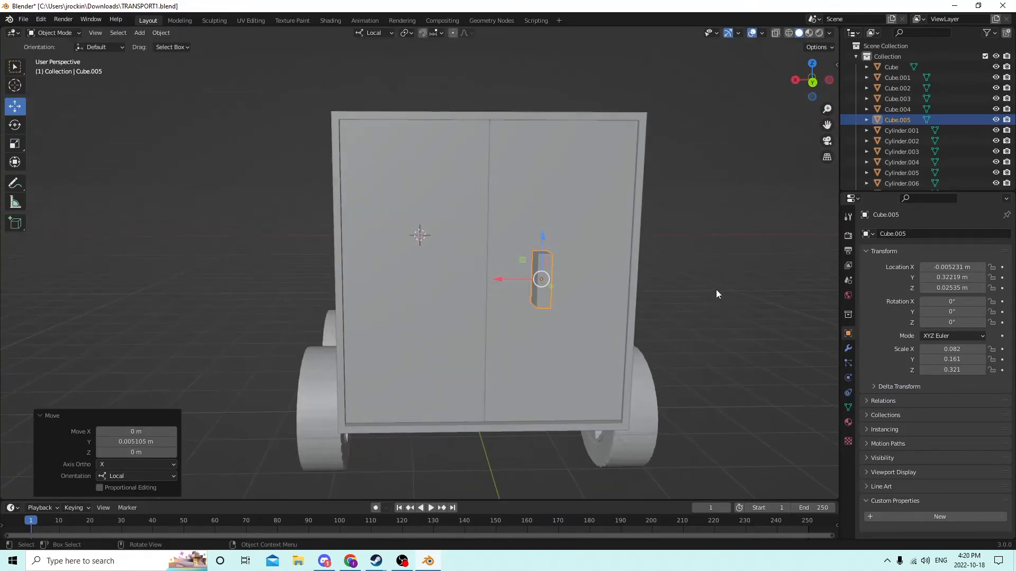
# Bevel the top and bottom edges of the handle's outer face in Edit Mode with 3 segments, and return to Object Mode
pyautogui.press('Tab')
pyautogui.scroll(2, 566, 255)
pyautogui.click(613, 245)
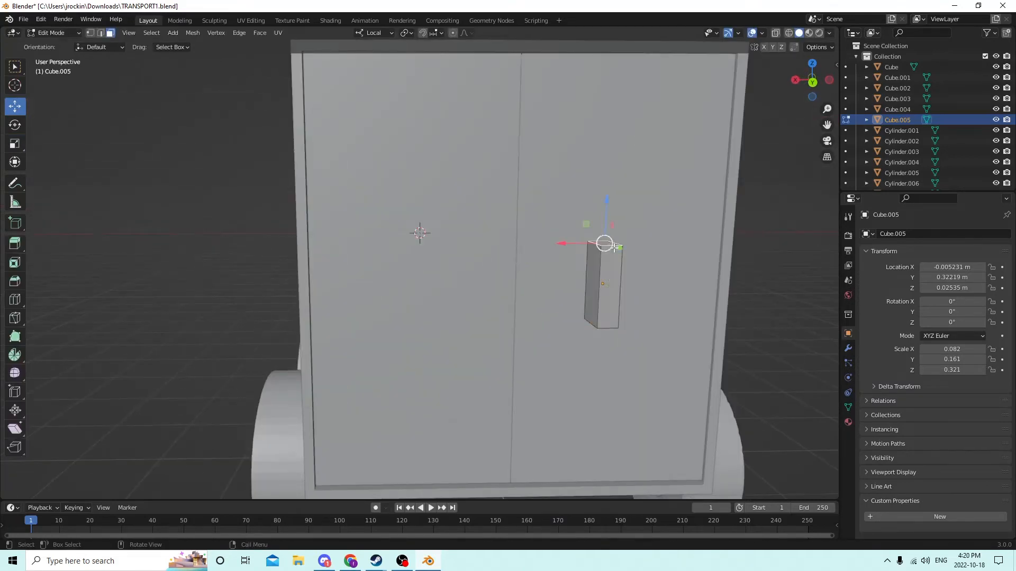
pyautogui.click(611, 245)
pyautogui.moveTo(611, 245); pyautogui.dragTo(556, 181, button='middle')
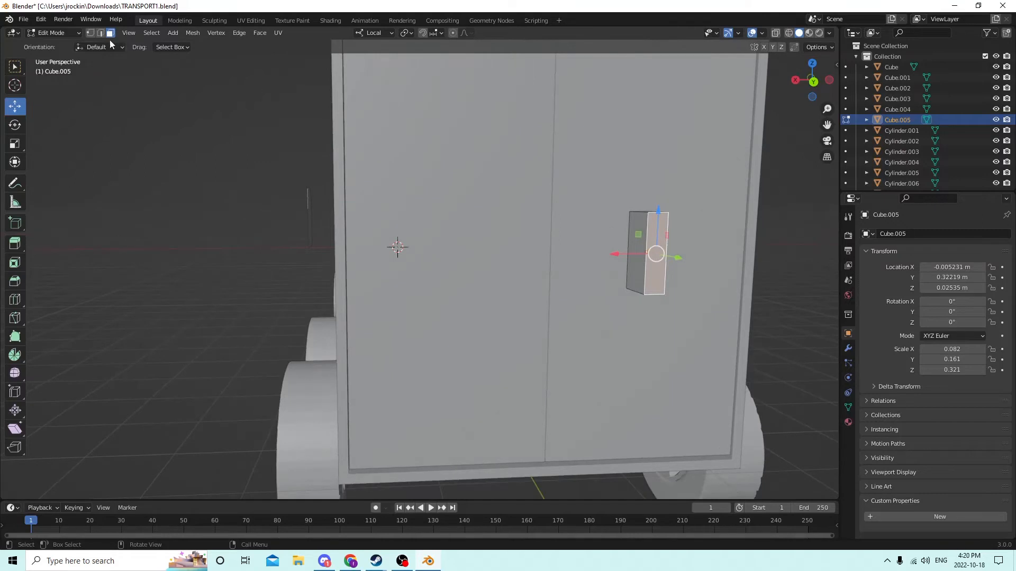
pyautogui.press('2')
pyautogui.click(661, 211)
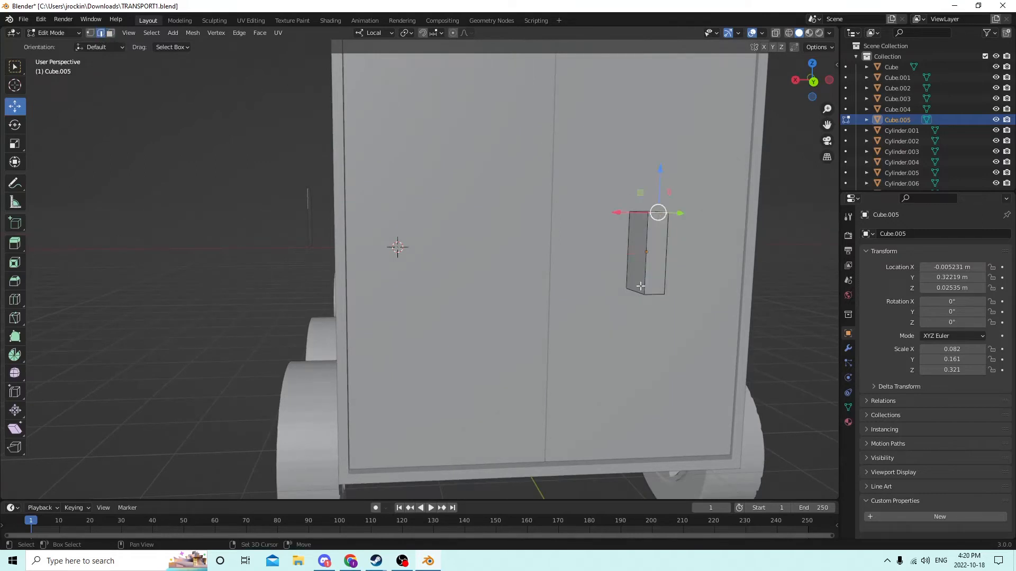
pyautogui.keyDown('shift'); pyautogui.click(654, 295); pyautogui.keyUp('shift')
pyautogui.hotkey('ctrl', 'b')
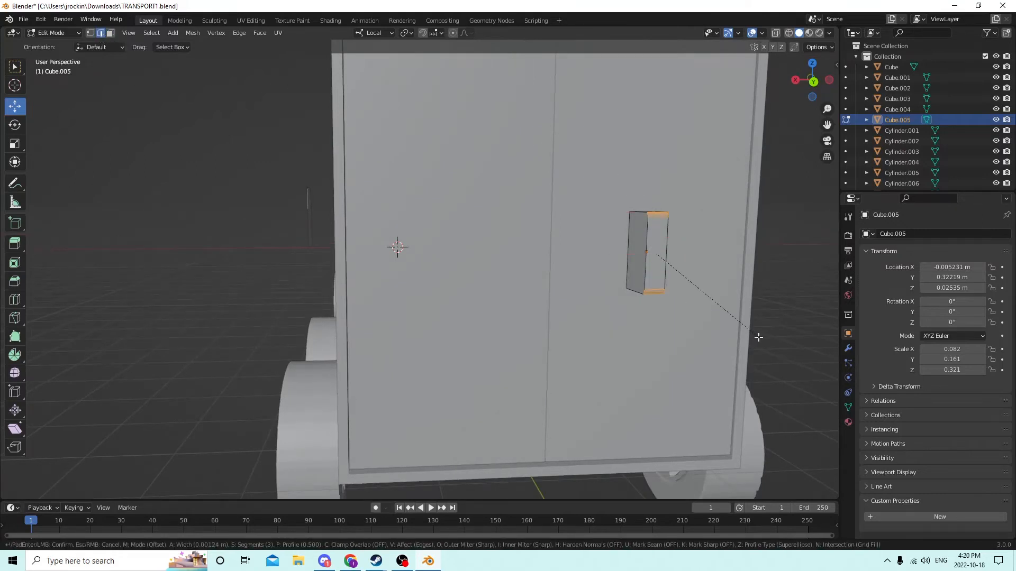
pyautogui.click(763, 341)
pyautogui.moveTo(764, 342); pyautogui.dragTo(733, 300, button='middle')
pyautogui.press('Tab')
# Duplicate the handle in place and widen the copy along its local X axis to a scale of about 0.099
pyautogui.click(682, 277)
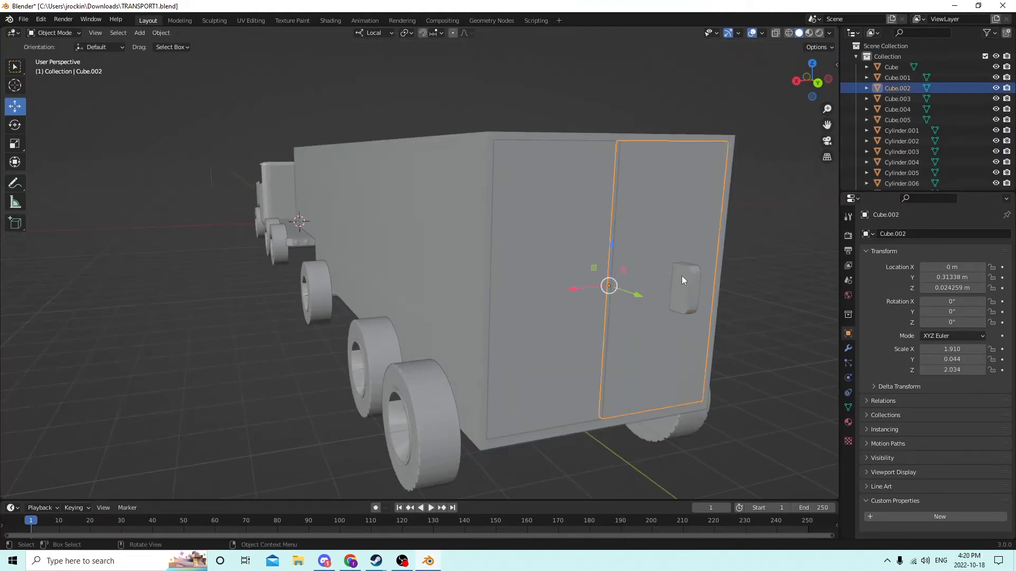
pyautogui.click(686, 285)
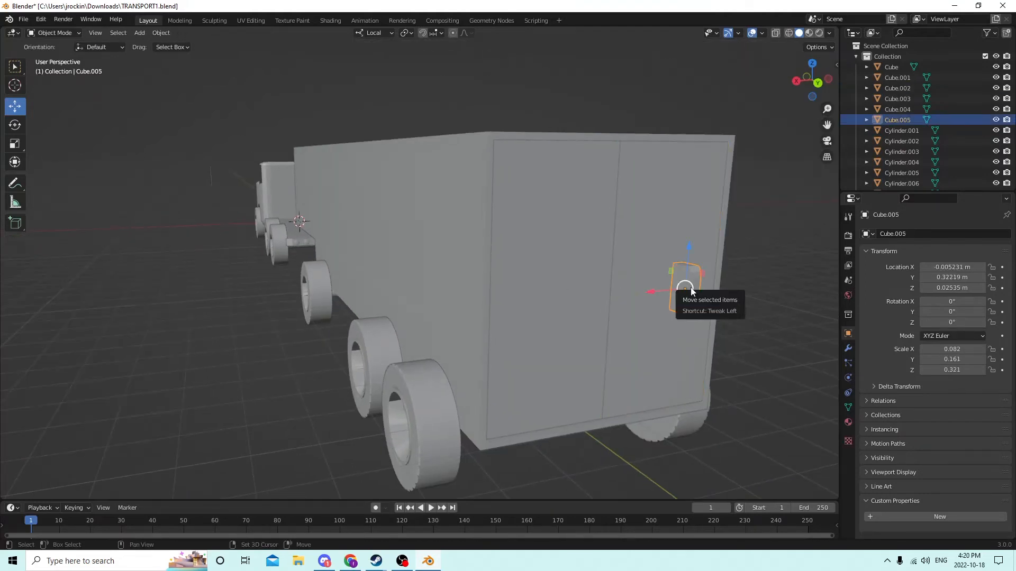
pyautogui.hotkey('shift', 'd')
pyautogui.rightClick(736, 277)
pyautogui.moveTo(736, 277); pyautogui.dragTo(286, 160, button='middle')
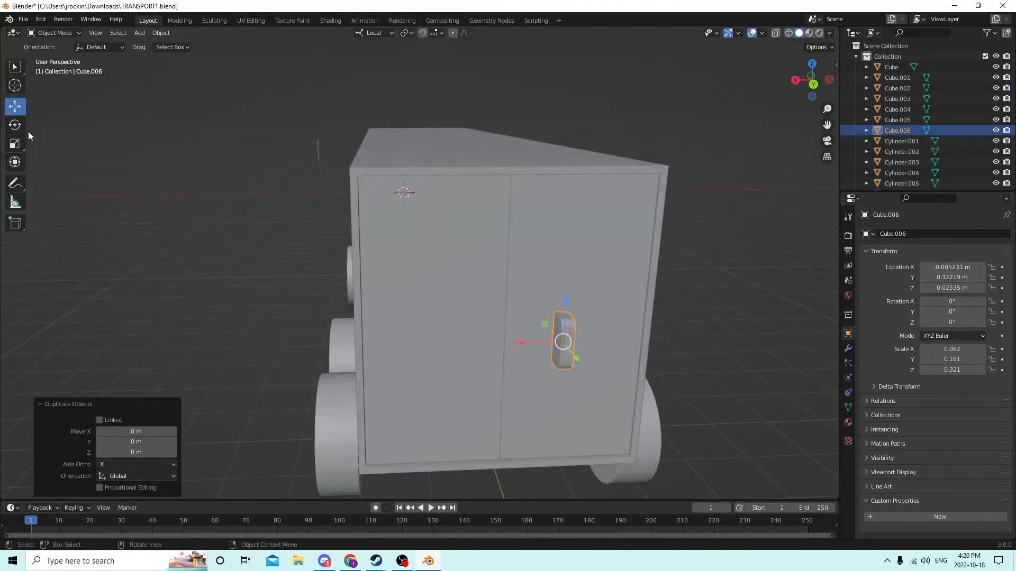
pyautogui.click(14, 144)
pyautogui.moveTo(522, 341); pyautogui.dragTo(510, 336)
pyautogui.moveTo(510, 336); pyautogui.dragTo(646, 325, button='middle')
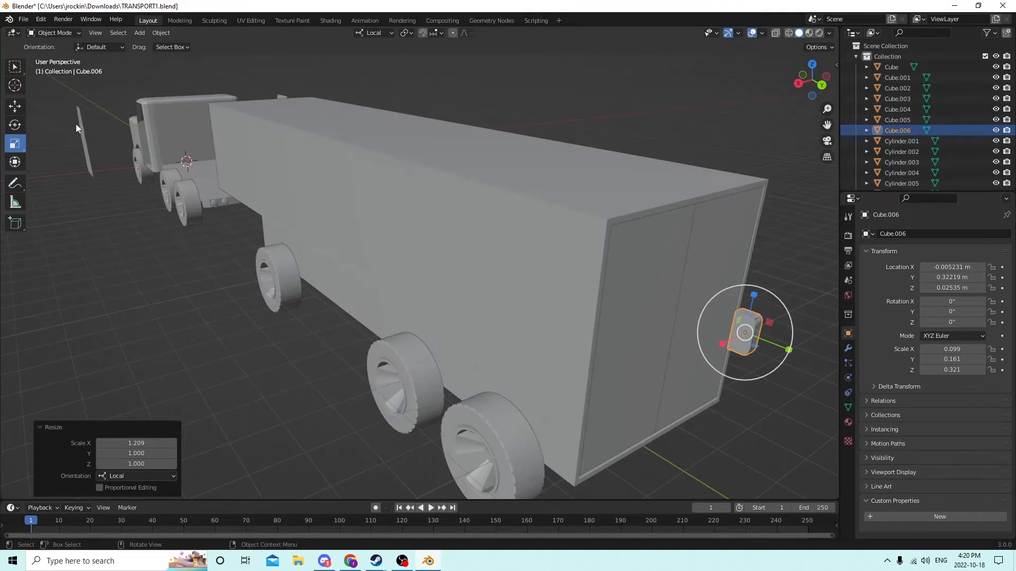
# Move the handle copy about 0.0006 m toward the door along local Y and scale it uniformly by about 0.943
pyautogui.click(20, 110)
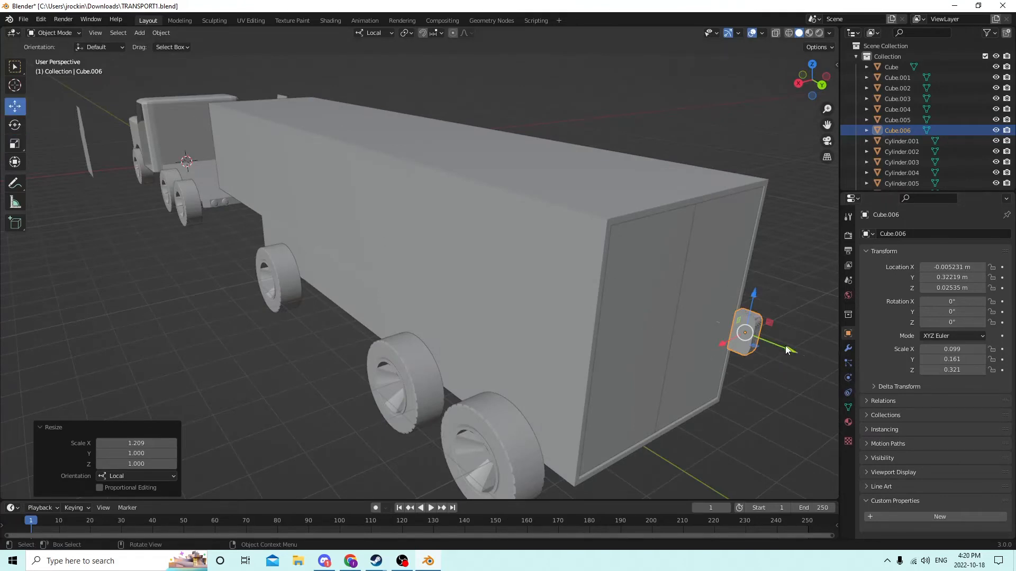
pyautogui.moveTo(787, 349); pyautogui.dragTo(779, 344)
pyautogui.moveTo(776, 341); pyautogui.dragTo(615, 337, button='middle')
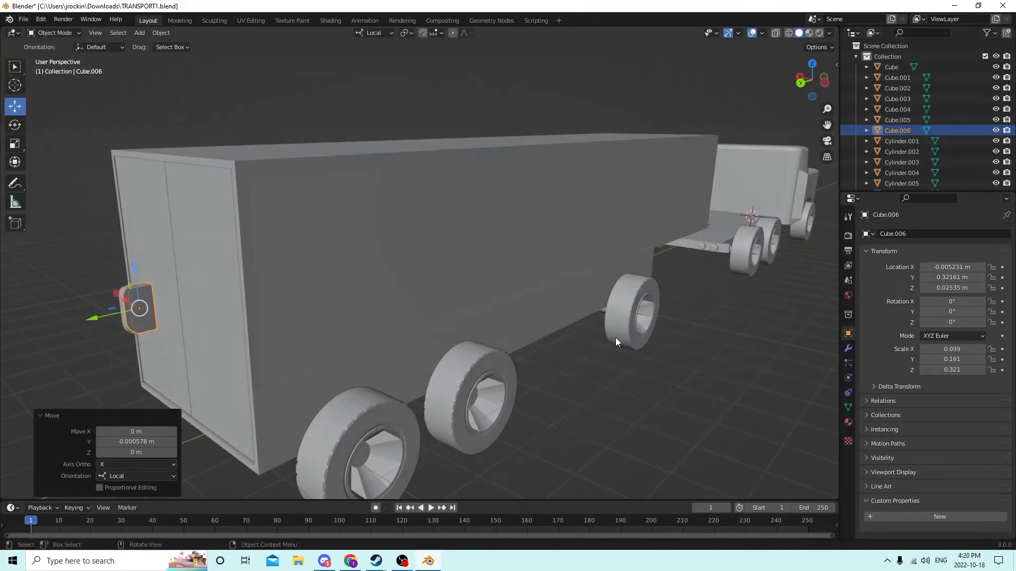
pyautogui.press('s')
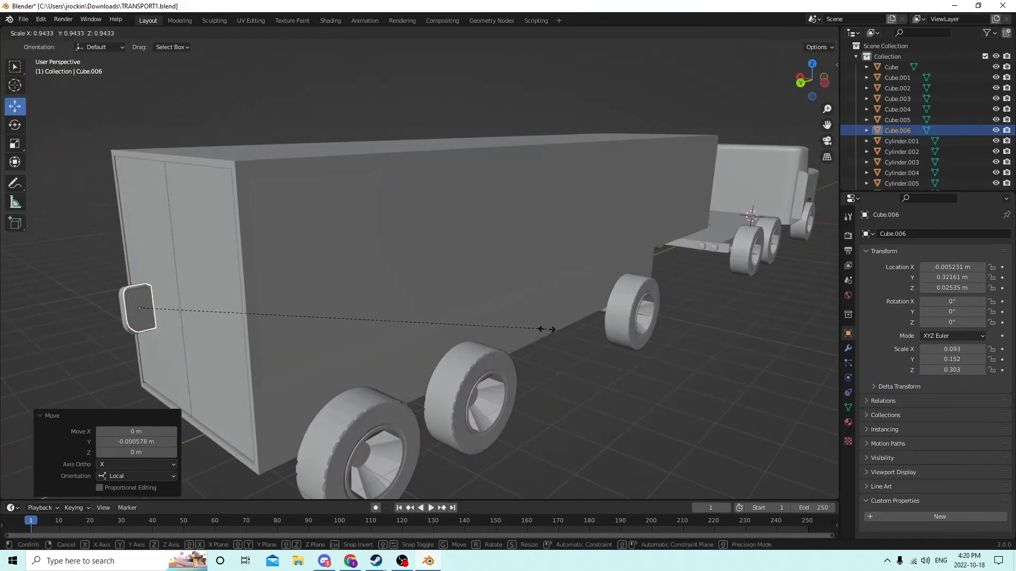
pyautogui.click(548, 331)
pyautogui.moveTo(547, 330); pyautogui.dragTo(568, 318, button='middle')
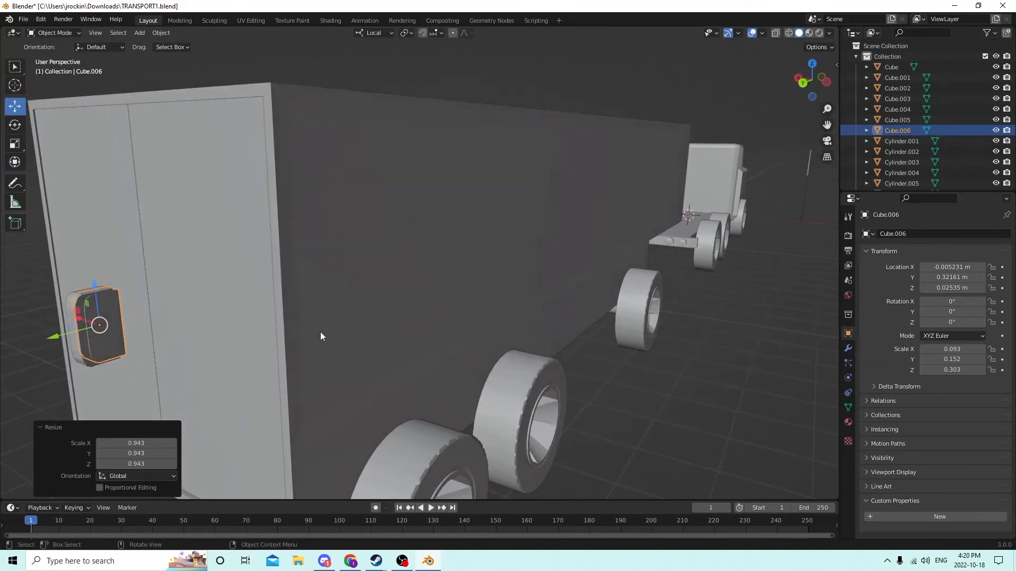
# Shorten the inner handle copy along its local Z axis to a scale of about 0.263
pyautogui.moveTo(312, 334); pyautogui.dragTo(395, 318, button='middle')
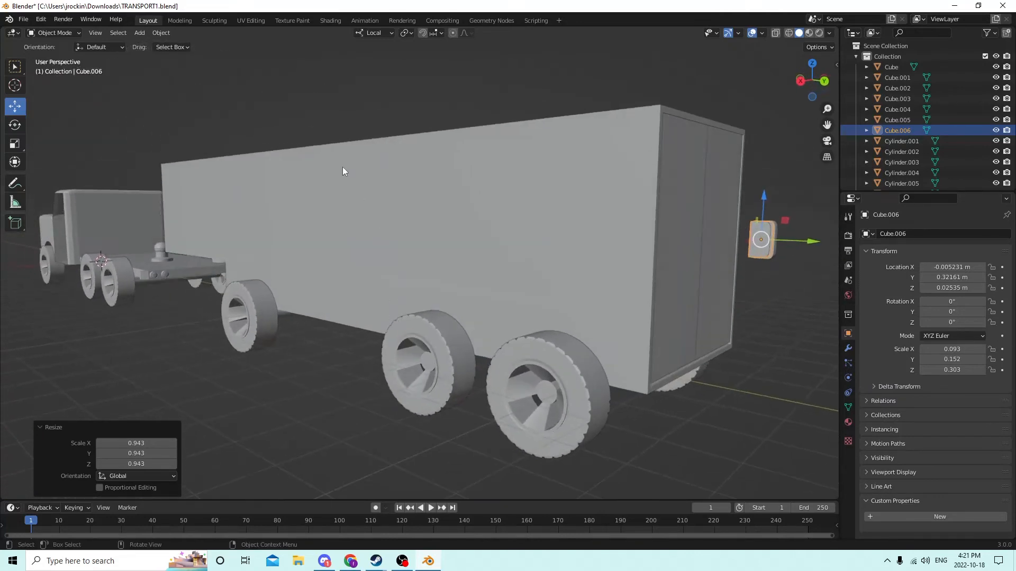
pyautogui.click(19, 144)
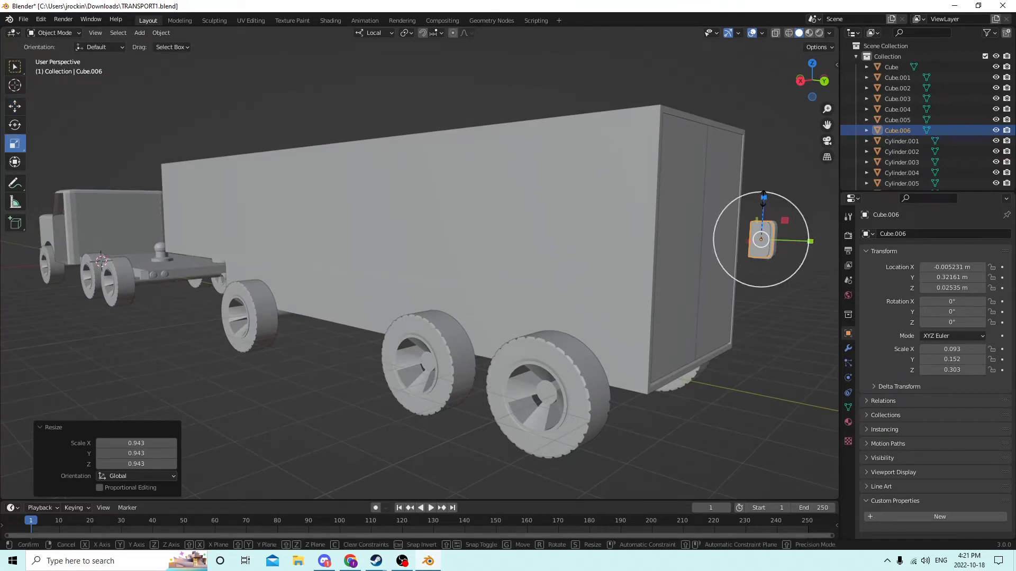
pyautogui.moveTo(764, 200); pyautogui.dragTo(762, 203)
pyautogui.moveTo(763, 203); pyautogui.dragTo(772, 256, button='middle')
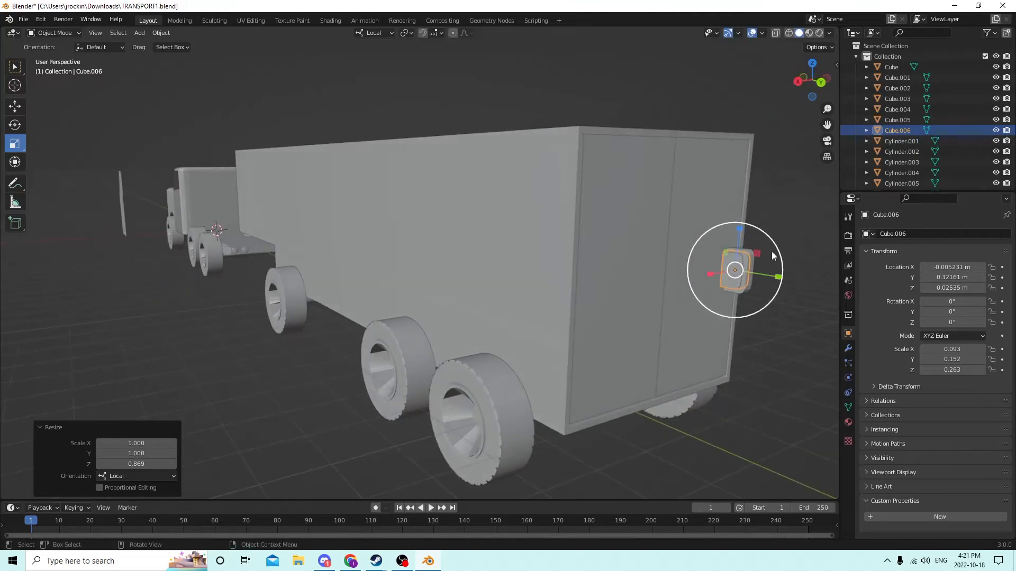
# Subtract the inner copy from the original handle block with a Bool Tool difference to form a C-shaped handle
pyautogui.keyDown('shift'); pyautogui.click(745, 258); pyautogui.keyUp('shift')
pyautogui.click(161, 33)
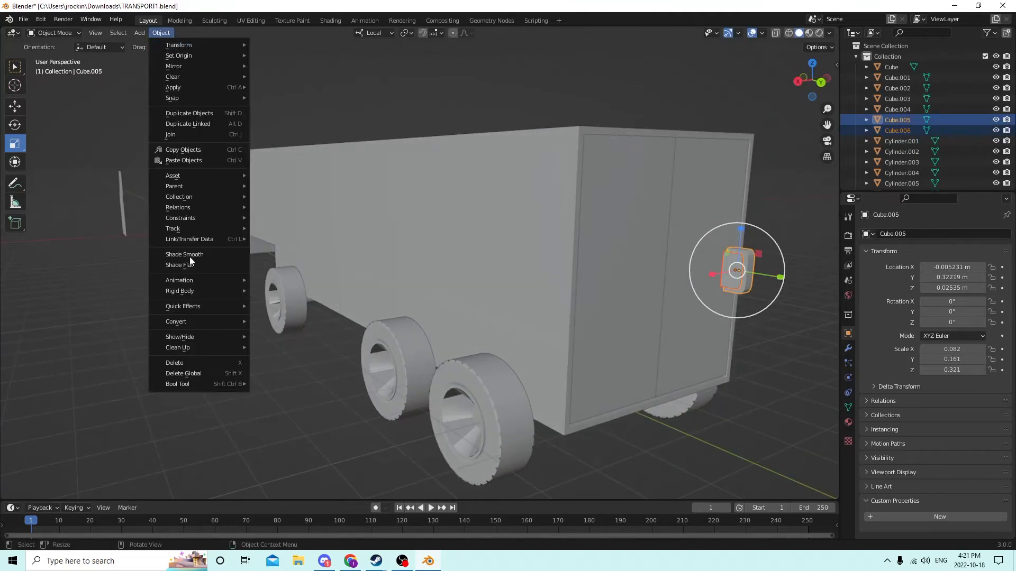
pyautogui.moveTo(182, 383)
pyautogui.click(280, 395)
pyautogui.moveTo(561, 255); pyautogui.dragTo(29, 95, button='middle')
# Lower the C-shaped handle about 0.0049 m along its local Z axis on the right door
pyautogui.click(15, 107)
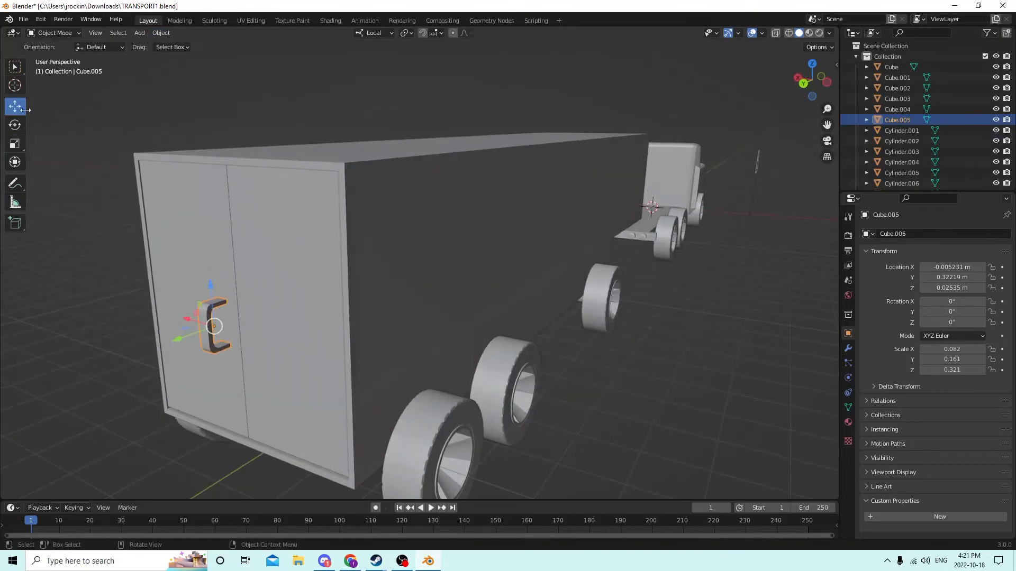
pyautogui.moveTo(103, 117); pyautogui.dragTo(207, 133, button='middle')
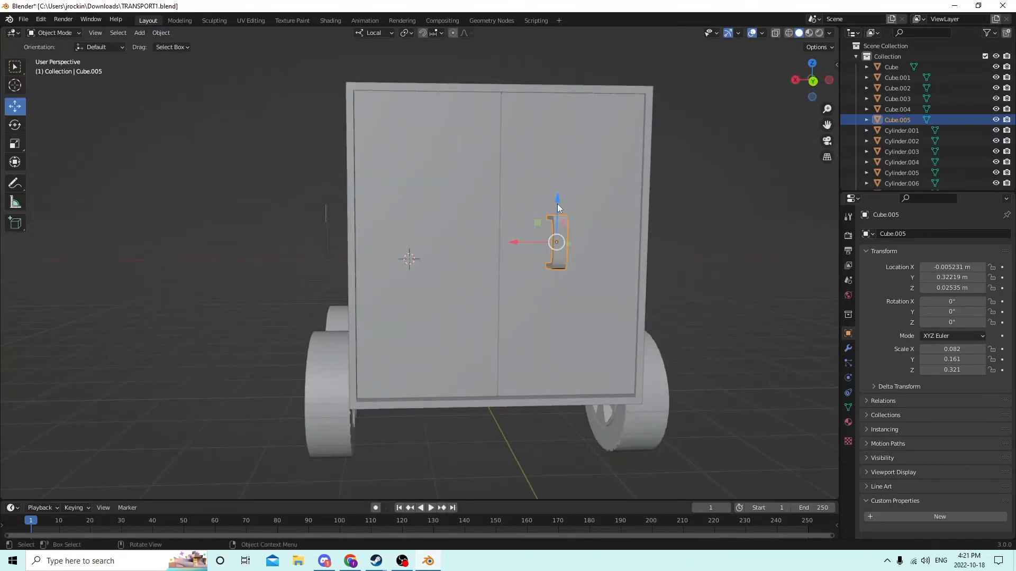
pyautogui.moveTo(557, 205); pyautogui.dragTo(563, 249)
pyautogui.moveTo(563, 249); pyautogui.dragTo(710, 354, button='middle')
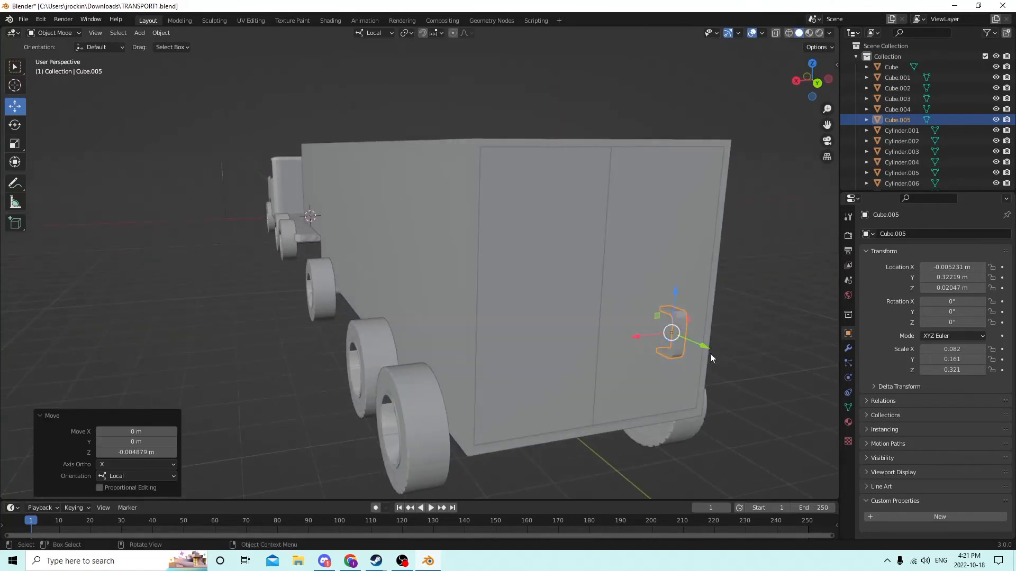
# Move the handle along local Y against the right door, to a Y location of about 0.31455 m
pyautogui.moveTo(707, 349); pyautogui.dragTo(655, 318)
pyautogui.moveTo(655, 318); pyautogui.dragTo(713, 246, button='middle')
pyautogui.moveTo(740, 295); pyautogui.dragTo(741, 291)
pyautogui.moveTo(742, 291); pyautogui.dragTo(699, 290, button='middle')
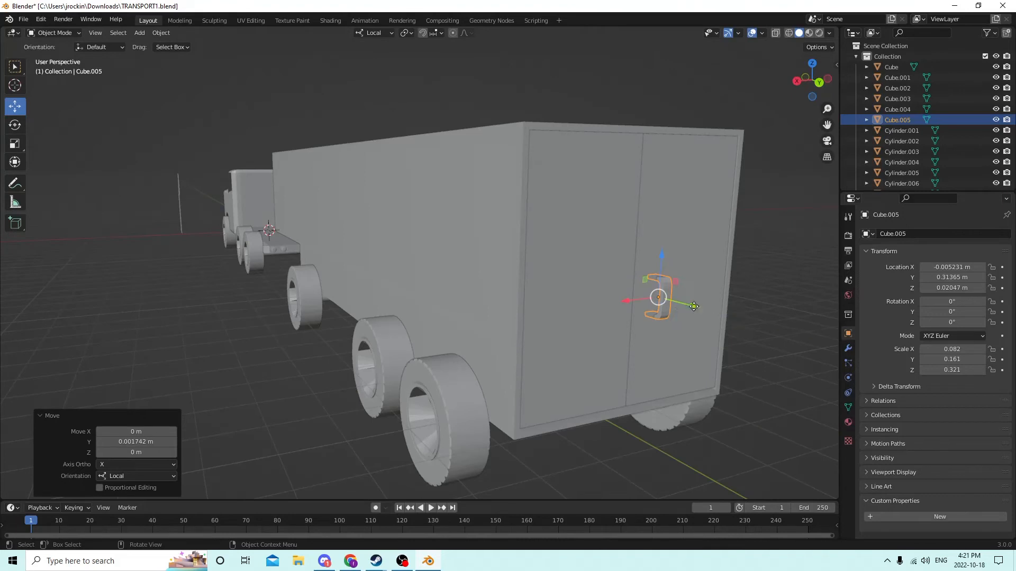
pyautogui.moveTo(693, 307); pyautogui.dragTo(687, 306)
pyautogui.moveTo(686, 306); pyautogui.dragTo(417, 231, button='middle')
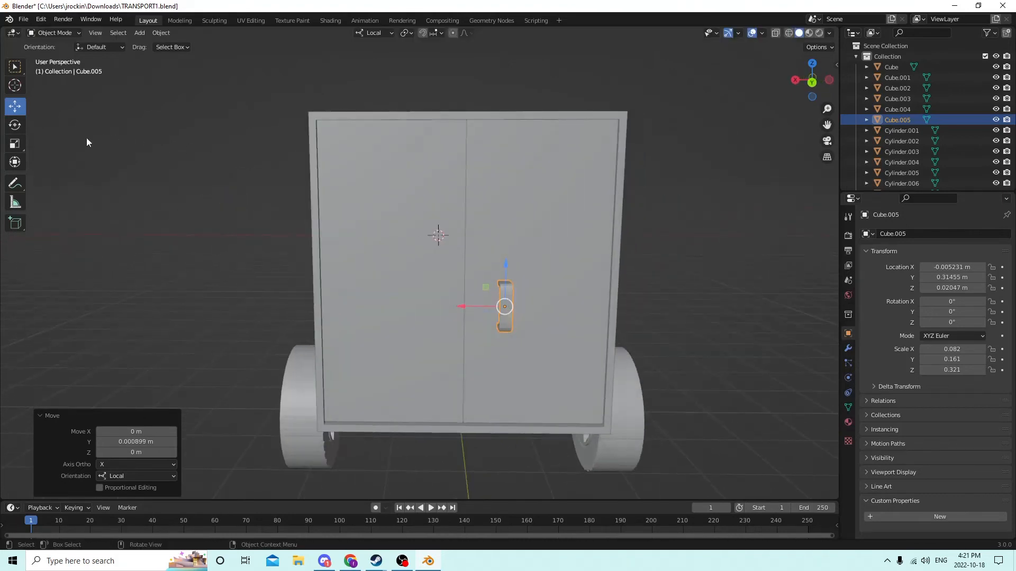
# Move the handle about 0.0026 m toward the door seam and narrow it along local X to a scale of about 0.047
pyautogui.moveTo(465, 308); pyautogui.dragTo(444, 302)
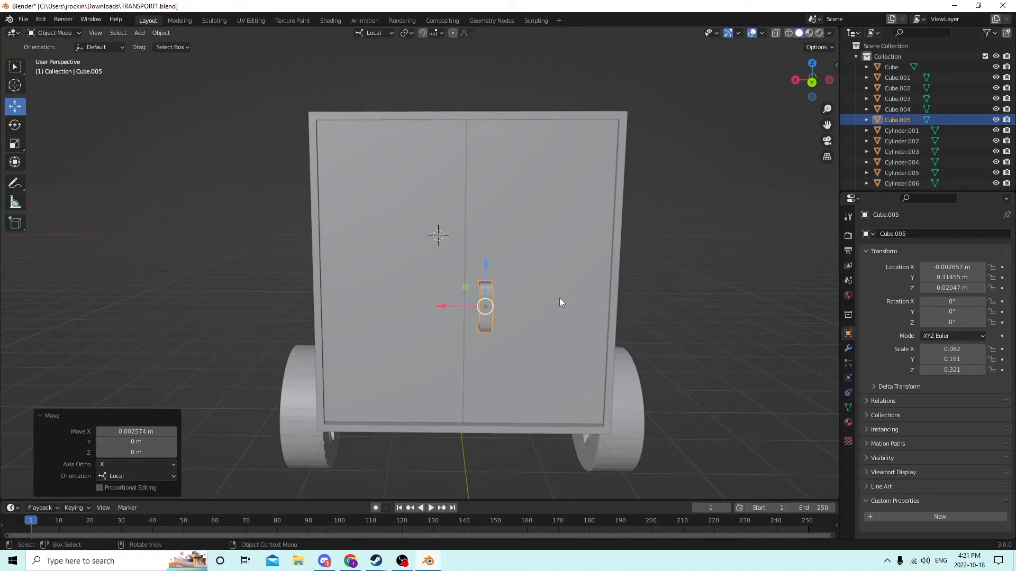
pyautogui.click(14, 144)
pyautogui.moveTo(442, 308); pyautogui.dragTo(461, 306)
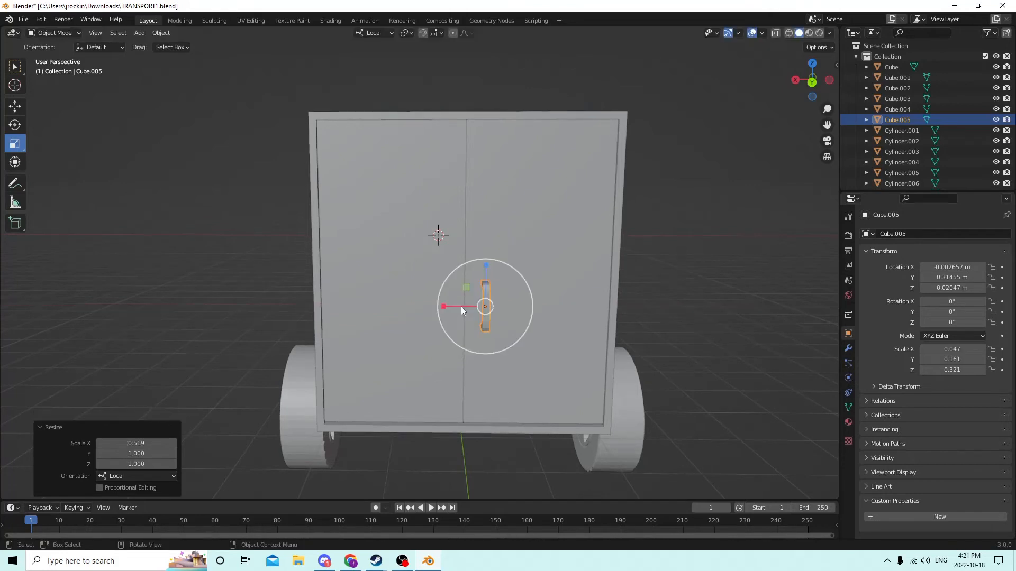
pyautogui.moveTo(461, 305); pyautogui.dragTo(475, 305, button='middle')
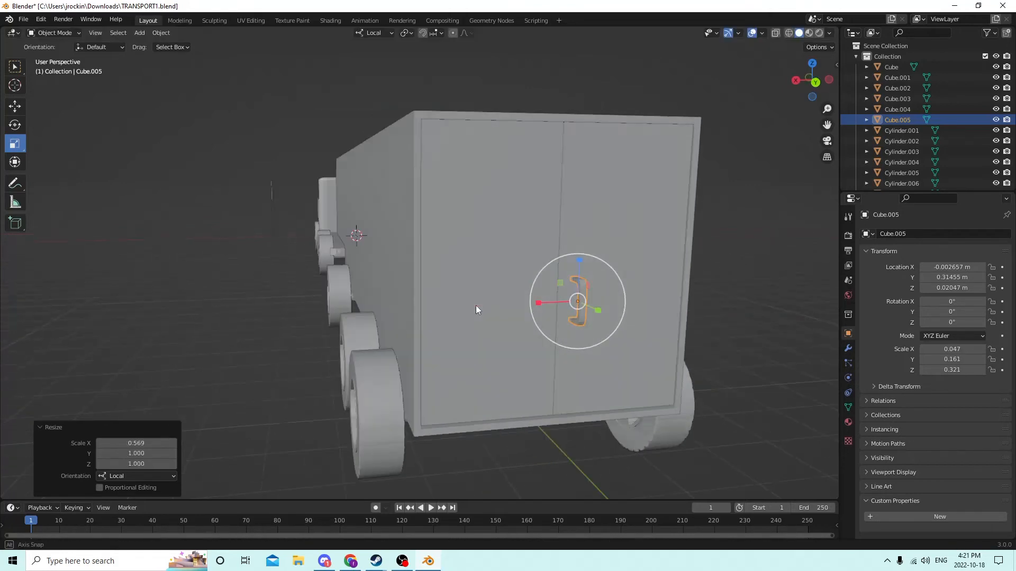
# Shift the handle about 0.0005 m closer to the door seam and about 0.0002 m outward along local Y
pyautogui.click(16, 105)
pyautogui.moveTo(545, 302); pyautogui.dragTo(540, 302)
pyautogui.moveTo(541, 302); pyautogui.dragTo(236, 293, button='middle')
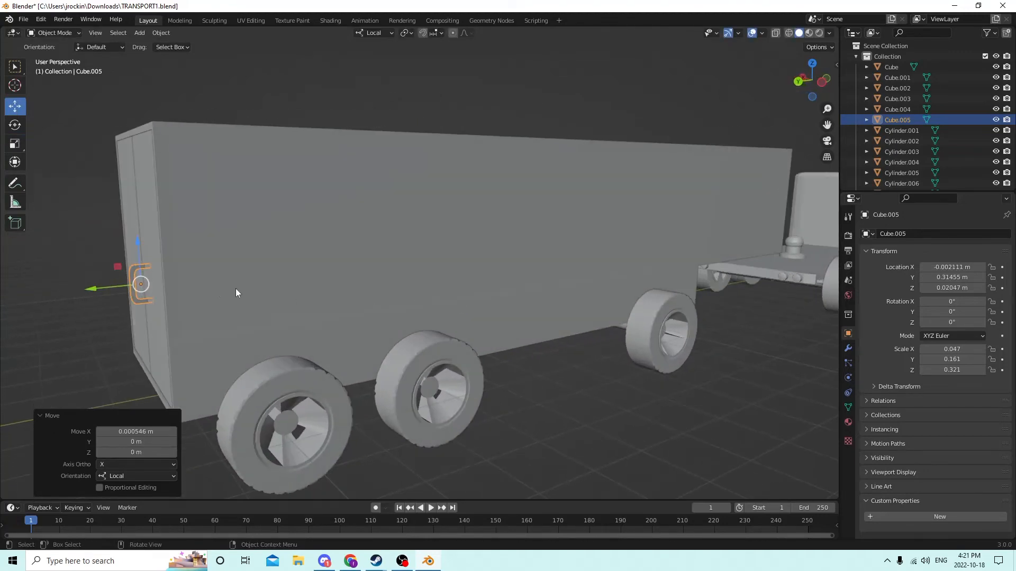
pyautogui.moveTo(98, 291); pyautogui.dragTo(84, 292)
pyautogui.moveTo(84, 292); pyautogui.dragTo(337, 294, button='middle')
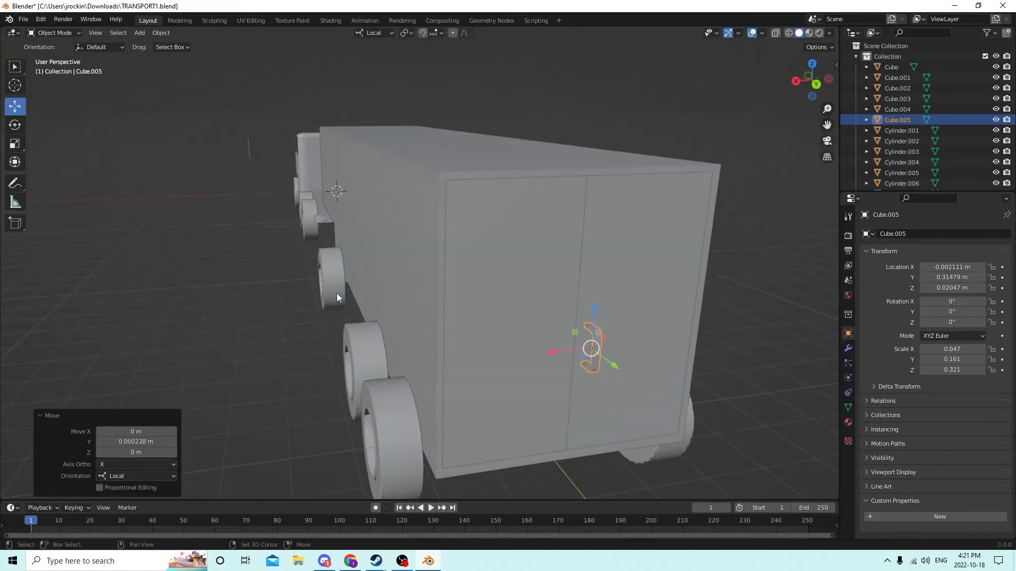
# Duplicate the handle in place and set the copy's X location to 0.002111 m so it sits on the left door
pyautogui.hotkey('shift', 'd')
pyautogui.press('Escape')
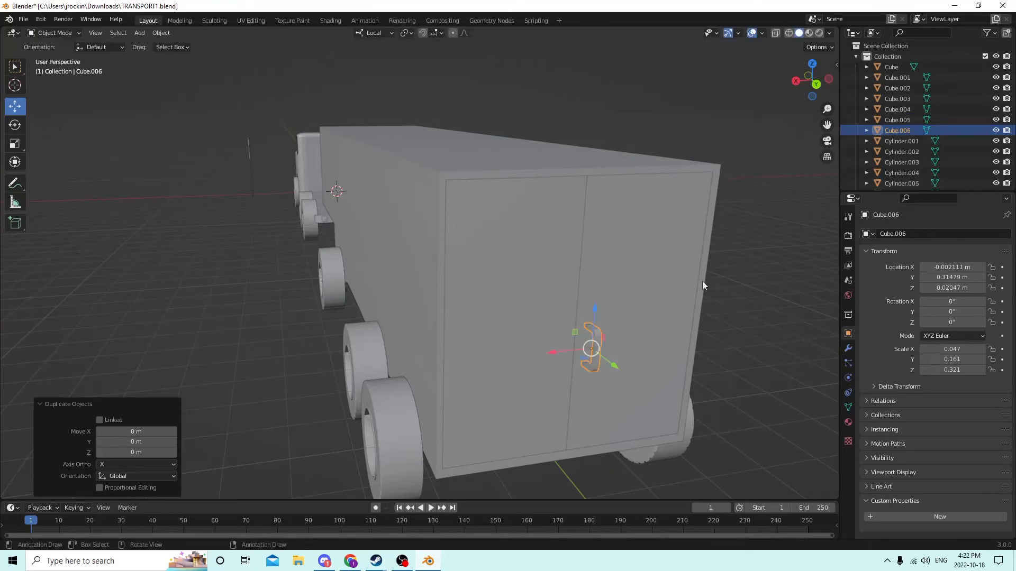
pyautogui.click(930, 267)
pyautogui.click(928, 271)
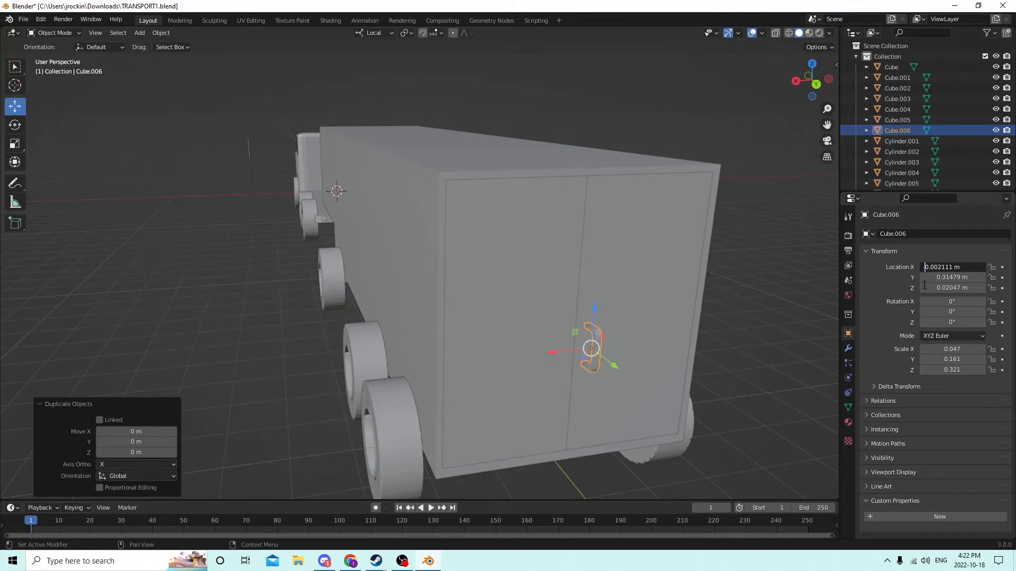
pyautogui.press('Return')
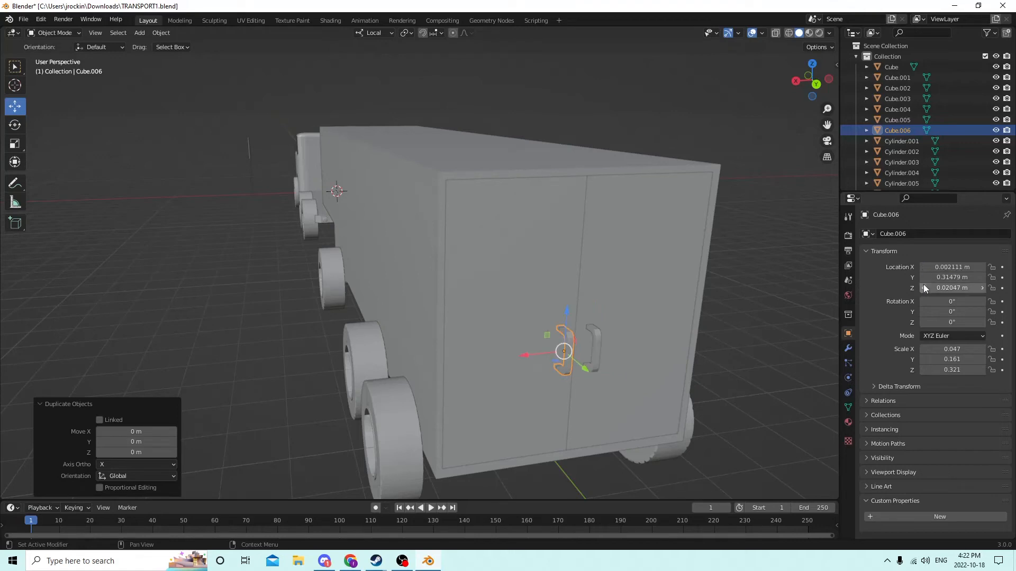
# Join the right handle to the right rear door as one object
pyautogui.press('ctrl+KP_1')
pyautogui.moveTo(696, 264); pyautogui.dragTo(752, 275, button='middle')
pyautogui.scroll(1, 753, 276)
pyautogui.click(615, 295)
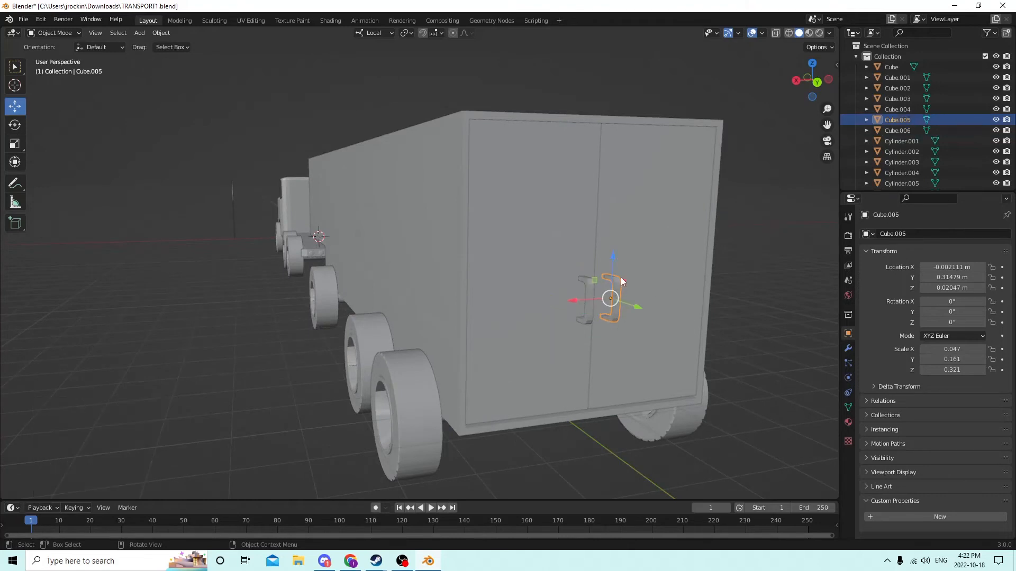
pyautogui.keyDown('shift'); pyautogui.click(643, 236); pyautogui.keyUp('shift')
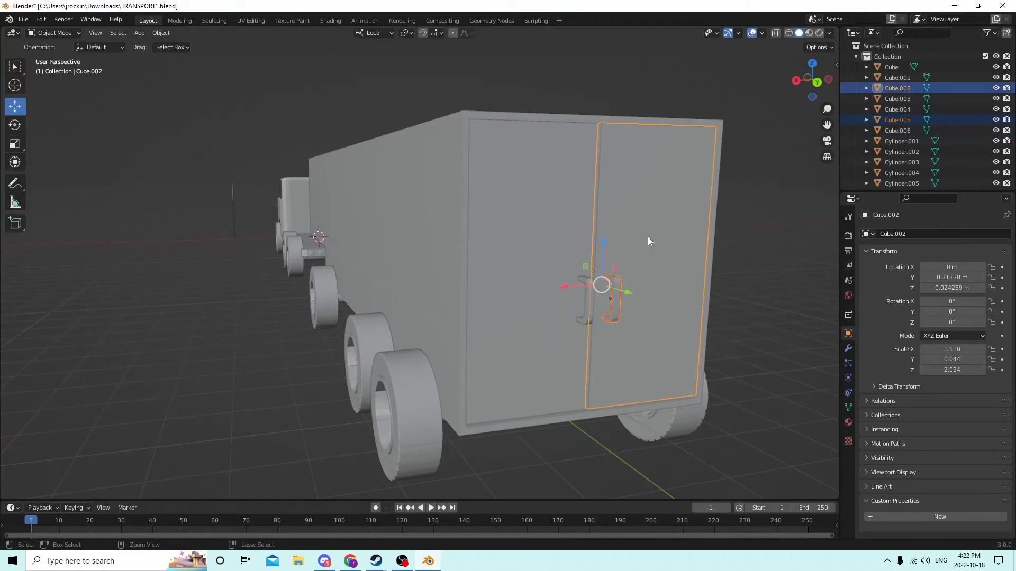
pyautogui.click(769, 268)
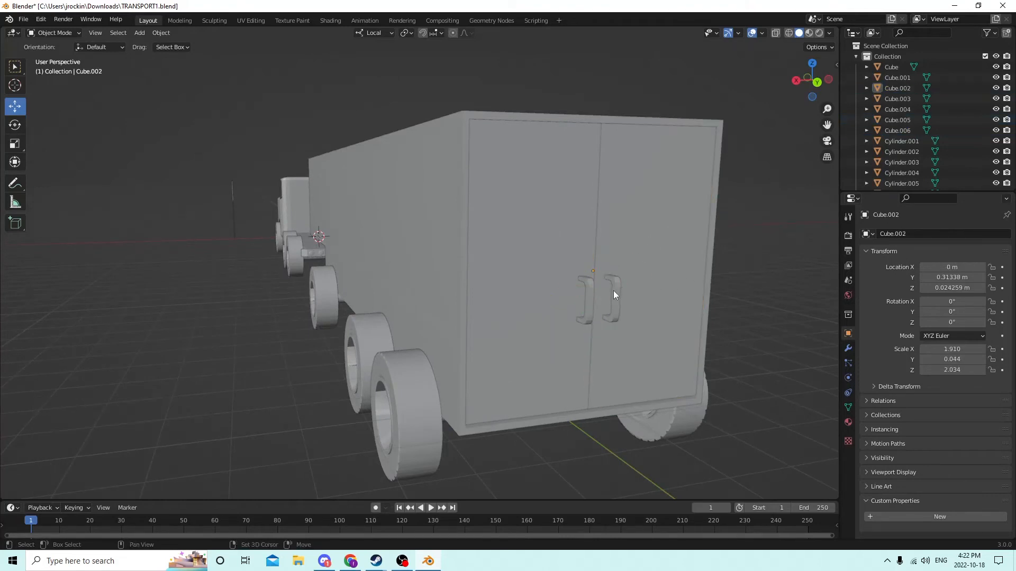
pyautogui.click(614, 299)
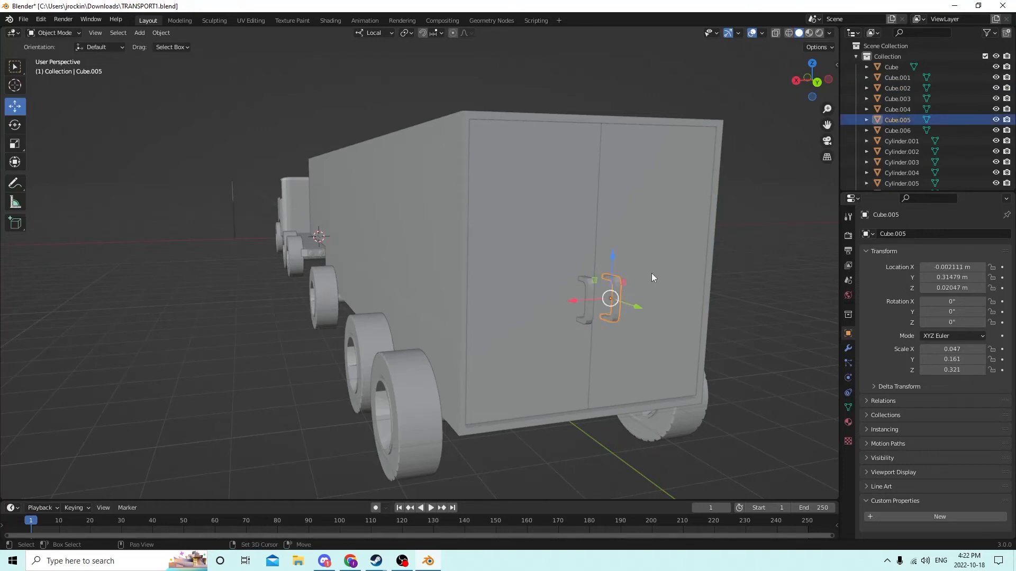
pyautogui.keyDown('shift'); pyautogui.click(641, 286); pyautogui.keyUp('shift')
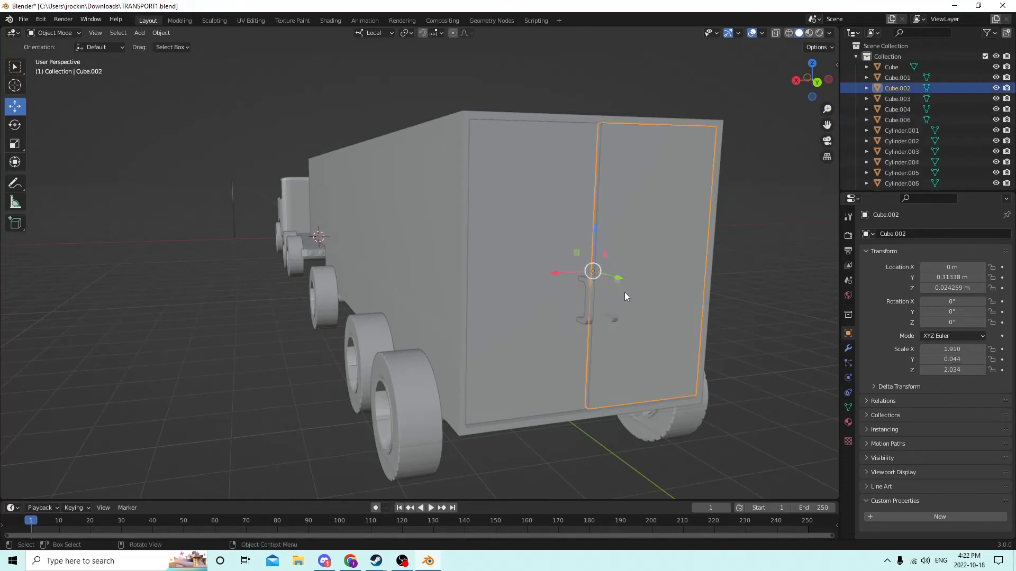
# Join the left handle to the left rear door as one object
pyautogui.click(589, 289)
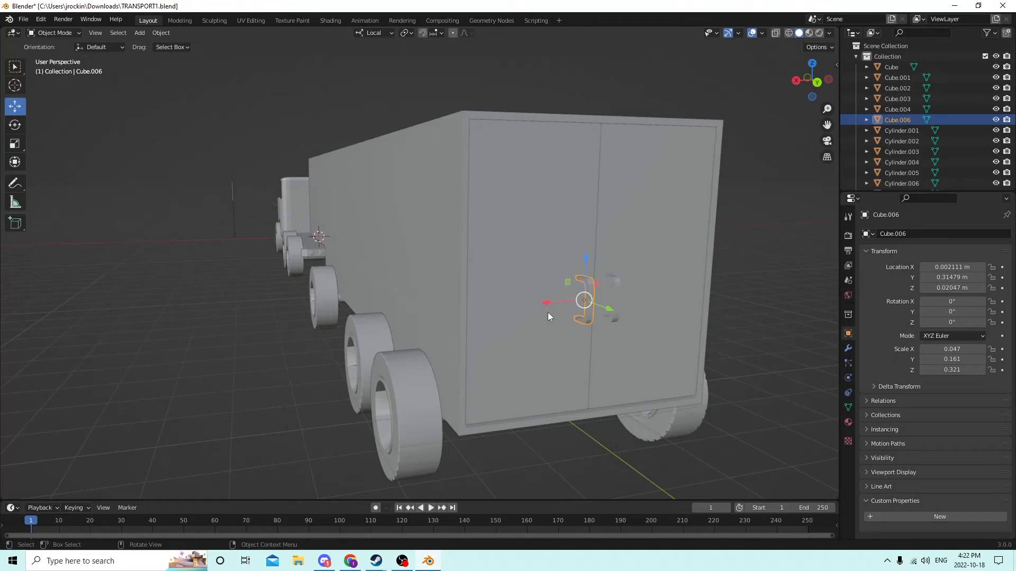
pyautogui.keyDown('shift'); pyautogui.click(527, 336); pyautogui.keyUp('shift')
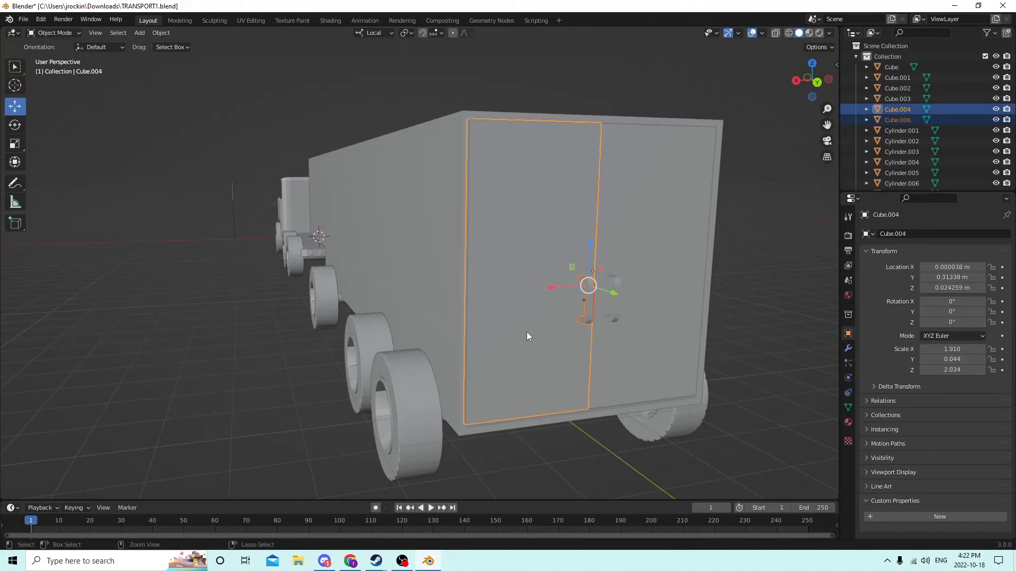
pyautogui.hotkey('ctrl', 'j')
pyautogui.moveTo(820, 258); pyautogui.dragTo(774, 280, button='middle')
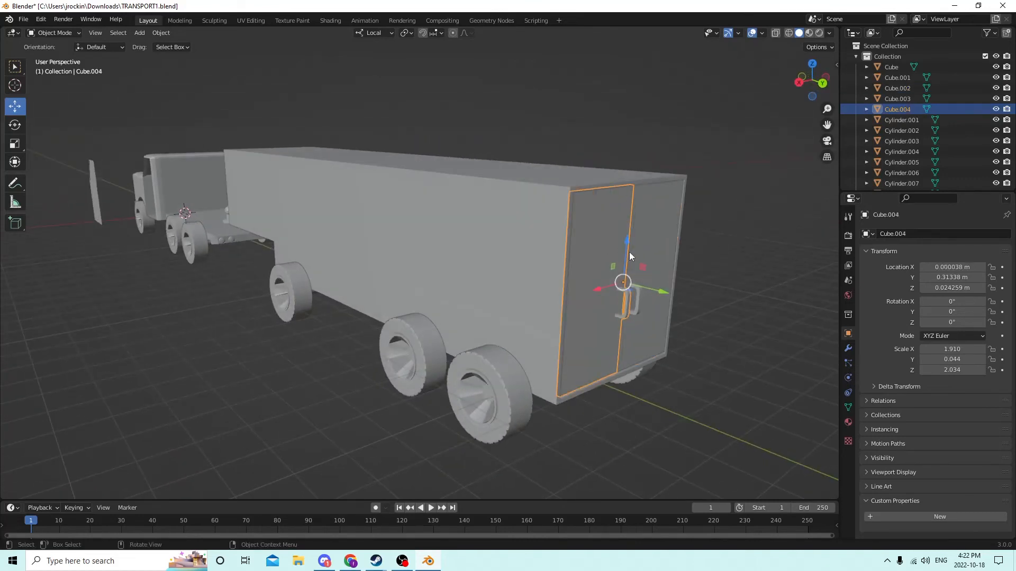
# Examine the joined rear doors, the trailer's underside and wheels, and the whole truck from several angles
pyautogui.click(647, 305)
pyautogui.moveTo(700, 294); pyautogui.dragTo(643, 278, button='middle')
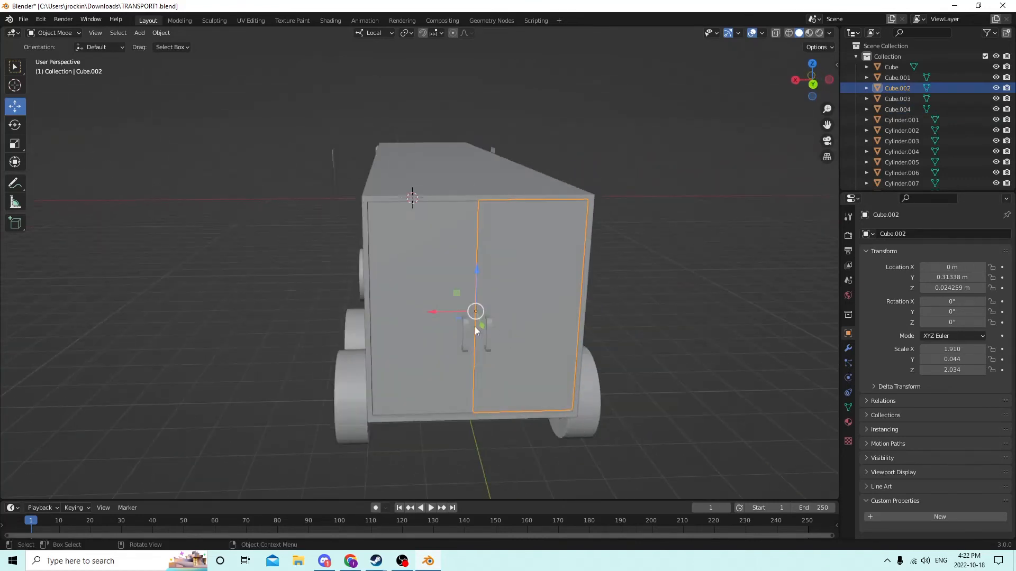
pyautogui.click(494, 334)
pyautogui.moveTo(528, 335); pyautogui.dragTo(538, 293, button='middle')
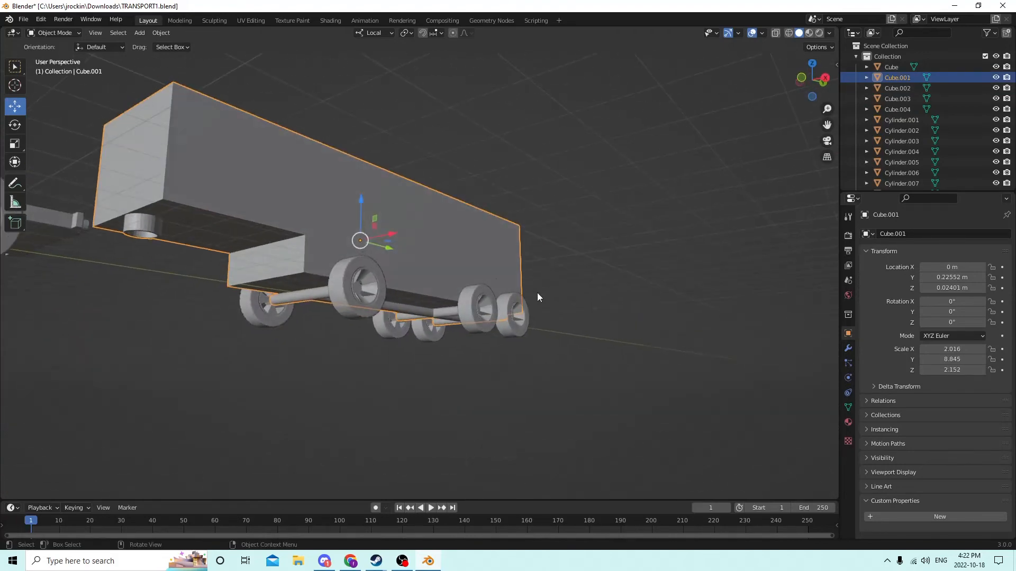
pyautogui.moveTo(226, 184); pyautogui.dragTo(131, 224, button='middle')
pyautogui.click(292, 290)
pyautogui.moveTo(354, 285); pyautogui.dragTo(737, 153, button='middle')
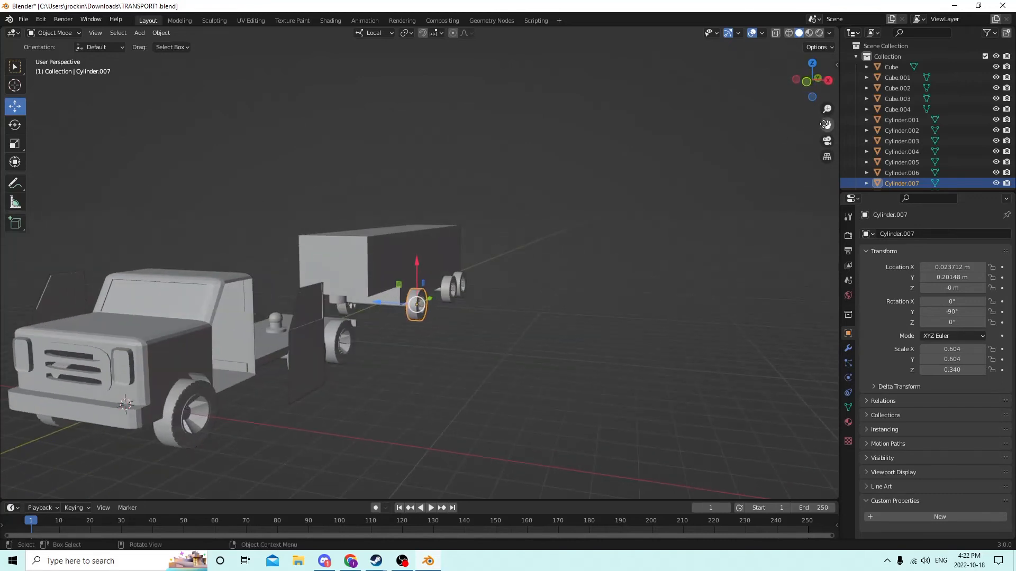
pyautogui.moveTo(529, 243); pyautogui.dragTo(509, 287, button='middle')
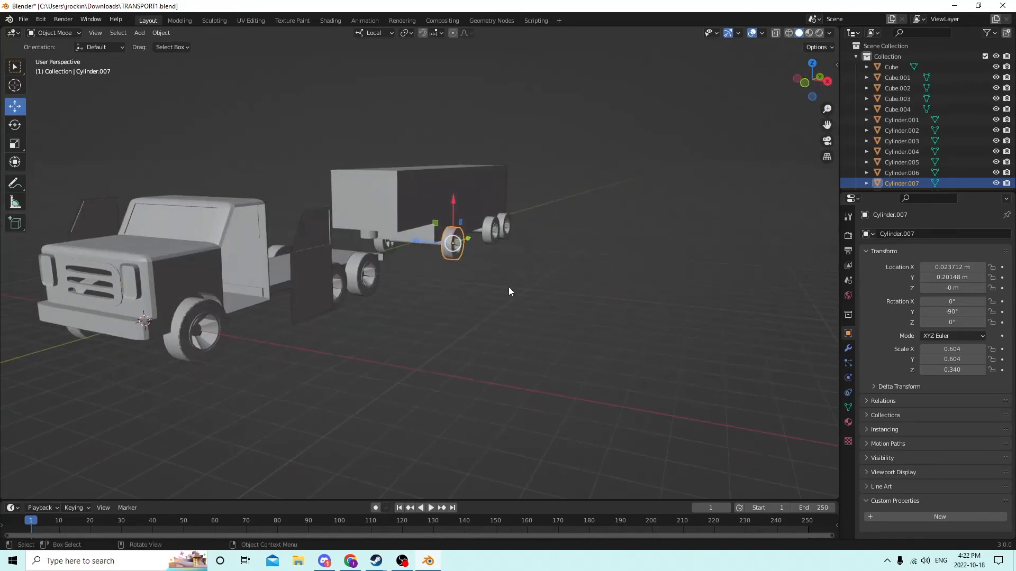
# Add a cube mesh at the origin and move it about 0.0629 m along X to stand beside the truck
pyautogui.click(440, 310)
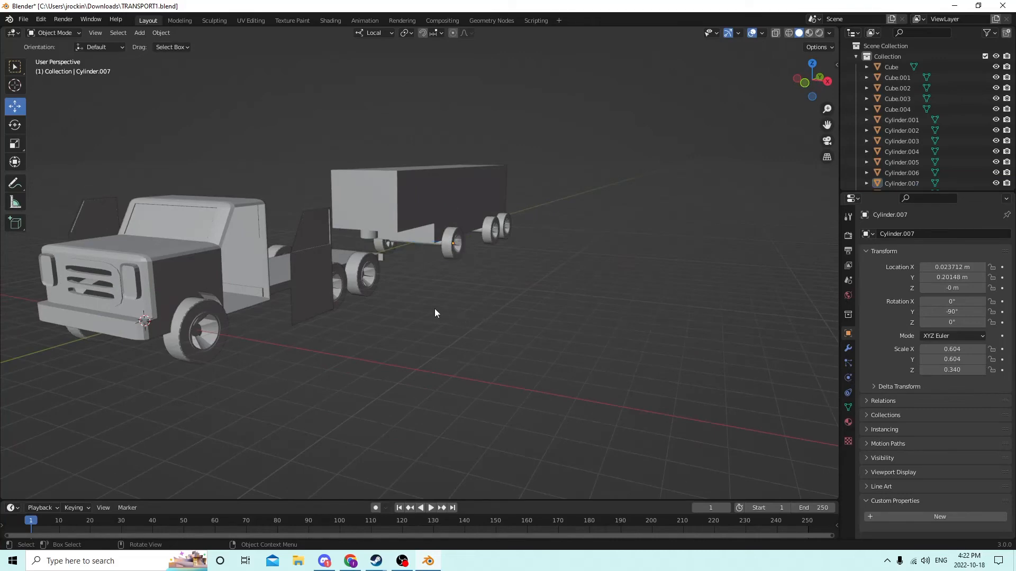
pyautogui.scroll(4, 434, 310)
pyautogui.hotkey('shift', 'a')
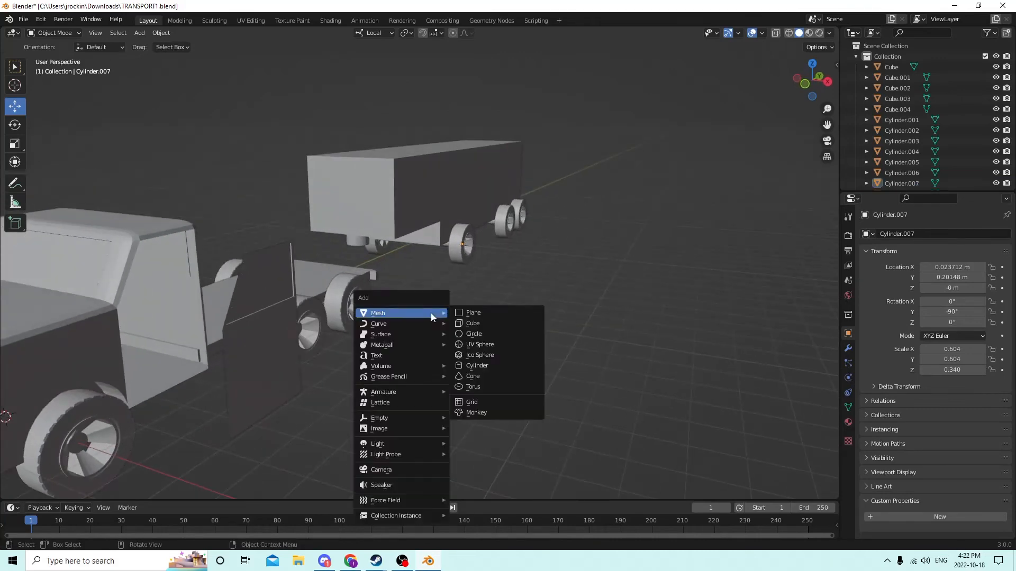
pyautogui.click(458, 320)
pyautogui.scroll(-4, 456, 319)
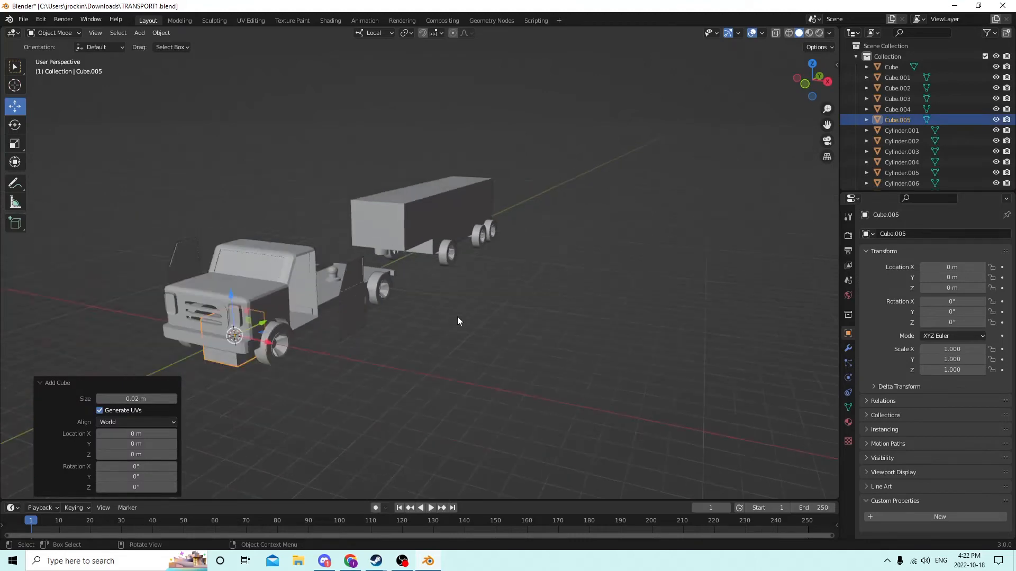
pyautogui.moveTo(436, 318); pyautogui.dragTo(459, 313, button='middle')
pyautogui.moveTo(423, 332); pyautogui.dragTo(576, 317)
pyautogui.moveTo(576, 316); pyautogui.dragTo(555, 311, button='middle')
pyautogui.scroll(3, 438, 289)
pyautogui.scroll(-4, 439, 290)
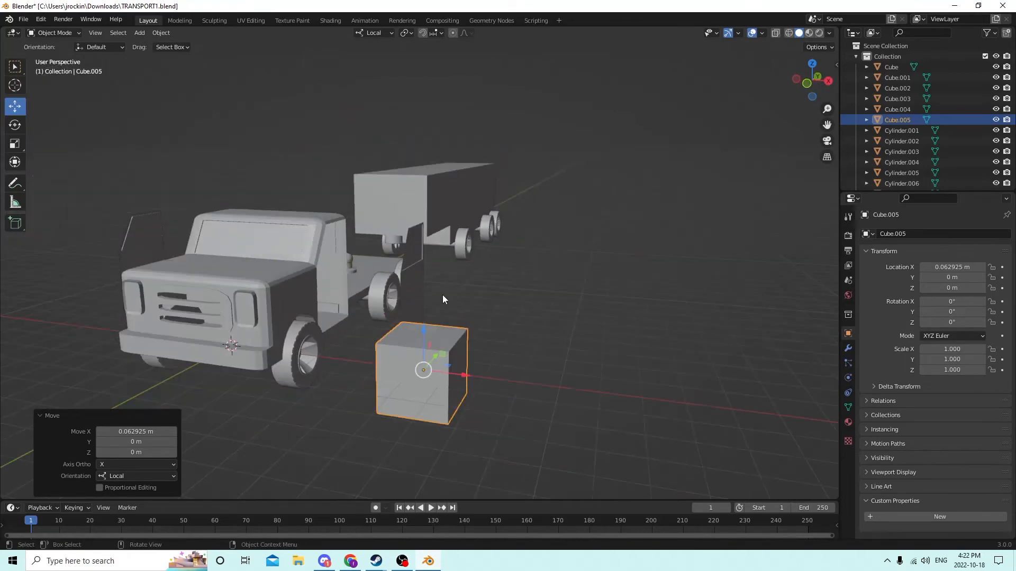
# Move the new cube about 0.0255 m along Y toward the trailer and raise it about 0.0179 m along Z
pyautogui.moveTo(442, 294); pyautogui.dragTo(416, 302, button='middle')
pyautogui.moveTo(236, 388); pyautogui.dragTo(302, 362)
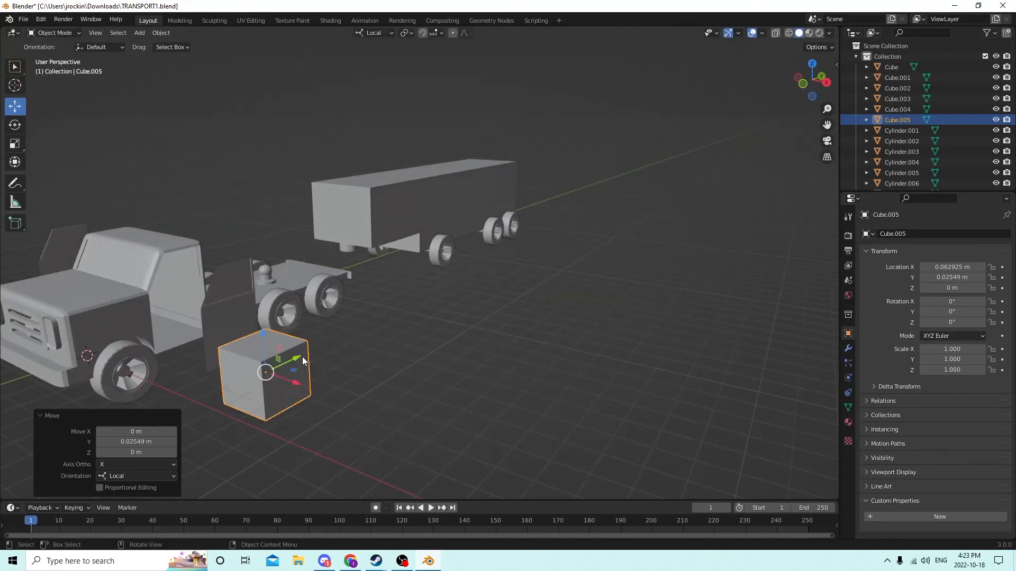
pyautogui.moveTo(261, 335); pyautogui.dragTo(260, 286)
pyautogui.moveTo(257, 287); pyautogui.dragTo(317, 302, button='middle')
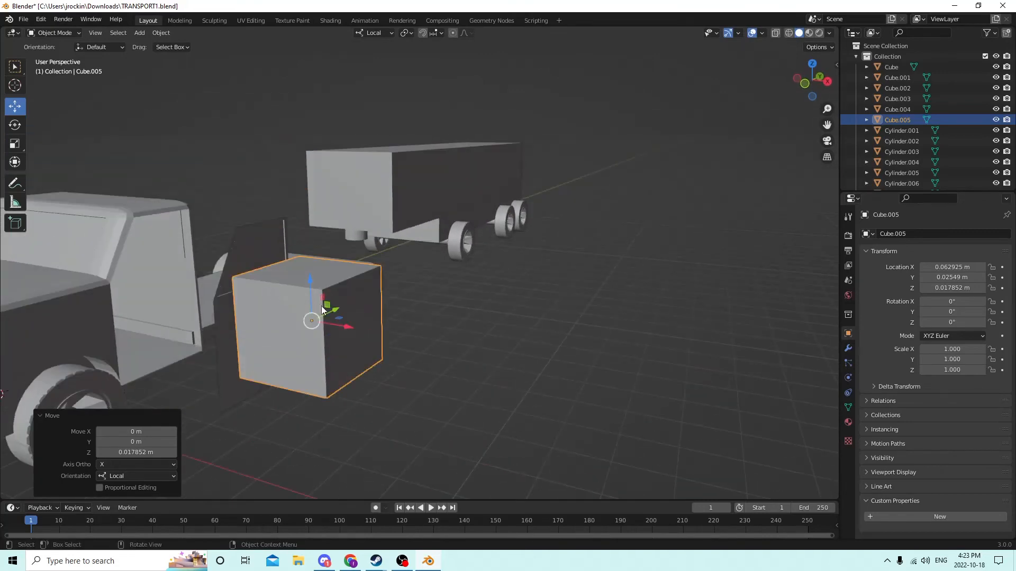
# Bevel two vertical edges on one side of the new cube with a width of 0.00547 m and 3 segments
pyautogui.press('Tab')
pyautogui.click(456, 290)
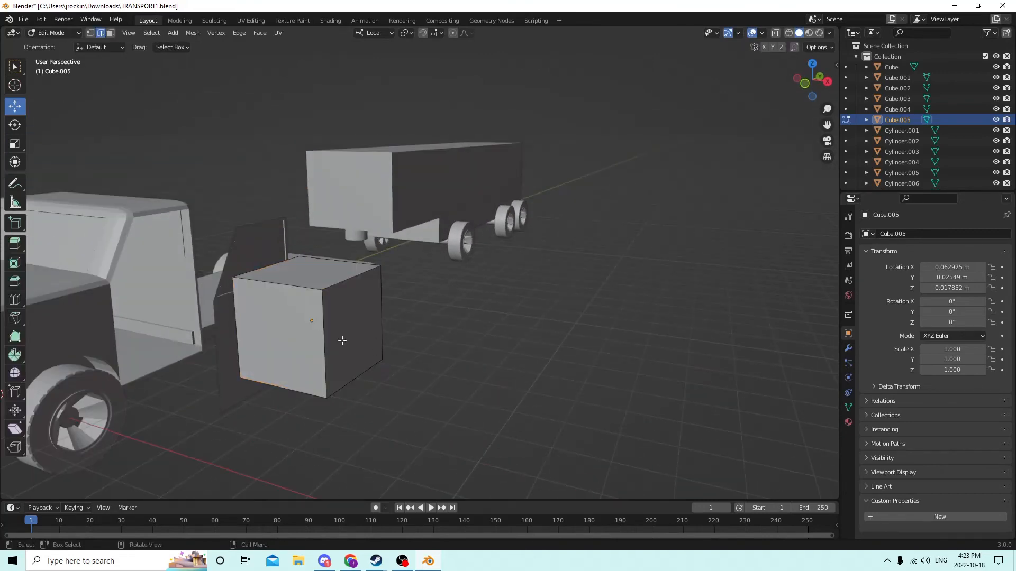
pyautogui.click(324, 336)
pyautogui.keyDown('shift'); pyautogui.moveTo(323, 336); pyautogui.dragTo(210, 332, button='middle'); pyautogui.keyUp('shift')
pyautogui.keyDown('shift'); pyautogui.click(188, 337); pyautogui.keyUp('shift')
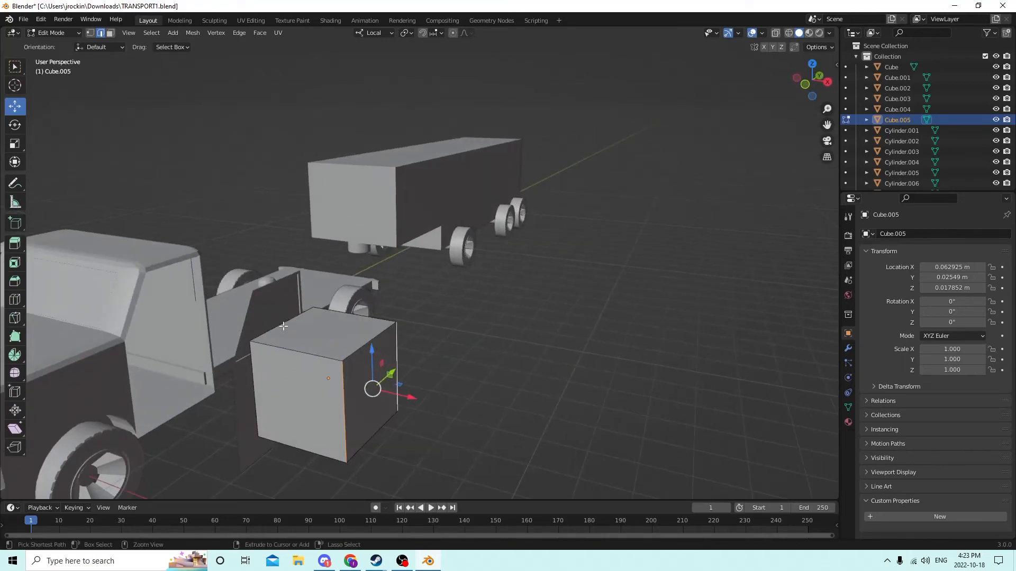
pyautogui.hotkey('ctrl', 'b')
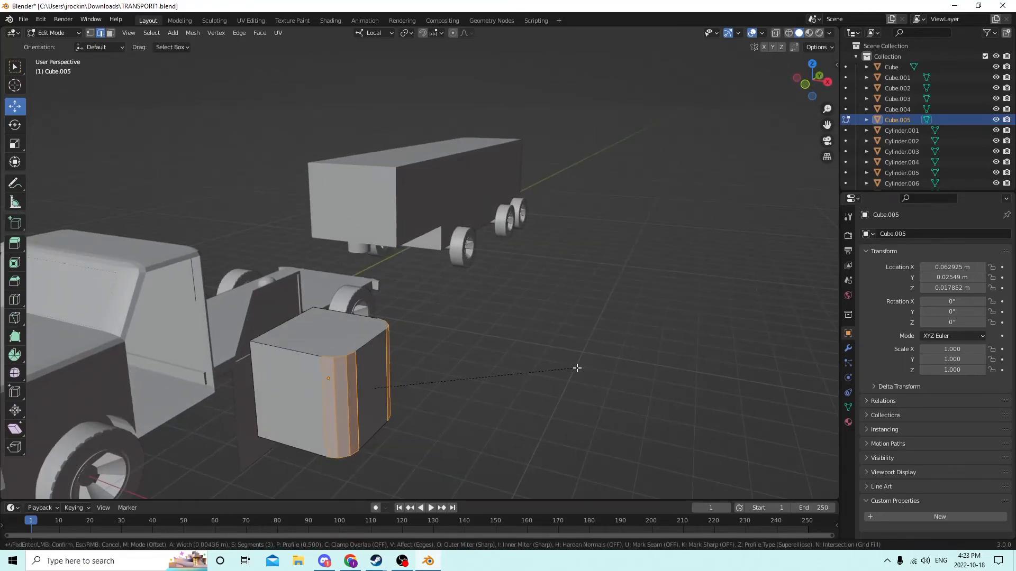
pyautogui.click(581, 367)
pyautogui.moveTo(581, 367); pyautogui.dragTo(543, 347, button='middle')
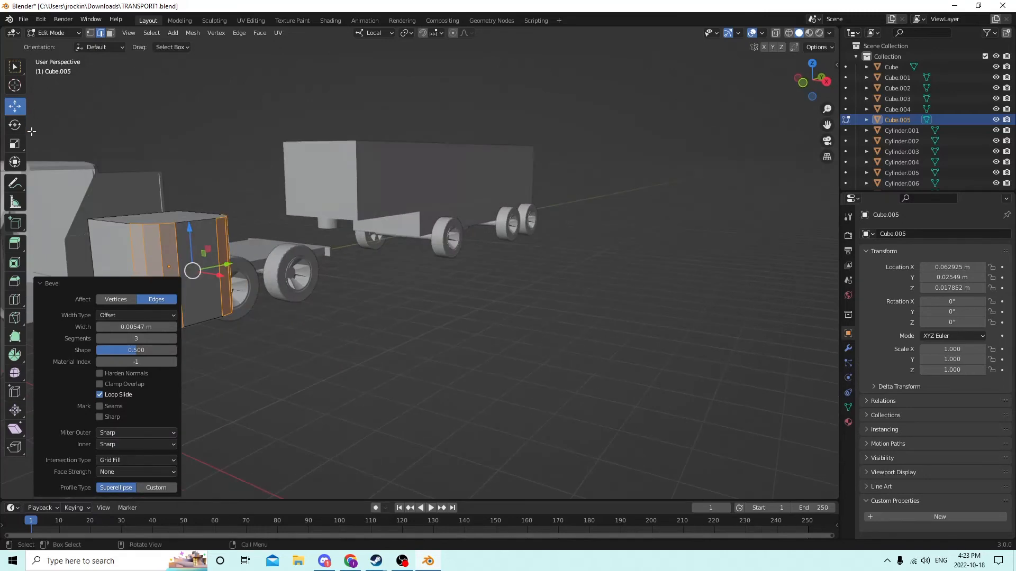
# Scale the bevelled cube into a small bar measuring 0.175 in X, 0.456 in Y and 0.105 in Z scale
pyautogui.click(15, 144)
pyautogui.moveTo(15, 143); pyautogui.dragTo(341, 194, button='middle')
pyautogui.press('Tab')
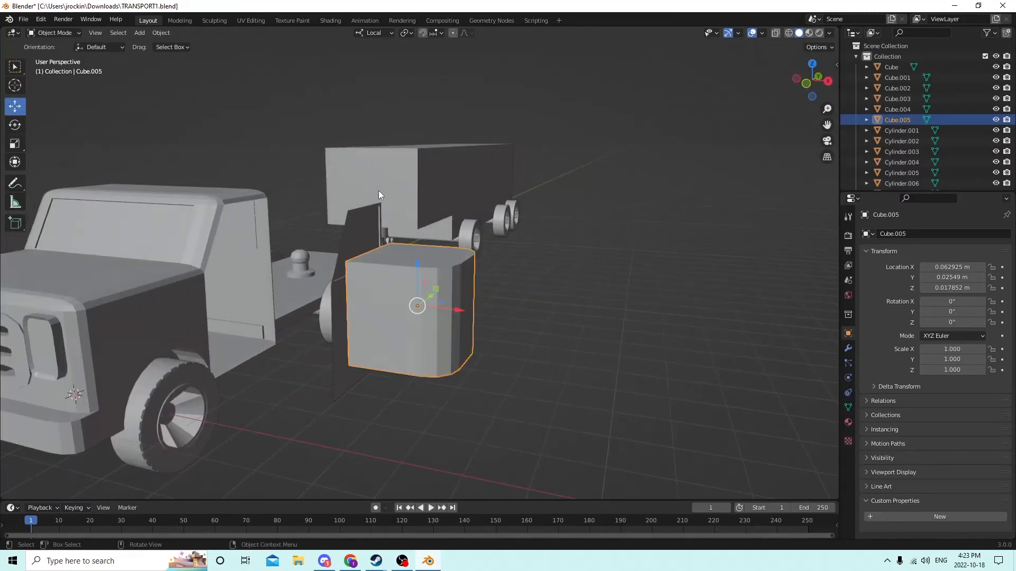
pyautogui.click(14, 143)
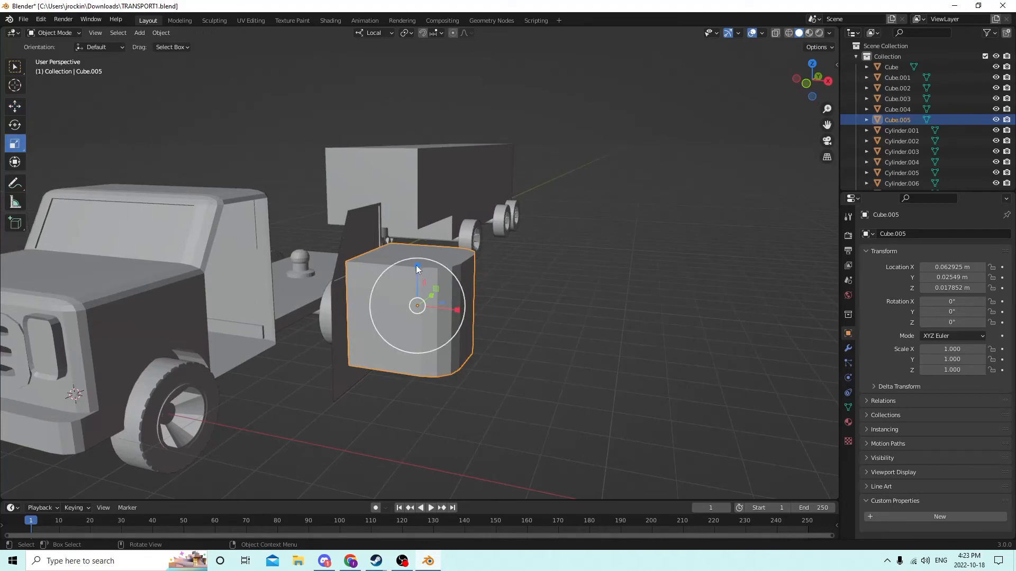
pyautogui.moveTo(415, 265); pyautogui.dragTo(419, 296)
pyautogui.moveTo(419, 296); pyautogui.dragTo(361, 301, button='middle')
pyautogui.moveTo(104, 377); pyautogui.dragTo(93, 390)
pyautogui.moveTo(778, 158); pyautogui.dragTo(651, 166, button='middle')
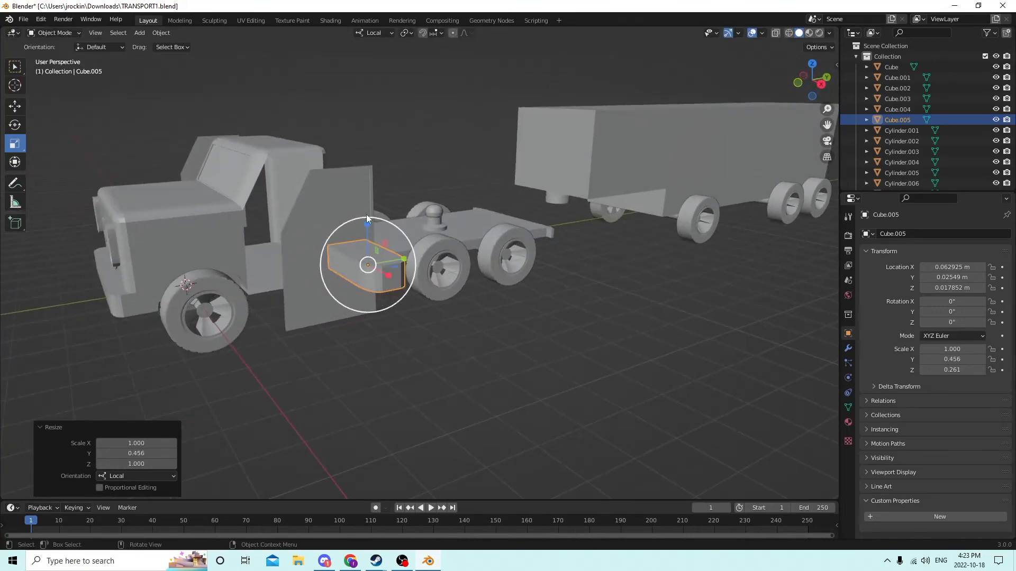
pyautogui.moveTo(365, 224); pyautogui.dragTo(366, 246)
pyautogui.moveTo(366, 247); pyautogui.dragTo(500, 399, button='middle')
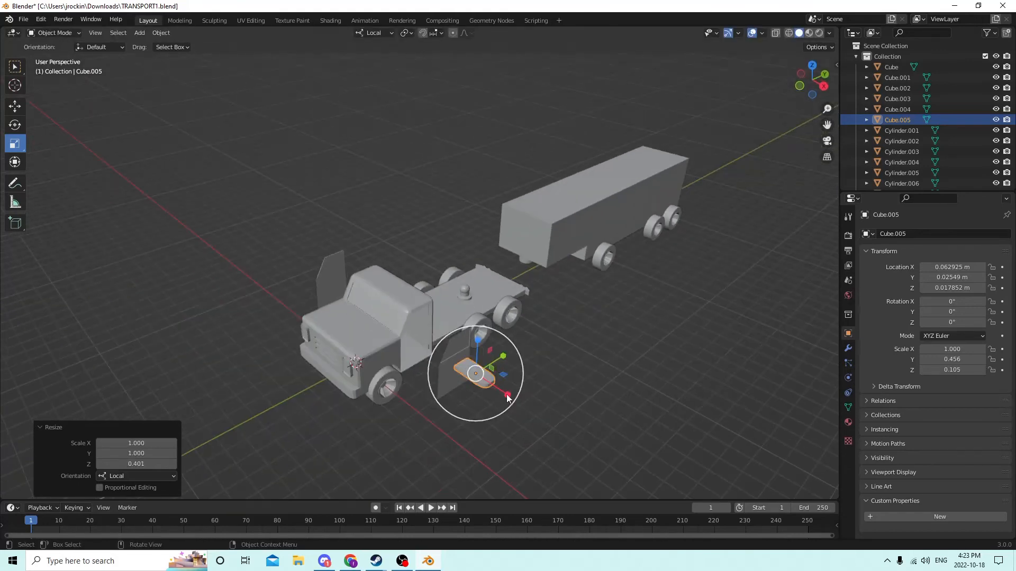
pyautogui.moveTo(507, 395); pyautogui.dragTo(477, 375)
pyautogui.moveTo(477, 375); pyautogui.dragTo(446, 344, button='middle')
# Duplicate the bar and move the copy about 0.0092 m along its local X axis, away from the open cab door
pyautogui.scroll(3, 453, 331)
pyautogui.scroll(4, 451, 337)
pyautogui.scroll(2, 440, 336)
pyautogui.scroll(-2, 443, 324)
pyautogui.click(15, 106)
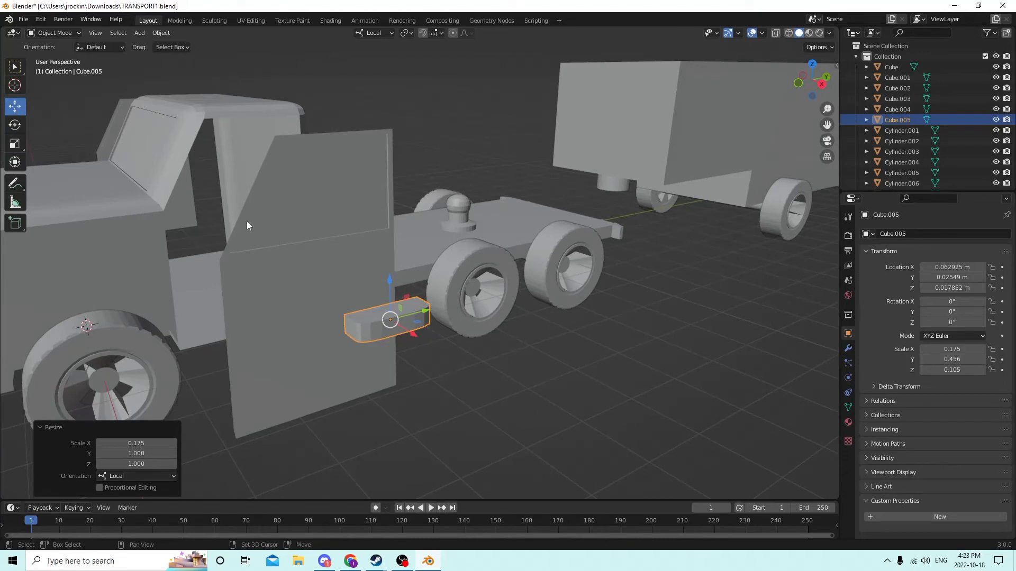
pyautogui.hotkey('shift', 'd')
pyautogui.press('Escape')
pyautogui.moveTo(330, 218)
pyautogui.mouseDown(button='middle')
pyautogui.moveTo(371, 262)
pyautogui.moveTo(340, 220)
pyautogui.mouseUp(button='middle')
pyautogui.scroll(-2, 362, 249)
pyautogui.scroll(2, 343, 220)
pyautogui.scroll(-2, 343, 220)
pyautogui.scroll(2, 353, 237)
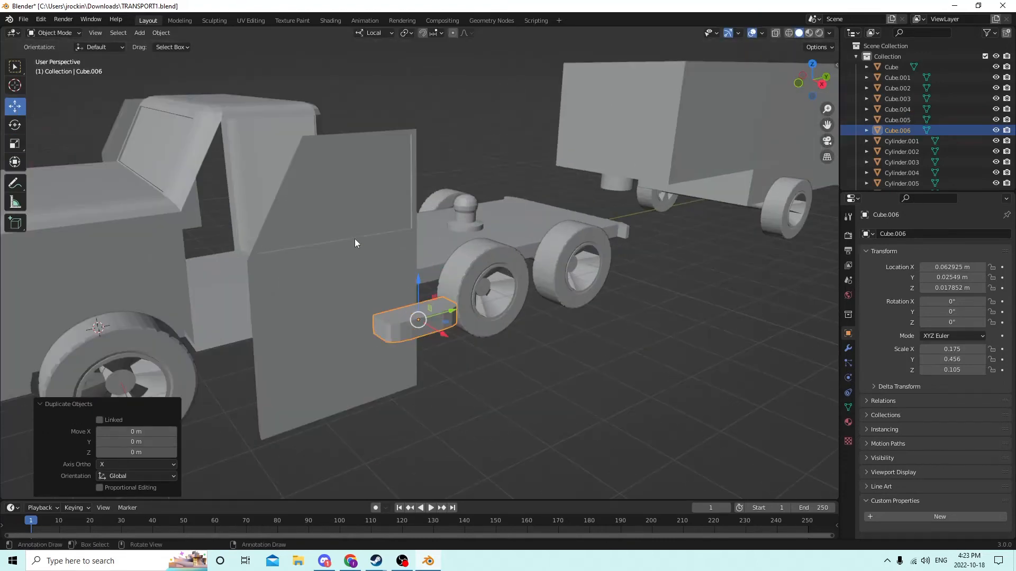
pyautogui.press('g')
pyautogui.press('x')
pyautogui.press('x')
pyautogui.click(474, 348)
# Duplicate the original bar in place and scale the copy by 1.431 along Z
pyautogui.click(423, 317)
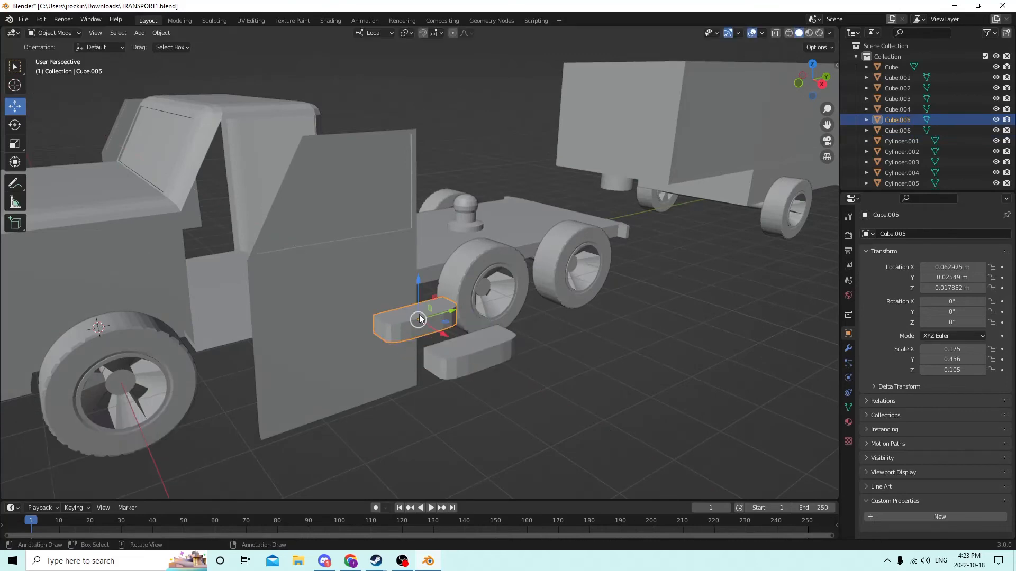
pyautogui.scroll(2, 428, 320)
pyautogui.hotkey('shift', 'd')
pyautogui.press('Escape')
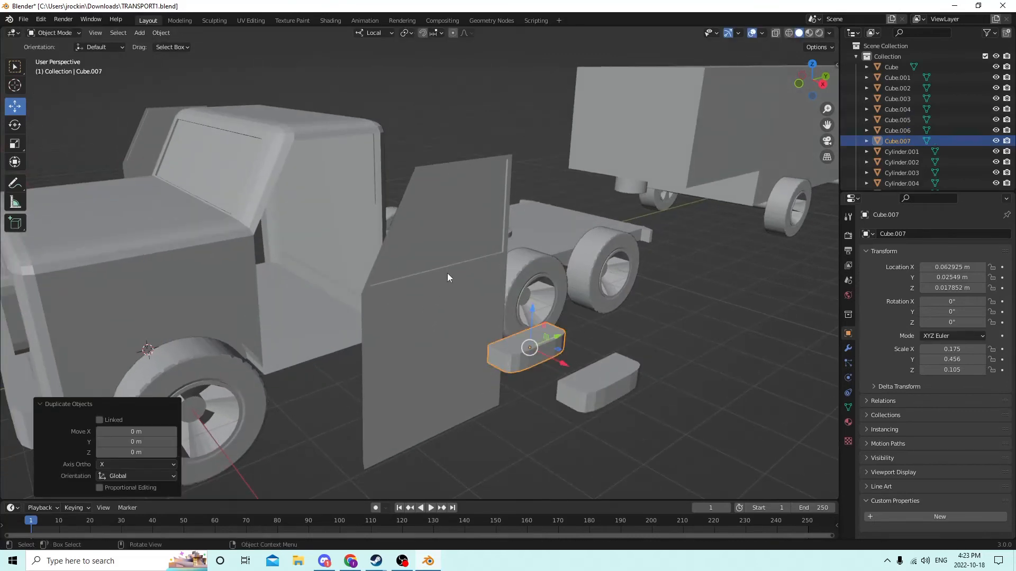
pyautogui.moveTo(447, 273); pyautogui.dragTo(450, 269, button='middle')
pyautogui.click(15, 143)
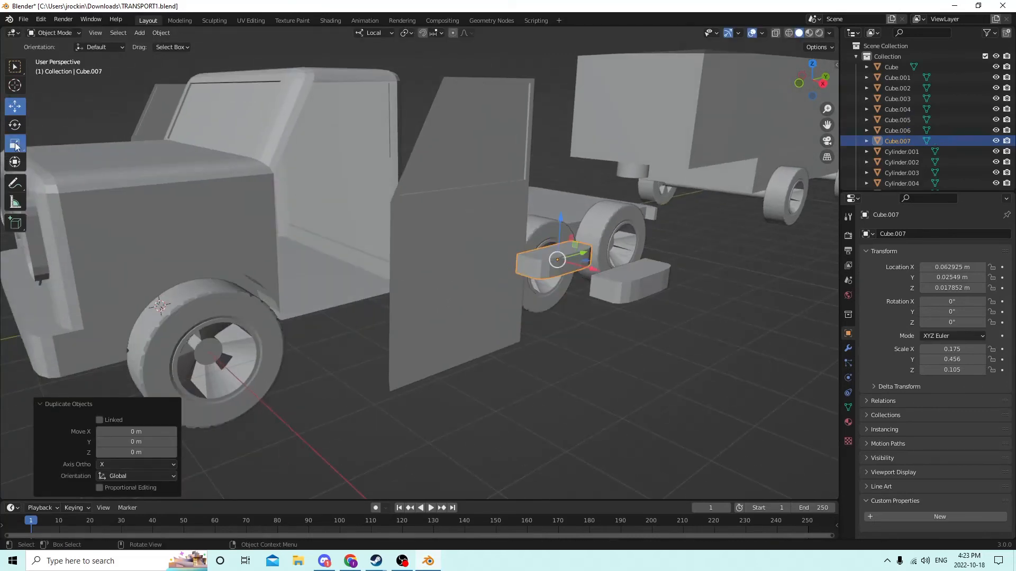
pyautogui.moveTo(560, 218); pyautogui.dragTo(558, 199)
pyautogui.moveTo(559, 198); pyautogui.dragTo(555, 206, button='middle')
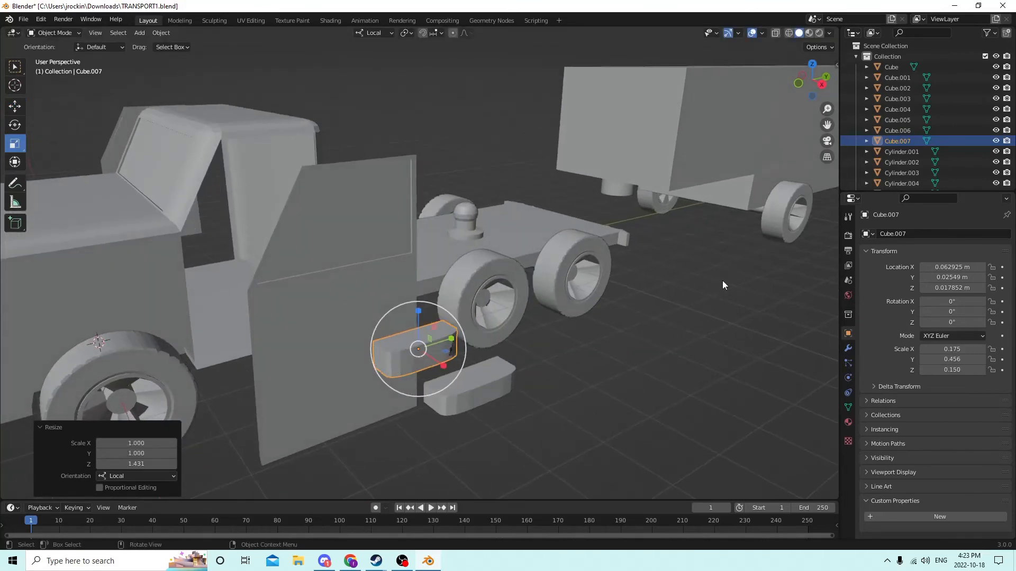
# Scale the overlapping copy uniformly by 0.823 and adjust its scale slightly along X to serve as the cutter
pyautogui.press('s')
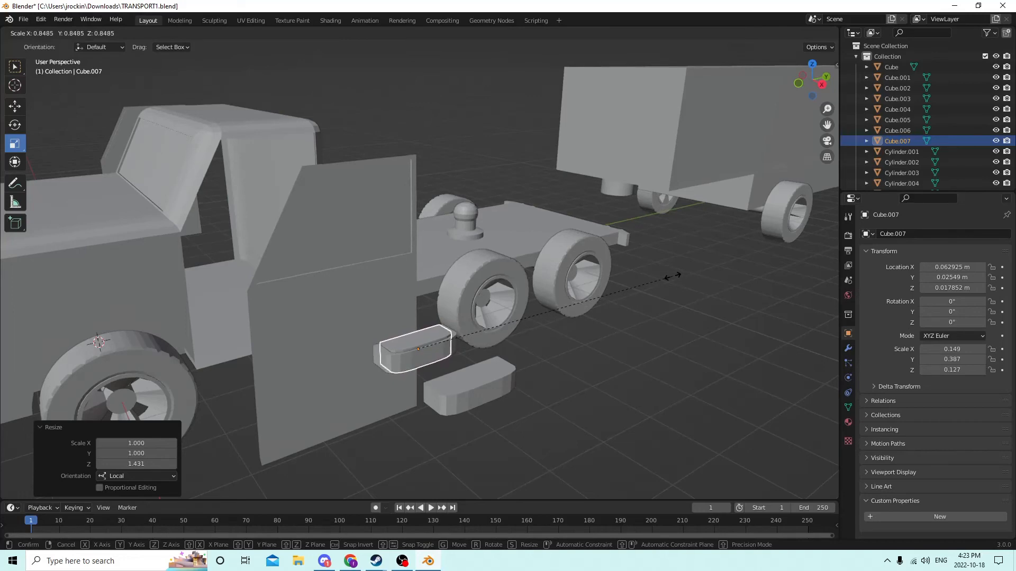
pyautogui.click(656, 276)
pyautogui.keyDown('shift'); pyautogui.moveTo(655, 275); pyautogui.dragTo(633, 284, button='middle'); pyautogui.keyUp('shift')
pyautogui.scroll(-2, 637, 286)
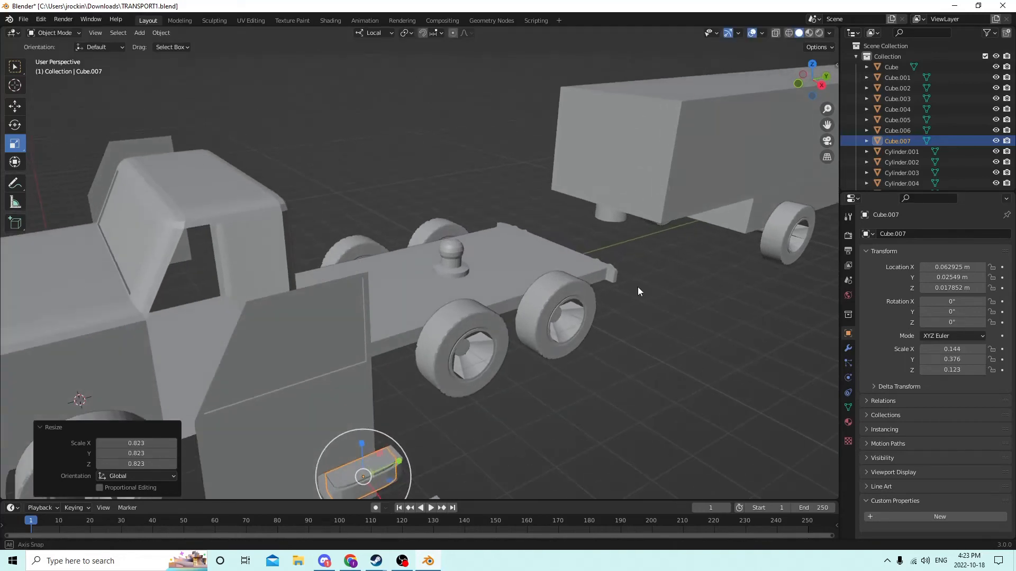
pyautogui.scroll(4, 640, 286)
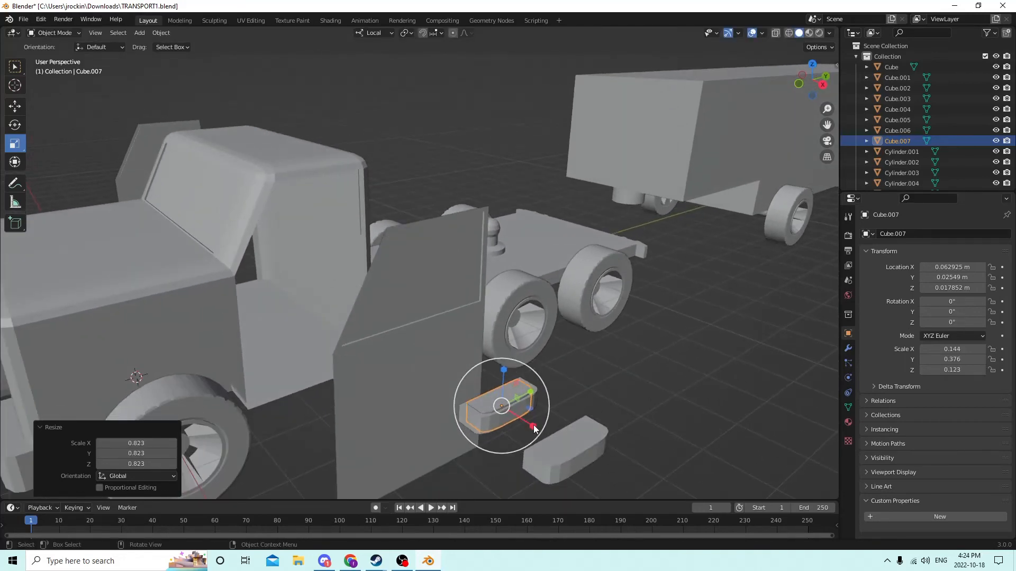
pyautogui.moveTo(535, 429)
pyautogui.mouseDown()
pyautogui.moveTo(522, 418)
pyautogui.moveTo(526, 426)
pyautogui.mouseUp()
# Subtract the smaller overlapping copy from the original bar with a Bool Tool auto boolean Difference to hollow out the handle
pyautogui.click(14, 109)
pyautogui.moveTo(526, 427); pyautogui.dragTo(677, 299, button='middle')
pyautogui.keyDown('shift'); pyautogui.click(702, 277); pyautogui.keyUp('shift')
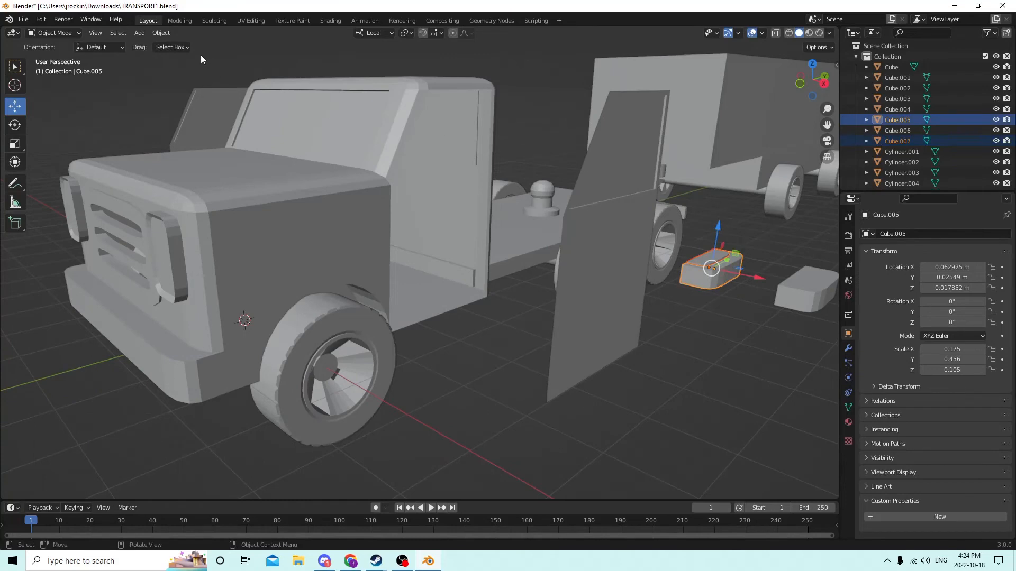
pyautogui.click(160, 33)
pyautogui.moveTo(196, 385)
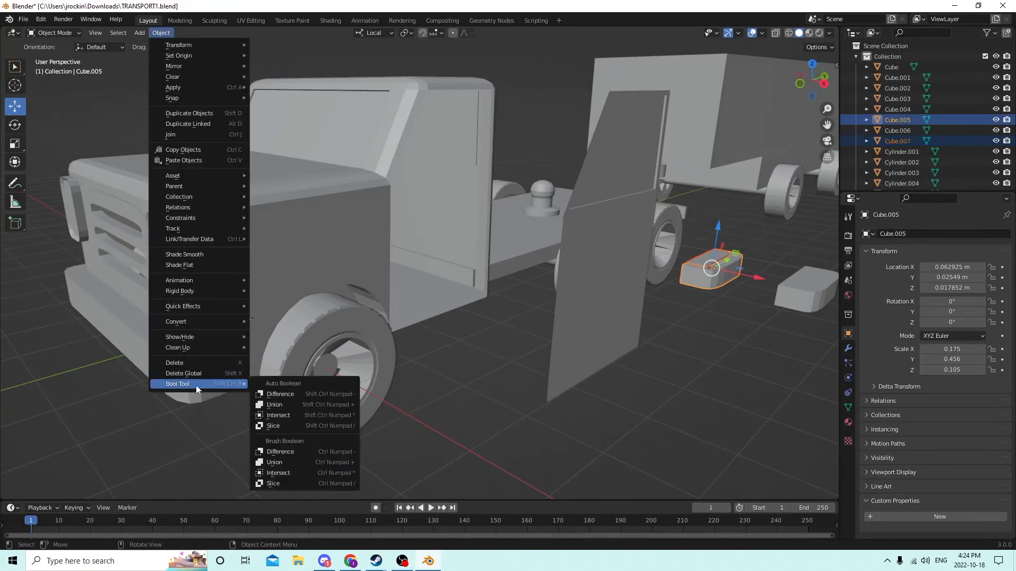
pyautogui.click(288, 396)
pyautogui.scroll(-4, 296, 321)
pyautogui.moveTo(295, 323); pyautogui.dragTo(293, 331, button='middle')
pyautogui.scroll(6, 488, 328)
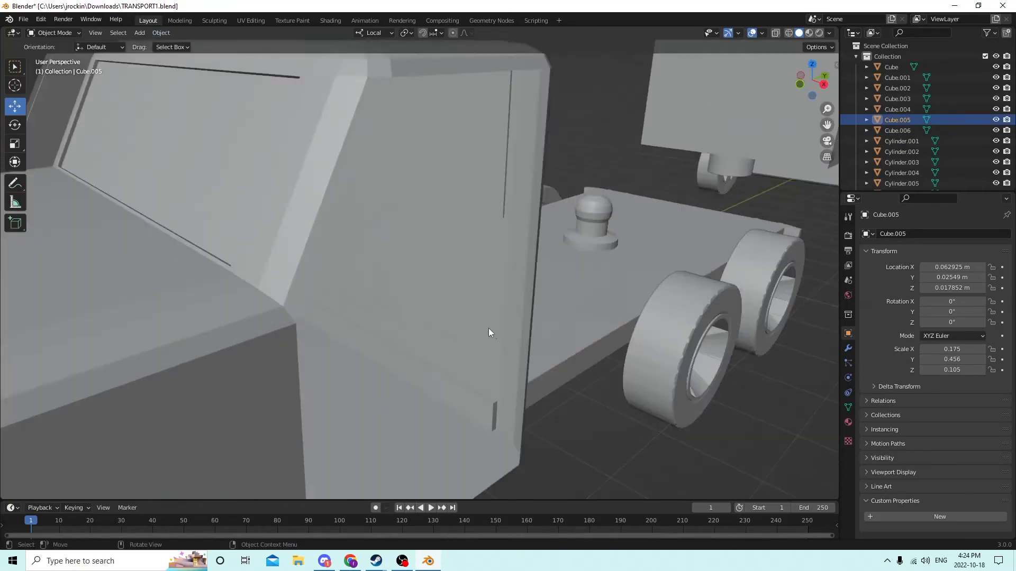
pyautogui.scroll(-5, 489, 329)
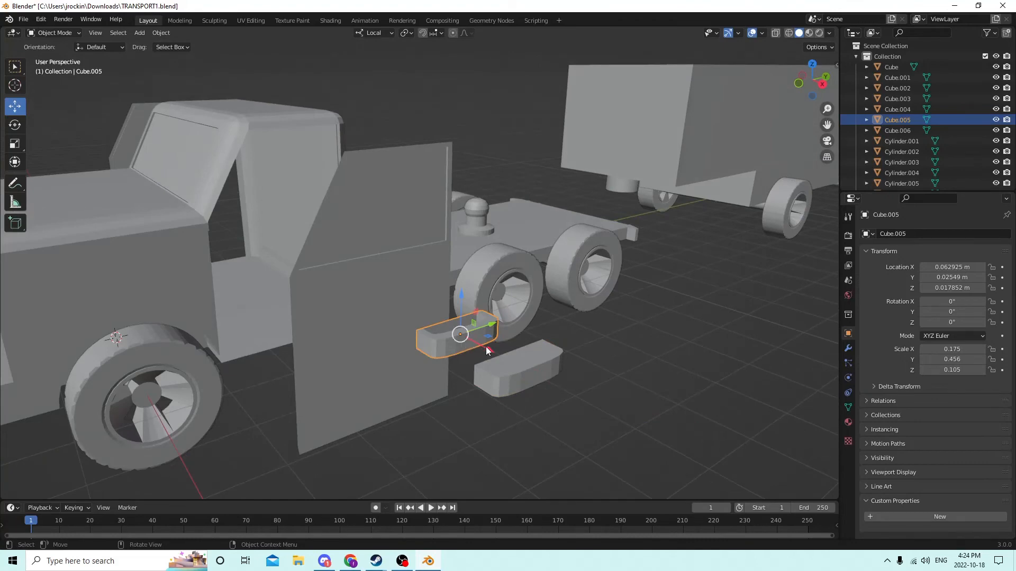
# Move the hollowed handle about 0.0091 m along negative X to the cab door and scale it by 0.456 in Y and 0.606 in Z
pyautogui.moveTo(486, 350); pyautogui.dragTo(423, 302)
pyautogui.click(11, 144)
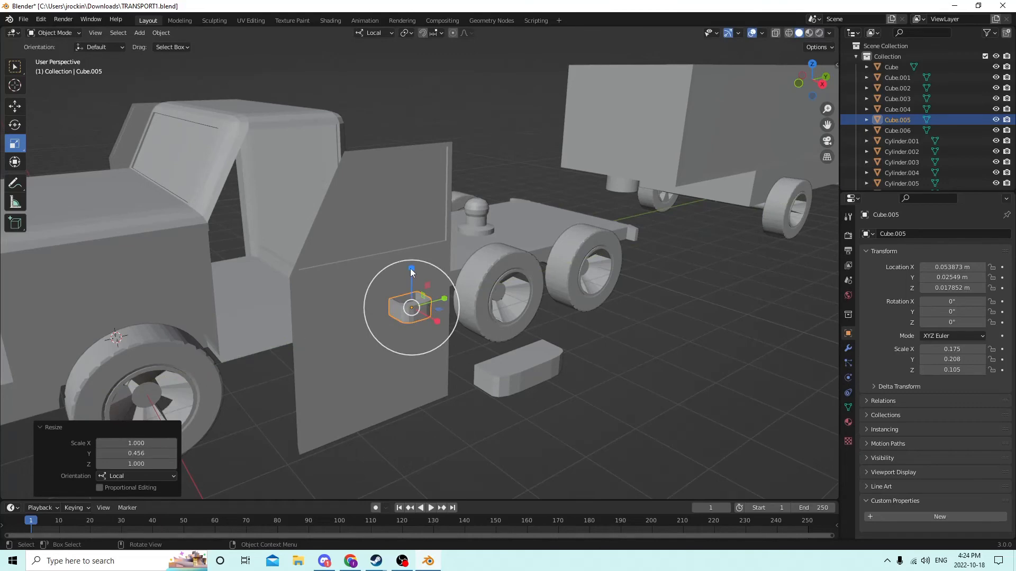
pyautogui.moveTo(411, 269); pyautogui.dragTo(412, 289)
pyautogui.moveTo(412, 288)
pyautogui.mouseDown(button='middle')
pyautogui.moveTo(417, 296)
pyautogui.moveTo(419, 285)
pyautogui.moveTo(405, 286)
pyautogui.mouseUp(button='middle')
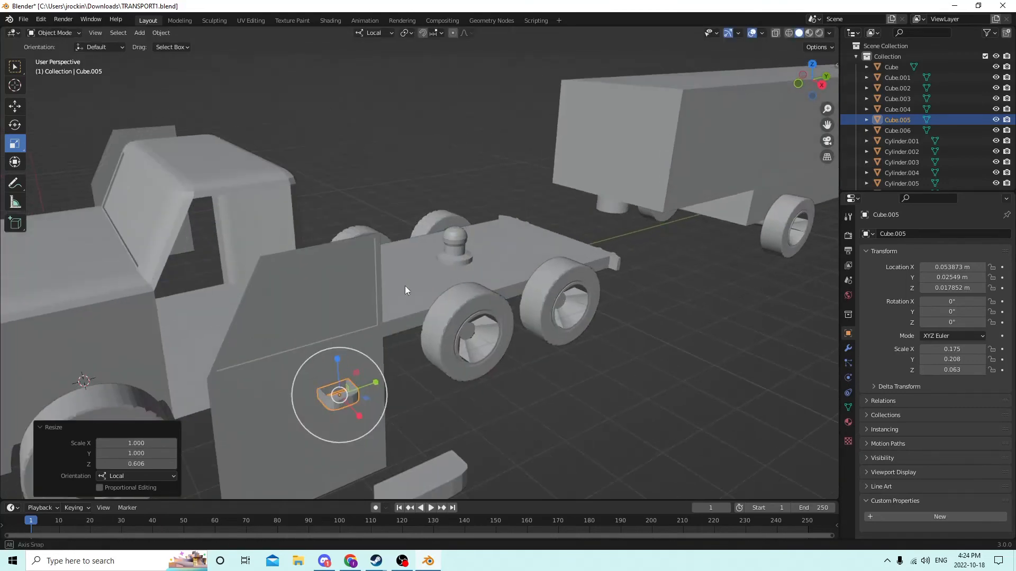
# Move the handle about 0.0030 m along Y and raise it about 0.0047 m along Z on the cab door
pyautogui.click(21, 110)
pyautogui.moveTo(372, 381); pyautogui.dragTo(358, 315)
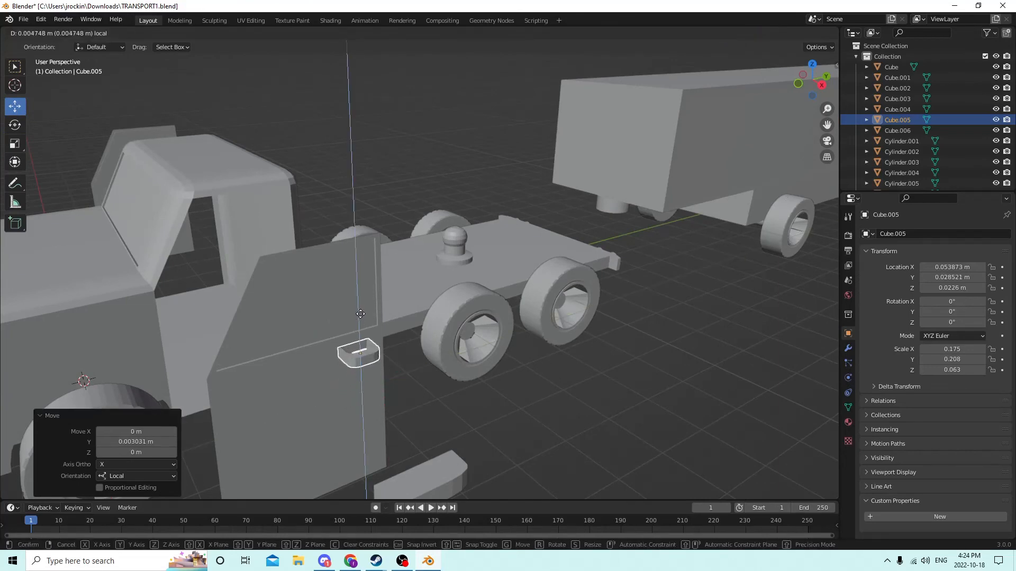
pyautogui.moveTo(357, 315); pyautogui.dragTo(369, 314, button='middle')
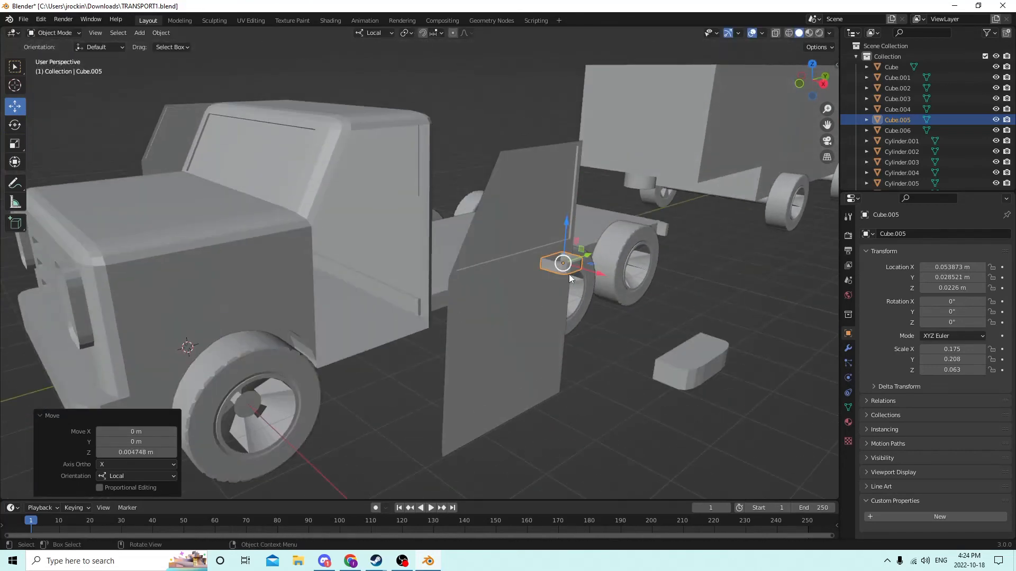
# Scale the handle by 0.548 along X and shift it about 0.0006 m along negative X against the cab door
pyautogui.click(14, 144)
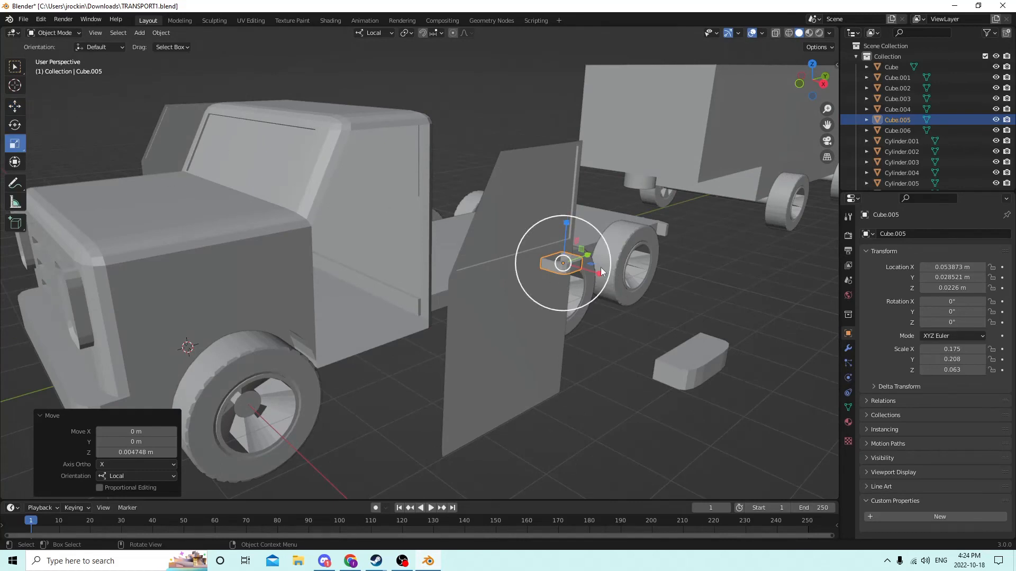
pyautogui.moveTo(601, 268); pyautogui.dragTo(578, 266)
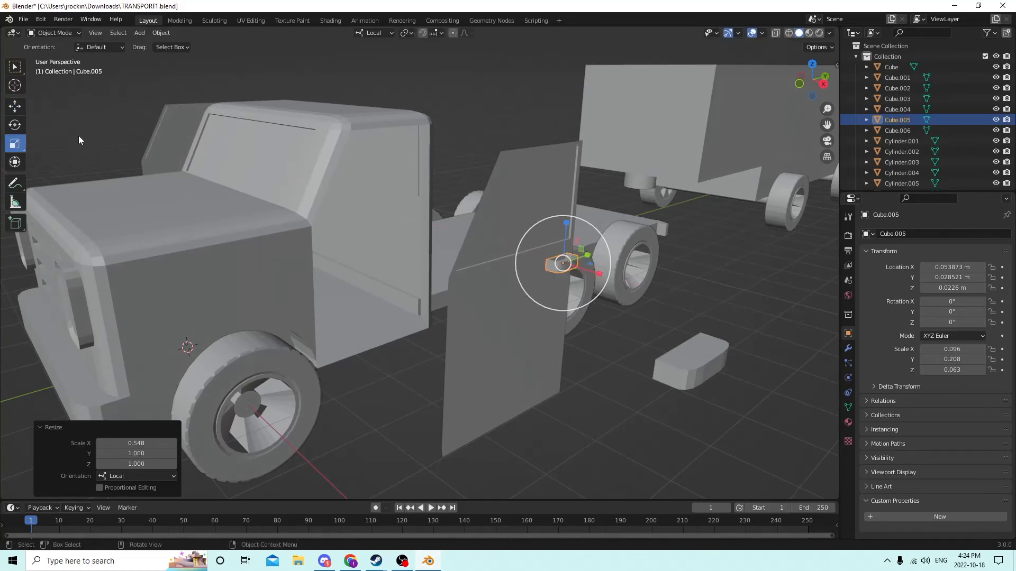
pyautogui.click(15, 106)
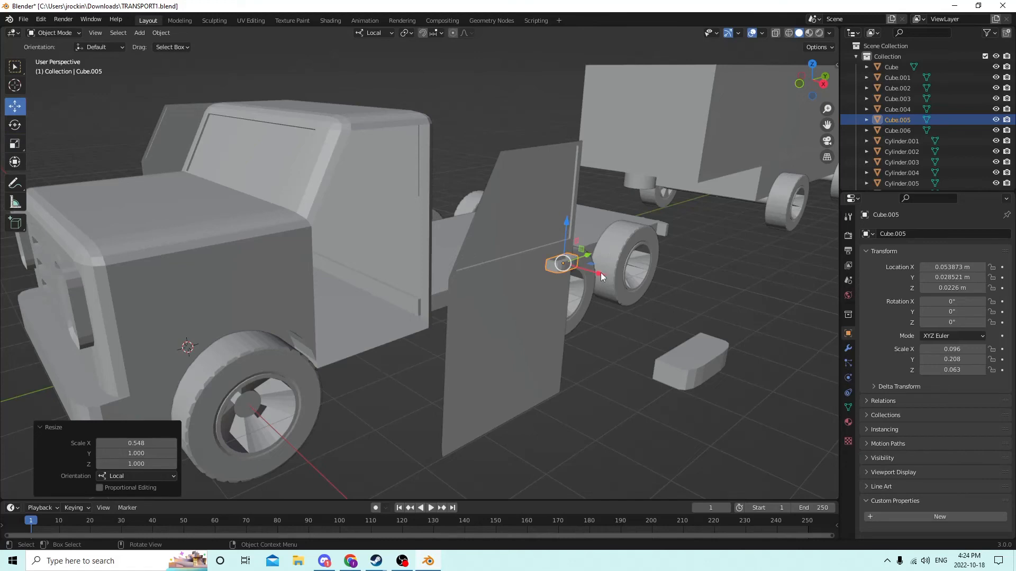
pyautogui.moveTo(601, 274); pyautogui.dragTo(589, 272)
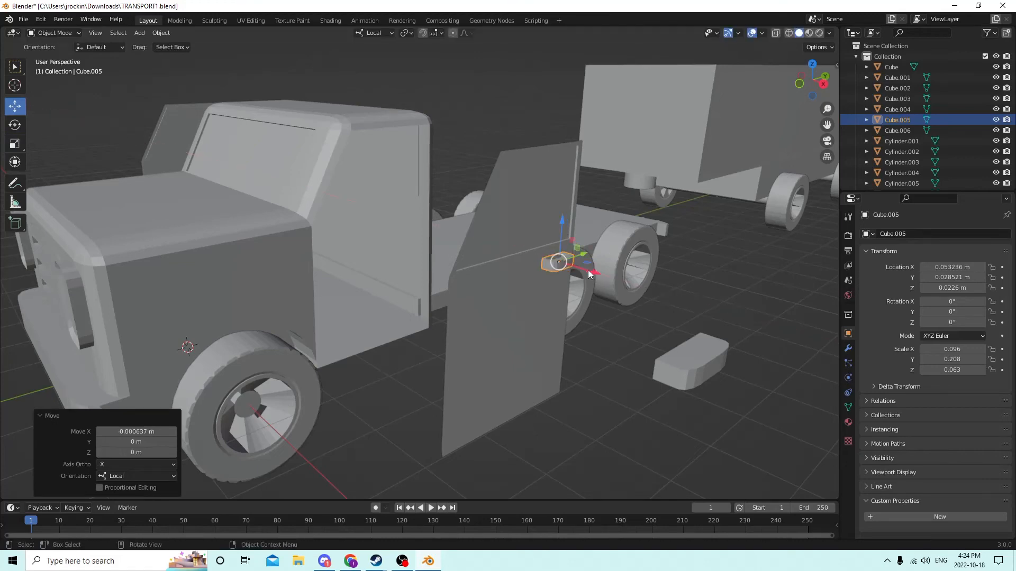
pyautogui.moveTo(588, 271); pyautogui.dragTo(573, 272, button='middle')
pyautogui.moveTo(410, 357); pyautogui.dragTo(418, 376, button='middle')
pyautogui.scroll(-1, 418, 376)
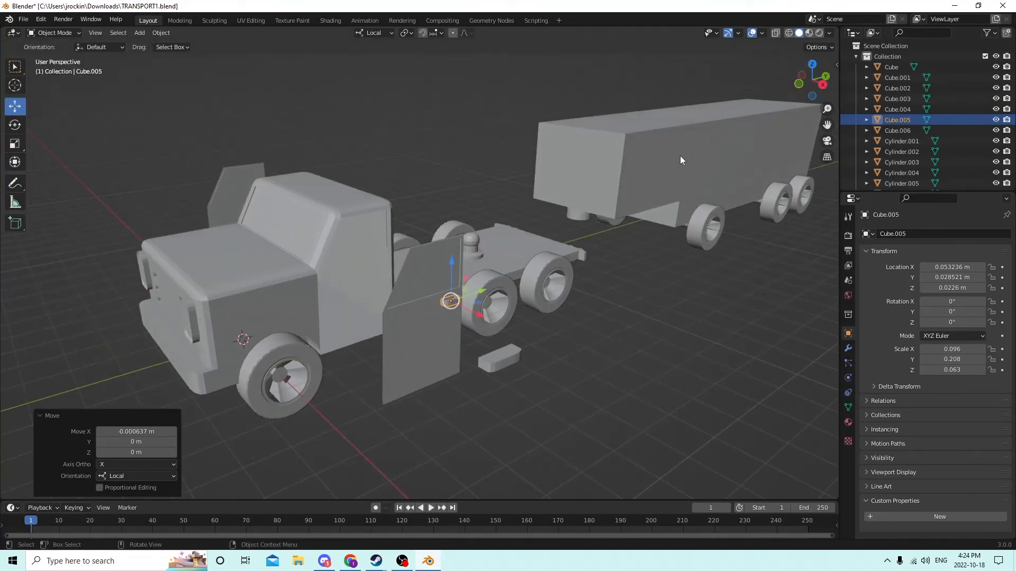
# Shrink the spare bar beside the truck to a scale of 0.041 in X, 0.056 in Y and 0.059 in Z
pyautogui.scroll(2, 682, 153)
pyautogui.scroll(2, 675, 138)
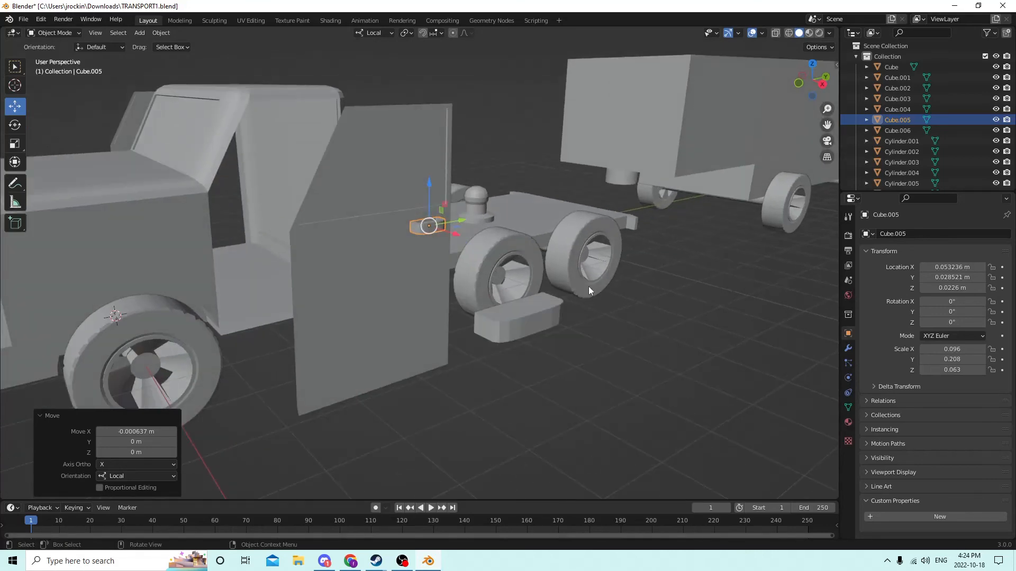
pyautogui.click(537, 303)
pyautogui.click(15, 143)
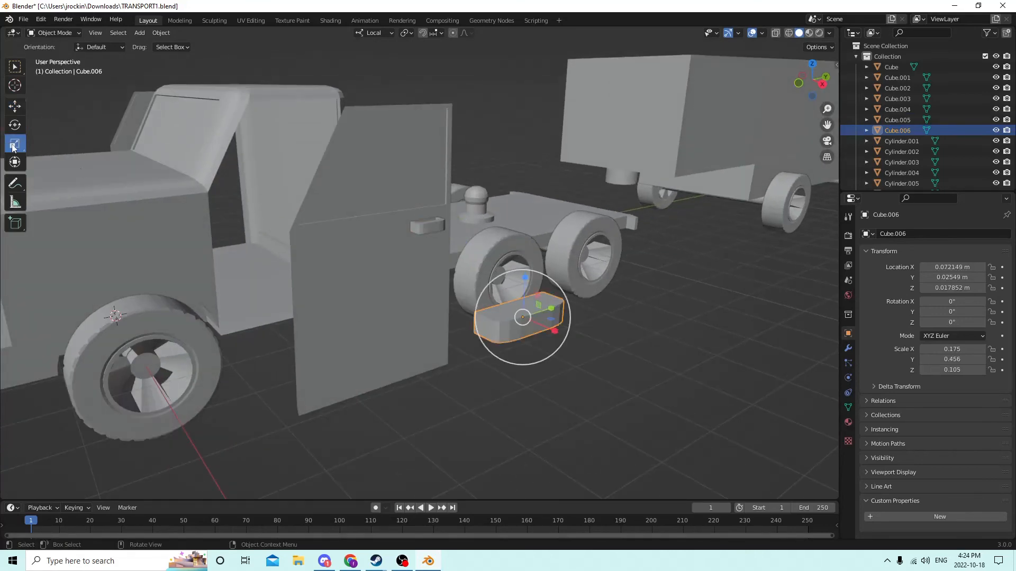
pyautogui.press('s')
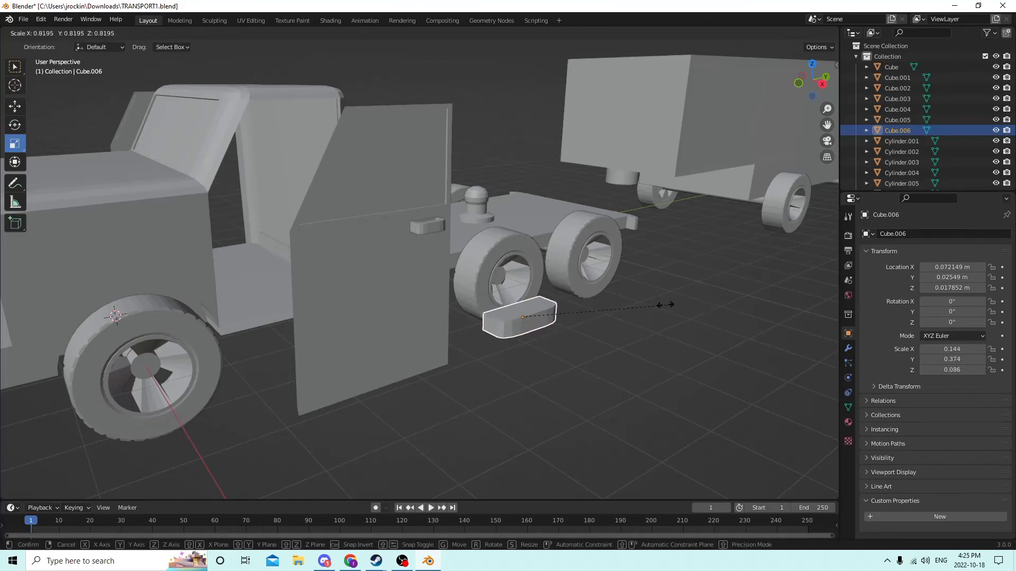
pyautogui.click(565, 316)
pyautogui.moveTo(528, 283); pyautogui.dragTo(527, 247)
pyautogui.moveTo(551, 307); pyautogui.dragTo(537, 312)
pyautogui.moveTo(526, 276); pyautogui.dragTo(526, 259)
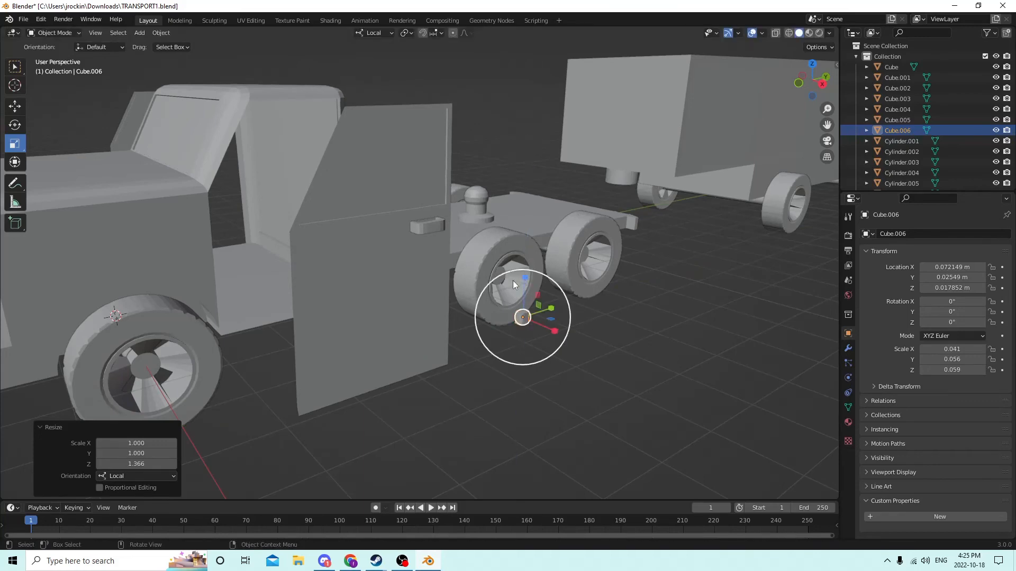
pyautogui.moveTo(512, 281); pyautogui.dragTo(478, 259, button='middle')
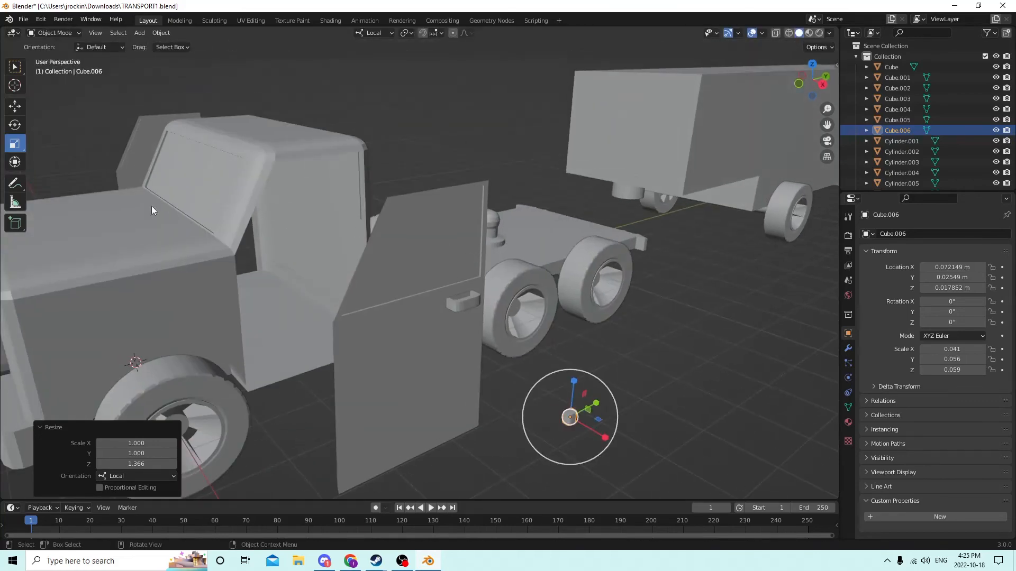
# Move the small part about 0.0195 m along negative X and raise it about 0.0049 m beside the cab door's handle
pyautogui.click(15, 106)
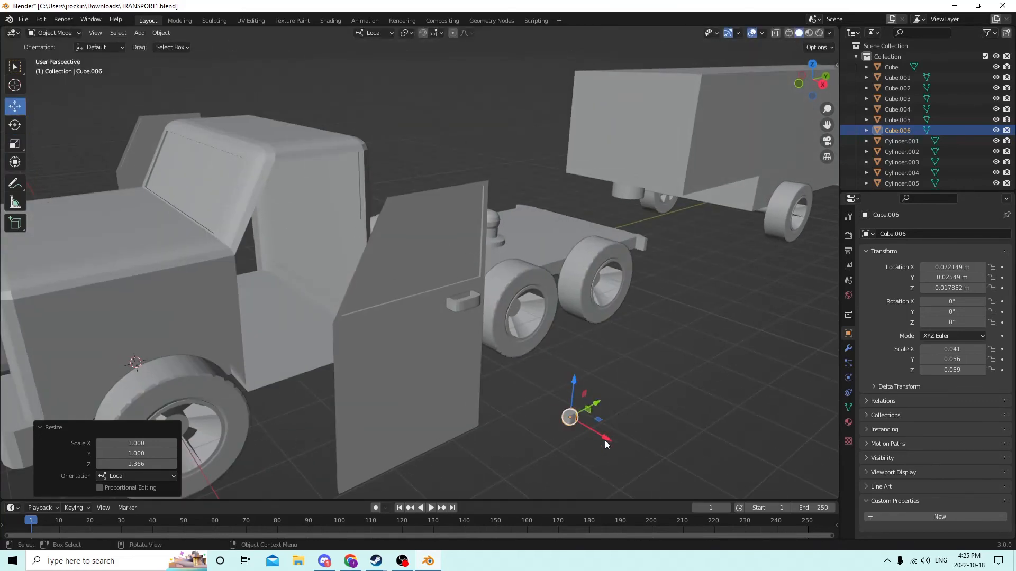
pyautogui.moveTo(606, 444); pyautogui.dragTo(484, 345)
pyautogui.moveTo(435, 304); pyautogui.dragTo(435, 266)
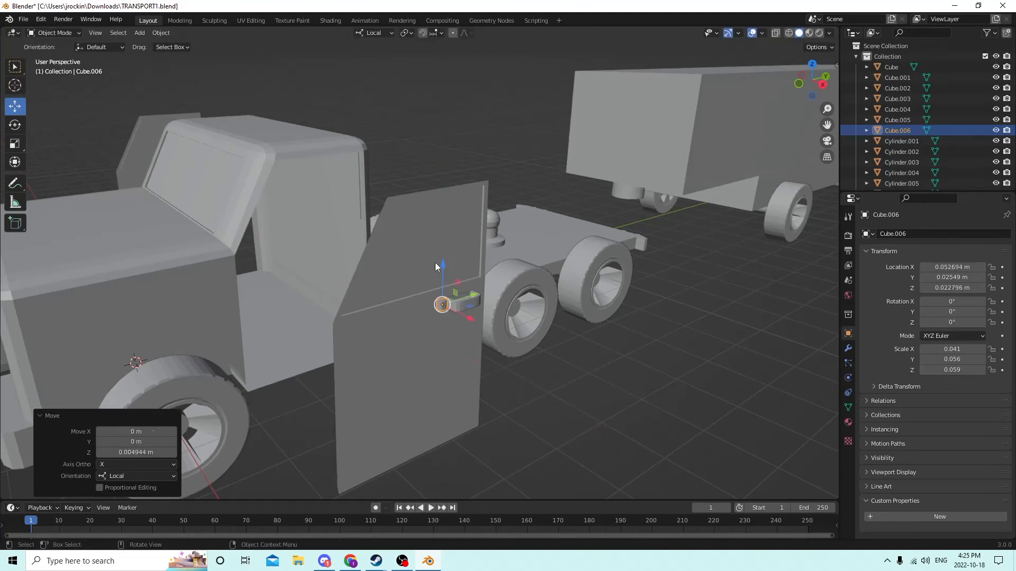
pyautogui.moveTo(435, 262)
pyautogui.mouseDown(button='middle')
pyautogui.moveTo(413, 269)
pyautogui.moveTo(453, 265)
pyautogui.mouseUp(button='middle')
pyautogui.scroll(2, 443, 266)
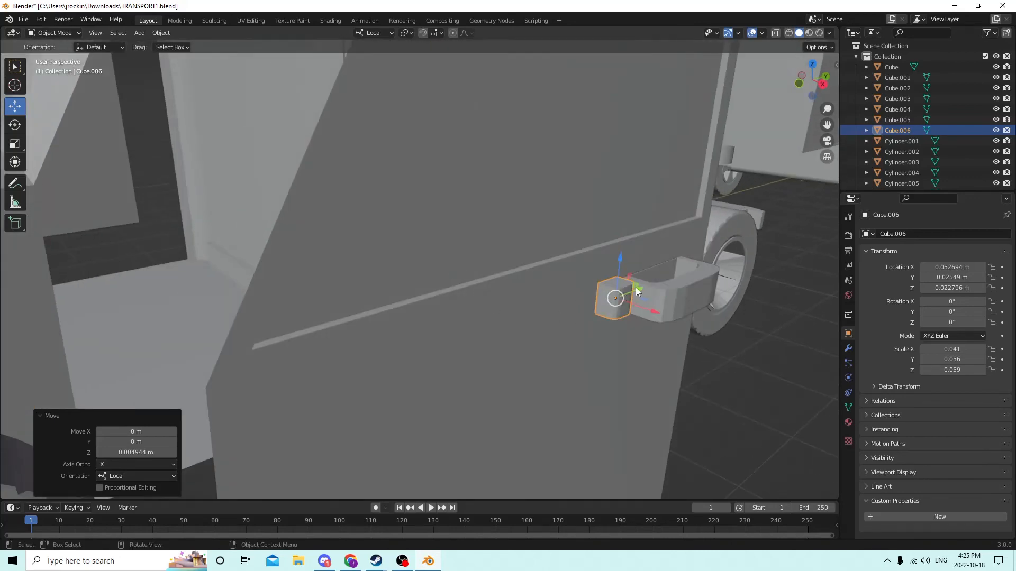
pyautogui.moveTo(636, 288); pyautogui.dragTo(626, 289)
pyautogui.moveTo(627, 289); pyautogui.dragTo(619, 290, button='middle')
pyautogui.scroll(-3, 619, 290)
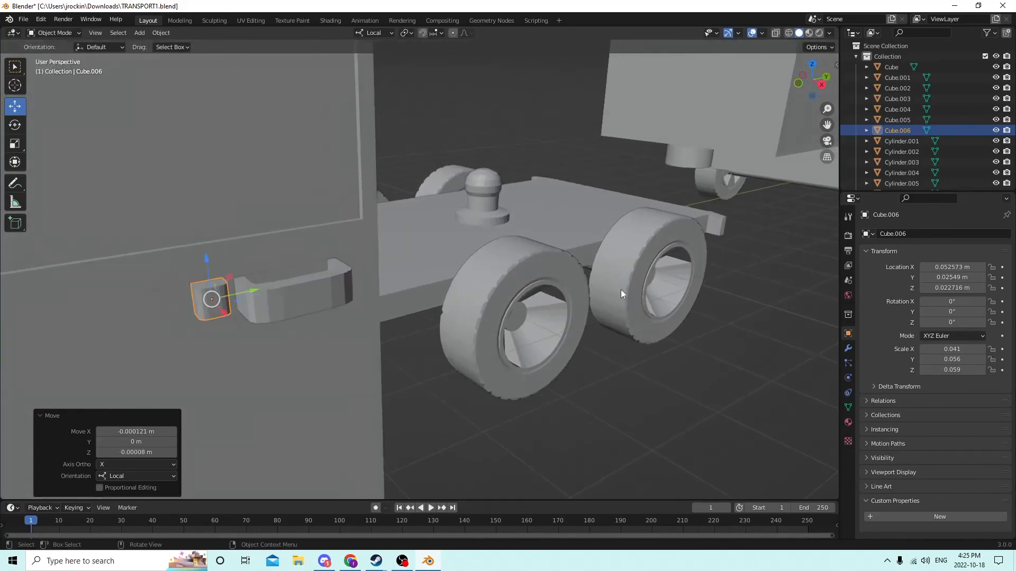
# Widen the small part to an X scale of 0.073 and shift it about 0.0003 m along X from the door
pyautogui.click(15, 144)
pyautogui.moveTo(138, 180); pyautogui.dragTo(563, 366, button='middle')
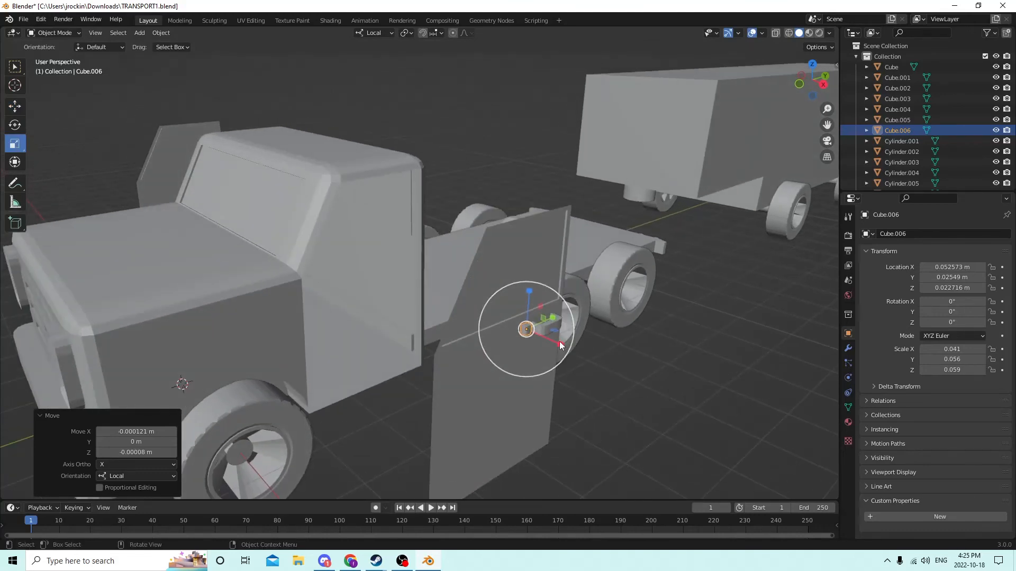
pyautogui.moveTo(560, 342)
pyautogui.mouseDown()
pyautogui.moveTo(588, 354)
pyautogui.moveTo(564, 352)
pyautogui.mouseUp()
pyautogui.click(15, 106)
pyautogui.moveTo(567, 353)
pyautogui.mouseDown(button='middle')
pyautogui.moveTo(536, 331)
pyautogui.moveTo(562, 341)
pyautogui.moveTo(566, 354)
pyautogui.mouseUp(button='middle')
pyautogui.scroll(2, 554, 335)
pyautogui.scroll(-3, 554, 336)
pyautogui.scroll(3, 564, 342)
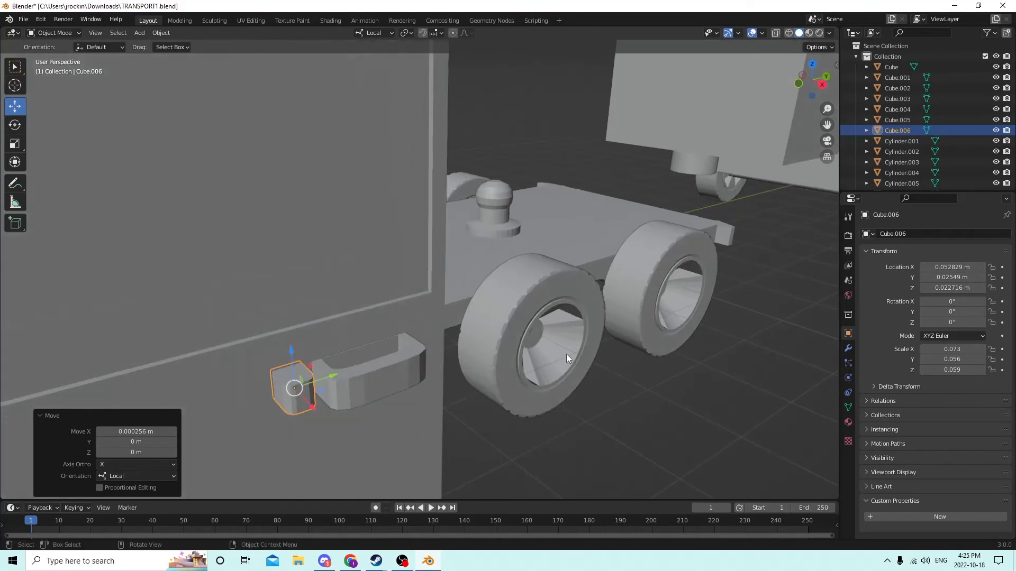
# Delete the small part beside the door handle
pyautogui.click(291, 396)
pyautogui.click(292, 396)
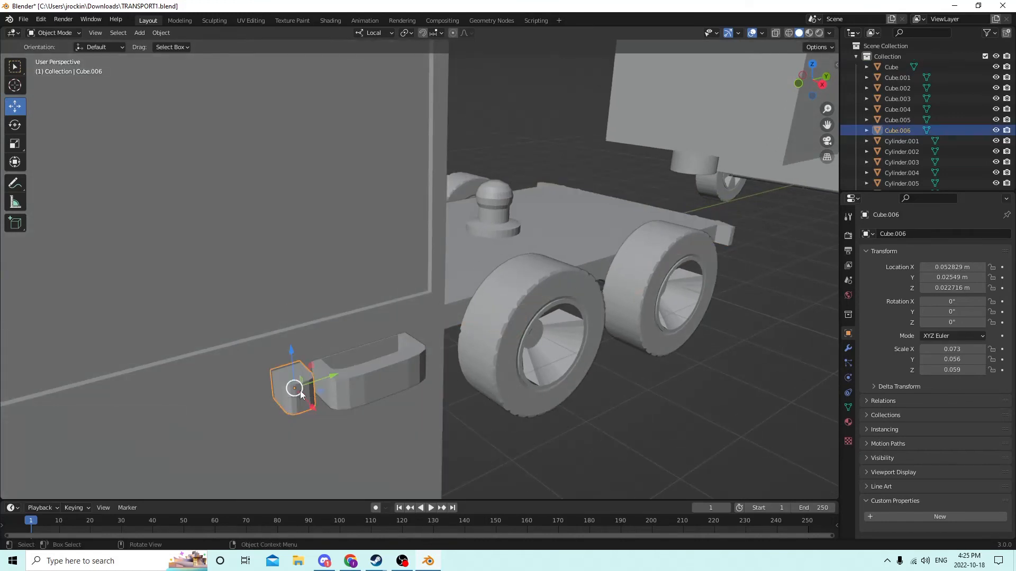
pyautogui.press('Delete')
# Duplicate the door handle in place and mirror the copy's position to the opposite door with an X location of -0.053236 m
pyautogui.click(339, 388)
pyautogui.scroll(-5, 339, 387)
pyautogui.moveTo(349, 383); pyautogui.dragTo(380, 363, button='middle')
pyautogui.hotkey('shift', 'd')
pyautogui.rightClick(399, 363)
pyautogui.scroll(2, 380, 363)
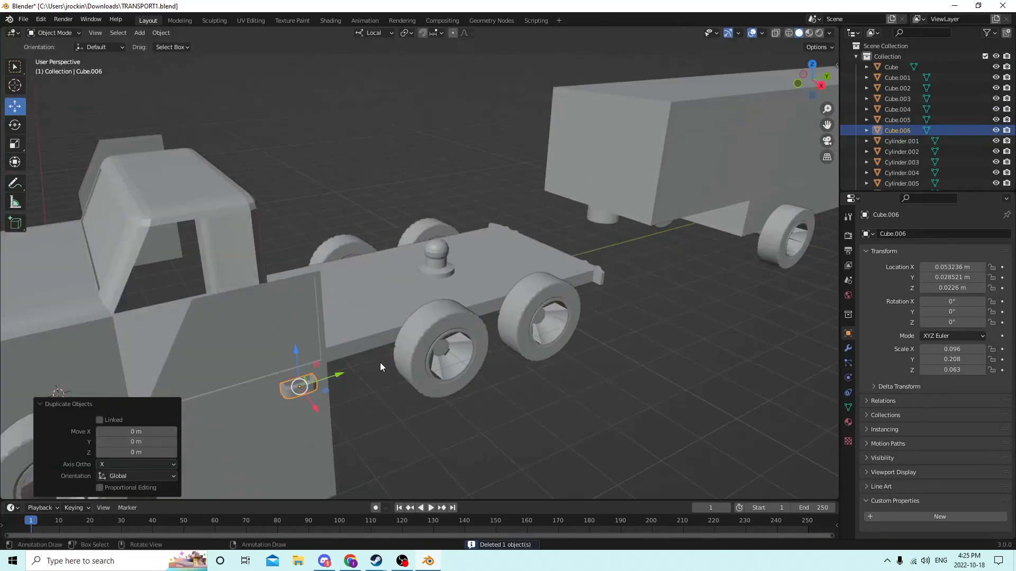
pyautogui.click(939, 267)
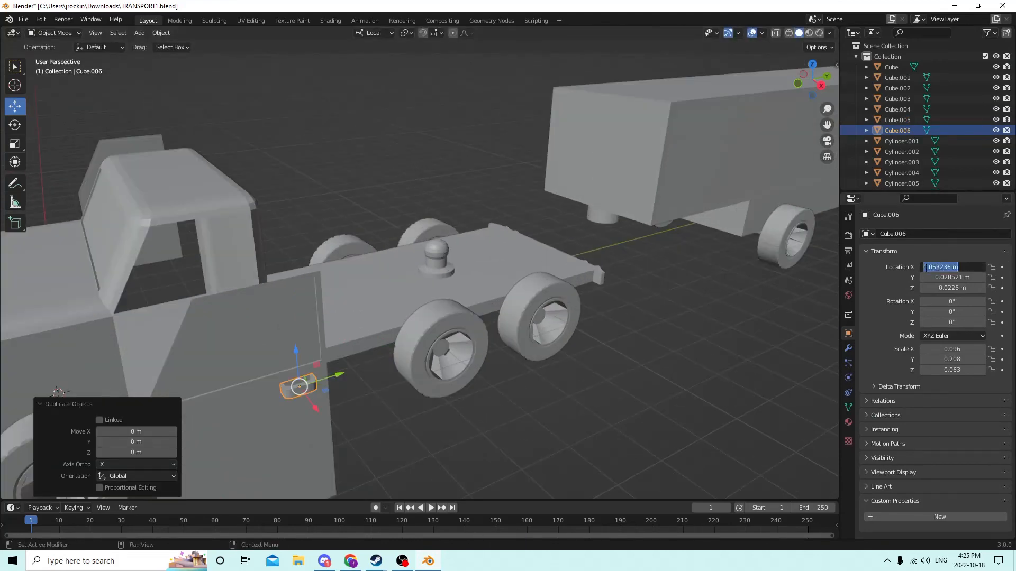
pyautogui.click(924, 267)
pyautogui.write('-')
pyautogui.press('Return')
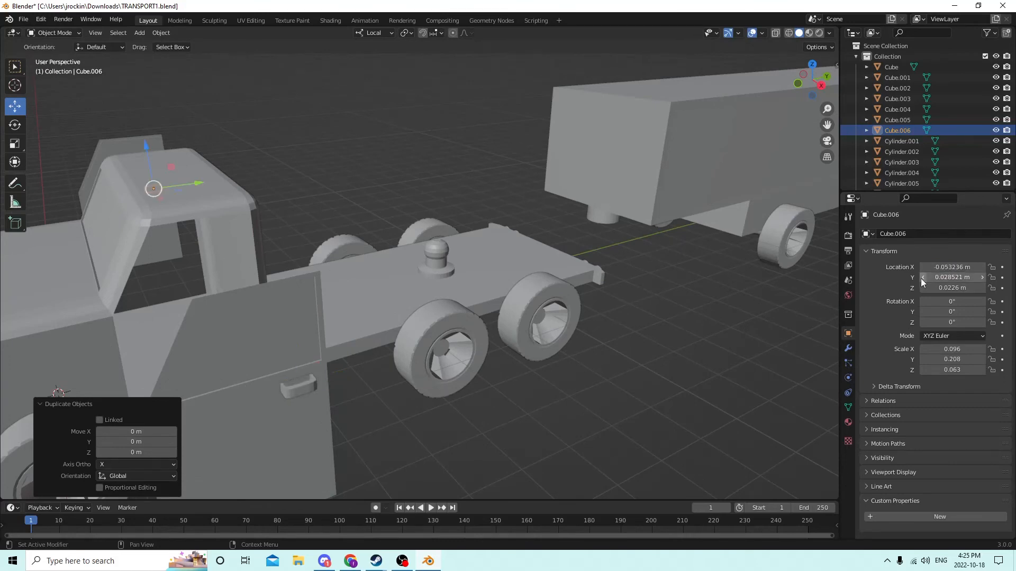
# Try rotating the duplicated handle 180° about X, and reset its X rotation to 0°
pyautogui.moveTo(313, 169); pyautogui.dragTo(371, 178, button='middle')
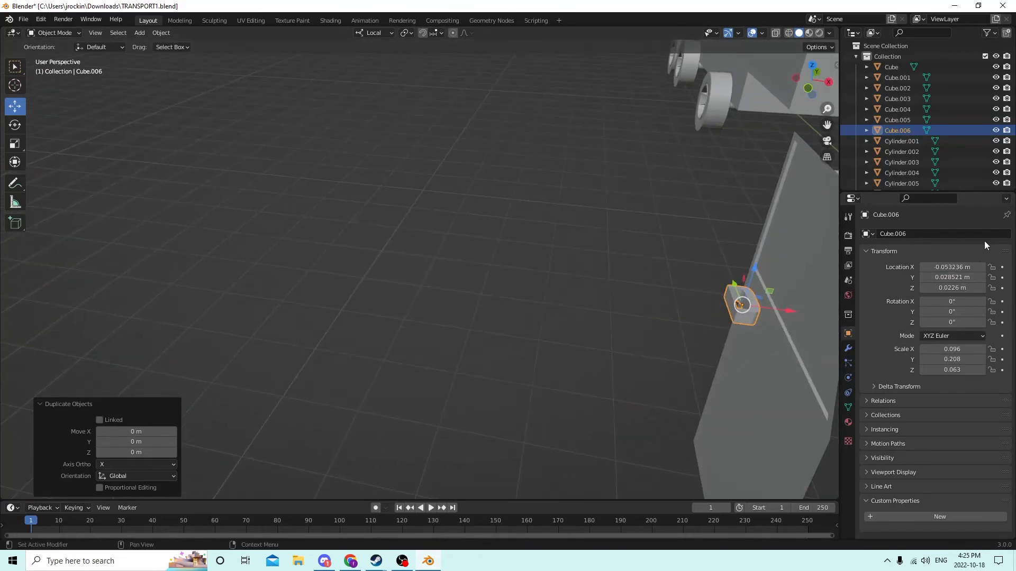
pyautogui.click(962, 301)
pyautogui.write('180')
pyautogui.press('Return')
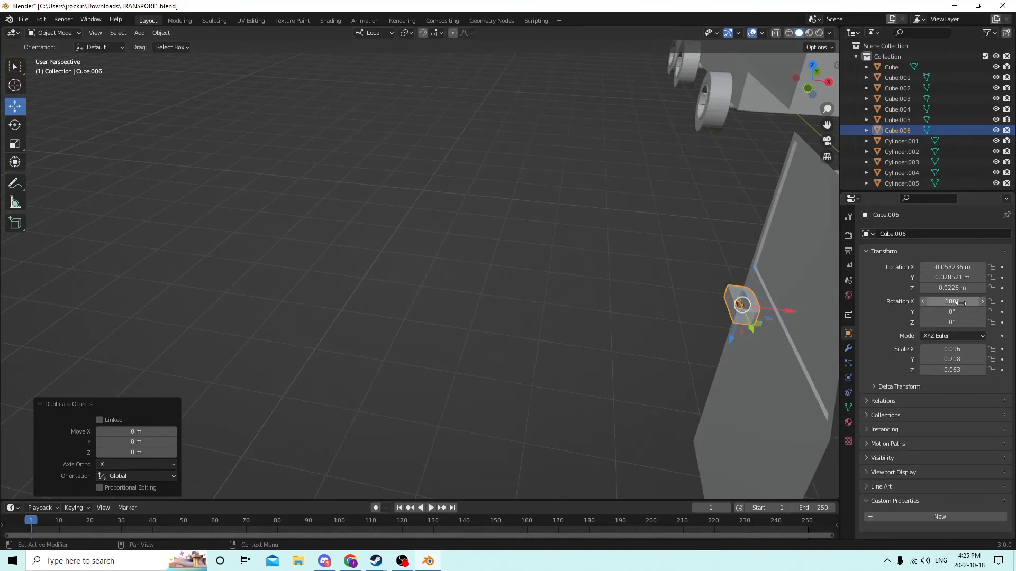
pyautogui.click(962, 302)
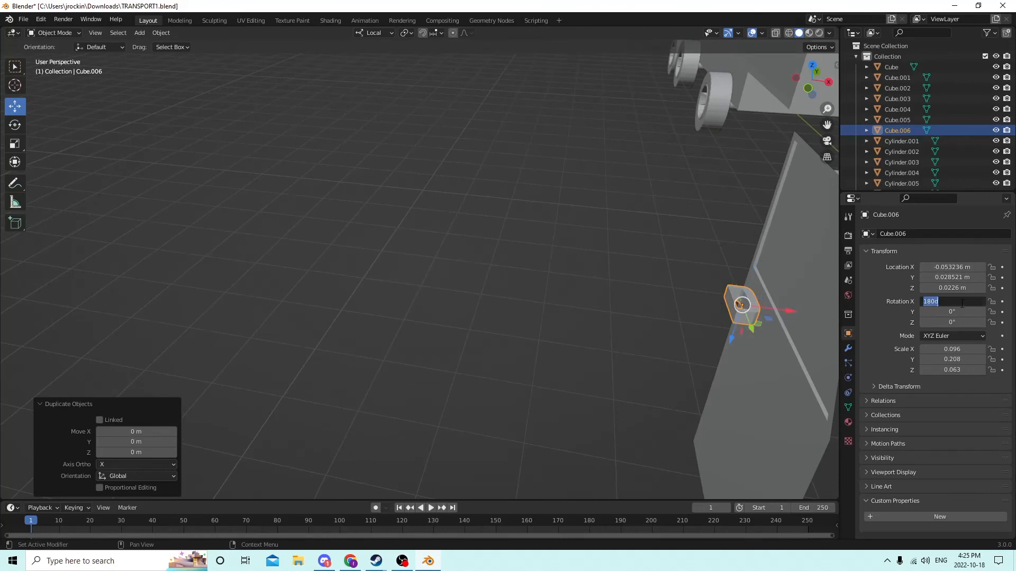
pyautogui.write('0')
pyautogui.press('Return')
# Set the duplicated handle's Y rotation to 180° and shift it about 0.0002 m along X against the opposite door
pyautogui.click(947, 312)
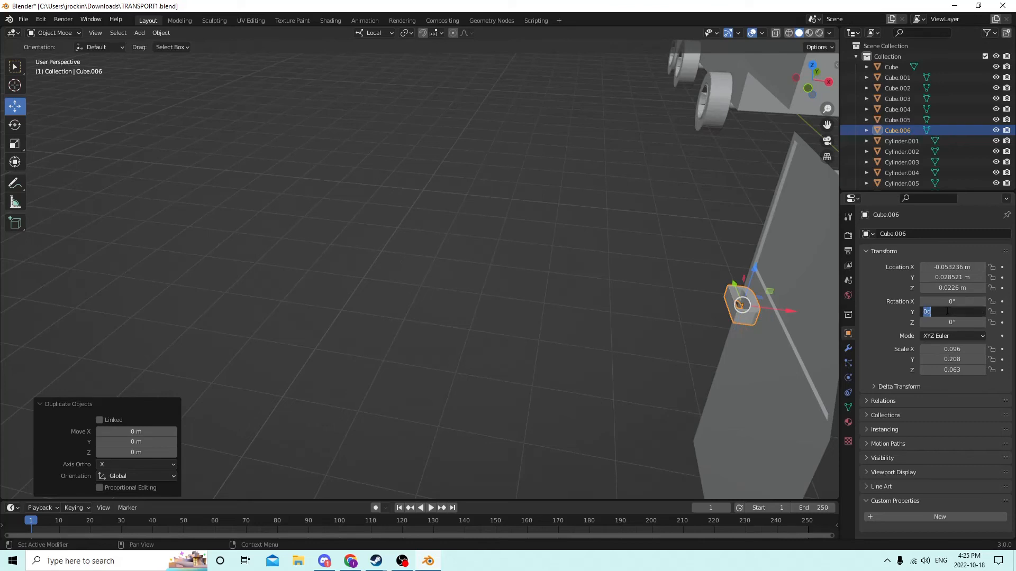
pyautogui.write('180')
pyautogui.press('Return')
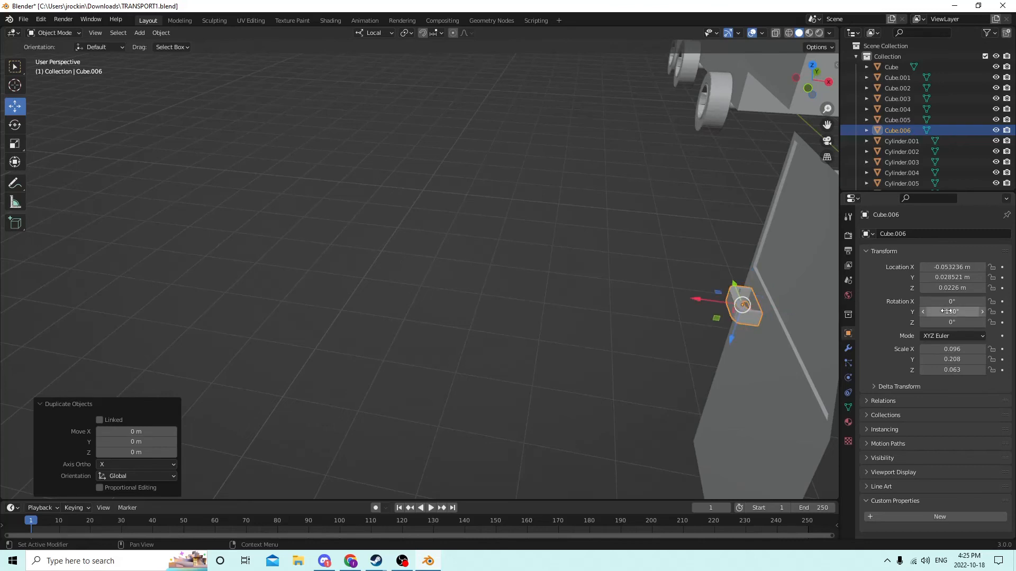
pyautogui.moveTo(694, 297); pyautogui.dragTo(698, 300)
# Examine the fit of the handles on both cab doors from around the truck
pyautogui.moveTo(725, 330); pyautogui.dragTo(723, 300, button='middle')
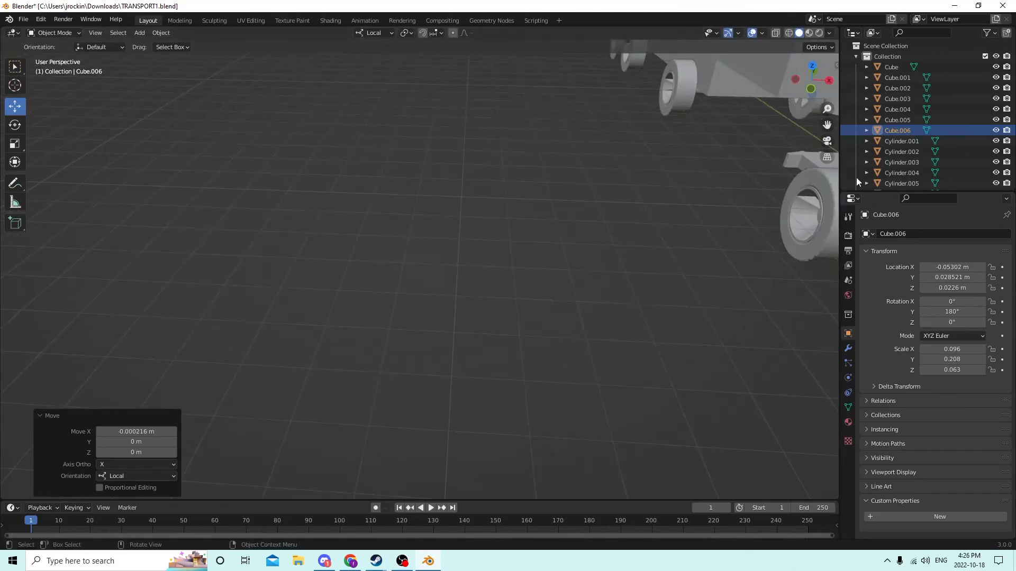
pyautogui.scroll(-2, 668, 241)
pyautogui.moveTo(669, 241); pyautogui.dragTo(801, 194, button='middle')
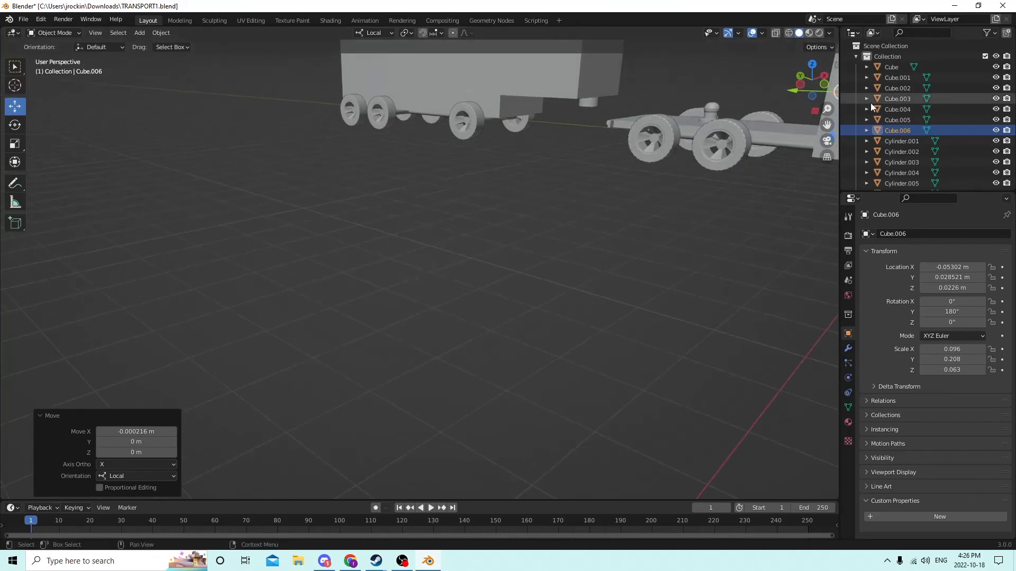
pyautogui.moveTo(826, 123); pyautogui.dragTo(340, 322)
pyautogui.scroll(5, 809, 135)
pyautogui.moveTo(811, 132); pyautogui.dragTo(776, 132, button='middle')
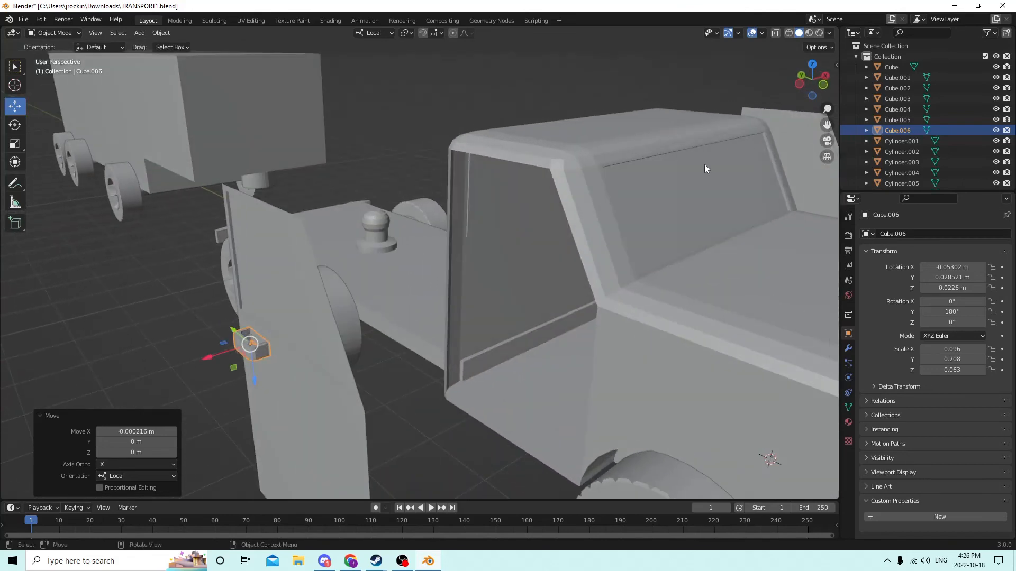
pyautogui.moveTo(704, 165); pyautogui.dragTo(520, 168, button='middle')
pyautogui.scroll(-3, 523, 161)
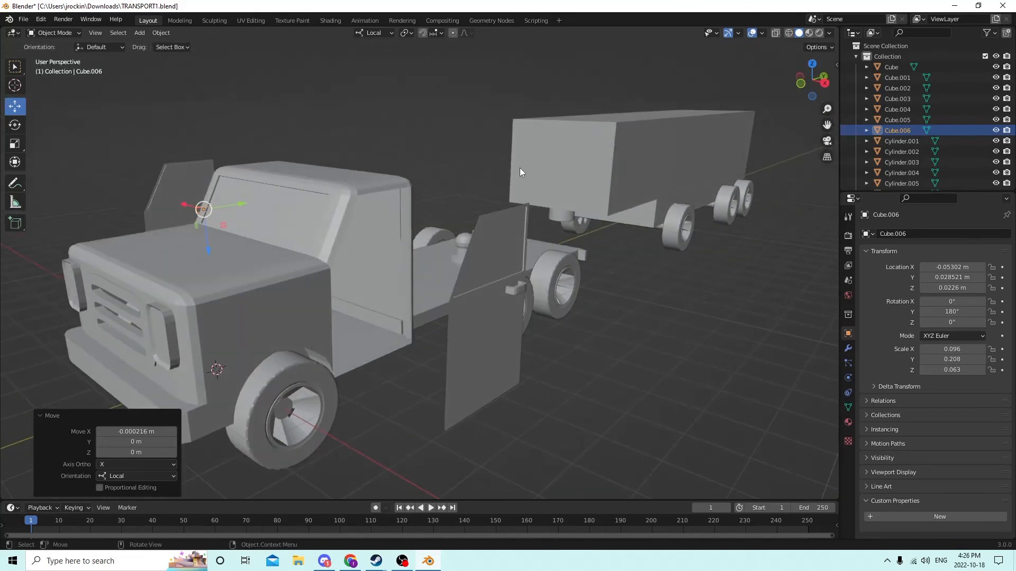
pyautogui.scroll(2, 524, 169)
pyautogui.scroll(3, 541, 268)
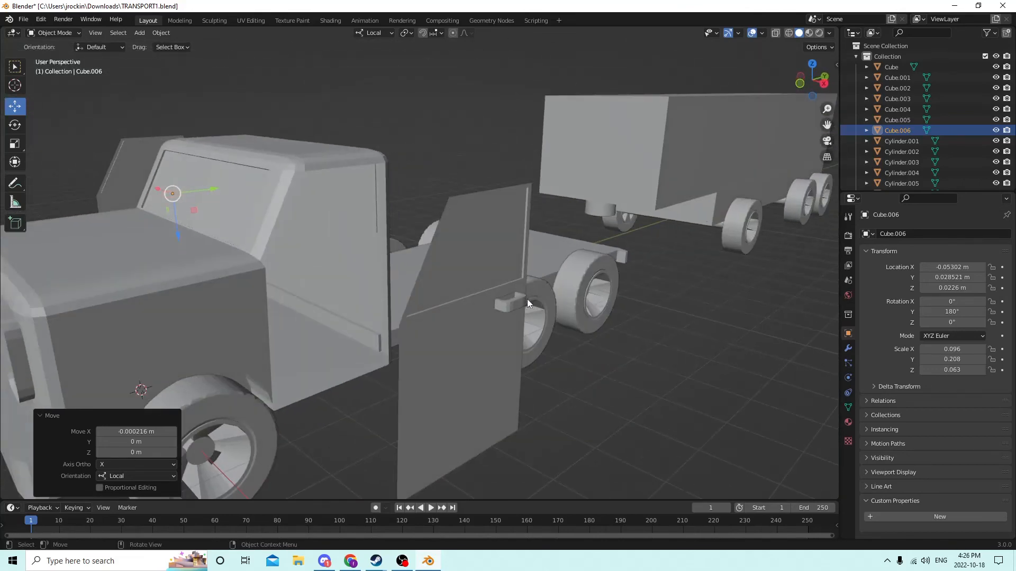
pyautogui.click(473, 353)
pyautogui.click(514, 298)
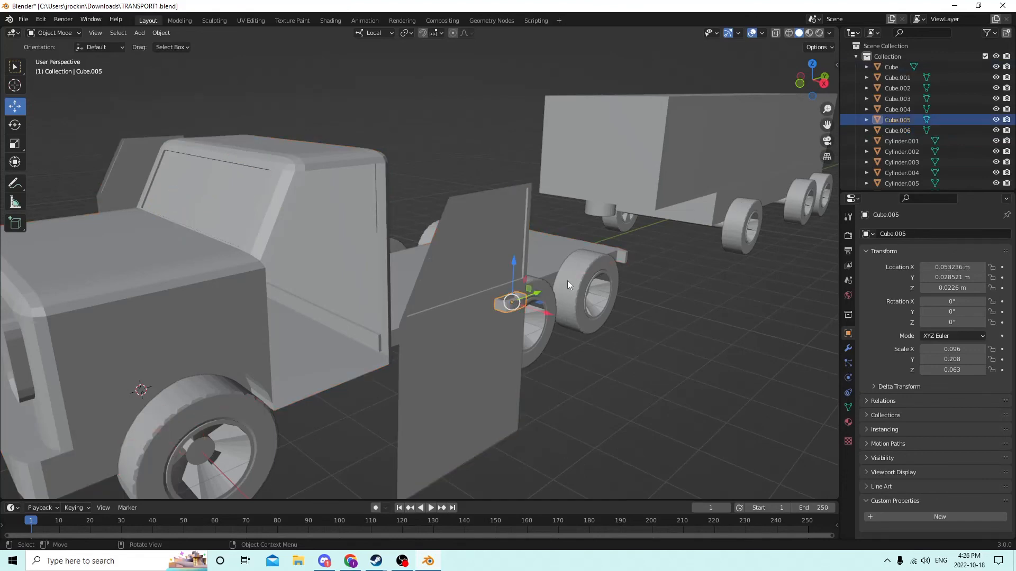
pyautogui.moveTo(567, 280); pyautogui.dragTo(673, 256, button='middle')
pyautogui.press('Tab')
pyautogui.moveTo(726, 286); pyautogui.dragTo(670, 286, button='middle')
pyautogui.press('Tab')
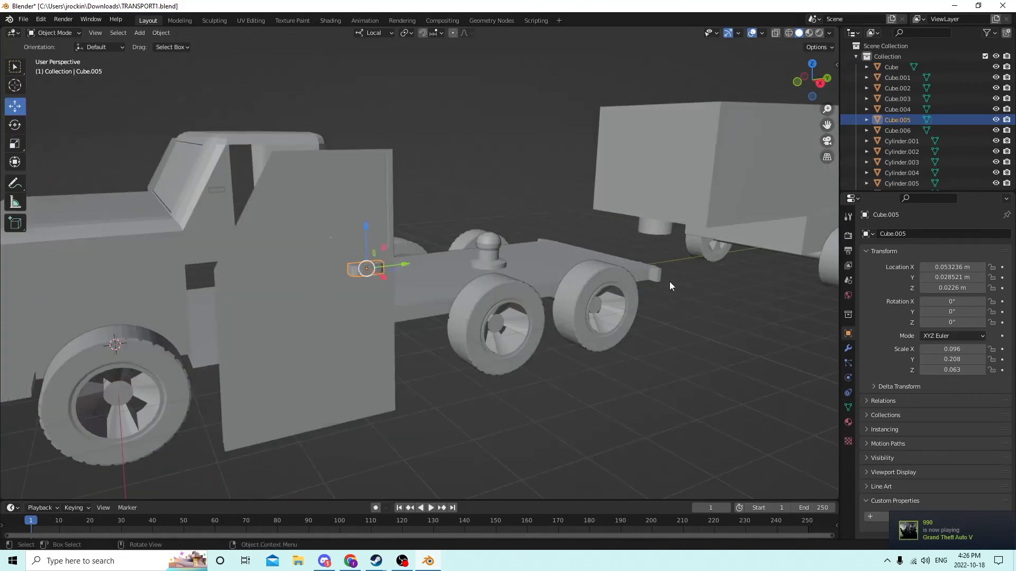
# Select the truck body and clear the selected geometry in its mesh
pyautogui.click(160, 281)
pyautogui.moveTo(175, 280); pyautogui.dragTo(340, 305, button='middle')
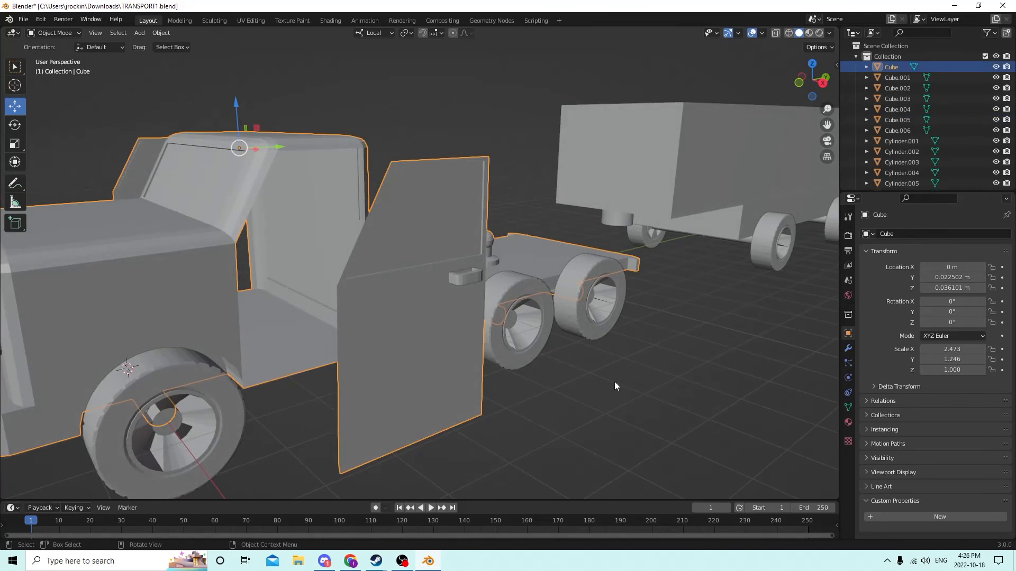
pyautogui.press('Tab')
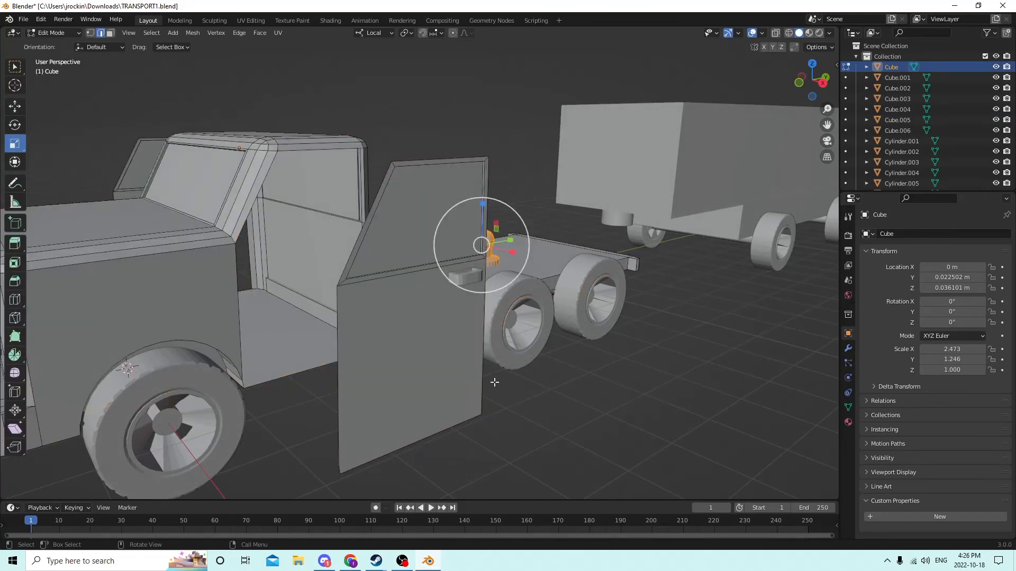
pyautogui.click(659, 411)
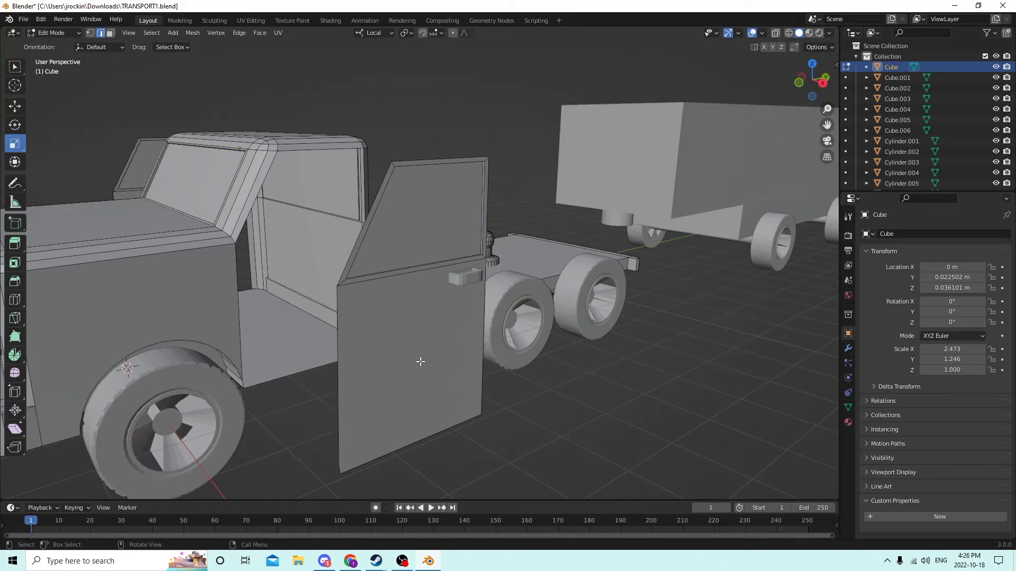
pyautogui.moveTo(421, 361); pyautogui.dragTo(658, 345, button='middle')
pyautogui.press('Tab')
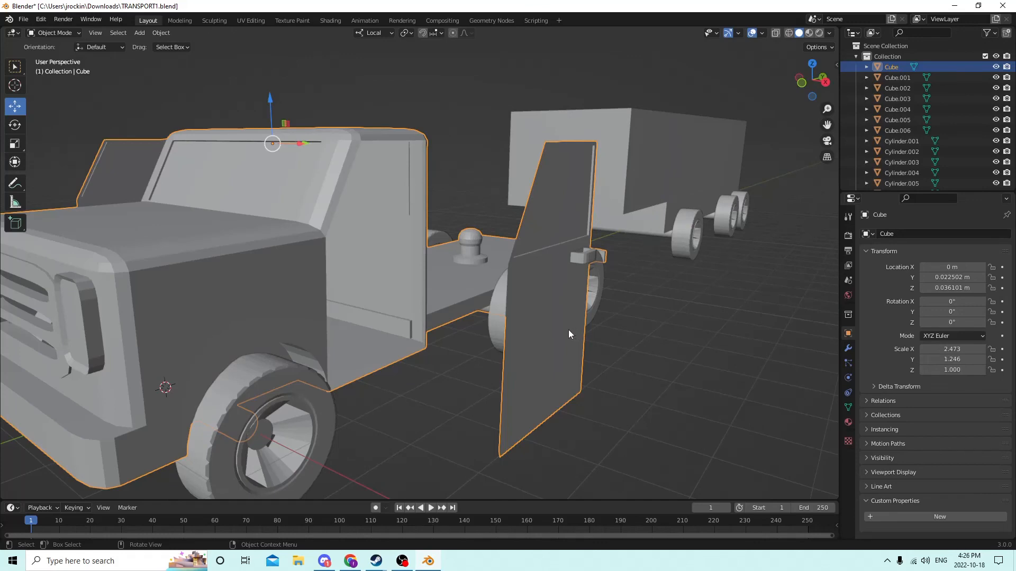
# Select all linked faces of the open door on the original handle's side and separate the selection from the truck body
pyautogui.press('Tab')
pyautogui.click(110, 33)
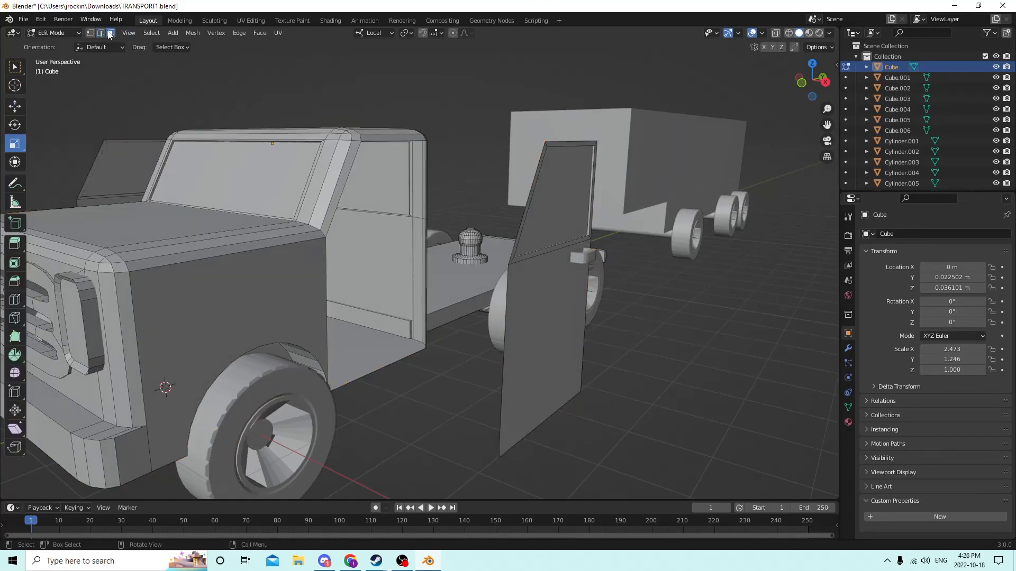
pyautogui.moveTo(440, 124); pyautogui.dragTo(425, 119, button='middle')
pyautogui.click(419, 269)
pyautogui.hotkey('ctrl', 'l')
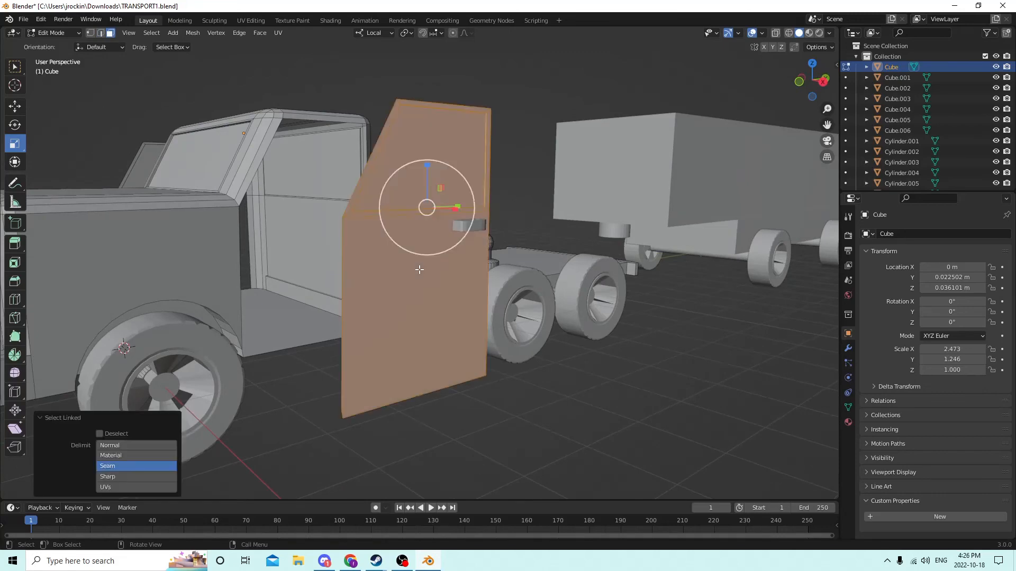
pyautogui.moveTo(357, 205); pyautogui.dragTo(389, 217, button='middle')
pyautogui.press('p')
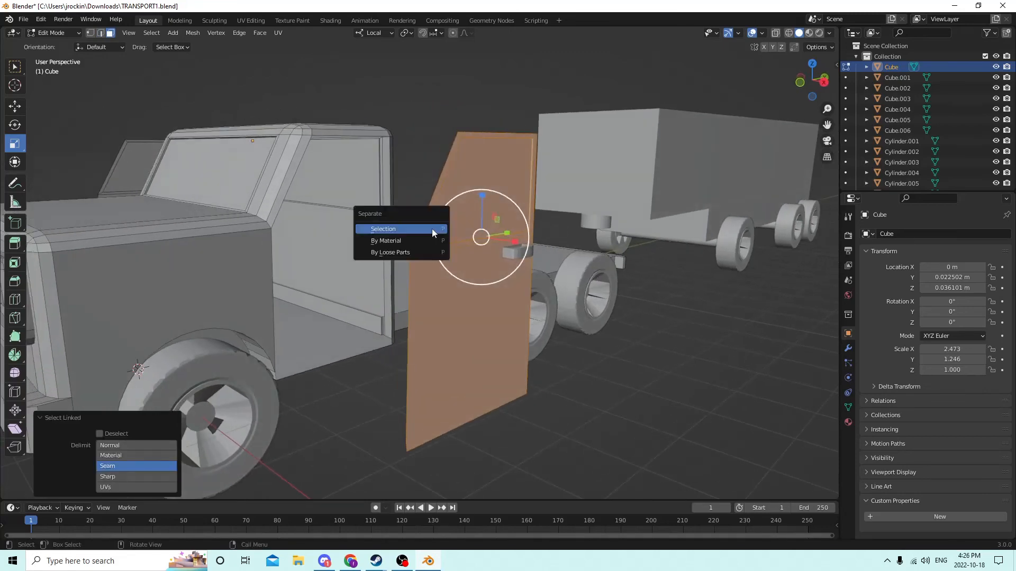
pyautogui.click(423, 233)
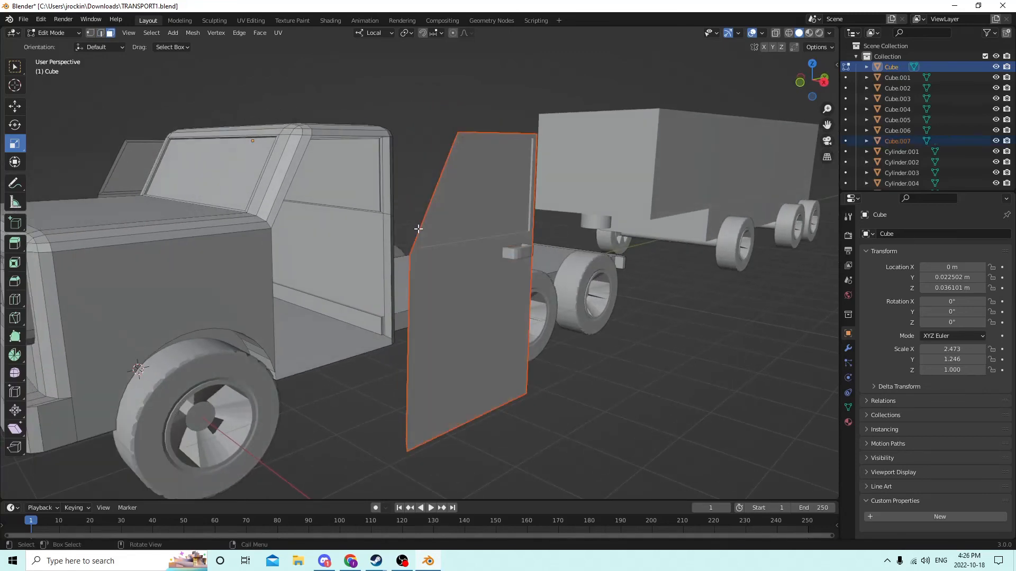
# Rename the separated door object as driverdoor and return to Object Mode
pyautogui.click(905, 141)
pyautogui.doubleClick(905, 141)
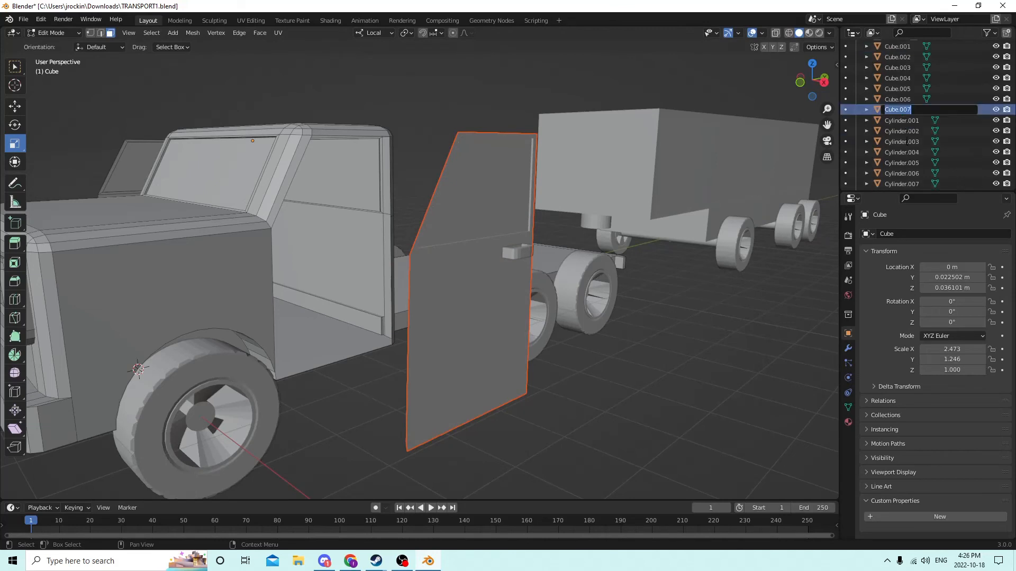
pyautogui.write('driverdoor')
pyautogui.press('Return')
pyautogui.press('Tab')
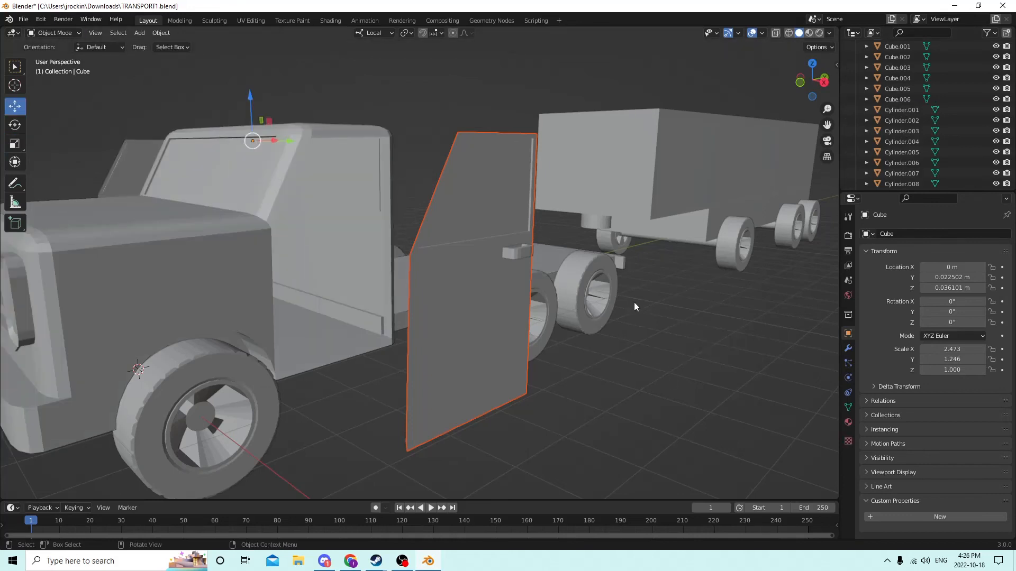
# Join the original door handle into the driverdoor object
pyautogui.click(515, 255)
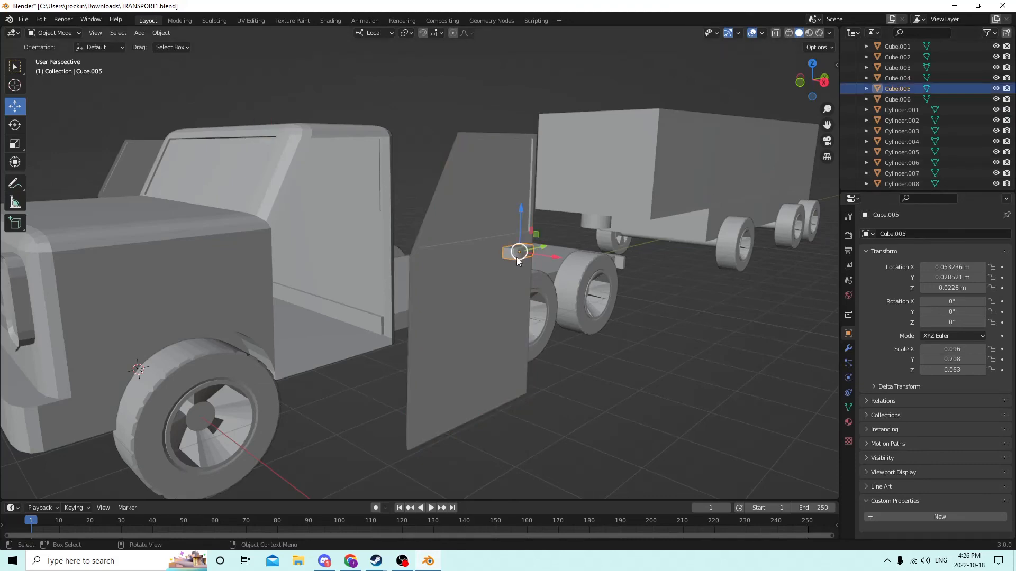
pyautogui.keyDown('shift'); pyautogui.click(473, 323); pyautogui.keyUp('shift')
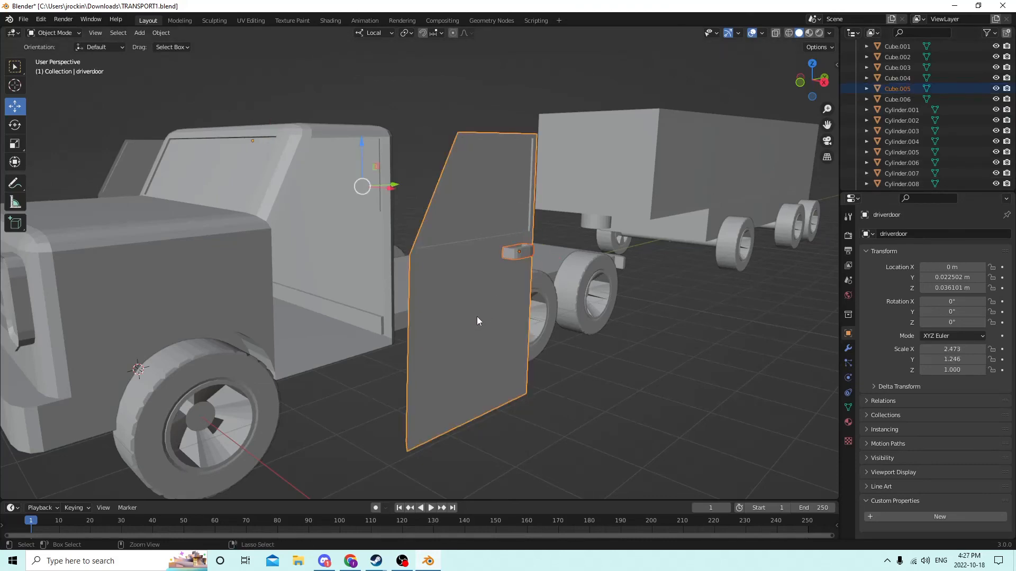
pyautogui.hotkey('ctrl', 'j')
# Select all linked faces of the other open cab door, separate the selection from the truck body, and return to Object Mode
pyautogui.moveTo(530, 295); pyautogui.dragTo(690, 270, button='middle')
pyautogui.scroll(2, 497, 286)
pyautogui.click(417, 281)
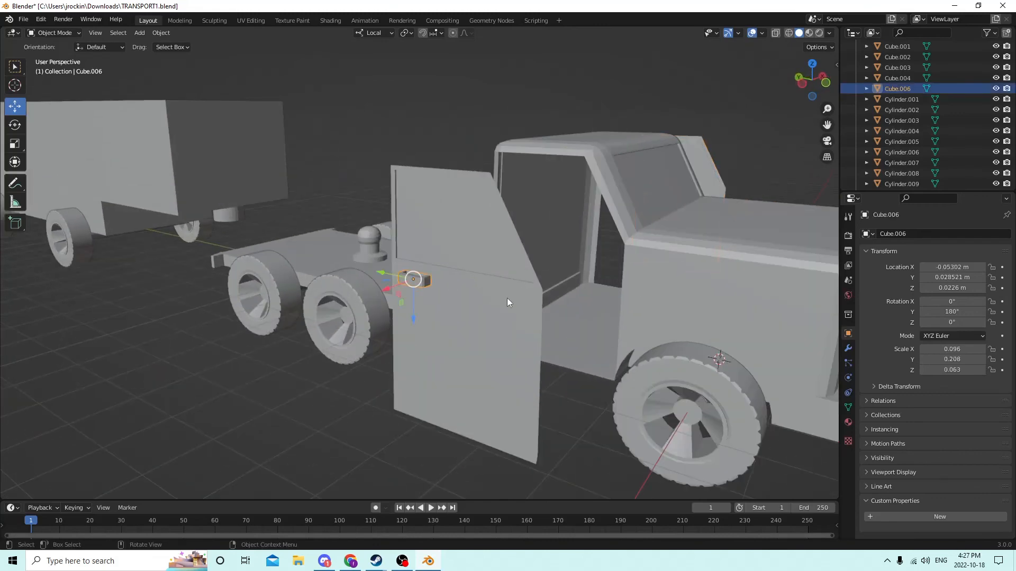
pyautogui.click(495, 345)
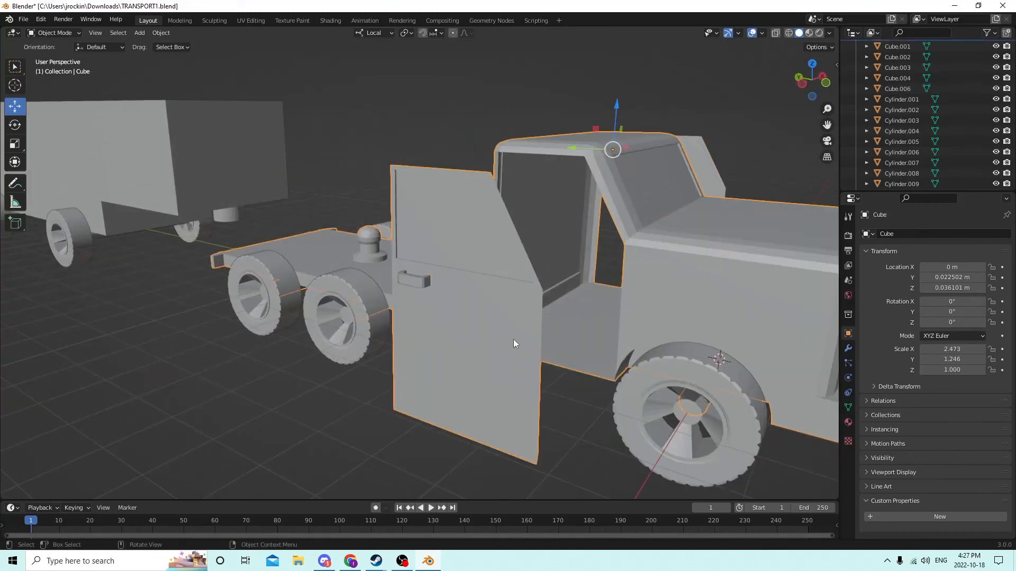
pyautogui.press('Tab')
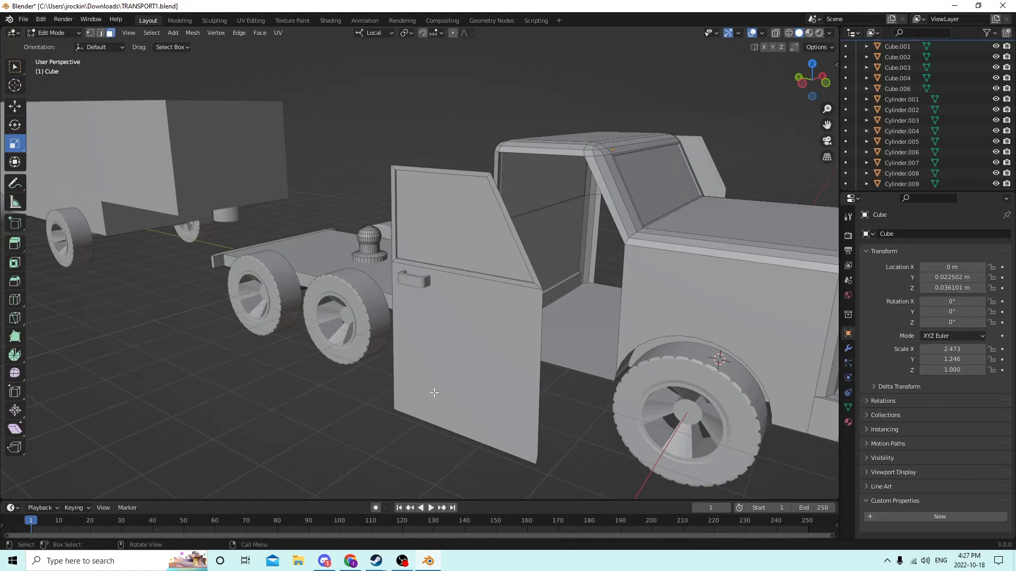
pyautogui.press('l')
pyautogui.press('p')
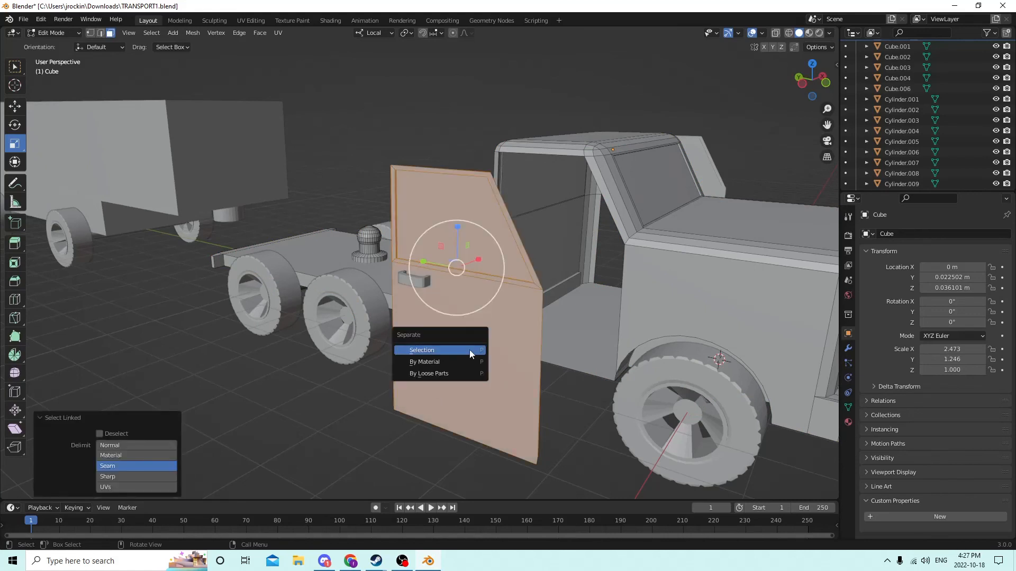
pyautogui.click(468, 347)
pyautogui.click(452, 317)
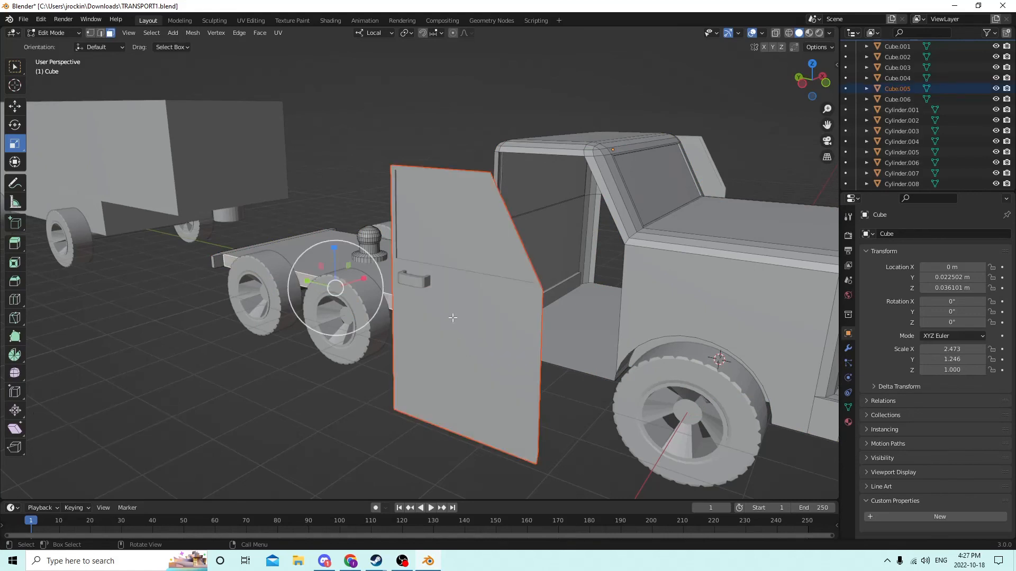
pyautogui.press('Tab')
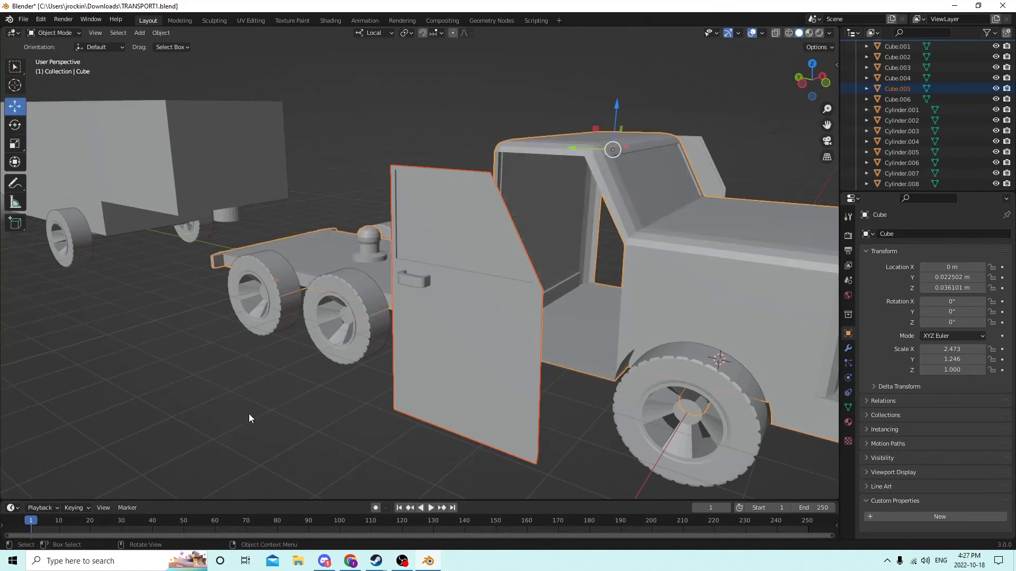
# Select the newly separated door object and rename it as passengerdoor
pyautogui.click(249, 413)
pyautogui.click(456, 351)
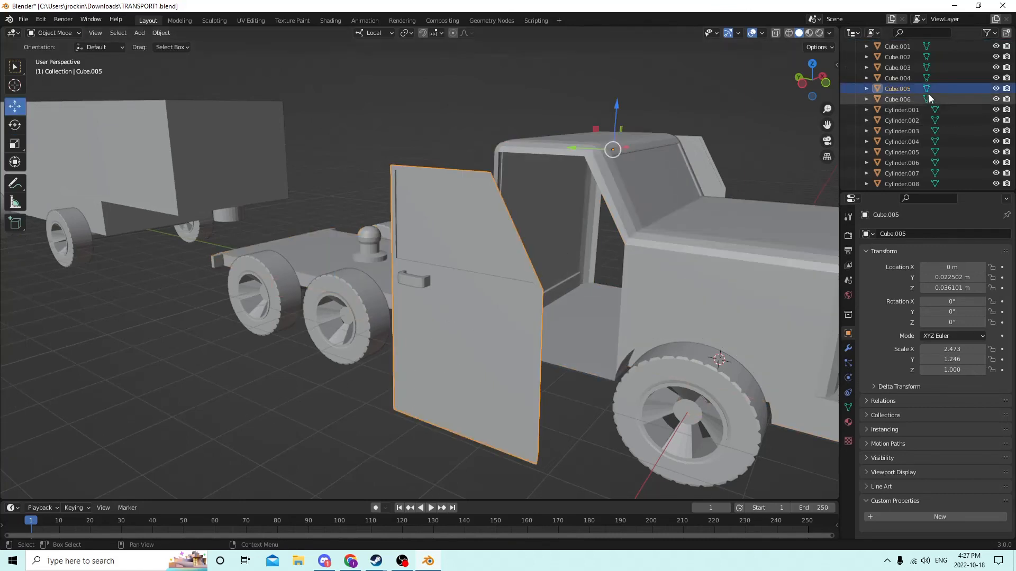
pyautogui.doubleClick(898, 89)
pyautogui.scroll(3, 912, 89)
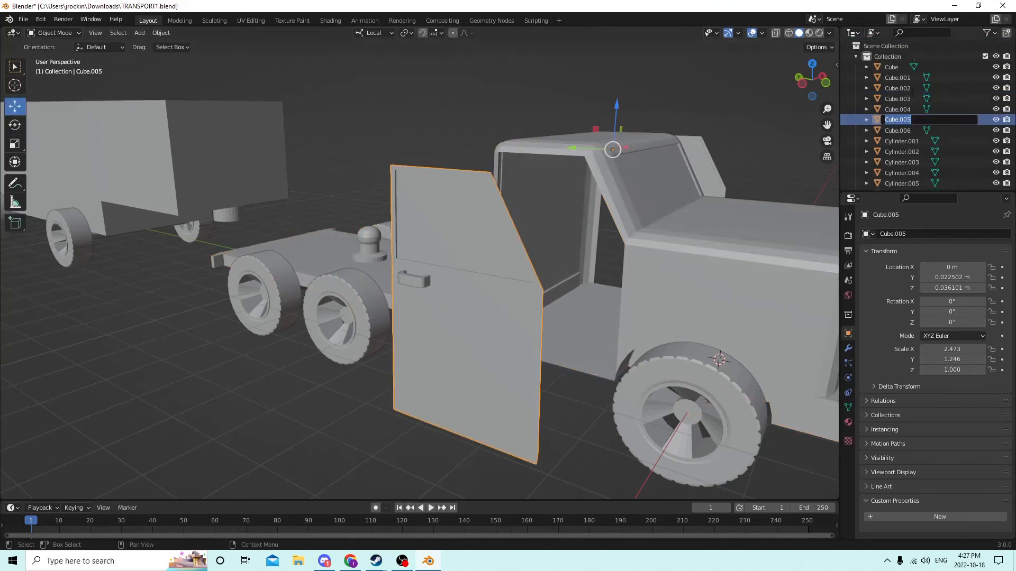
pyautogui.write('P')
pyautogui.press('Return')
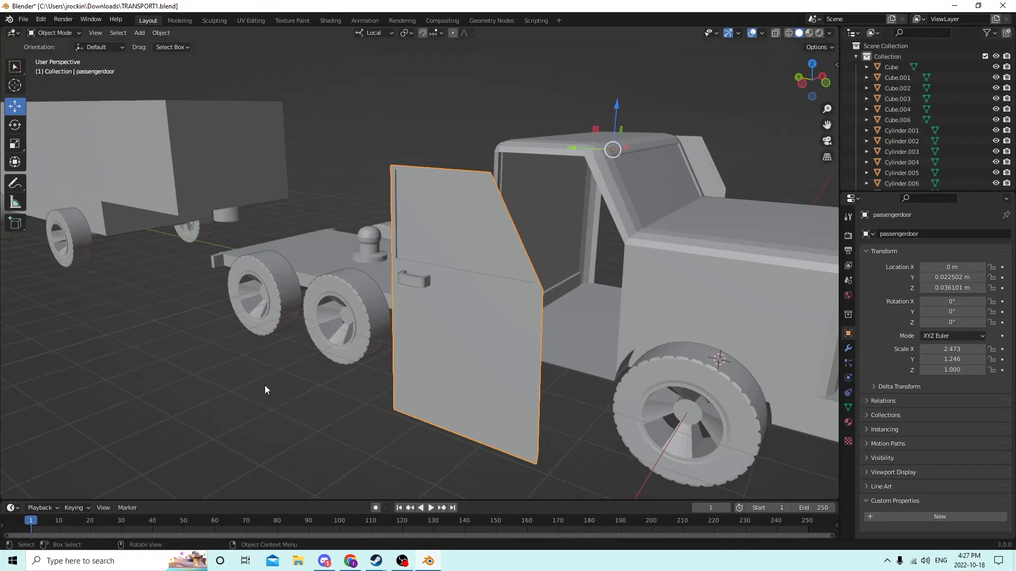
# Join the passenger-side door handle into the passengerdoor object
pyautogui.moveTo(264, 385); pyautogui.dragTo(417, 255, button='middle')
pyautogui.click(443, 248)
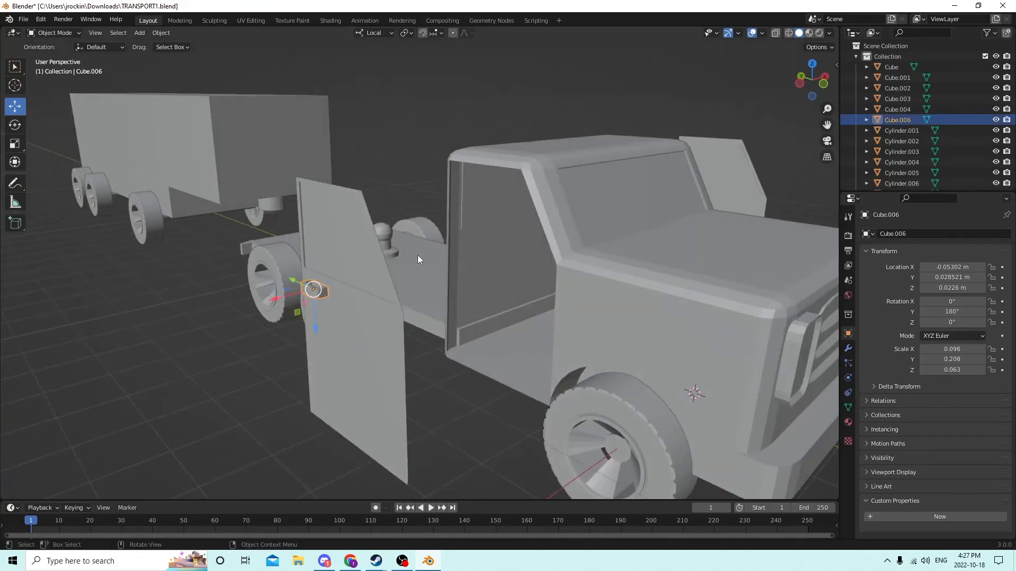
pyautogui.click(352, 333)
pyautogui.moveTo(354, 334); pyautogui.dragTo(534, 323, button='middle')
pyautogui.click(476, 319)
pyautogui.click(396, 335)
# Move passengerdoor about 0.0275 m along its local X axis into the door opening of the cab
pyautogui.moveTo(396, 336); pyautogui.dragTo(416, 288, button='middle')
pyautogui.moveTo(519, 236); pyautogui.dragTo(645, 219)
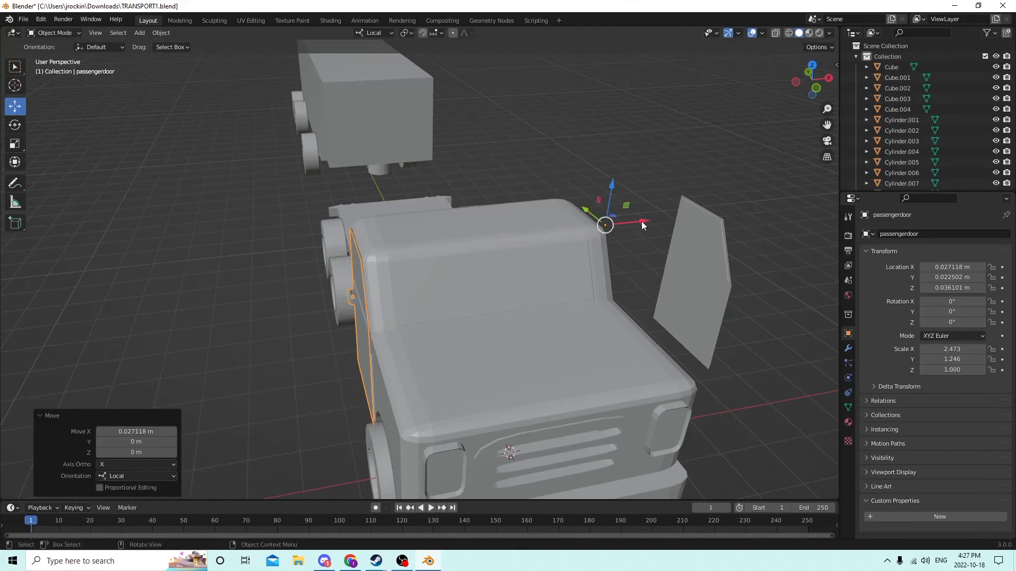
pyautogui.moveTo(646, 219); pyautogui.dragTo(444, 341, button='middle')
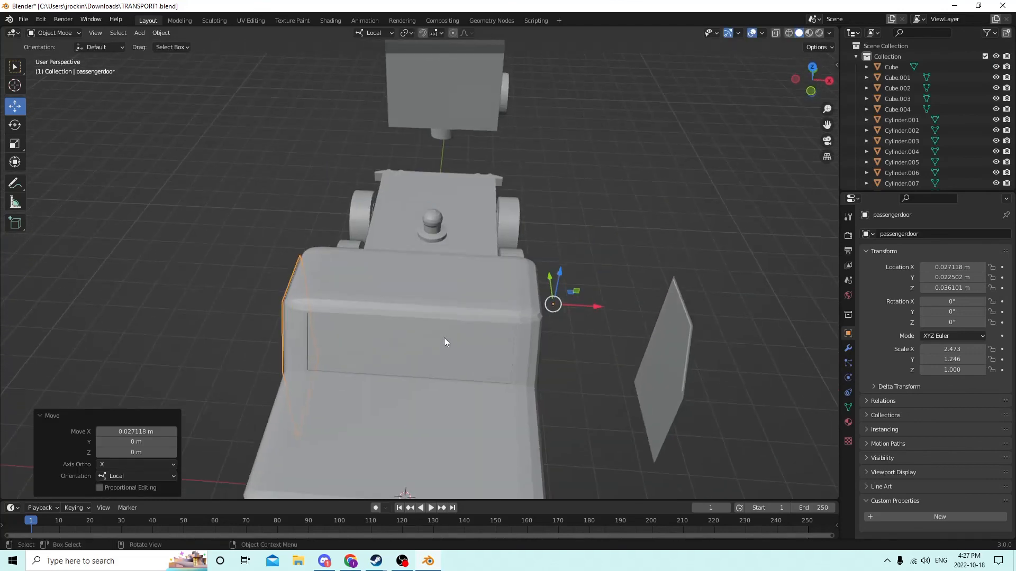
pyautogui.moveTo(597, 305); pyautogui.dragTo(597, 306)
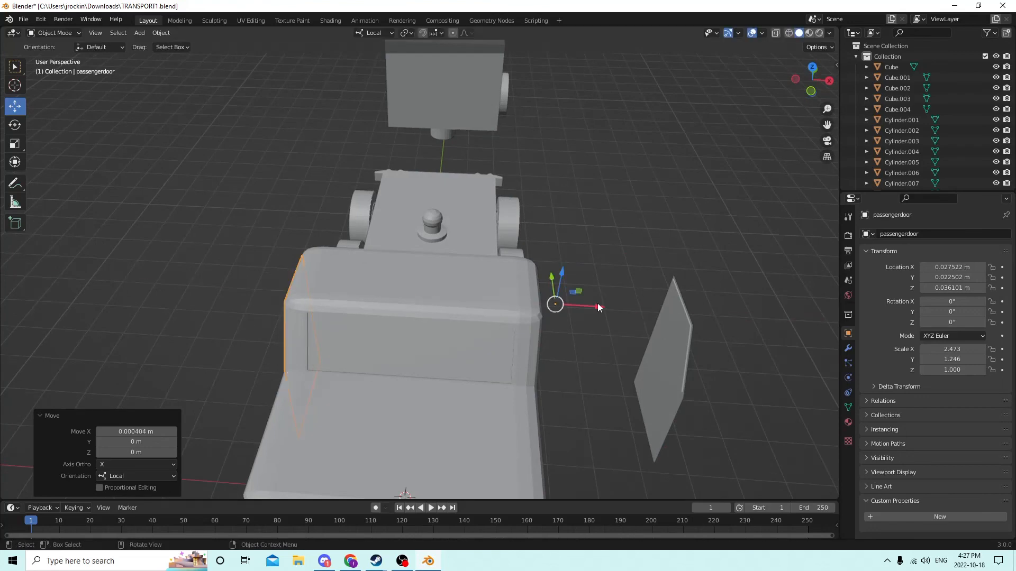
# Select driverdoor and move it about -0.028 m along its local X axis into the door opening of the cab
pyautogui.moveTo(597, 305); pyautogui.dragTo(558, 327, button='middle')
pyautogui.click(586, 375)
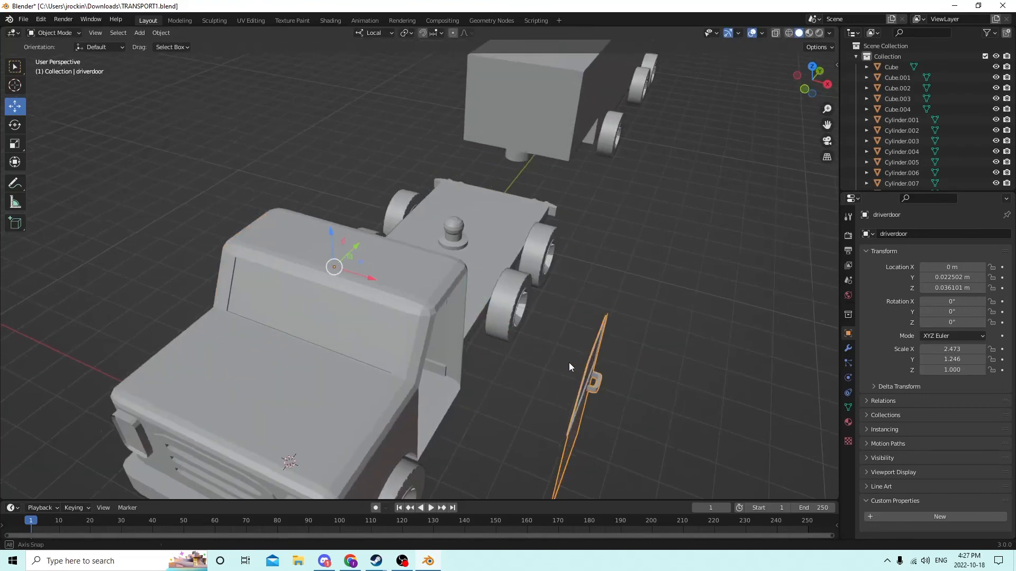
pyautogui.moveTo(569, 363)
pyautogui.mouseDown(button='middle')
pyautogui.moveTo(551, 345)
pyautogui.moveTo(575, 356)
pyautogui.mouseUp(button='middle')
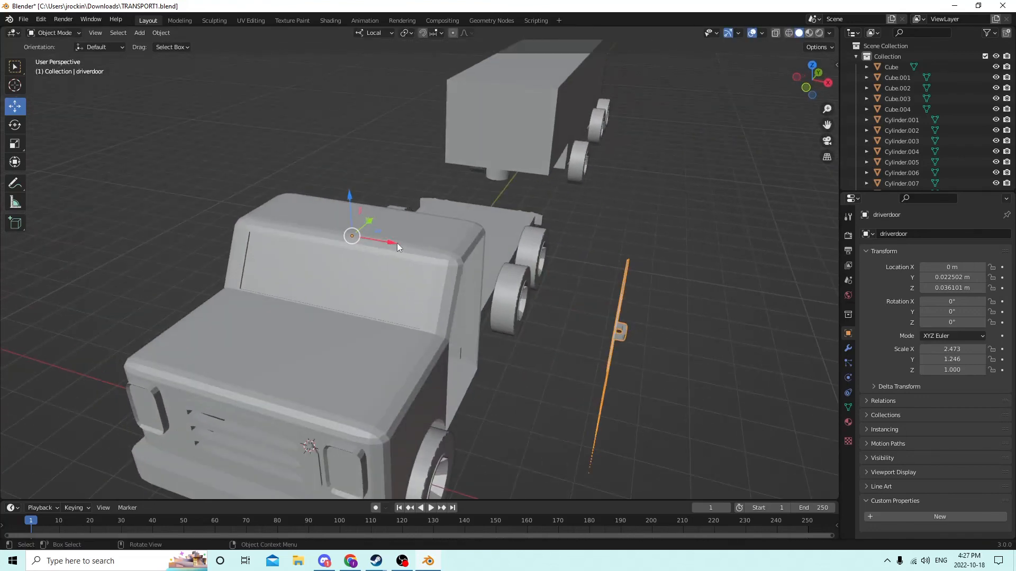
pyautogui.moveTo(396, 243); pyautogui.dragTo(277, 198)
pyautogui.moveTo(277, 198); pyautogui.dragTo(505, 236, button='middle')
# Select driverdoor by its origin point and locate its entry among the scene objects
pyautogui.click(334, 185)
pyautogui.scroll(6, 389, 244)
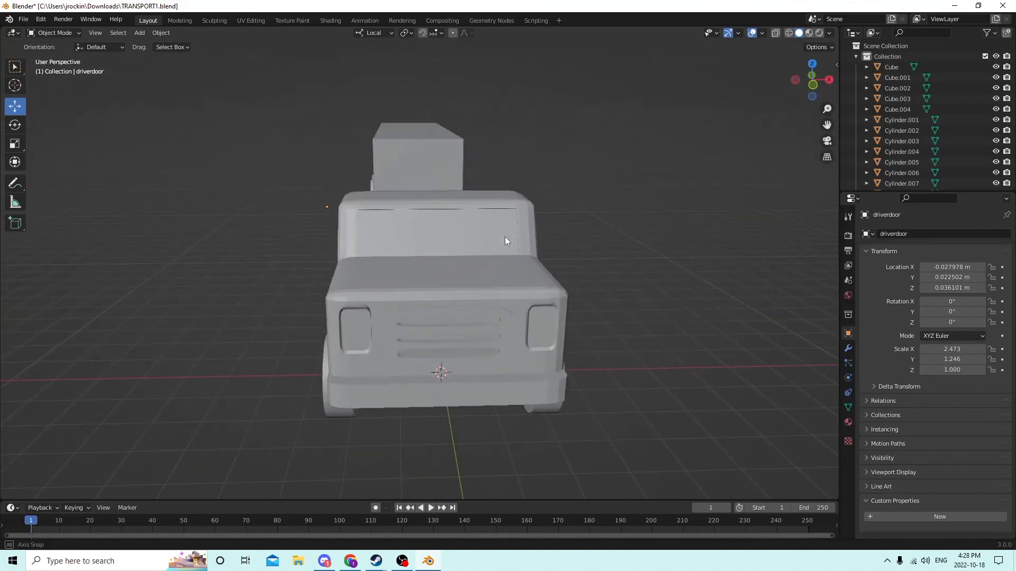
pyautogui.click(328, 206)
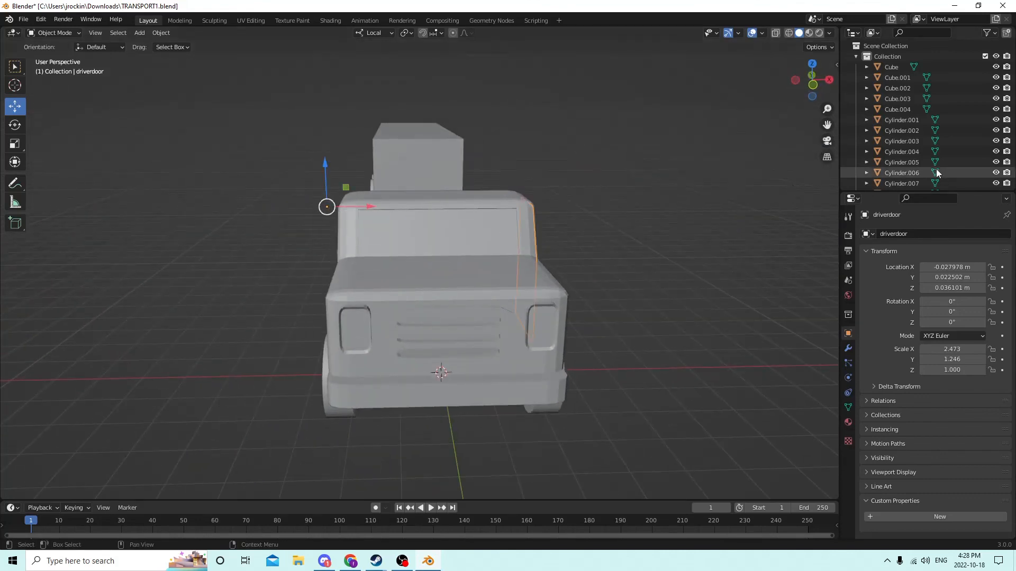
pyautogui.scroll(-4, 910, 164)
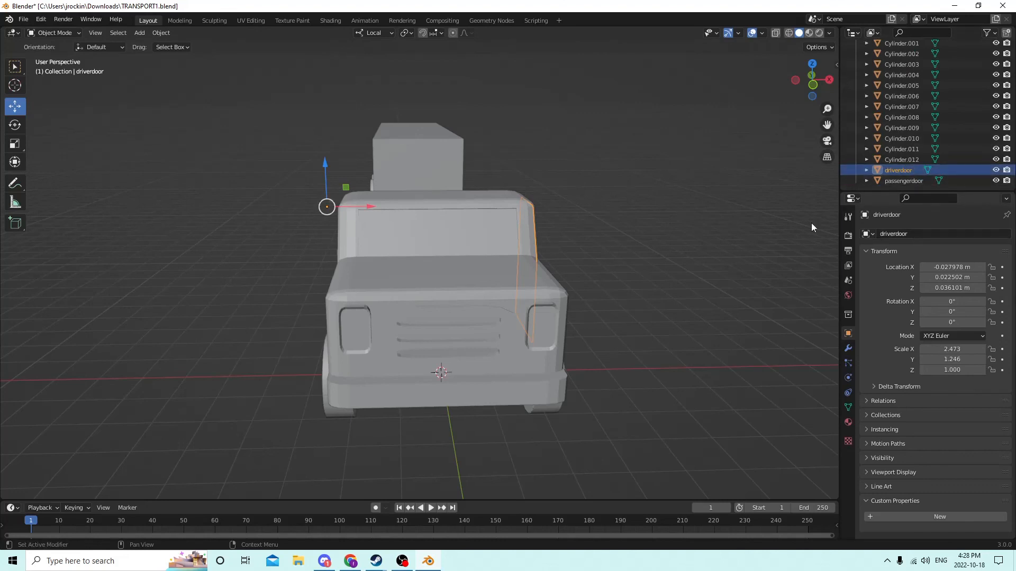
pyautogui.moveTo(662, 179); pyautogui.dragTo(659, 209, button='middle')
pyautogui.click(627, 209)
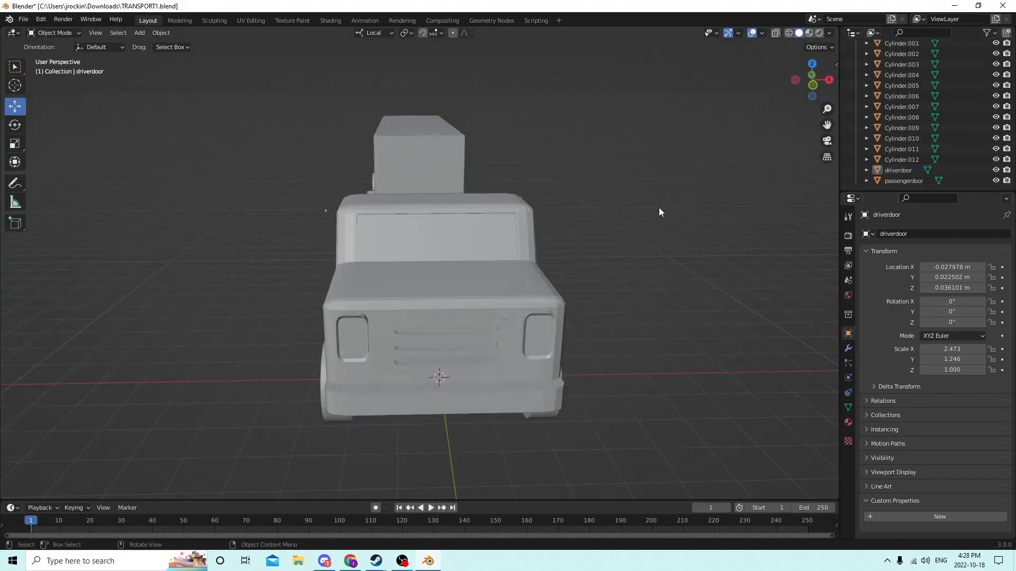
pyautogui.click(325, 208)
pyautogui.moveTo(324, 208)
pyautogui.mouseDown(button='middle')
pyautogui.moveTo(277, 213)
pyautogui.moveTo(345, 206)
pyautogui.moveTo(323, 208)
pyautogui.mouseUp(button='middle')
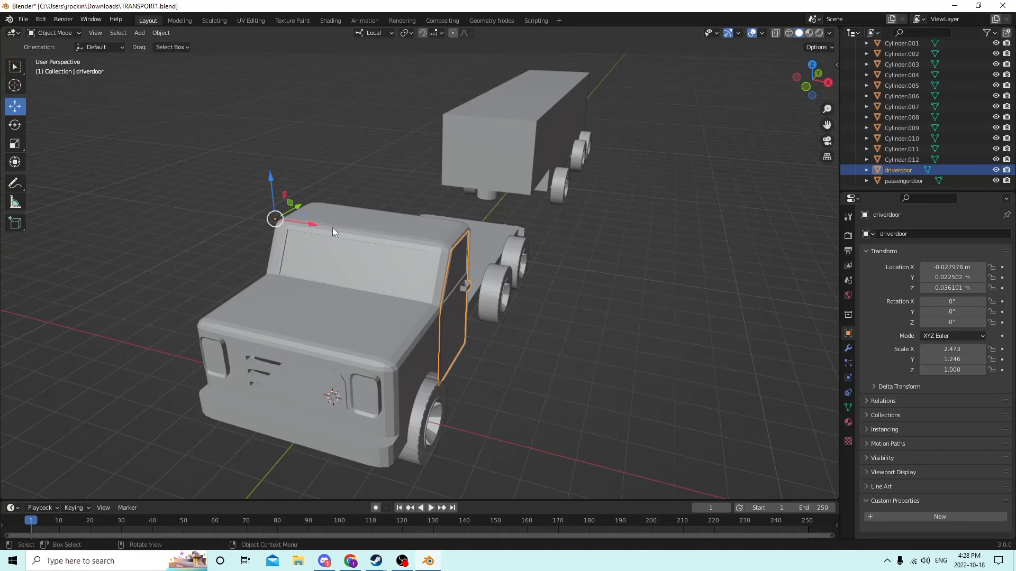
# Examine the truck with its closed cab doors and the trailer from several sides
pyautogui.moveTo(394, 236); pyautogui.dragTo(237, 195, button='middle')
pyautogui.moveTo(386, 196); pyautogui.dragTo(585, 256, button='middle')
pyautogui.scroll(6, 486, 278)
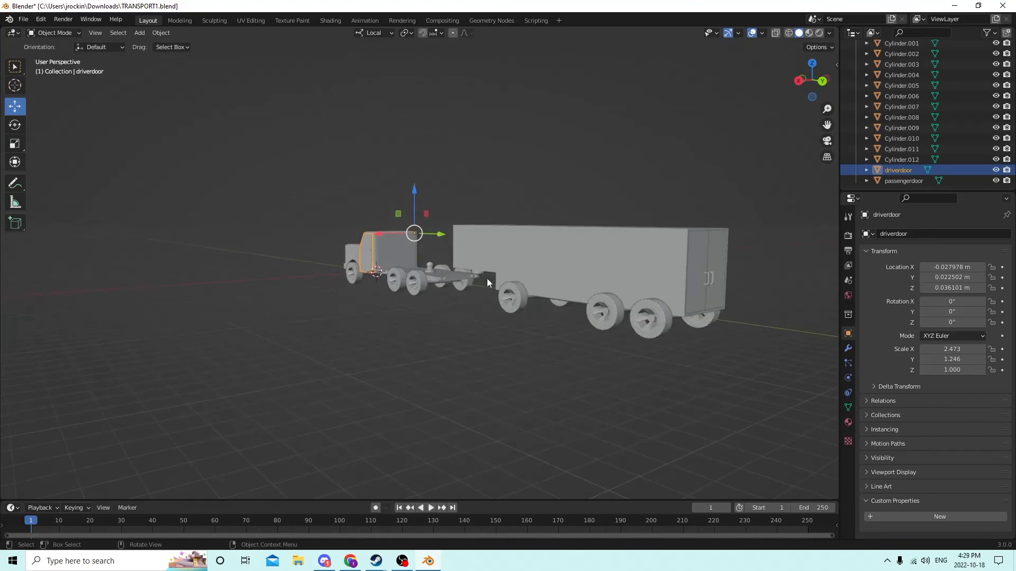
pyautogui.scroll(-3, 496, 271)
pyautogui.moveTo(496, 272); pyautogui.dragTo(288, 190, button='middle')
pyautogui.scroll(2, 548, 292)
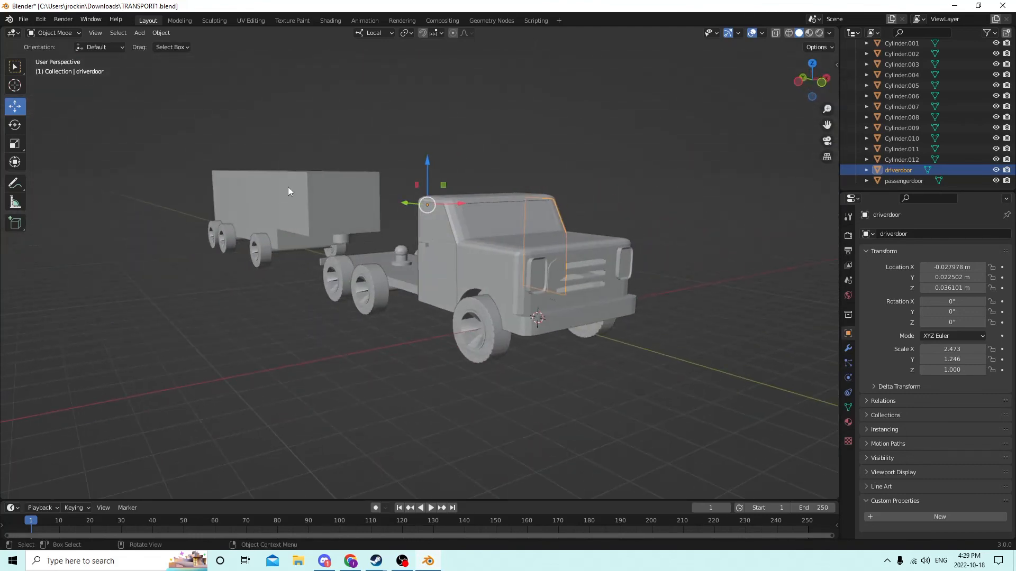